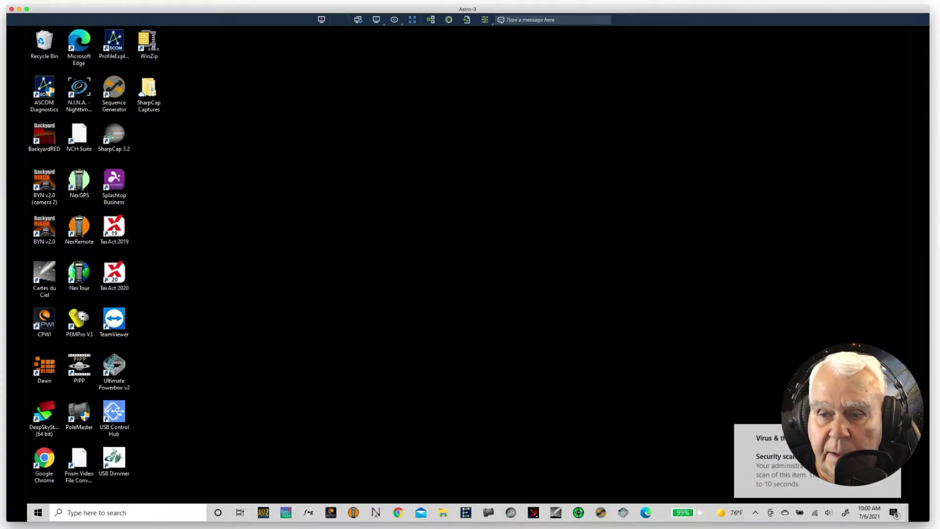
# Launch AutoStakkert! 2.
pyautogui.click(270, 512)
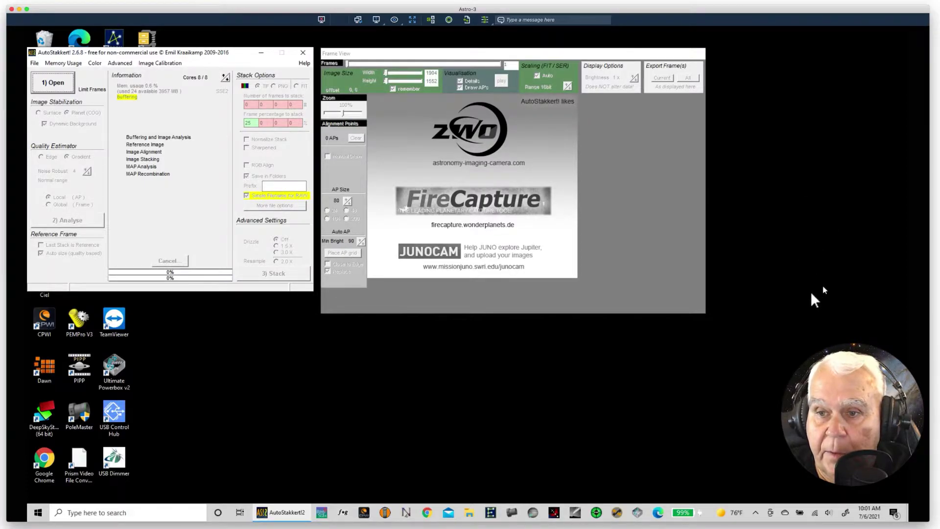
pyautogui.click(554, 40)
pyautogui.click(754, 63)
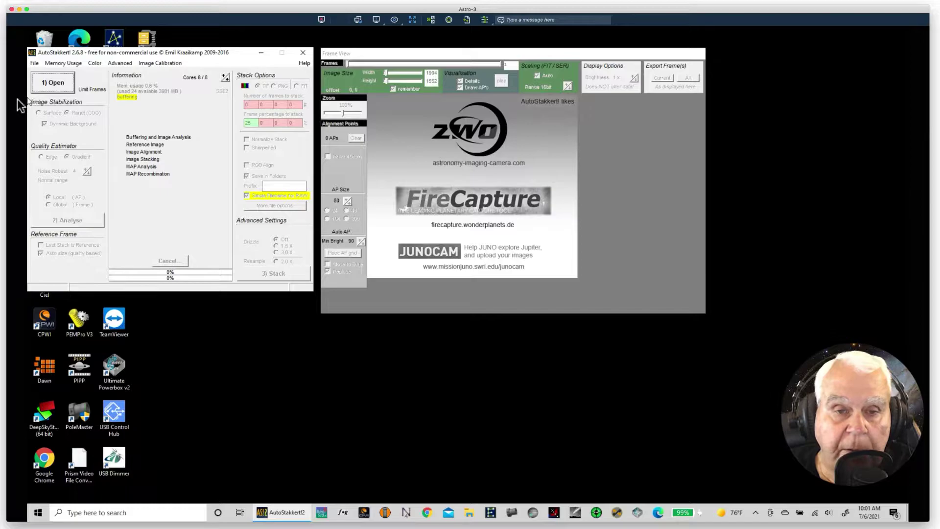
# Start opening a video and browse to the PromsTL folder under 7-4-21_Sun, 2021-07-04 on the Astro III drive.
pyautogui.click(54, 83)
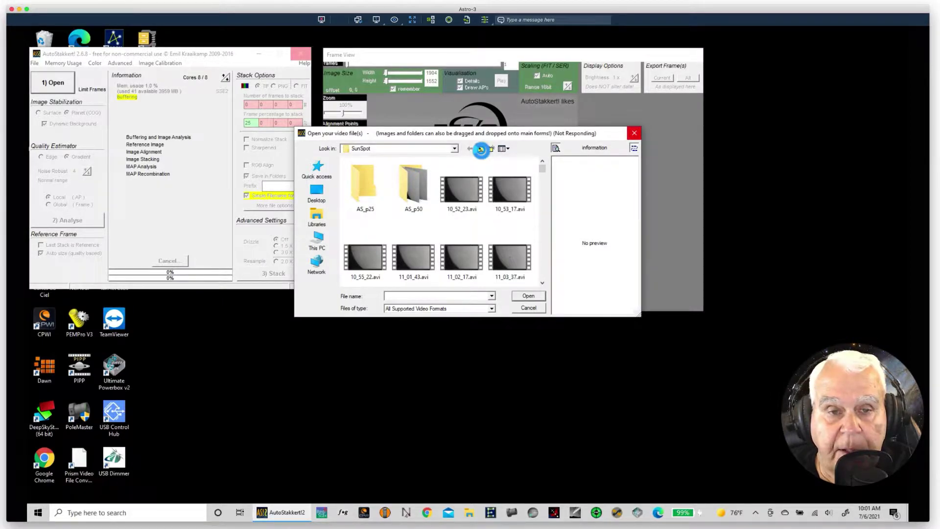
pyautogui.click(481, 149)
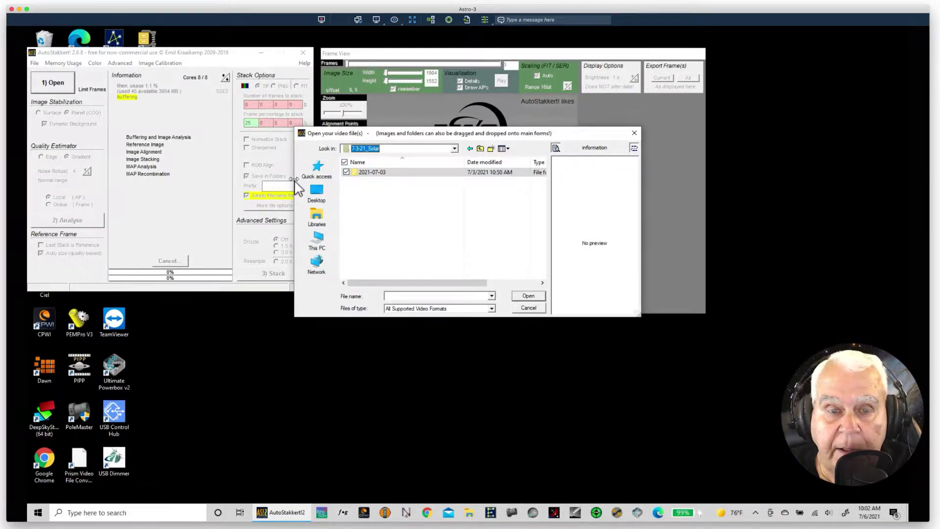
pyautogui.click(480, 149)
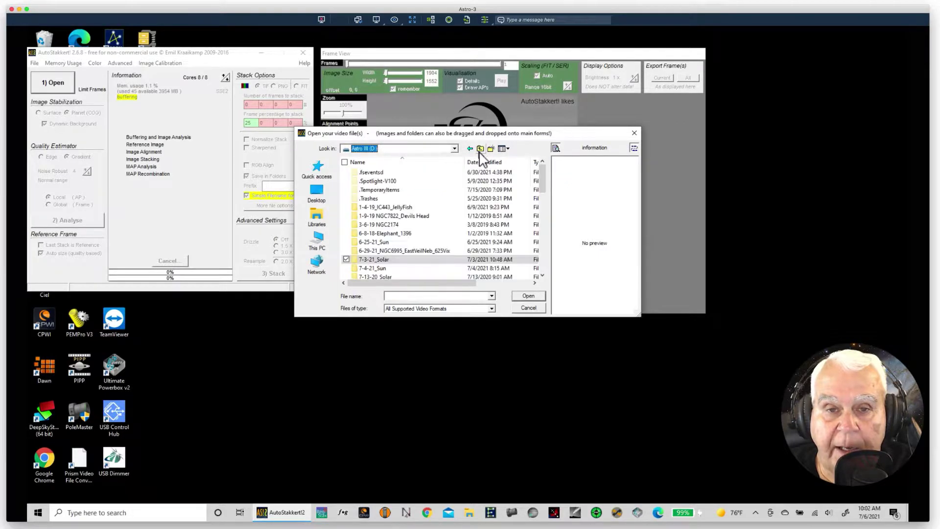
pyautogui.doubleClick(373, 269)
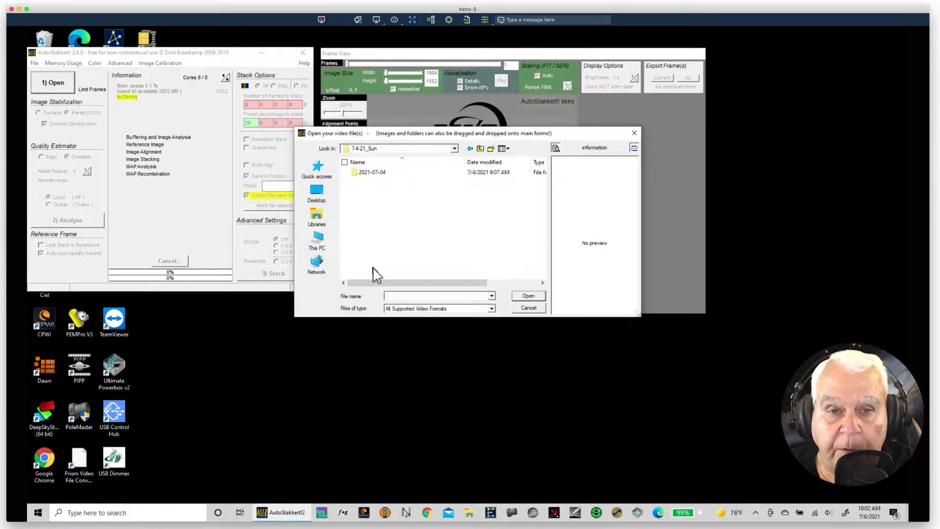
pyautogui.doubleClick(364, 174)
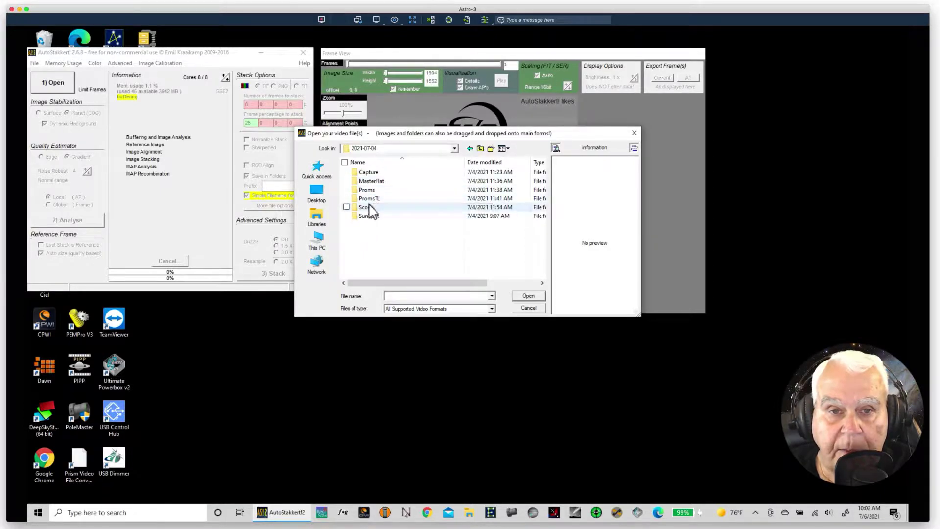
pyautogui.click(368, 200)
pyautogui.doubleClick(368, 202)
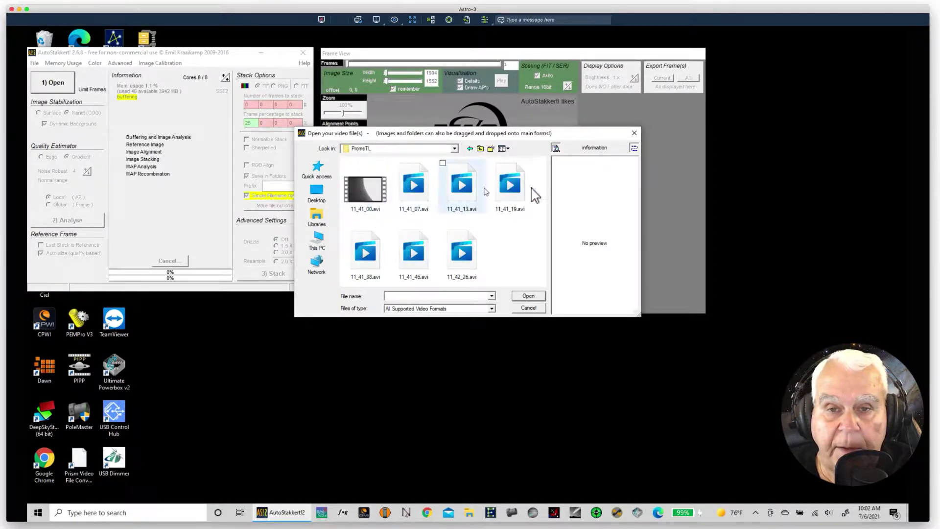
# Preview the 11_41_00.avi prominence recording in the video player, then close the player and cancel the identity check.
pyautogui.click(360, 195)
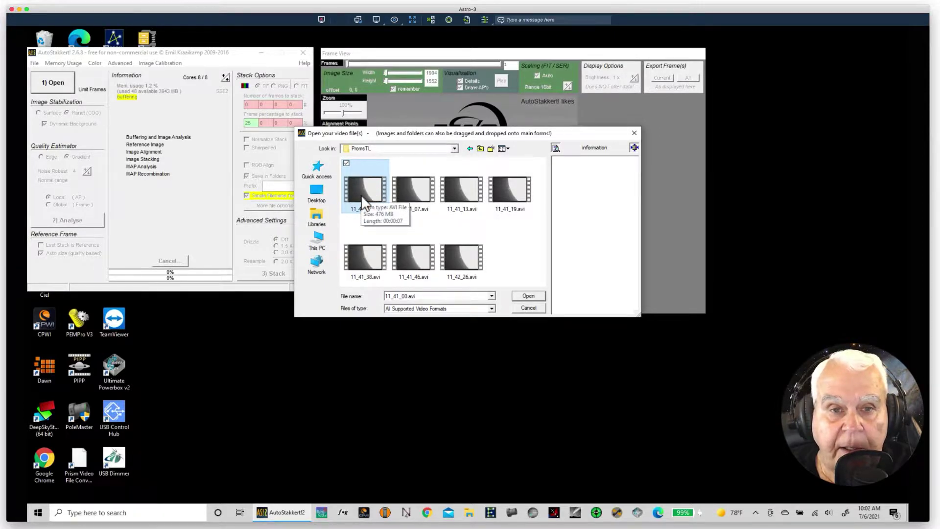
pyautogui.doubleClick(360, 195)
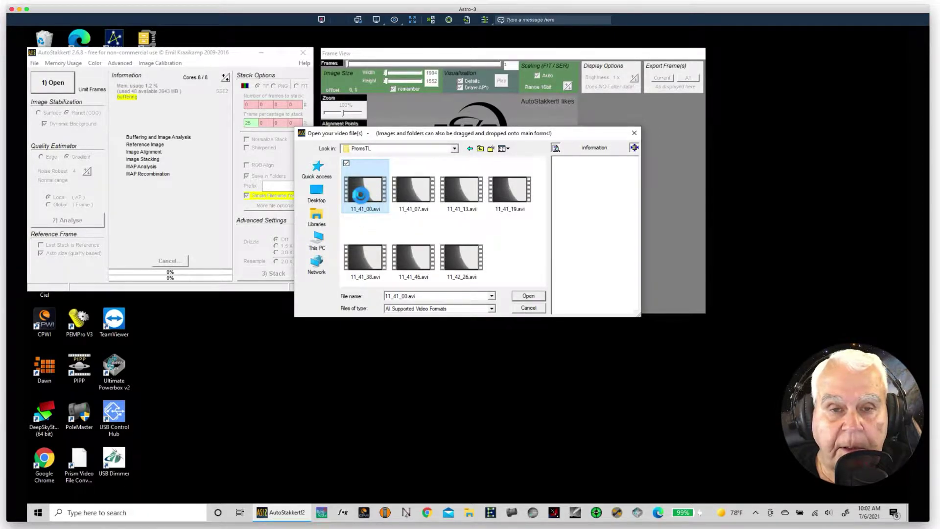
pyautogui.rightClick(361, 194)
pyautogui.click(383, 214)
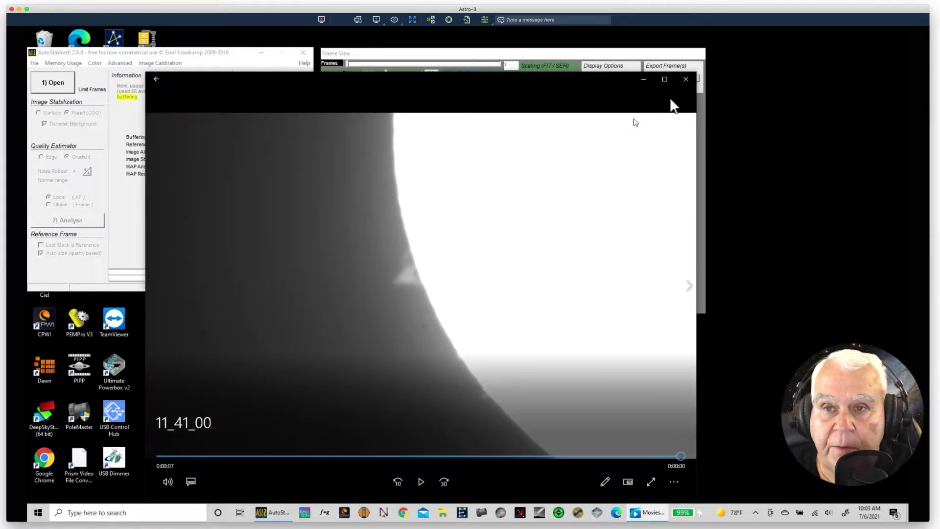
pyautogui.click(687, 78)
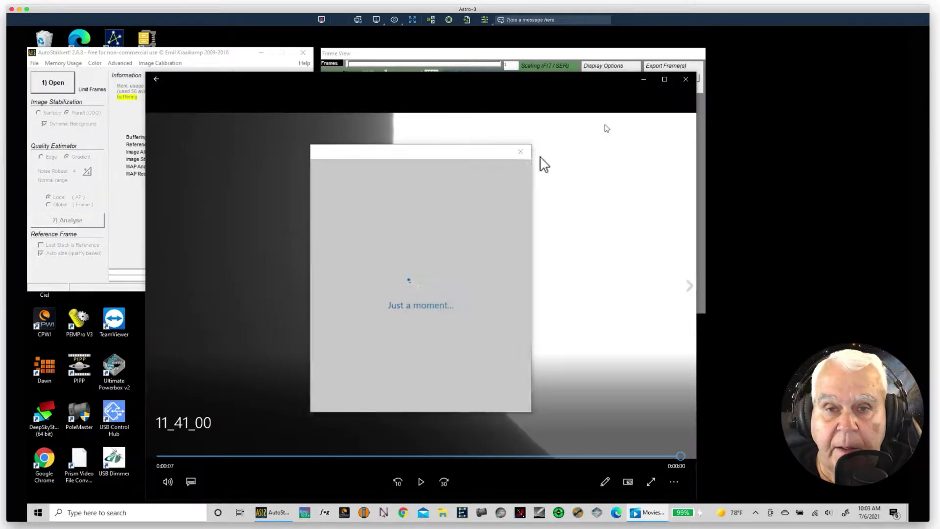
pyautogui.click(519, 154)
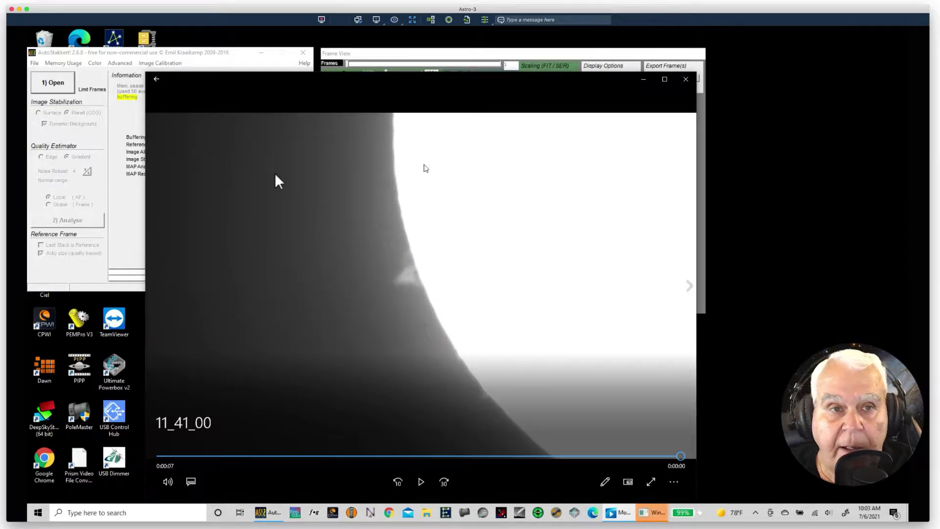
pyautogui.click(685, 79)
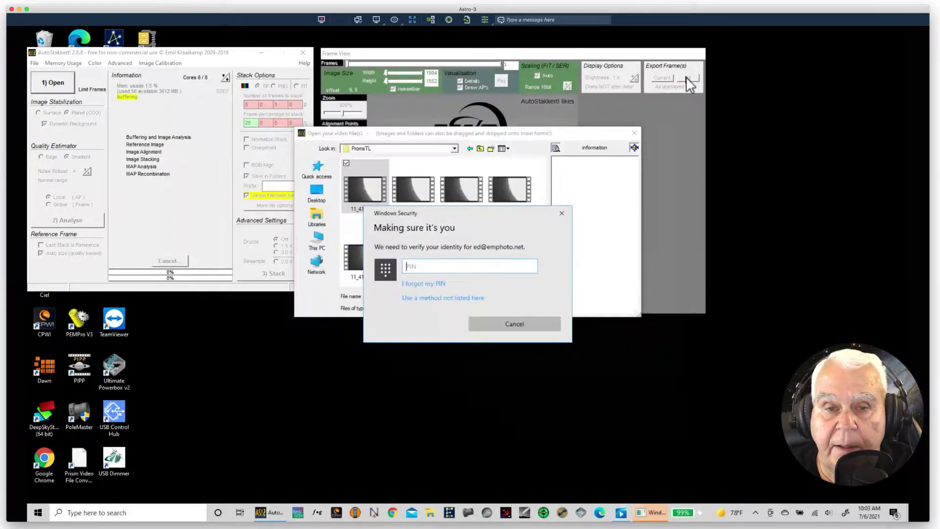
pyautogui.click(509, 324)
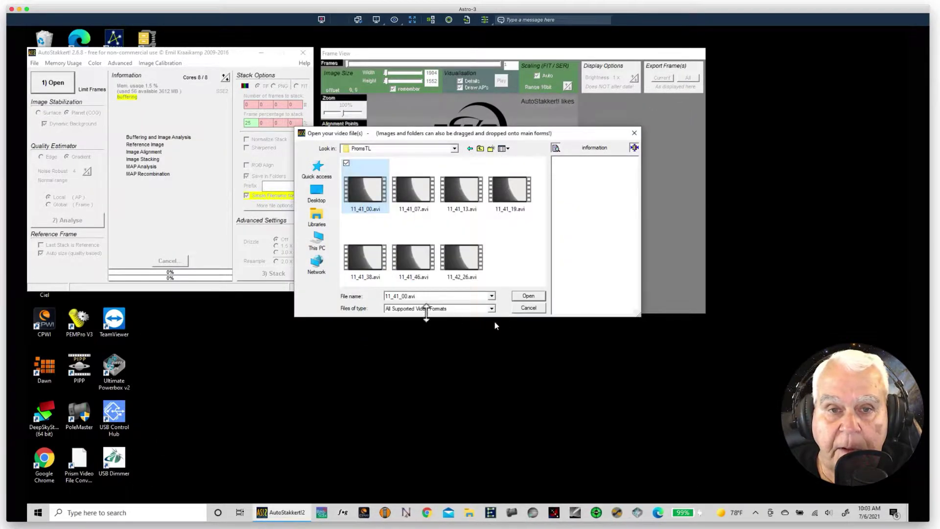
# Open the recording 09_07_12.avi from the SunSpot folder.
pyautogui.click(479, 149)
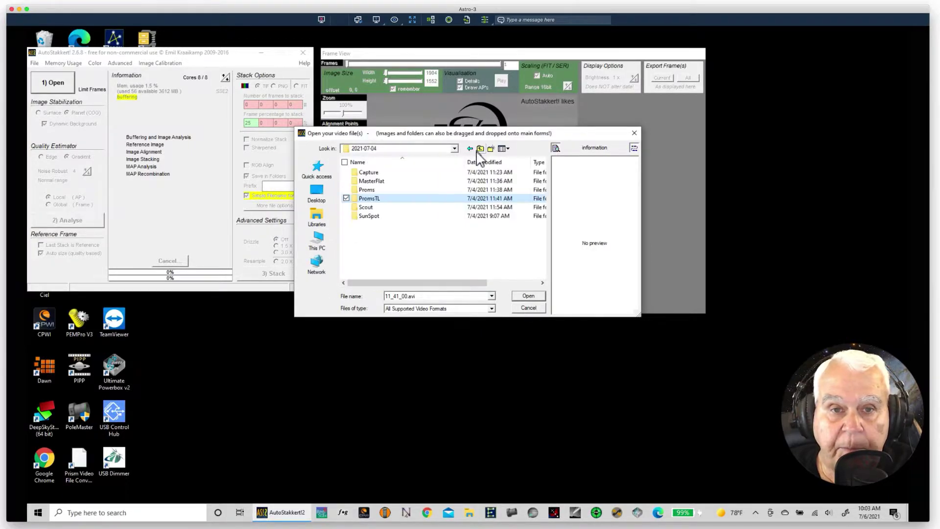
pyautogui.doubleClick(366, 218)
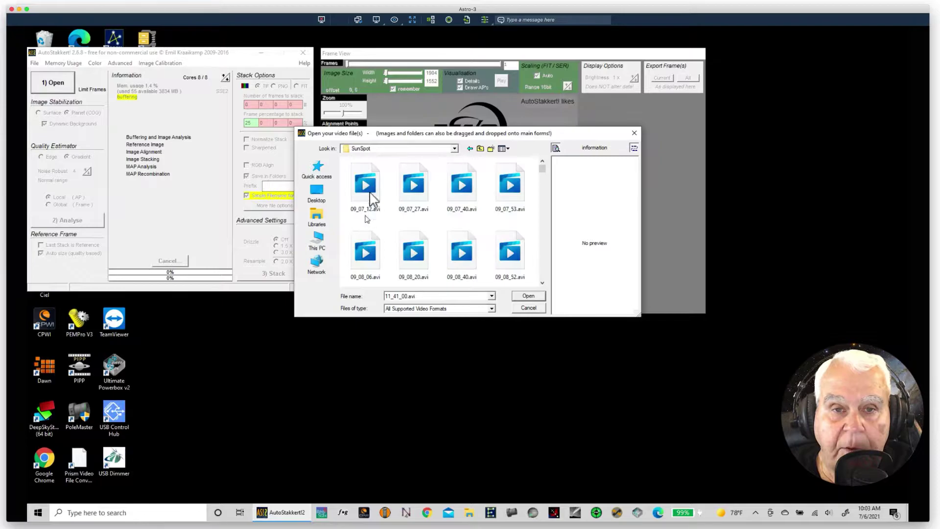
pyautogui.click(369, 185)
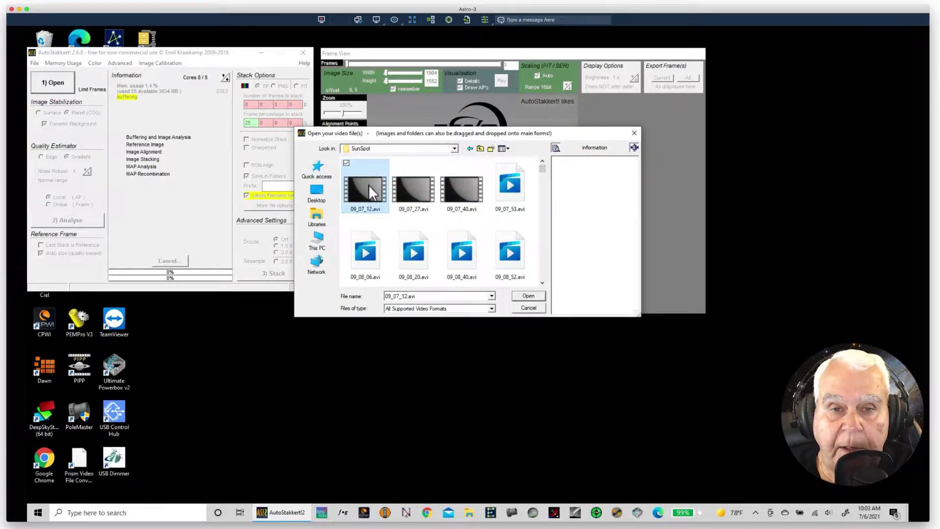
pyautogui.click(524, 295)
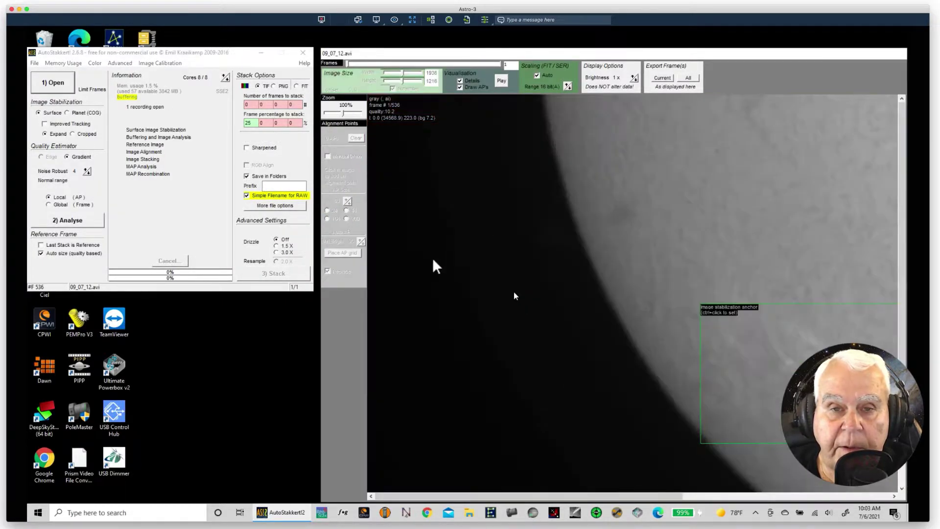
# Examine the sunspot recording in the frame view at 60% zoom, stepping through the frames to frame 232.
pyautogui.moveTo(715, 49); pyautogui.dragTo(683, 43)
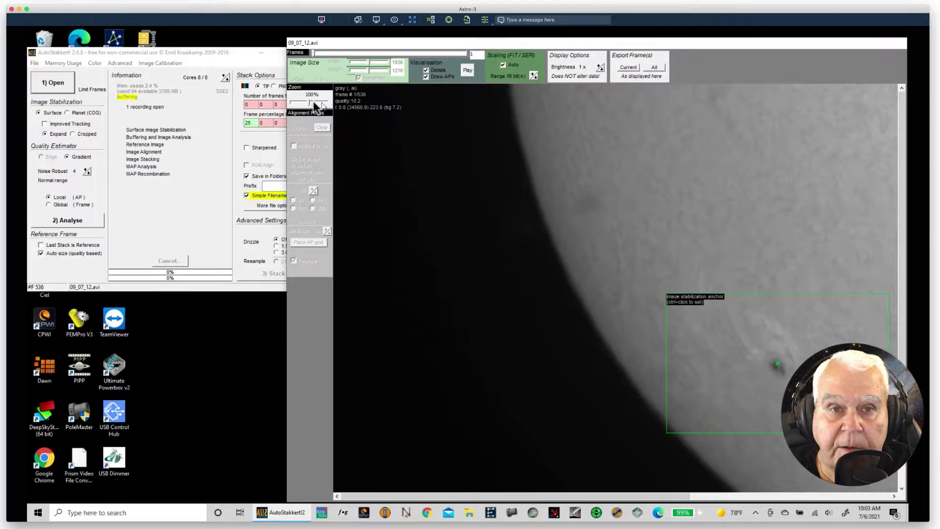
pyautogui.moveTo(316, 106); pyautogui.dragTo(301, 106)
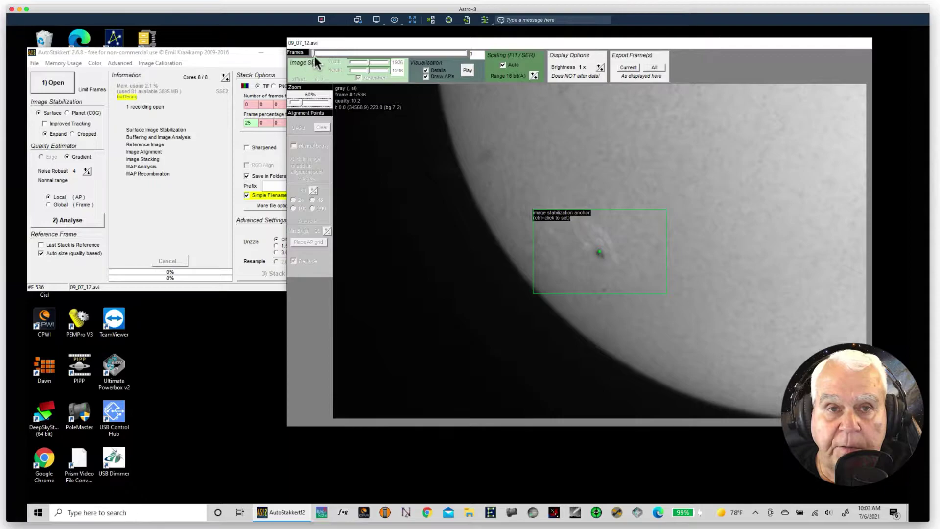
pyautogui.moveTo(313, 53); pyautogui.dragTo(379, 55)
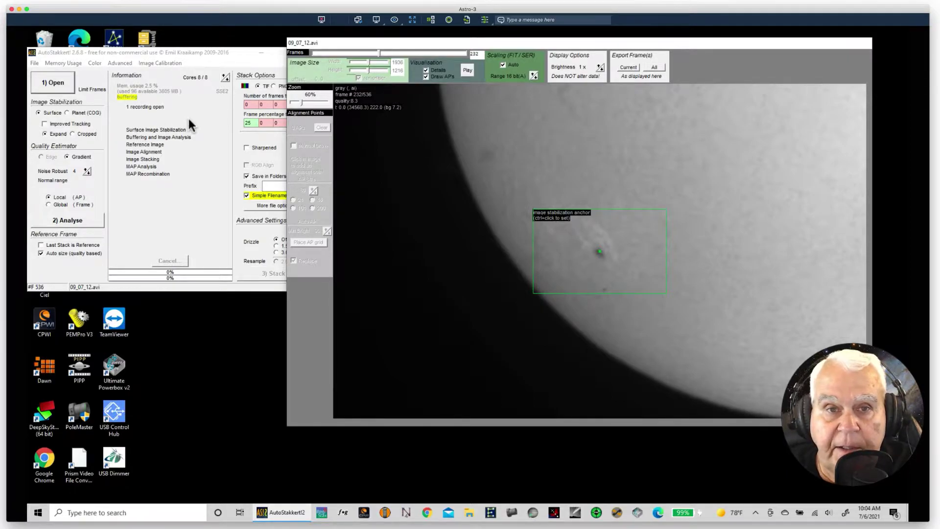
# Open the flat recording 11_36_19.avi from the MasterFlat folder and inspect it at 50% zoom.
pyautogui.click(48, 84)
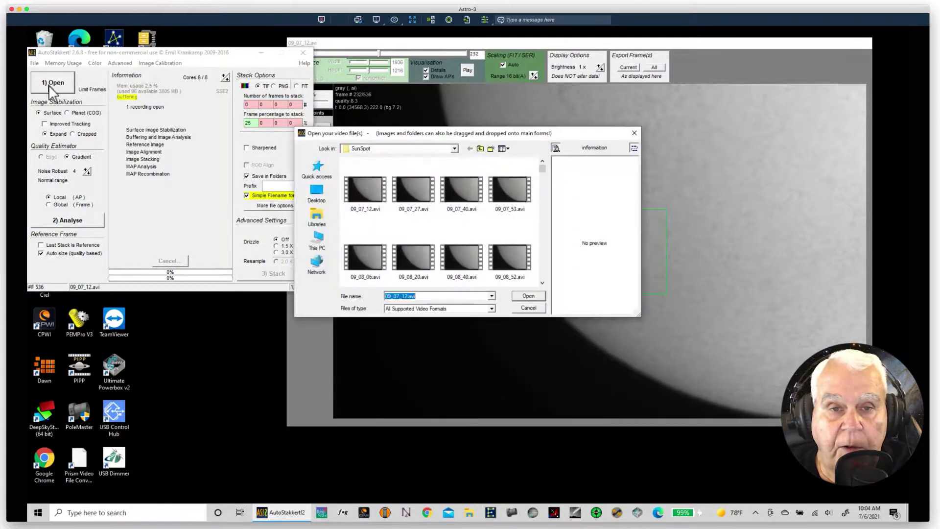
pyautogui.click(482, 148)
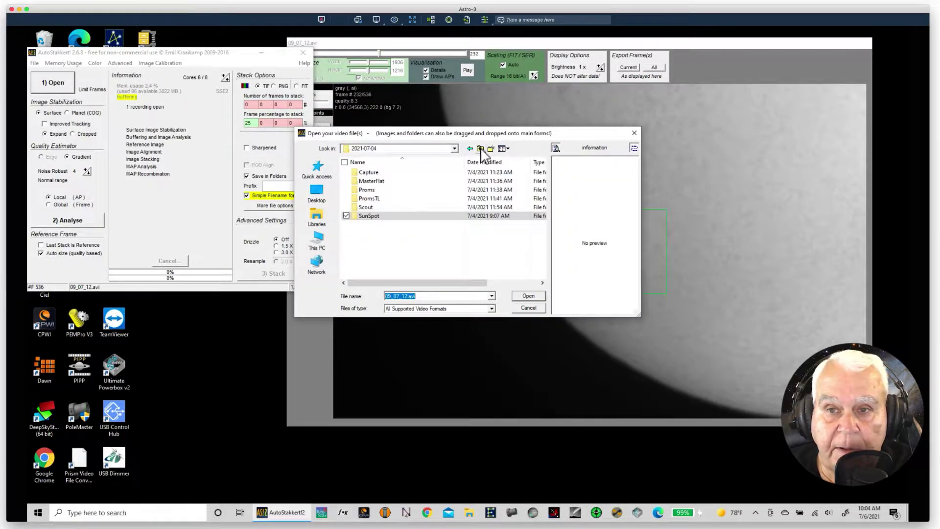
pyautogui.doubleClick(371, 181)
pyautogui.click(420, 191)
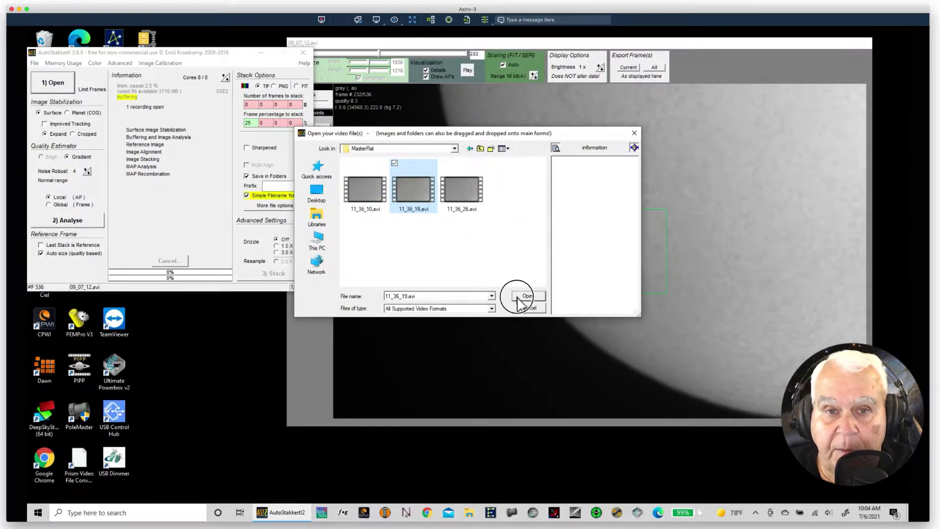
pyautogui.click(517, 295)
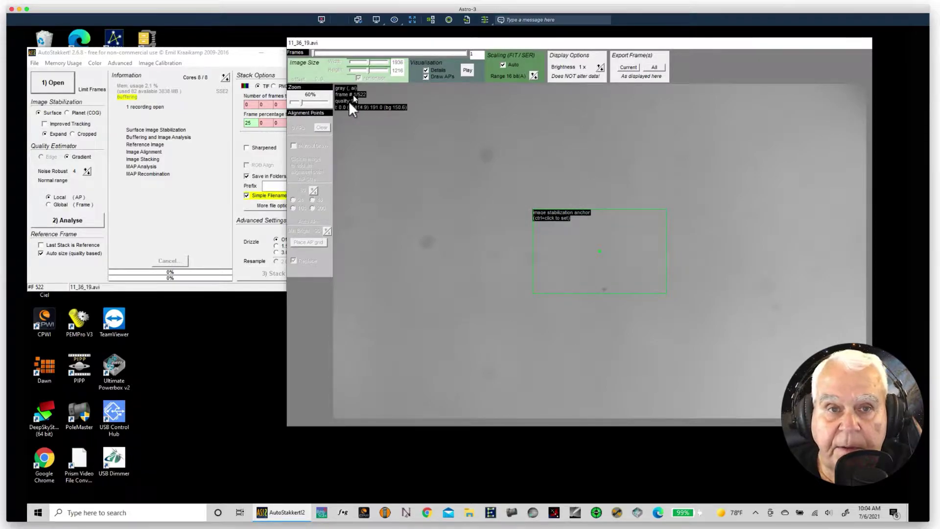
pyautogui.click(297, 103)
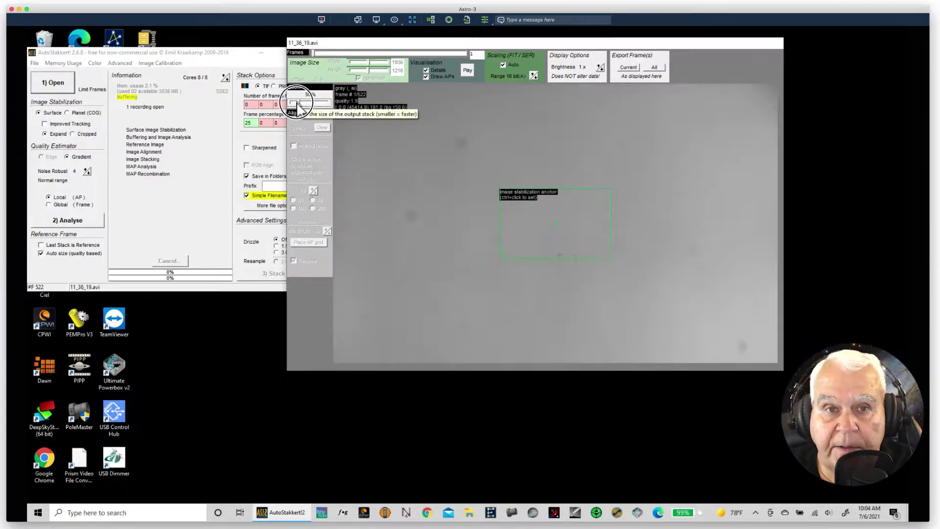
pyautogui.click(297, 103)
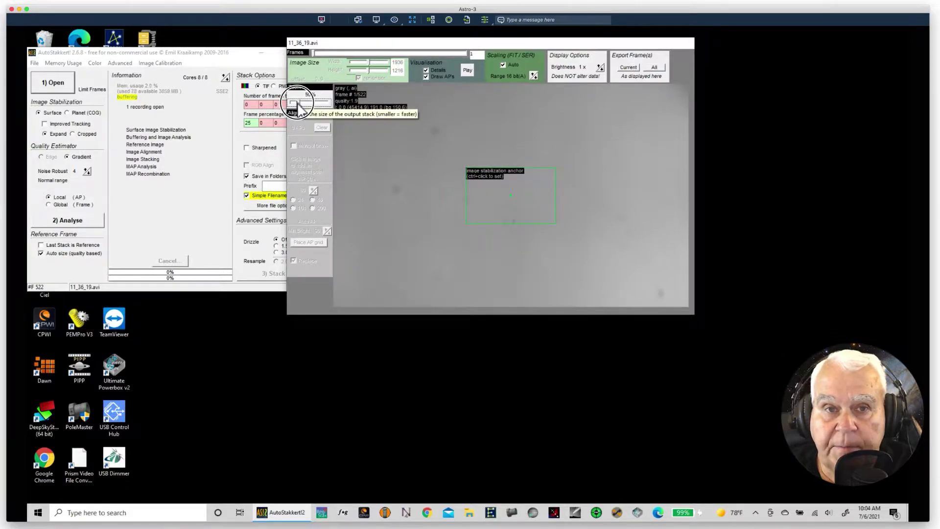
pyautogui.click(298, 105)
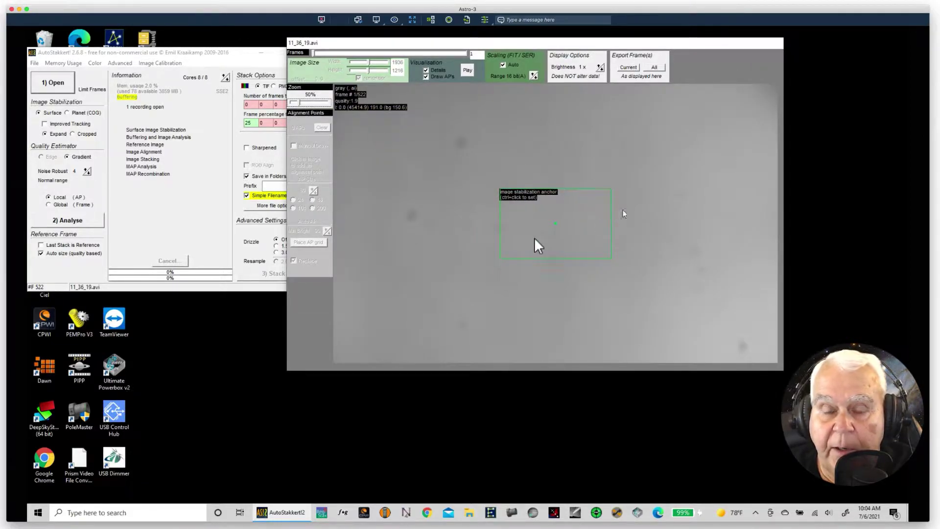
# Reopen the sunspot recording 09_07_12.avi from the SunSpot folder.
pyautogui.click(55, 85)
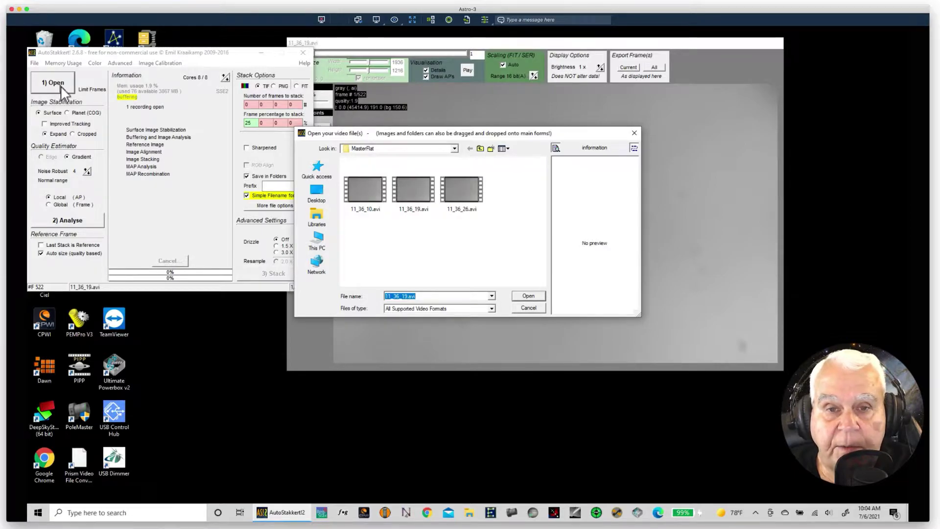
pyautogui.click(481, 149)
pyautogui.doubleClick(371, 216)
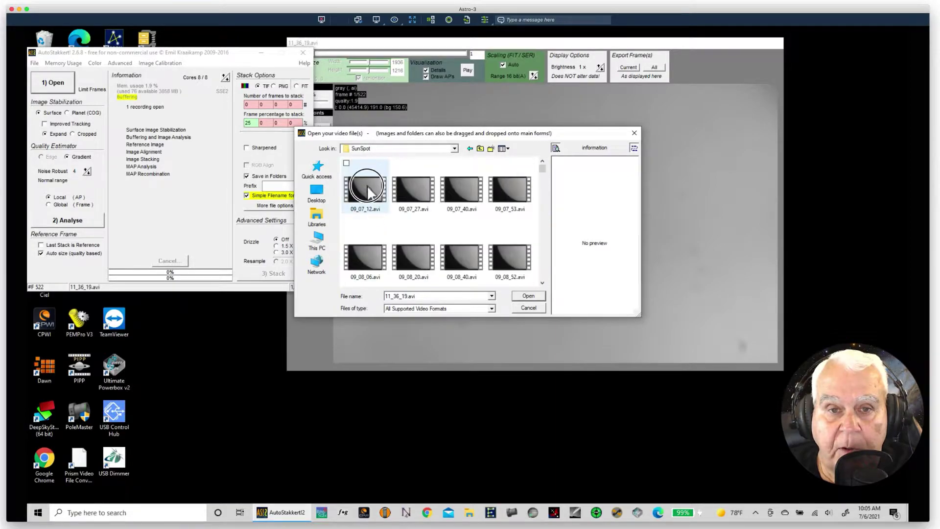
pyautogui.doubleClick(366, 189)
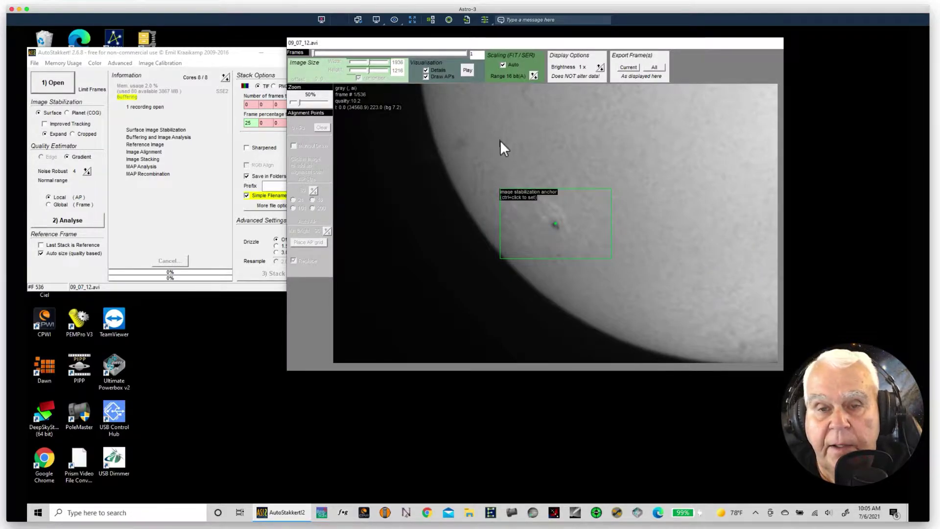
pyautogui.click(156, 64)
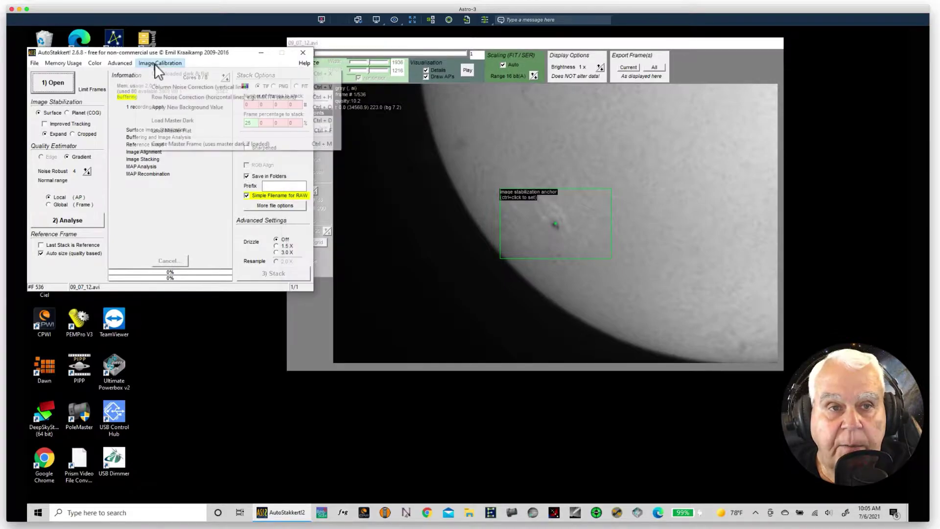
pyautogui.click(167, 131)
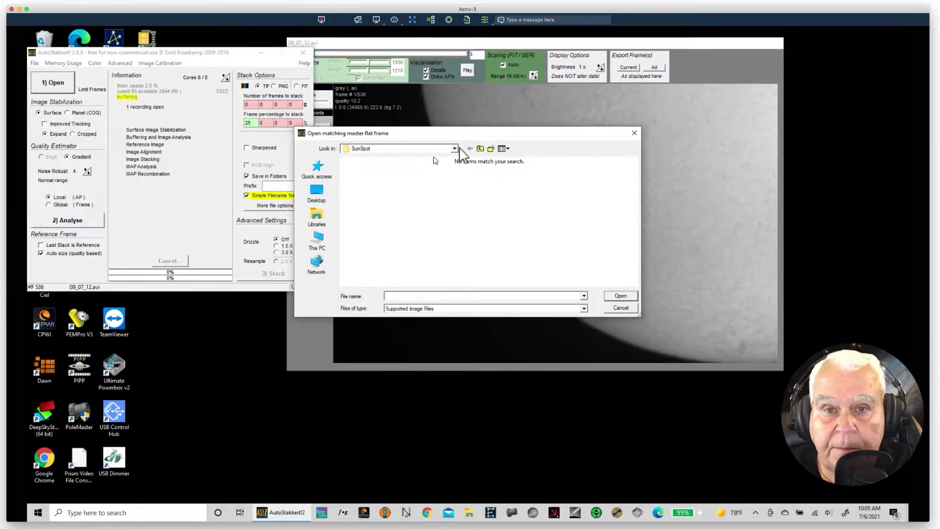
pyautogui.click(479, 149)
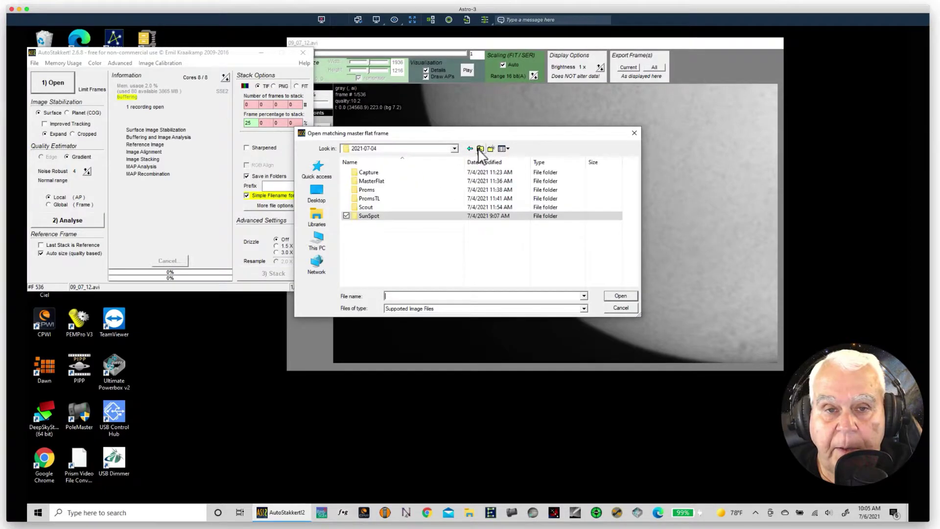
pyautogui.doubleClick(365, 182)
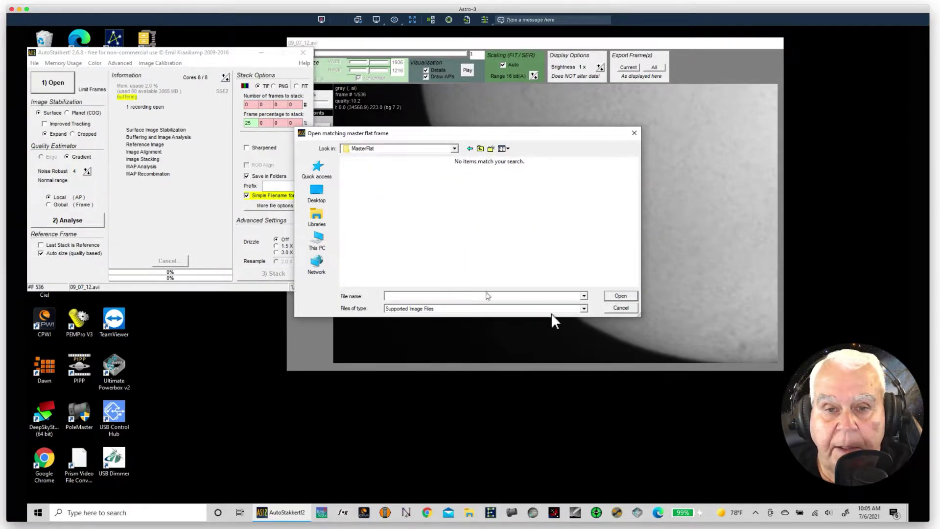
pyautogui.click(584, 308)
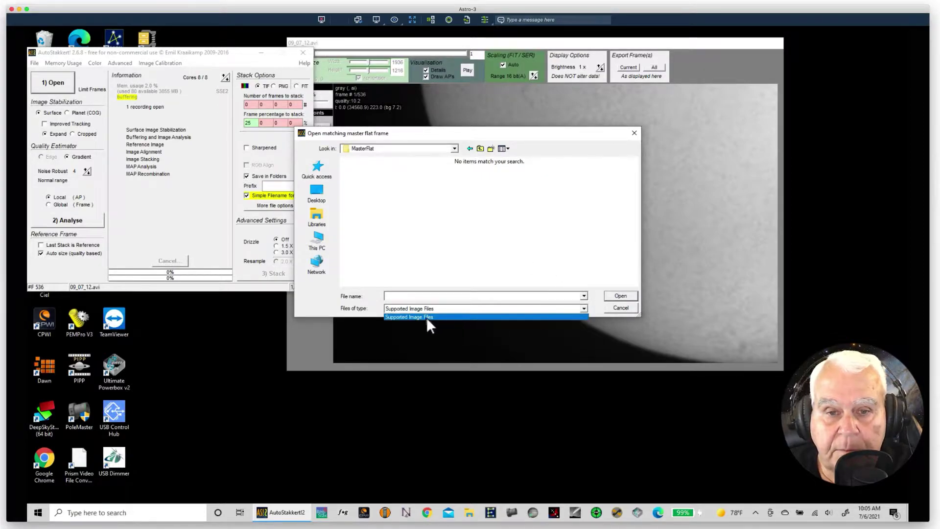
pyautogui.click(427, 318)
pyautogui.click(454, 148)
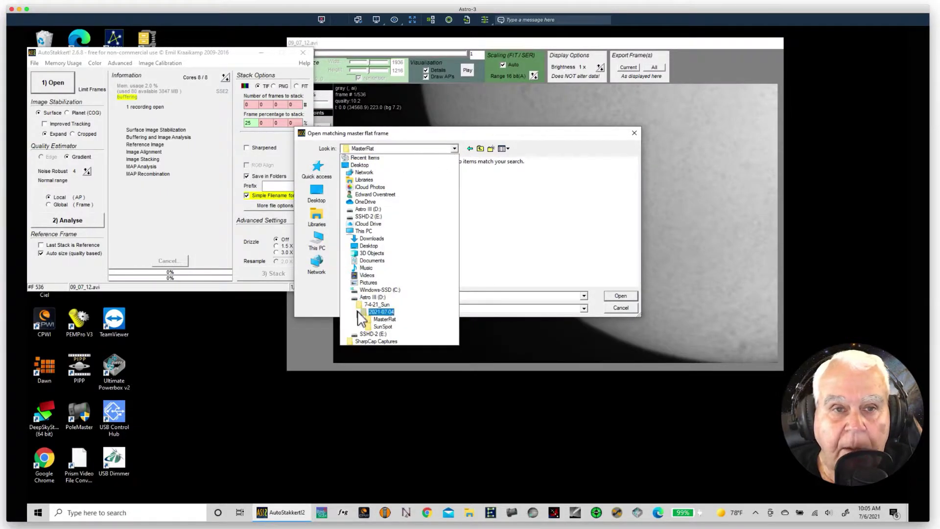
pyautogui.click(605, 308)
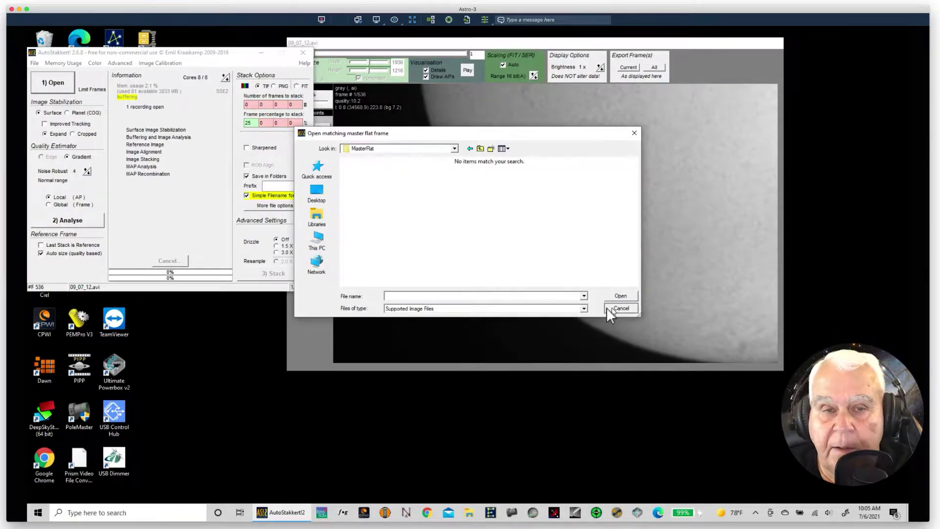
pyautogui.click(607, 307)
pyautogui.click(160, 63)
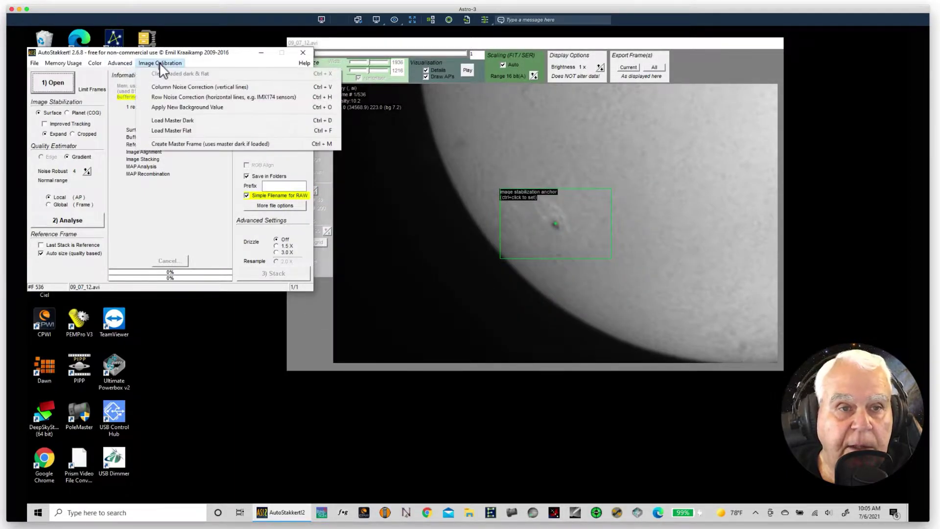
pyautogui.click(176, 132)
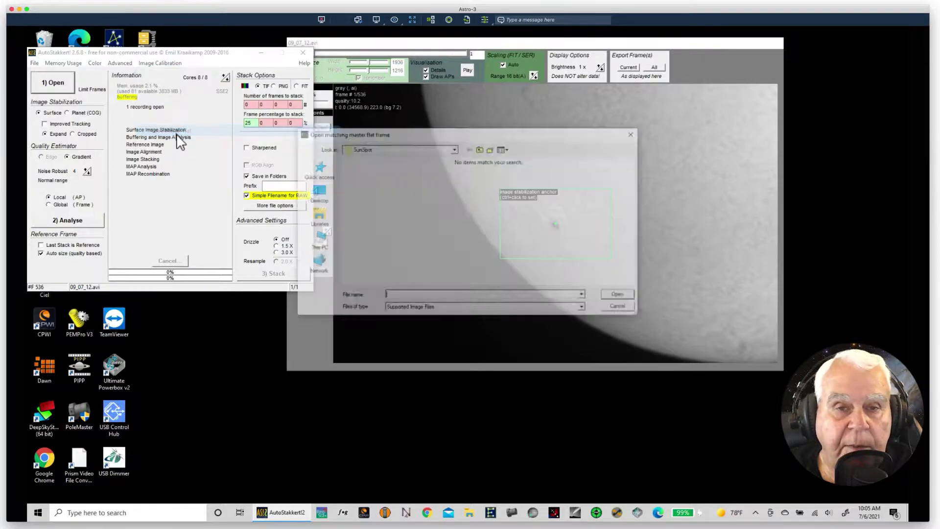
pyautogui.click(480, 149)
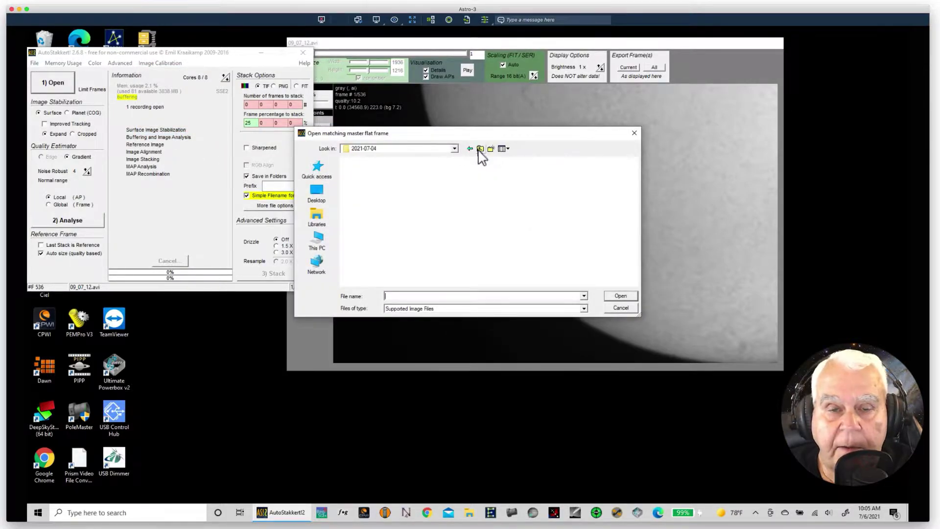
pyautogui.doubleClick(372, 181)
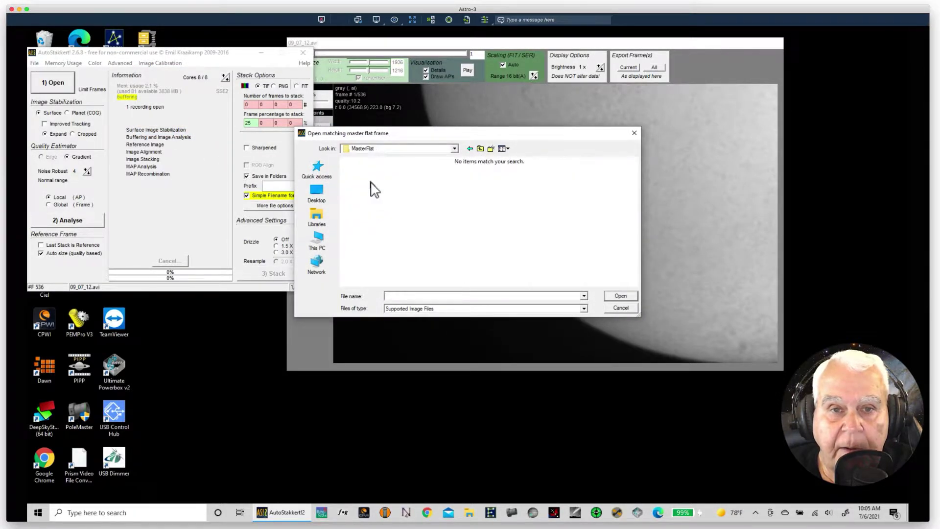
pyautogui.click(470, 149)
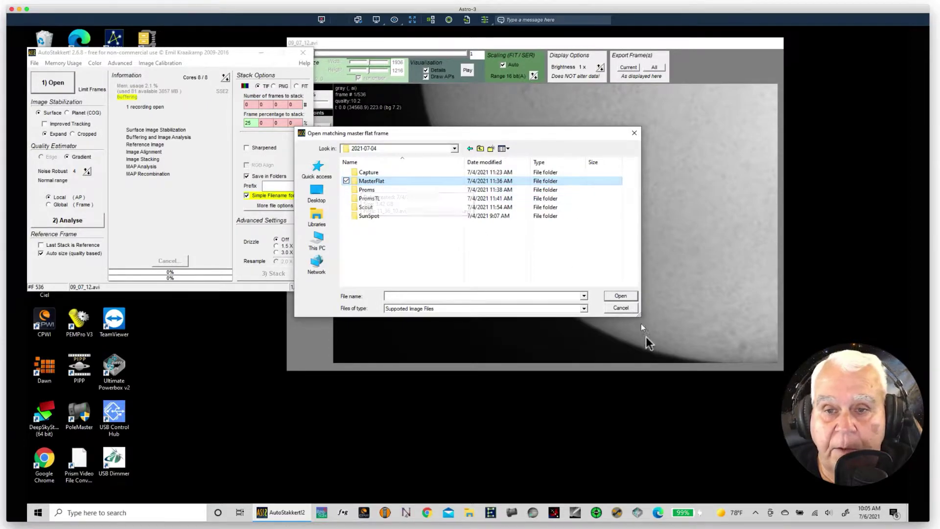
pyautogui.click(617, 306)
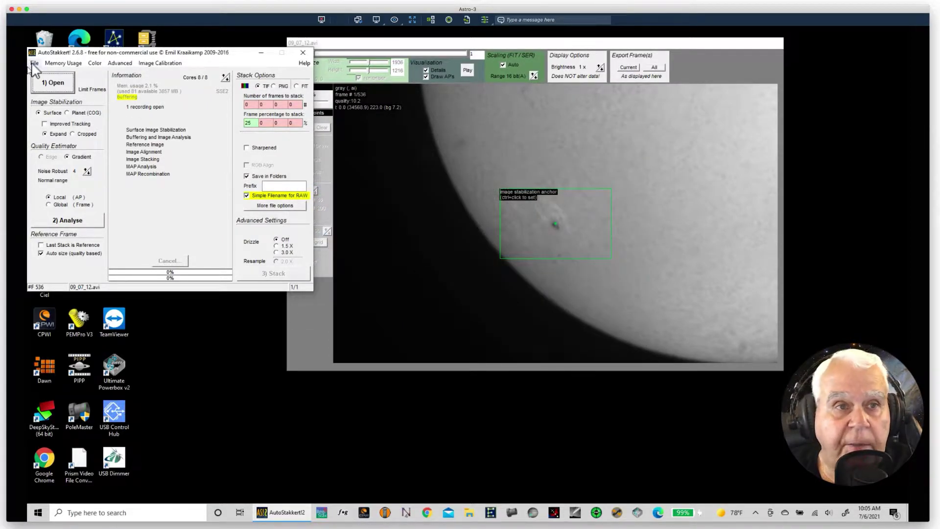
pyautogui.click(147, 63)
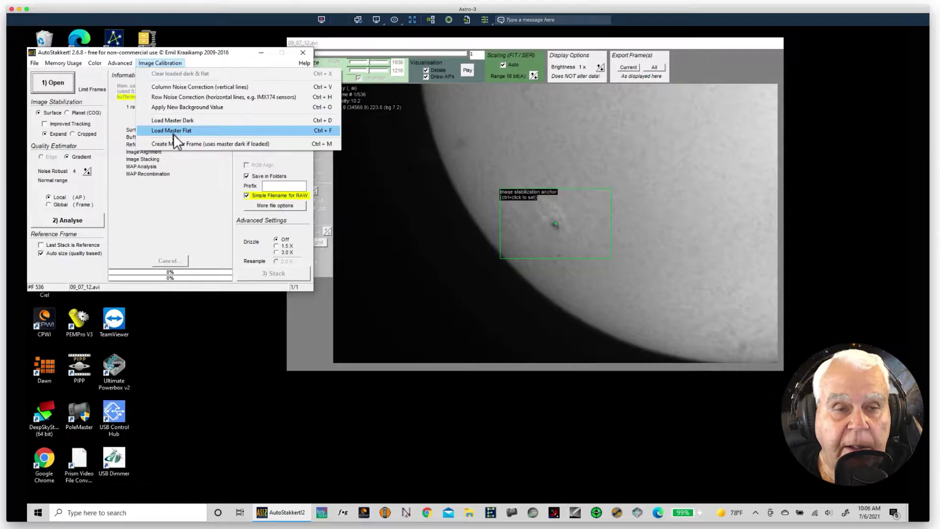
# Open the flat recording 11_36_19.avi from the MasterFlat folder.
pyautogui.click(48, 82)
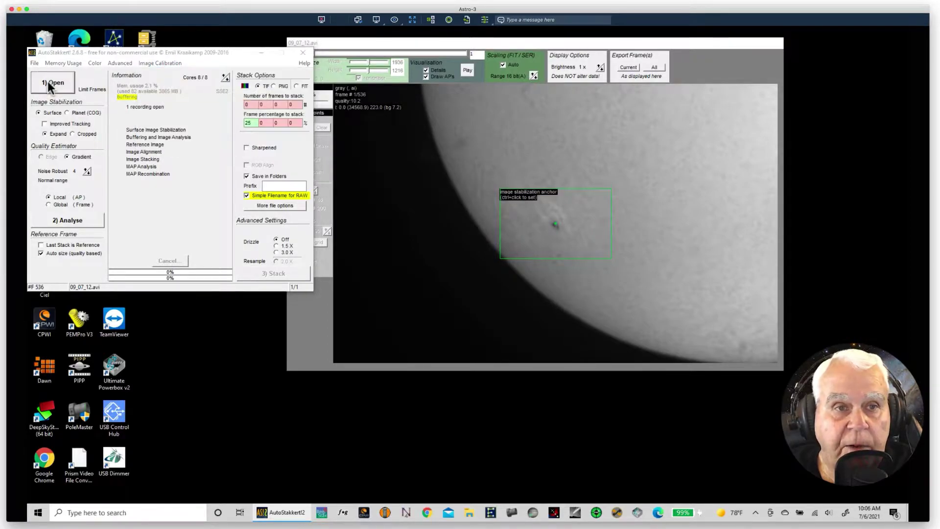
pyautogui.click(48, 81)
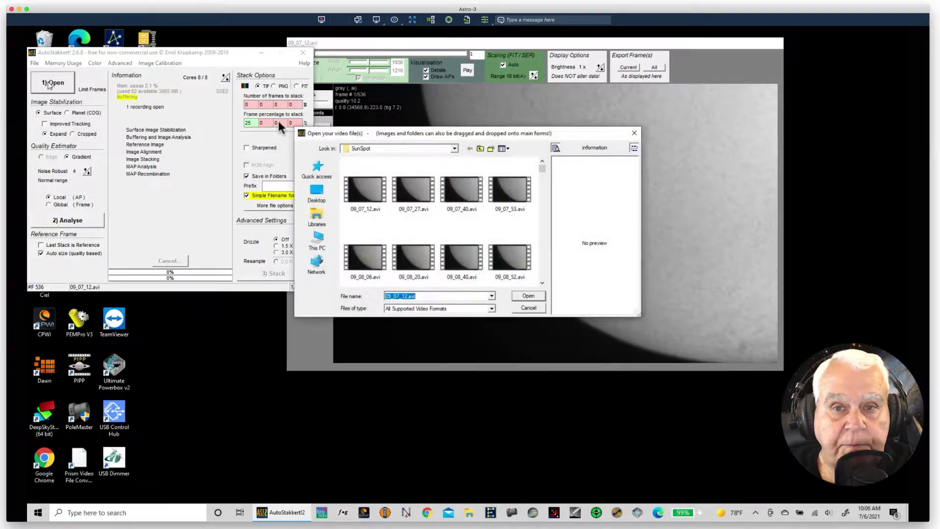
pyautogui.click(479, 148)
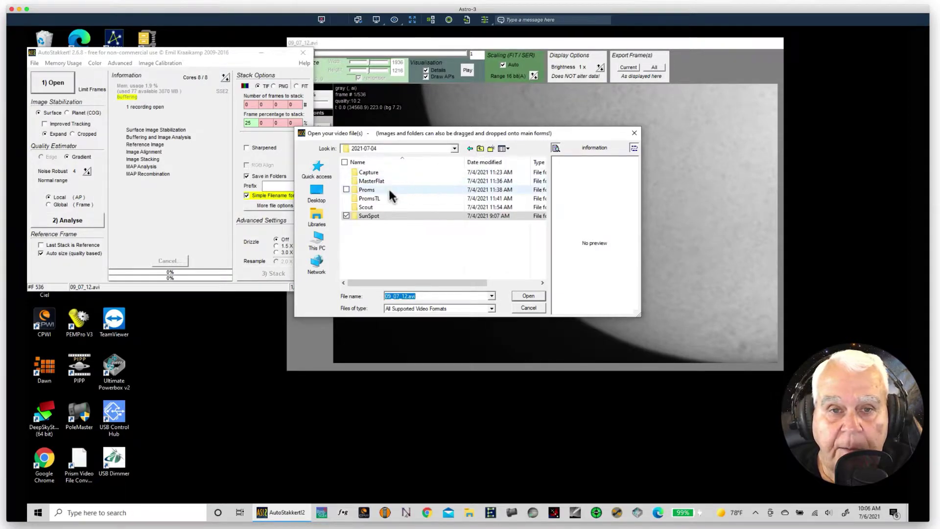
pyautogui.doubleClick(384, 181)
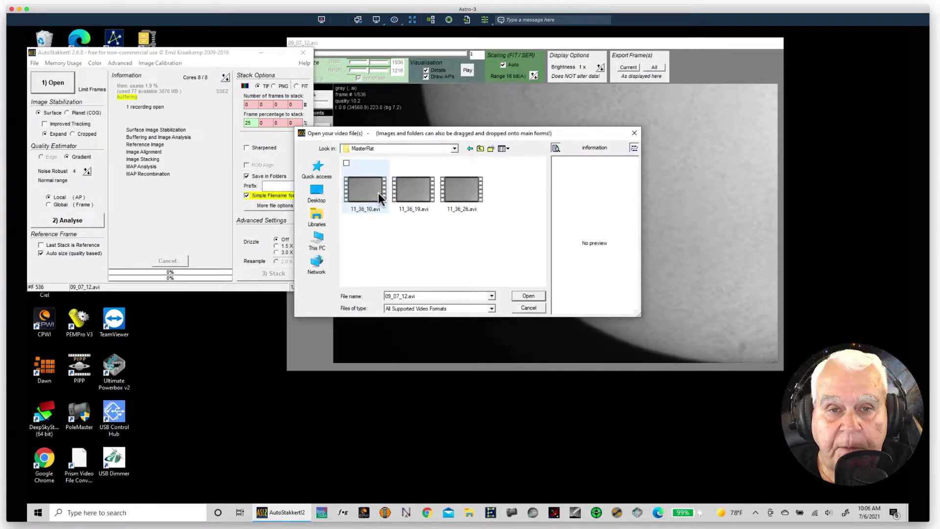
pyautogui.click(404, 192)
pyautogui.click(535, 293)
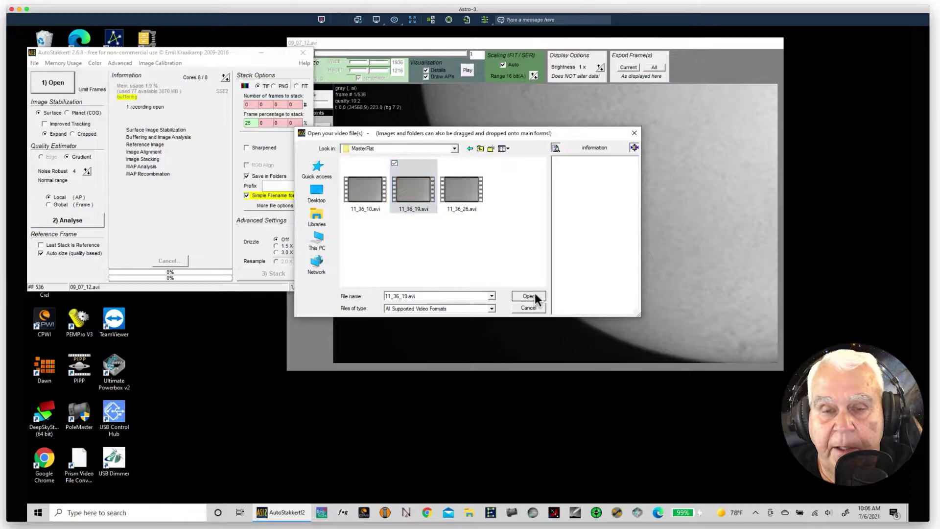
# Create a master frame from the flat recording and save it as a TIF named MasterFlat in the MasterFlat folder.
pyautogui.click(158, 63)
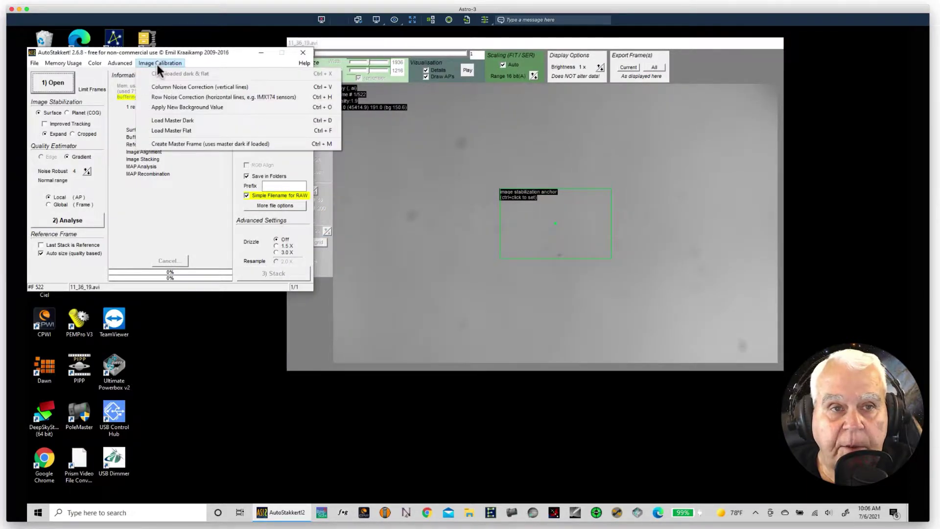
pyautogui.click(160, 145)
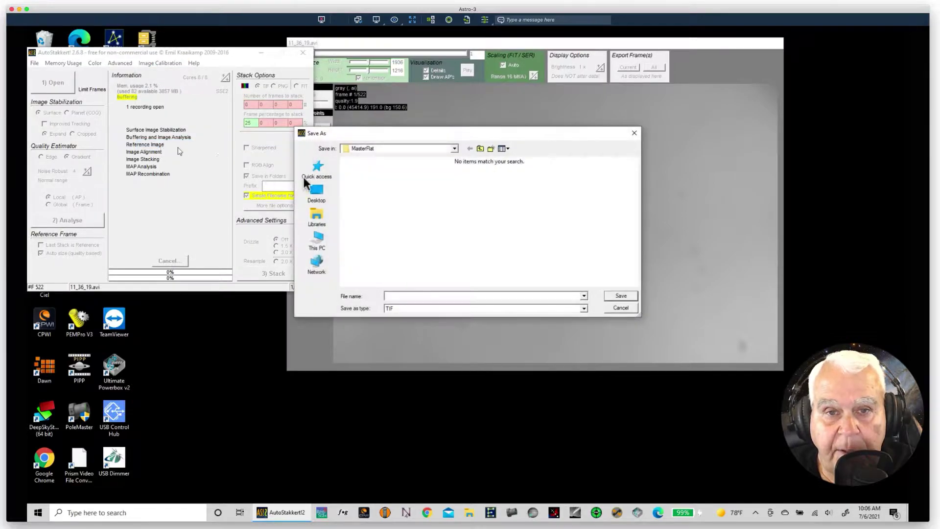
pyautogui.click(441, 295)
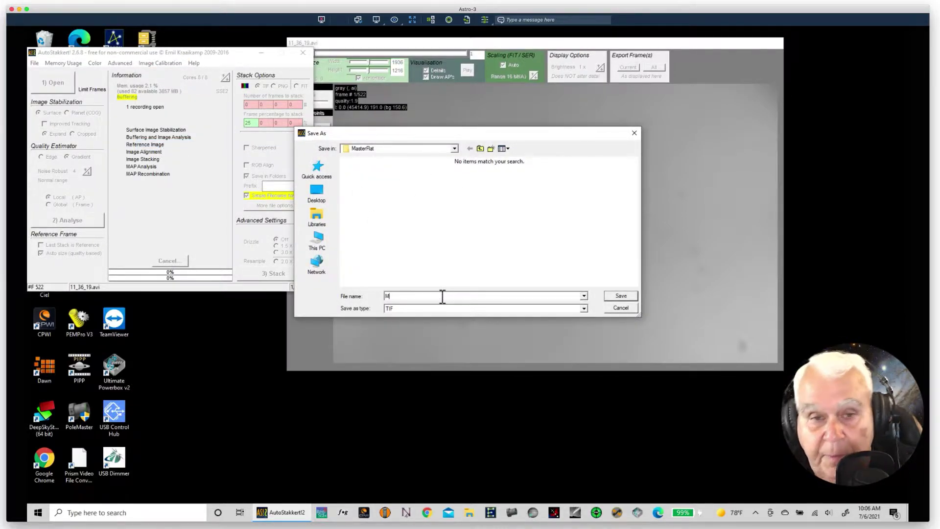
pyautogui.write('MasterFlat')
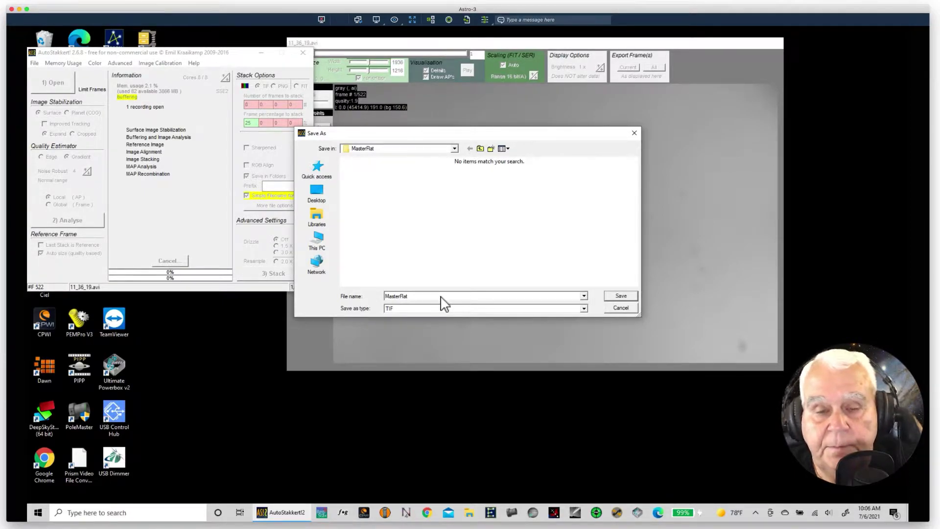
pyautogui.click(621, 295)
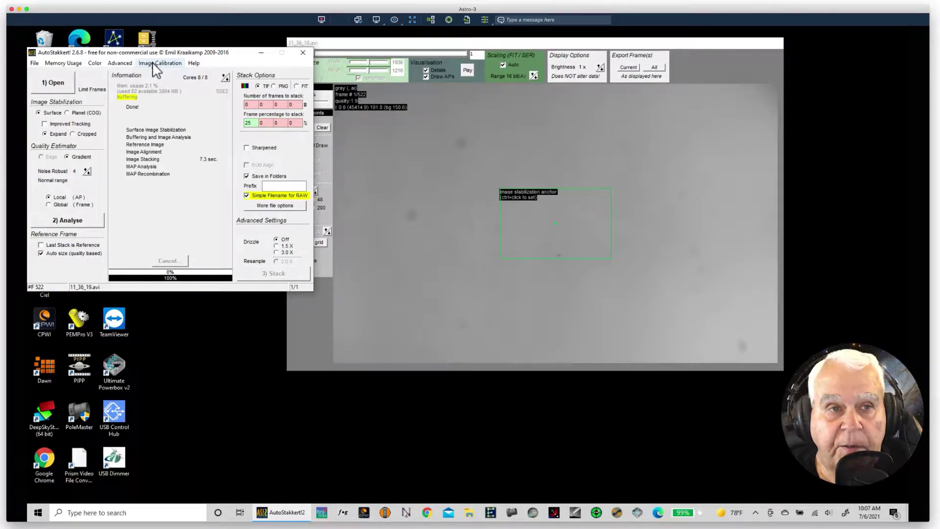
# Open the sunspot recording 09_07_12.avi from the SunSpot folder again.
pyautogui.click(53, 83)
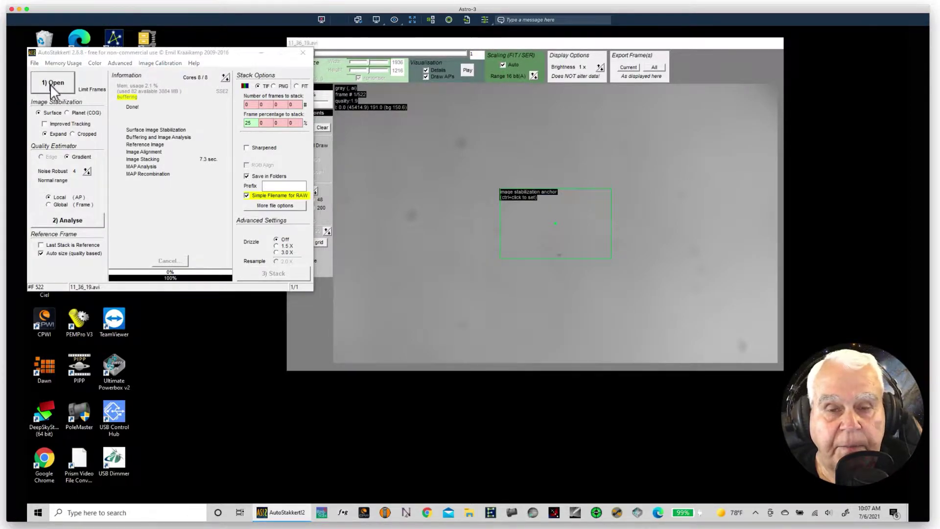
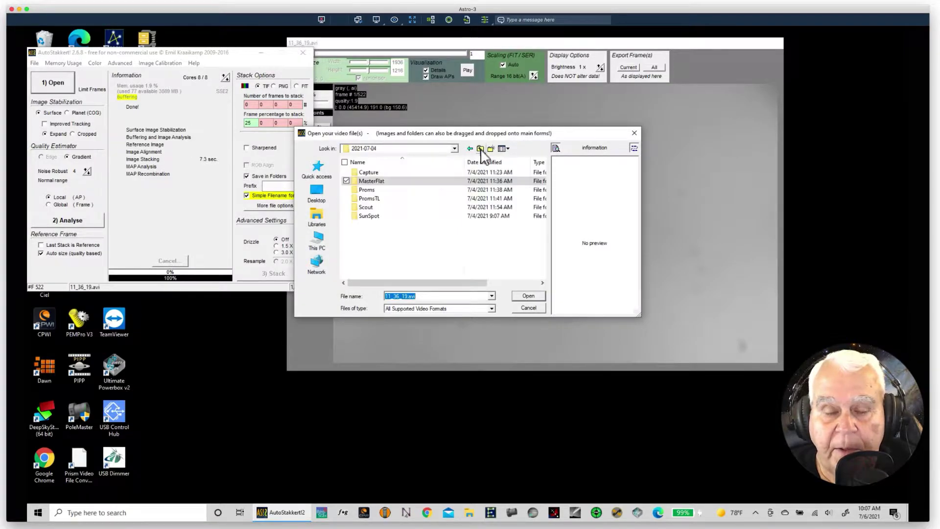
pyautogui.click(377, 219)
pyautogui.doubleClick(377, 219)
pyautogui.click(387, 196)
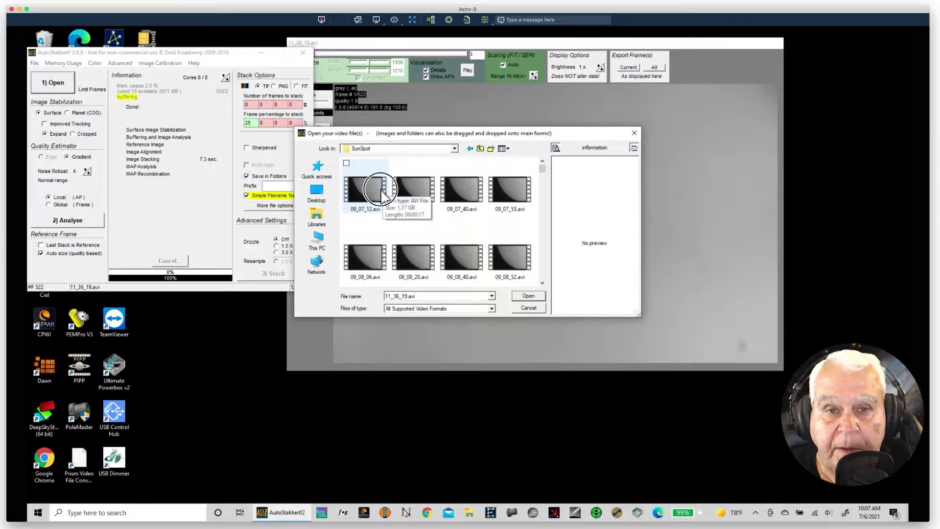
pyautogui.click(528, 297)
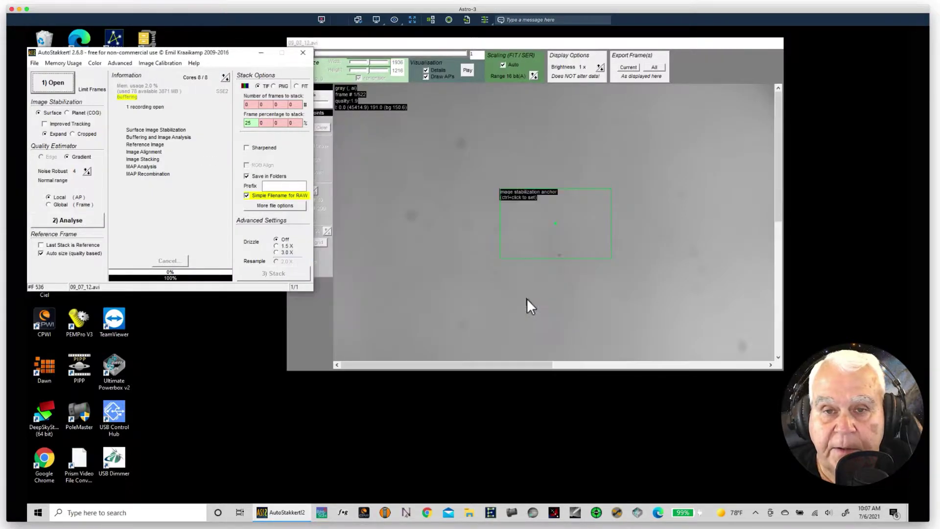
# Load MasterFlat.tif from the MasterFlat folder as the master flat for the sunspot recording.
pyautogui.click(149, 61)
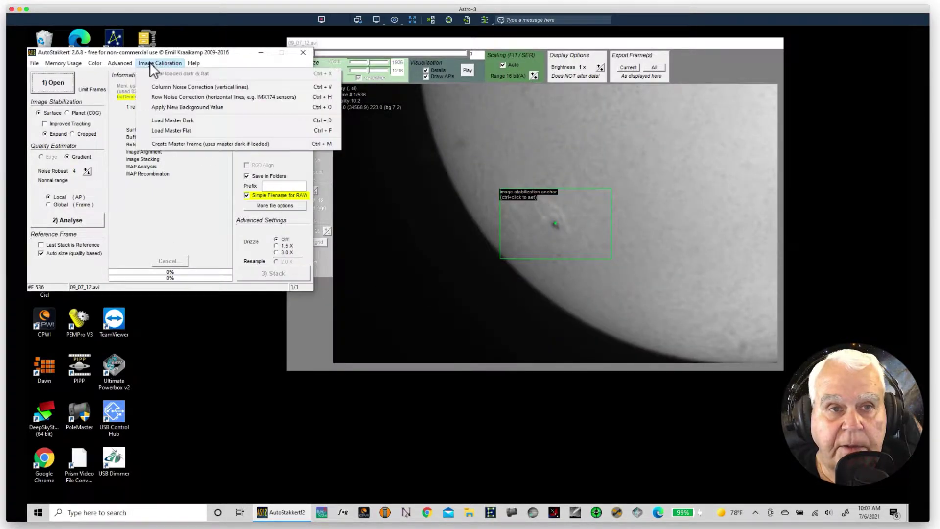
pyautogui.click(151, 131)
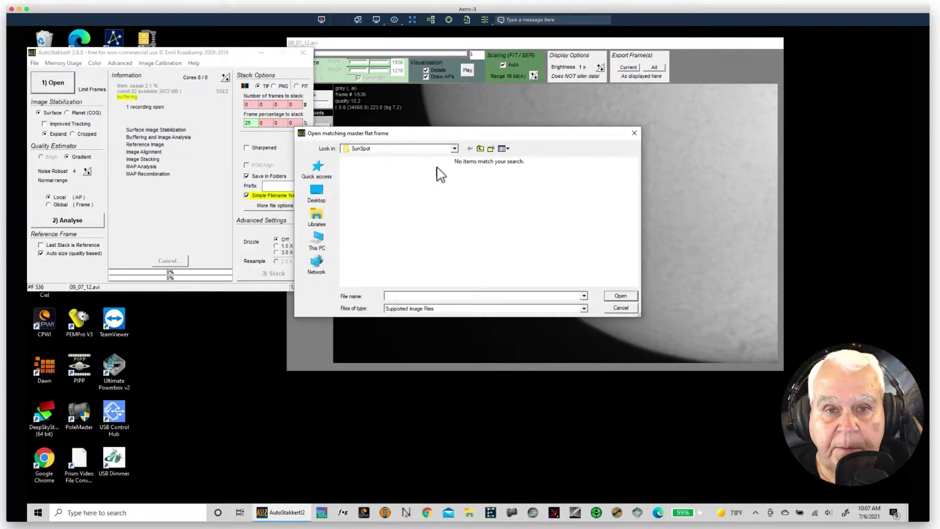
pyautogui.click(481, 149)
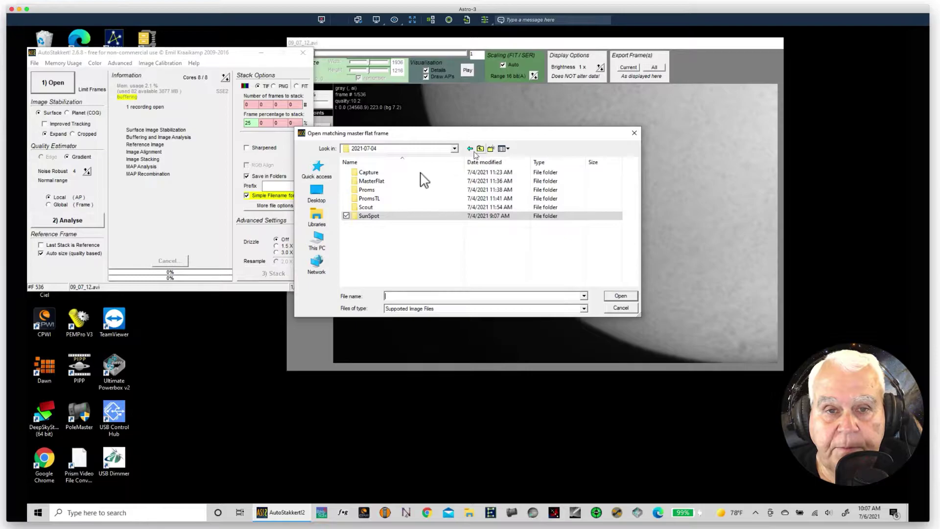
pyautogui.doubleClick(395, 186)
pyautogui.click(363, 200)
pyautogui.moveTo(535, 137); pyautogui.dragTo(358, 222)
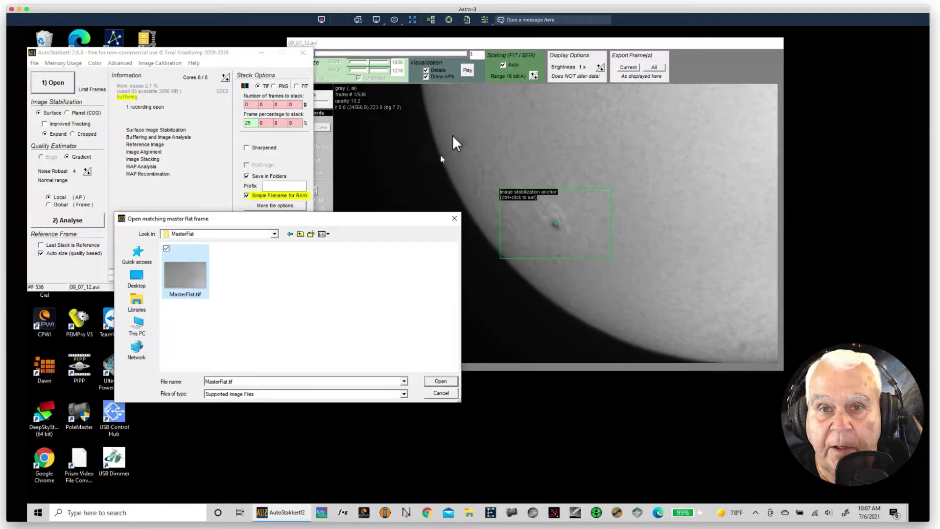
pyautogui.click(440, 381)
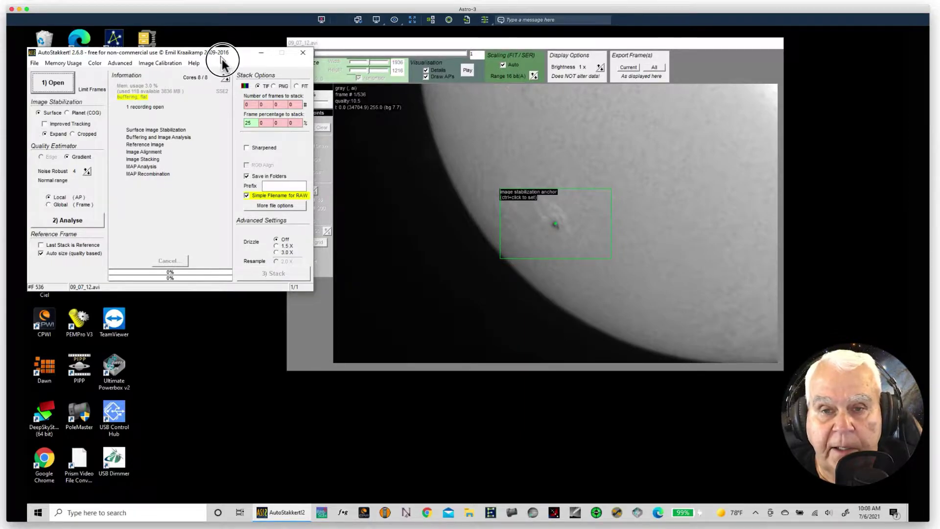
# Enable Improved Tracking for the surface image stabilization.
pyautogui.moveTo(220, 53); pyautogui.dragTo(221, 57)
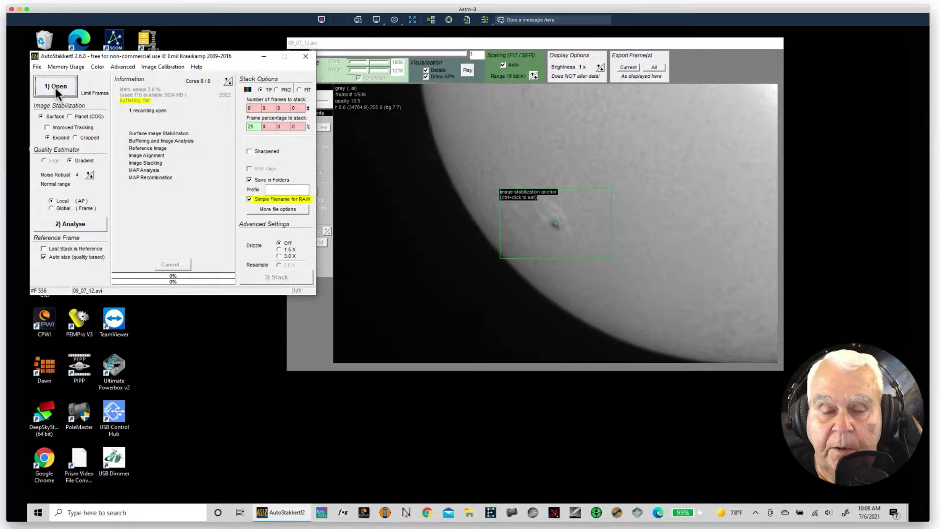
pyautogui.click(47, 127)
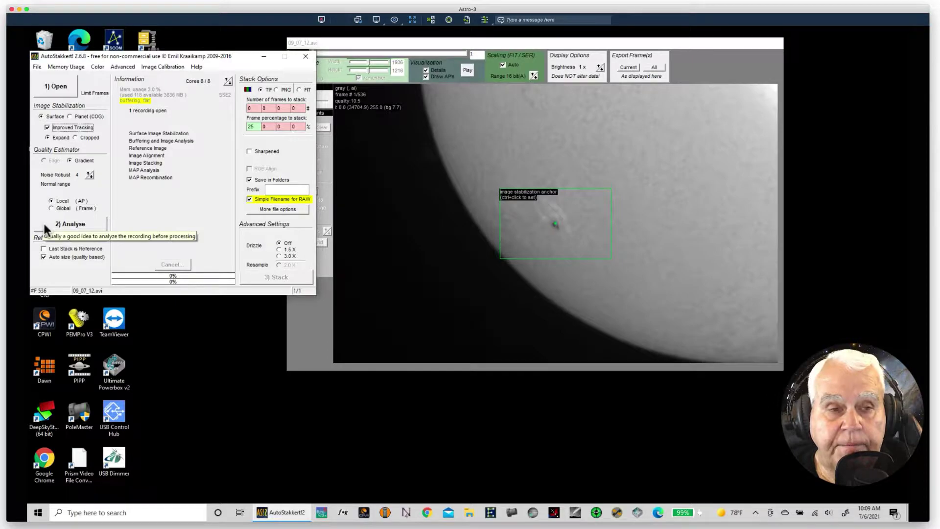
# Try Planet (COG) image stabilization on the sunspot recording and return it to Surface.
pyautogui.click(70, 117)
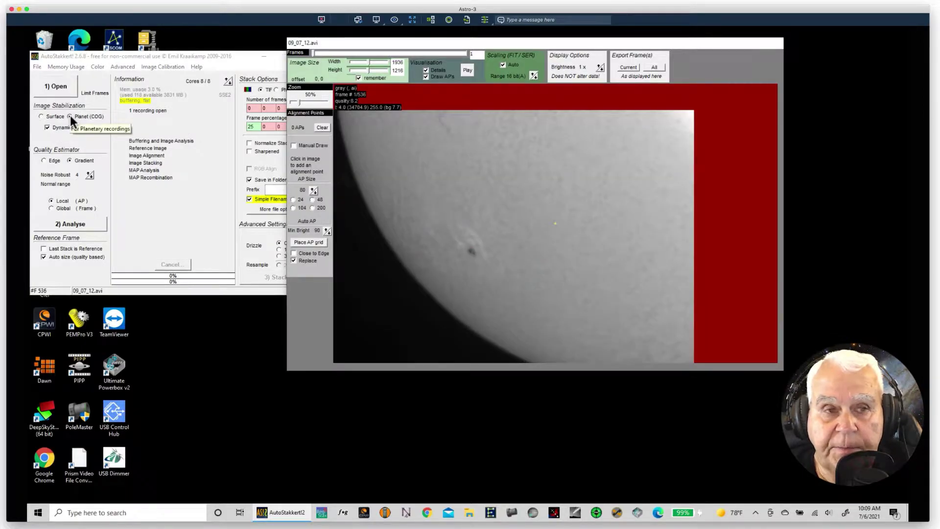
pyautogui.click(41, 117)
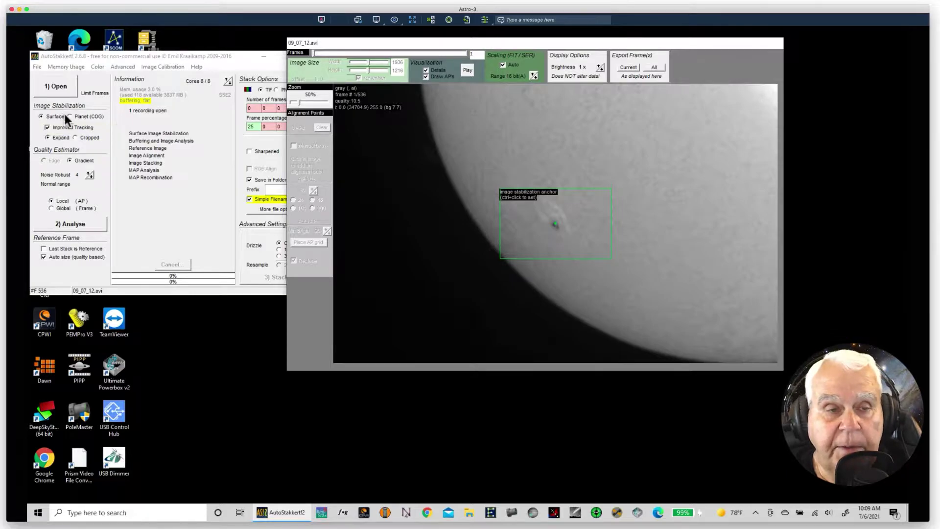
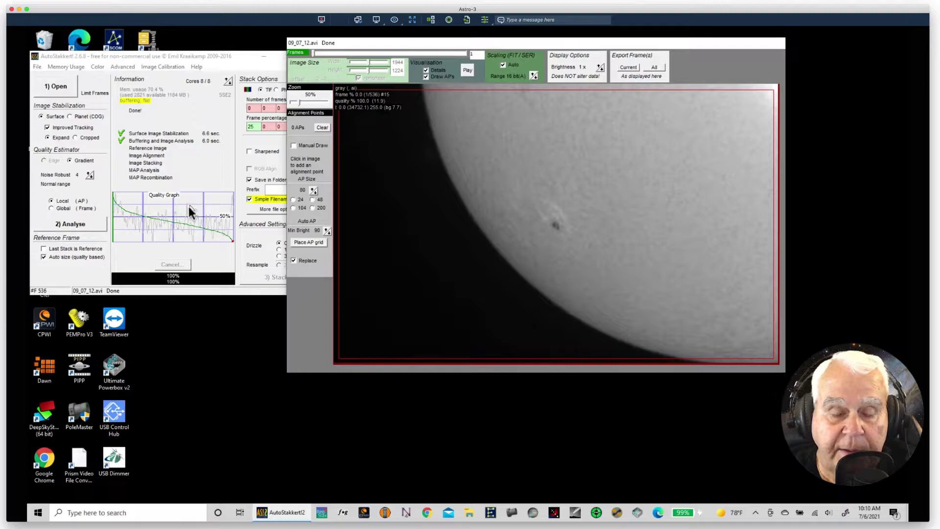
# Compare the best, worst and intermediate frames of the analysed recording along the quality graph.
pyautogui.click(117, 200)
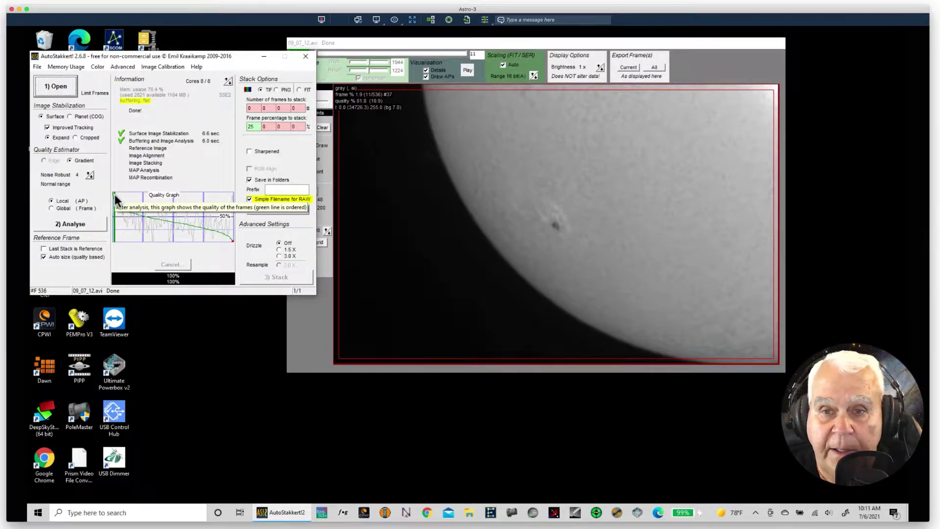
pyautogui.click(536, 185)
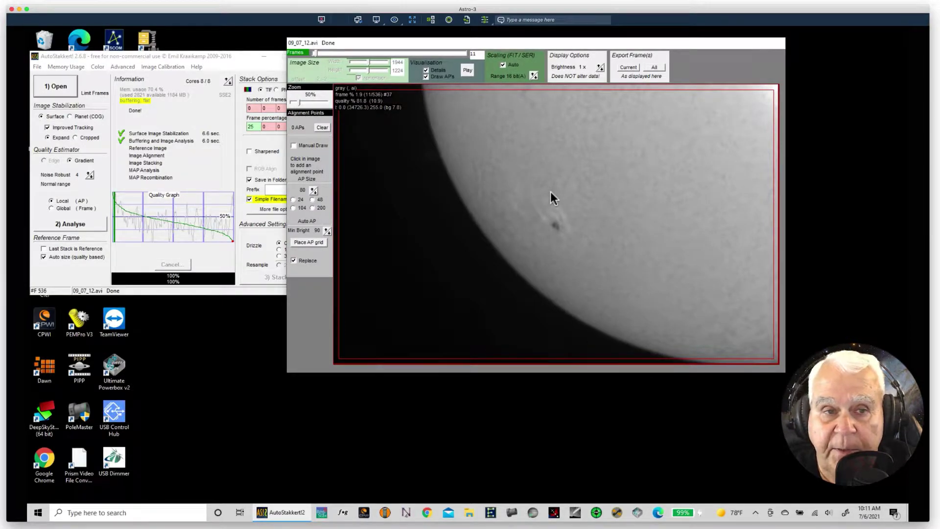
pyautogui.click(233, 194)
pyautogui.click(353, 190)
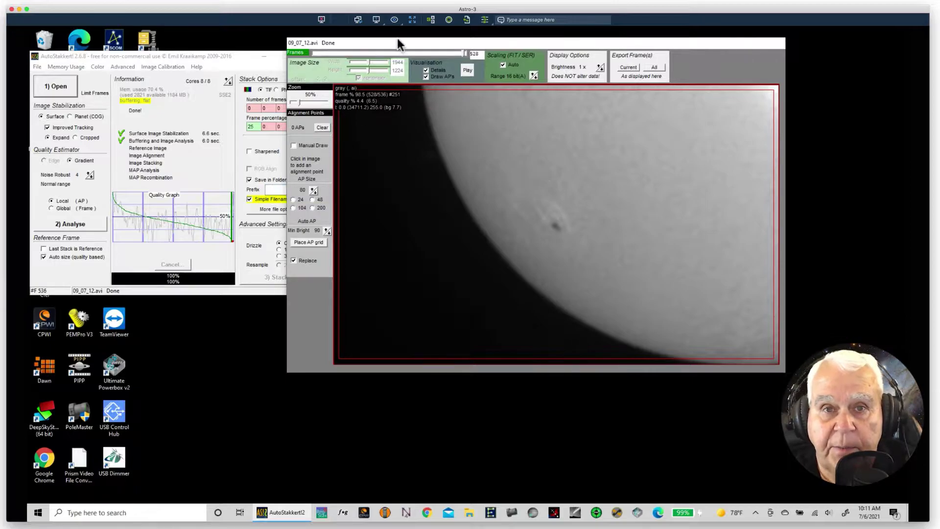
pyautogui.moveTo(463, 51); pyautogui.dragTo(466, 54)
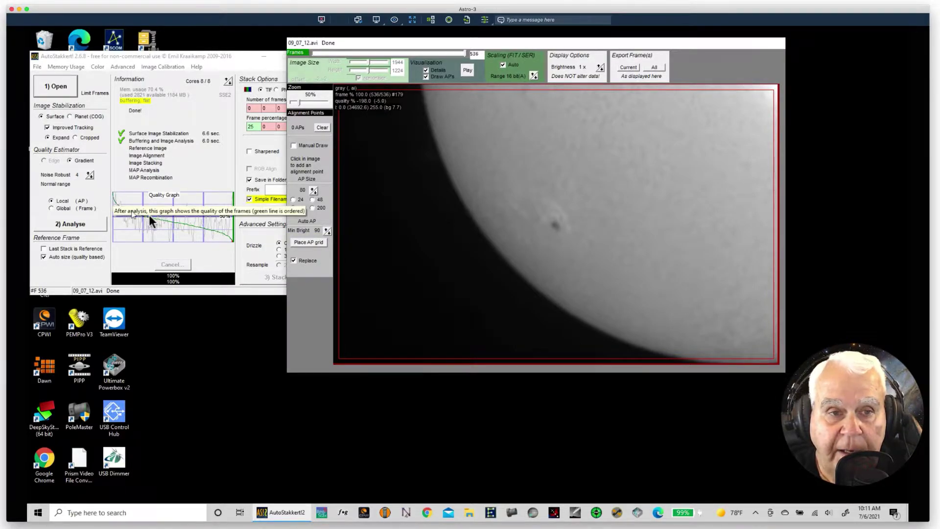
pyautogui.click(128, 229)
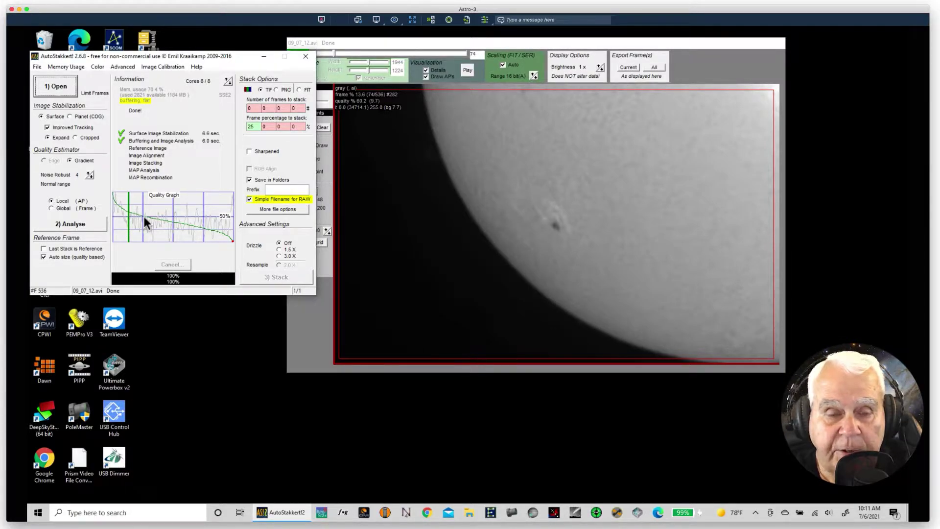
# Set the first frame percentage to stack to 25.
pyautogui.doubleClick(252, 127)
pyautogui.write('25')
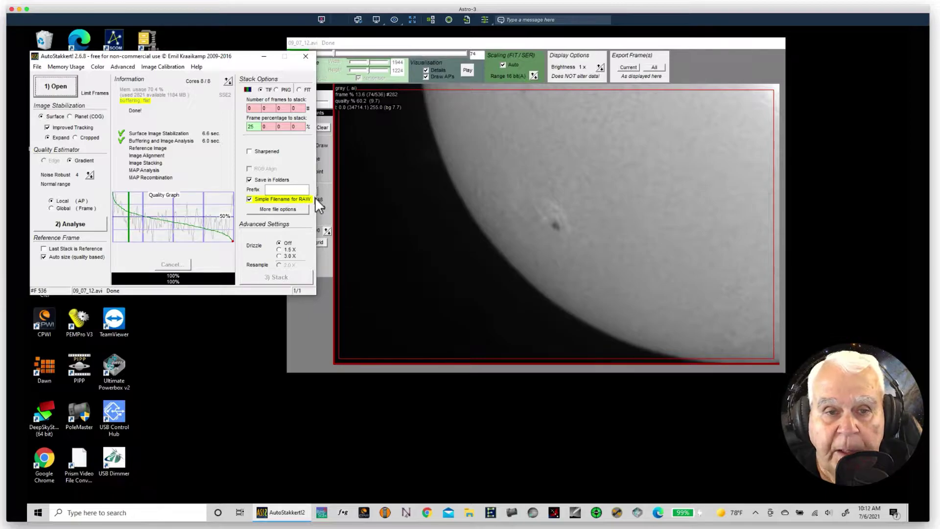
# Set the alignment point size to 104 and place an automatic alignment point grid over the solar disc.
pyautogui.click(395, 195)
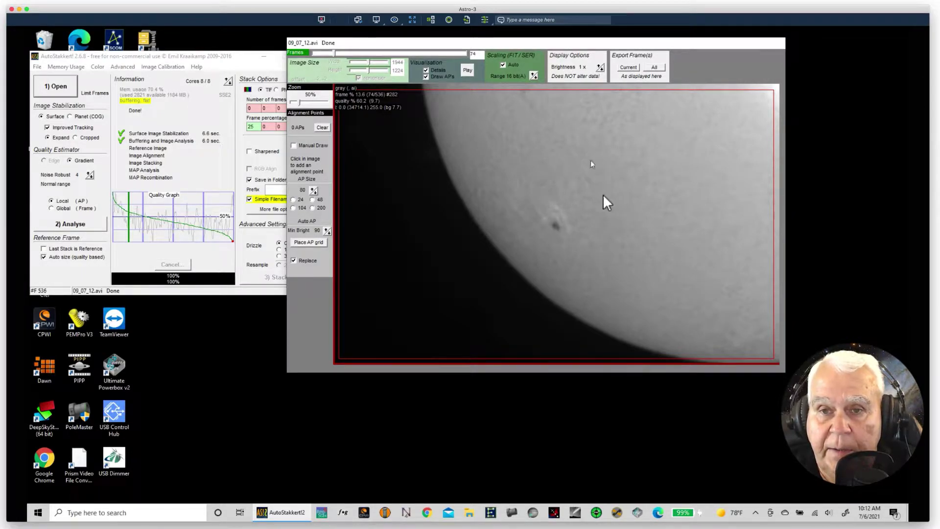
pyautogui.click(293, 208)
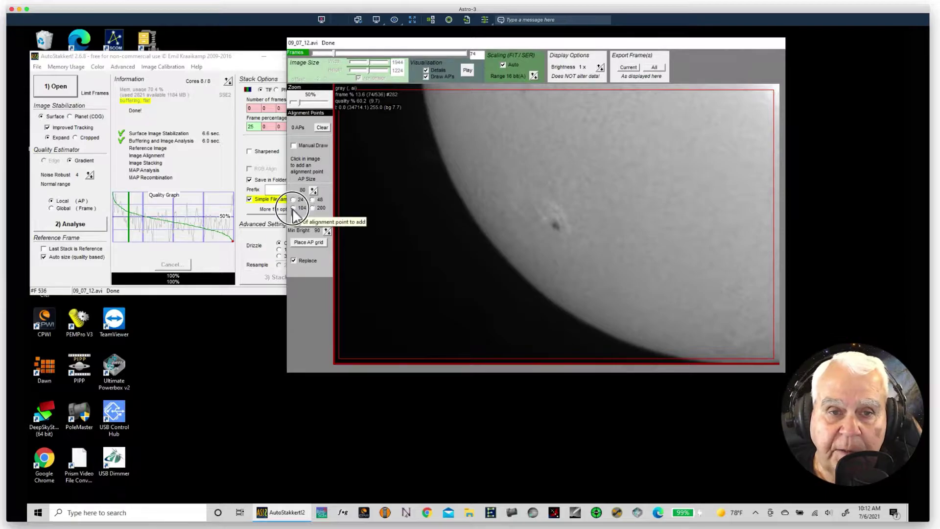
pyautogui.click(308, 242)
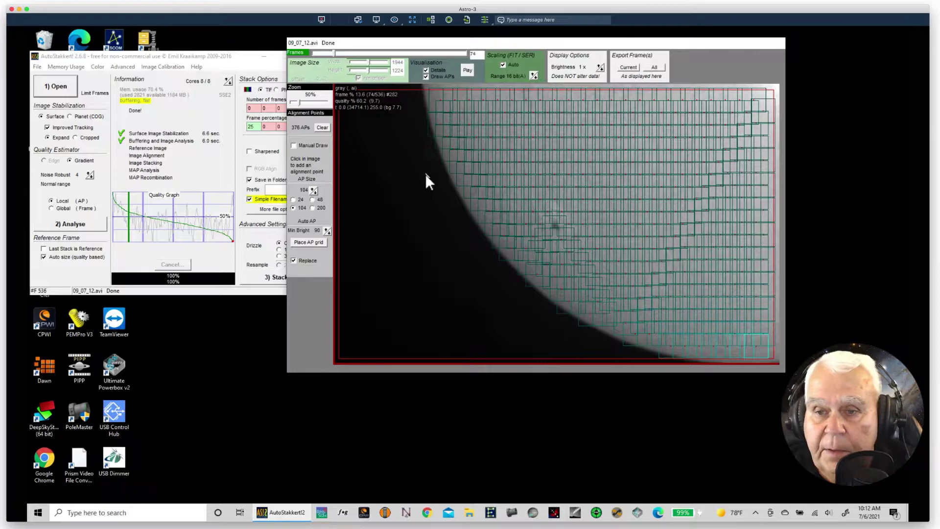
# Add alignment points by hand along the lower solar limb, from near the image's bottom edge up to the limb's middle.
pyautogui.click(600, 335)
pyautogui.click(611, 335)
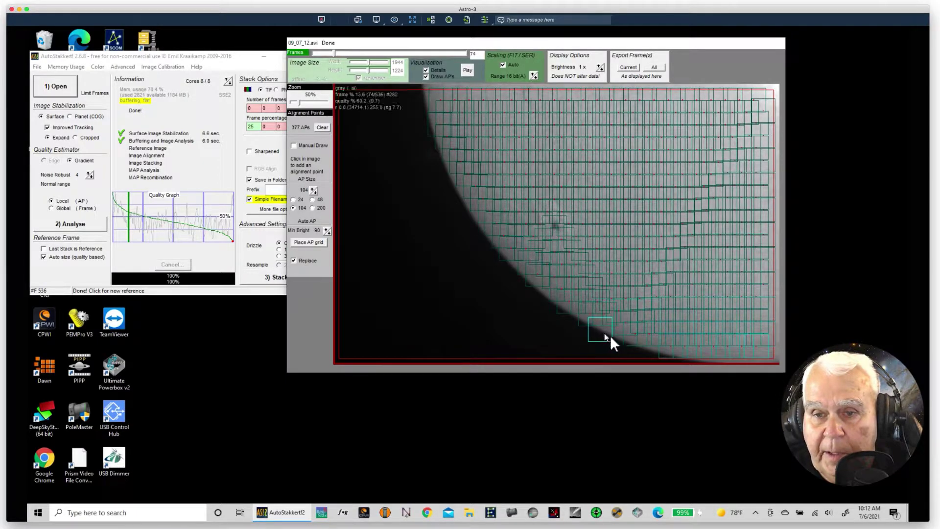
pyautogui.click(624, 340)
pyautogui.click(634, 344)
pyautogui.click(556, 310)
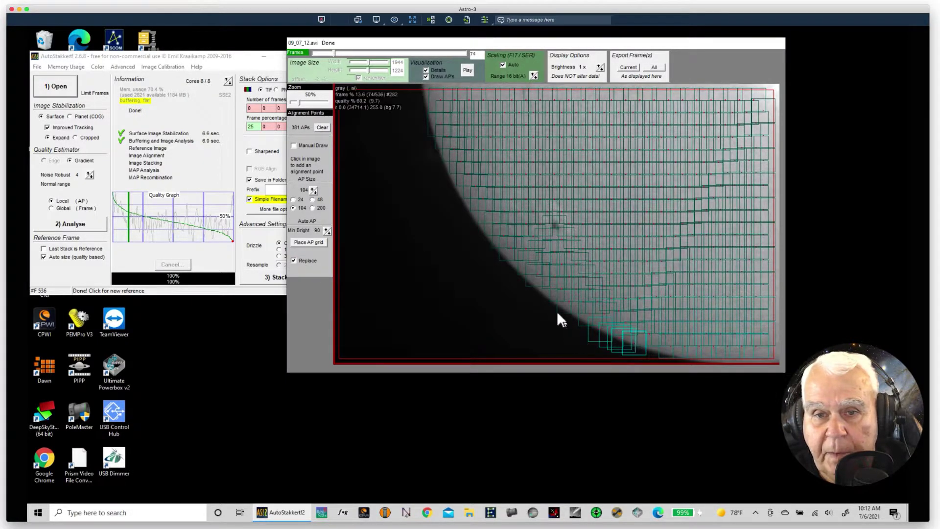
pyautogui.click(548, 298)
pyautogui.click(530, 282)
pyautogui.click(519, 270)
pyautogui.click(505, 255)
pyautogui.click(497, 245)
pyautogui.click(489, 235)
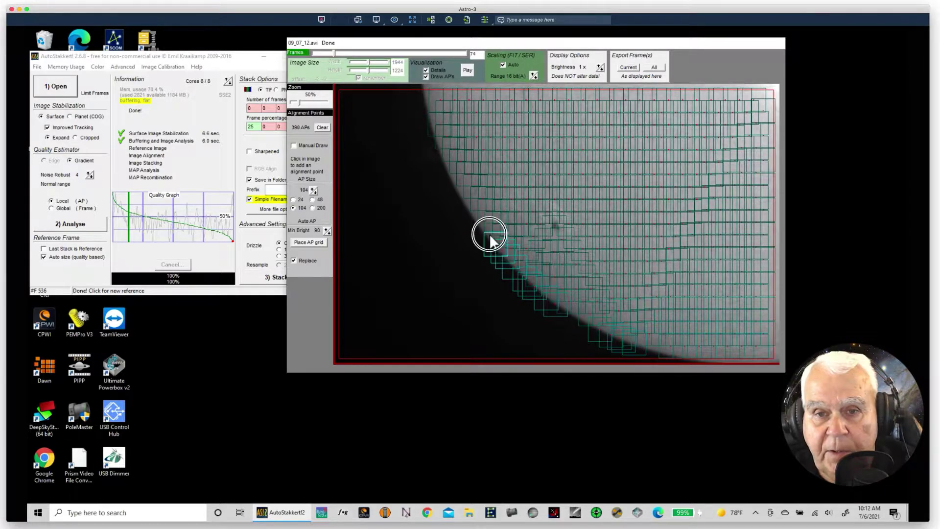
pyautogui.click(481, 226)
pyautogui.click(467, 210)
pyautogui.click(474, 223)
pyautogui.click(472, 204)
# Add a dense row of alignment points along the upper solar limb, from the image's top edge down to the limb's middle.
pyautogui.click(431, 102)
pyautogui.click(425, 98)
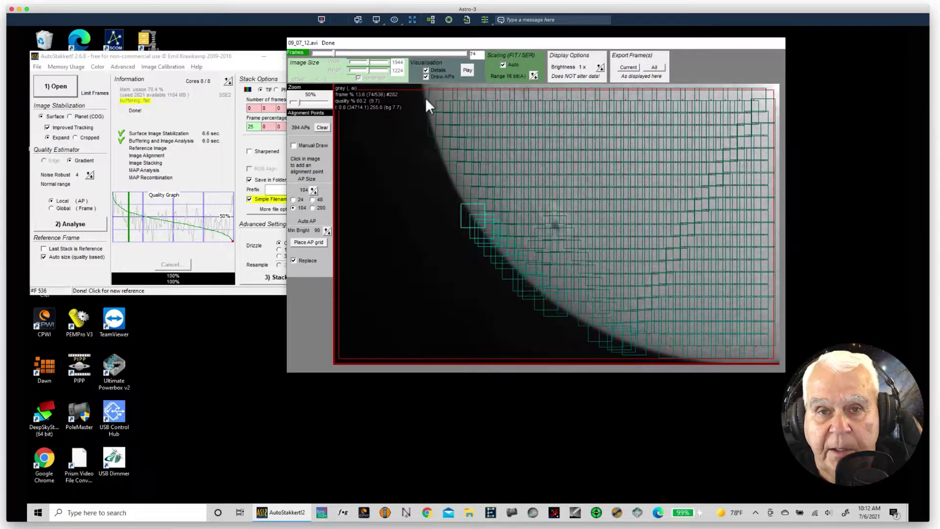
pyautogui.click(425, 97)
pyautogui.click(425, 101)
pyautogui.click(428, 109)
pyautogui.click(427, 104)
pyautogui.click(430, 114)
pyautogui.click(433, 121)
pyautogui.click(434, 127)
pyautogui.click(436, 131)
pyautogui.click(437, 136)
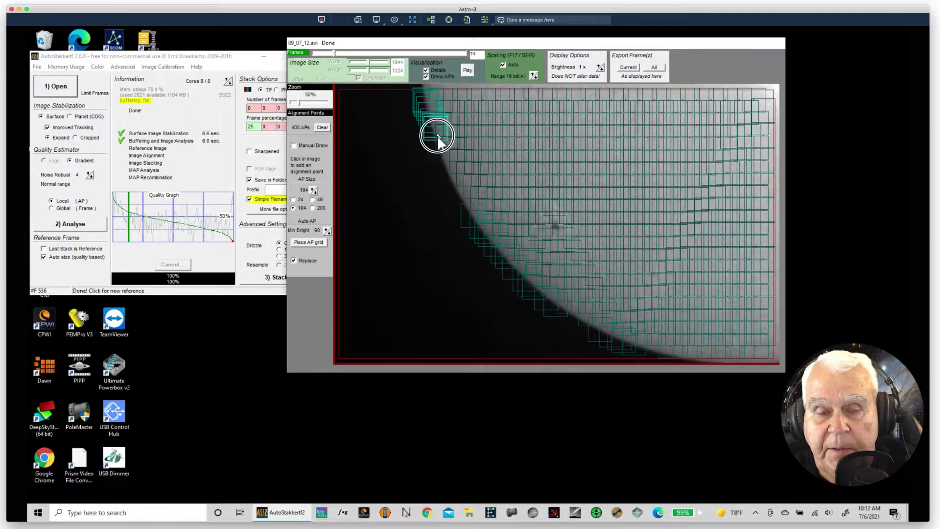
pyautogui.click(443, 161)
pyautogui.click(446, 168)
pyautogui.click(447, 174)
pyautogui.click(449, 179)
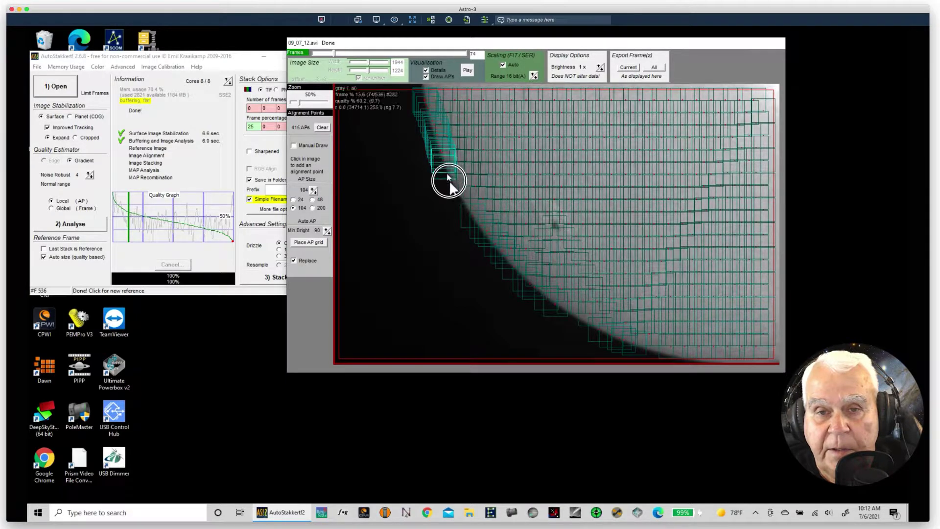
pyautogui.click(454, 189)
pyautogui.click(460, 198)
pyautogui.click(465, 208)
pyautogui.click(471, 219)
pyautogui.click(475, 225)
pyautogui.click(478, 230)
pyautogui.click(481, 235)
pyautogui.click(484, 238)
pyautogui.click(486, 242)
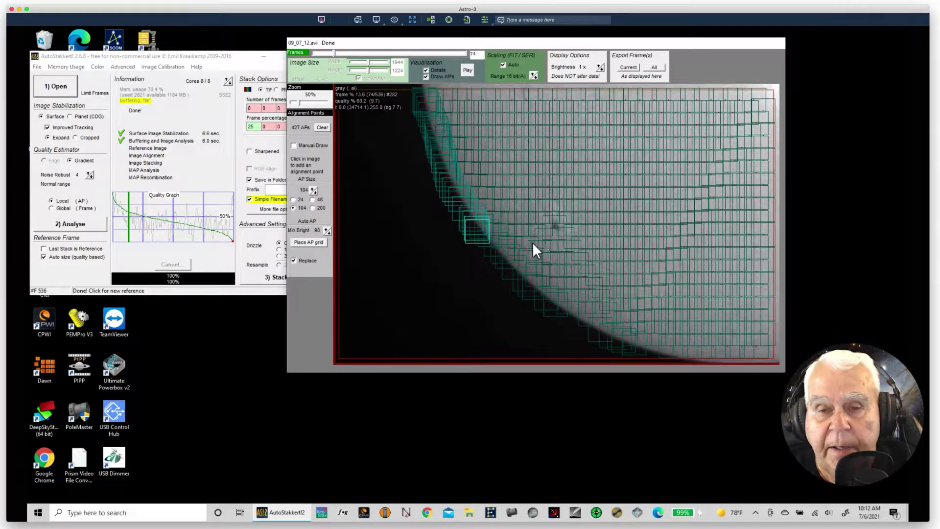
# Extend the hand-placed alignment points along the limb from its middle down to the bottom edge of the image.
pyautogui.click(497, 257)
pyautogui.click(510, 273)
pyautogui.click(517, 288)
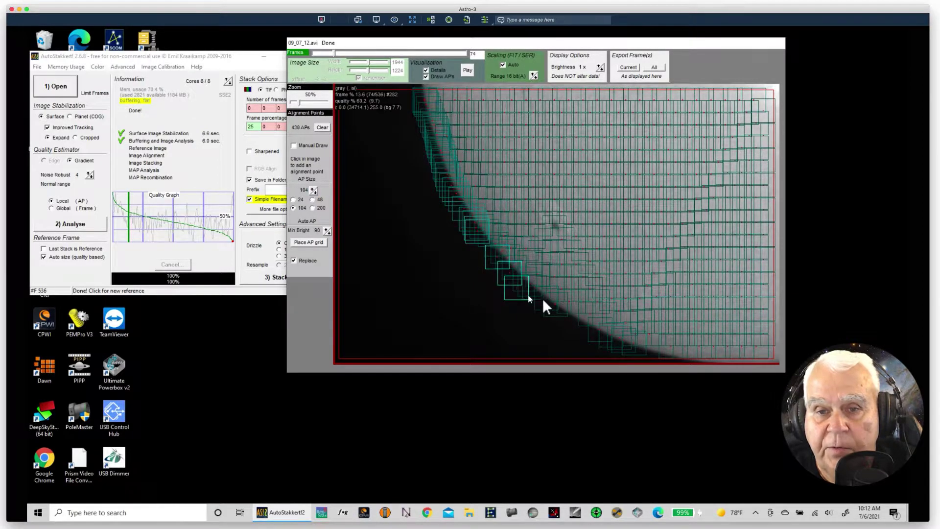
pyautogui.click(544, 300)
pyautogui.click(548, 304)
pyautogui.click(559, 309)
pyautogui.click(569, 315)
pyautogui.click(579, 321)
pyautogui.click(589, 328)
pyautogui.click(601, 332)
pyautogui.click(613, 333)
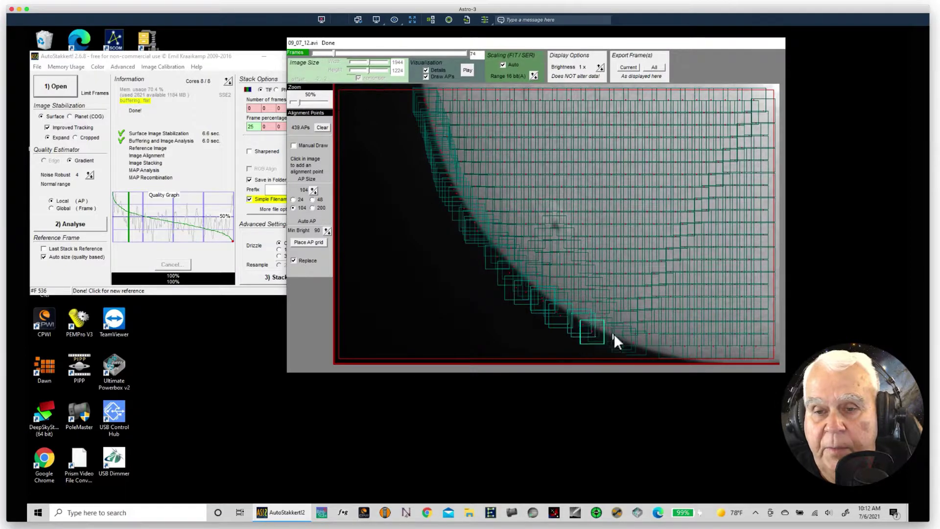
pyautogui.click(623, 337)
pyautogui.click(634, 343)
pyautogui.click(646, 347)
pyautogui.click(656, 348)
pyautogui.click(666, 348)
pyautogui.click(673, 348)
pyautogui.click(629, 336)
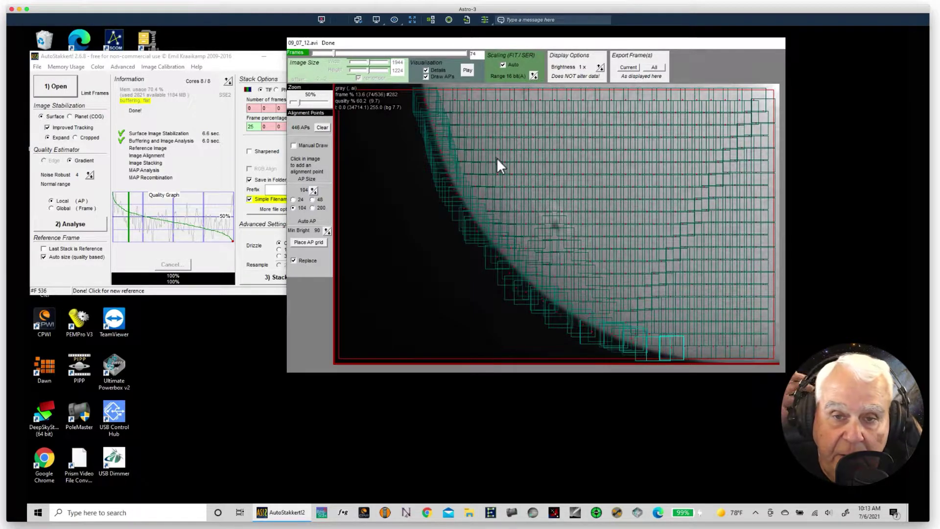
# Add another row of alignment points just outside the whole limb, slightly over the dark sky.
pyautogui.click(477, 245)
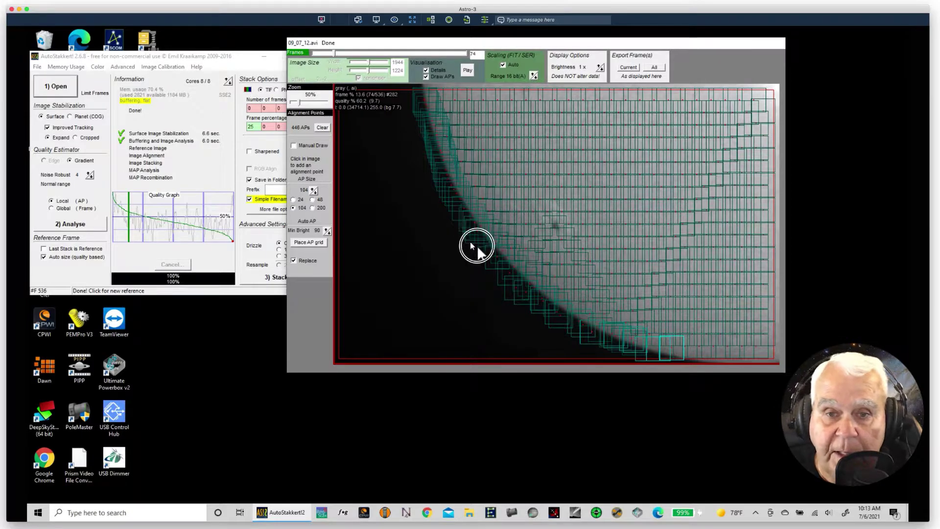
pyautogui.click(426, 138)
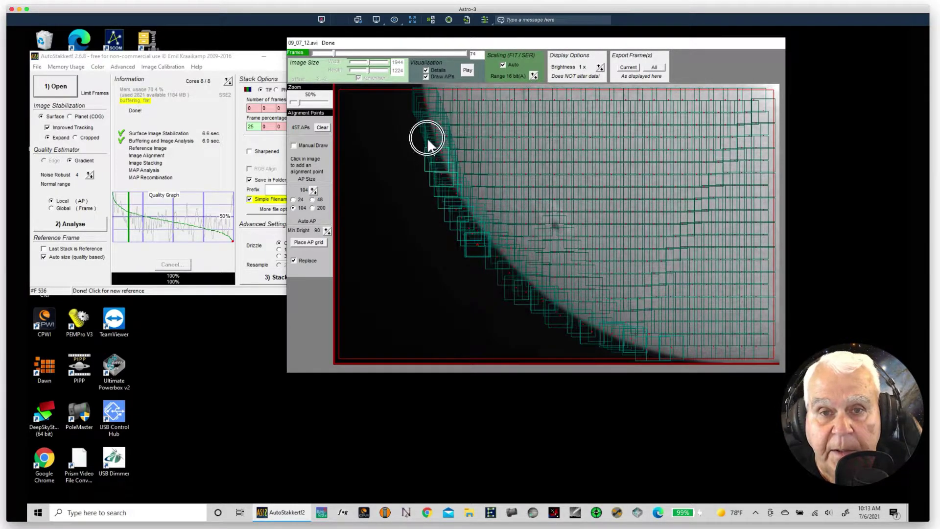
pyautogui.click(412, 100)
pyautogui.click(479, 254)
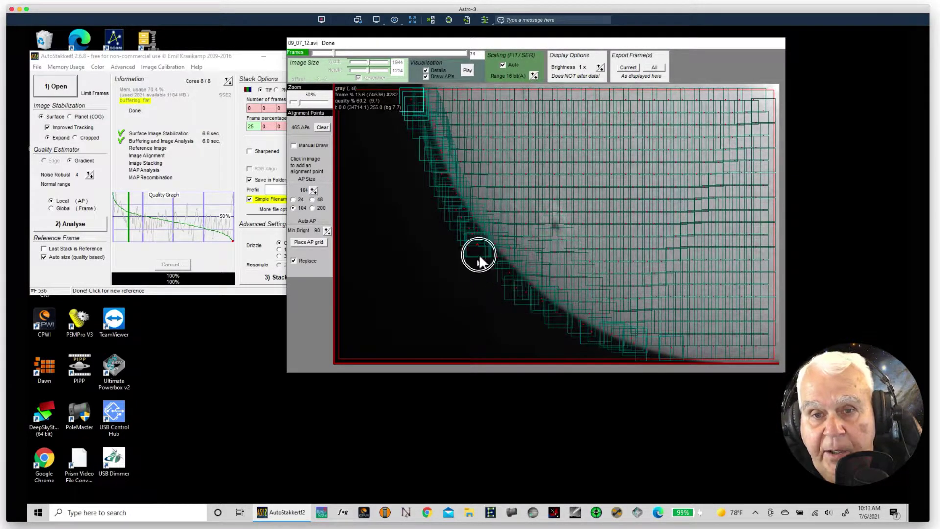
pyautogui.click(488, 260)
pyautogui.click(520, 293)
pyautogui.click(545, 314)
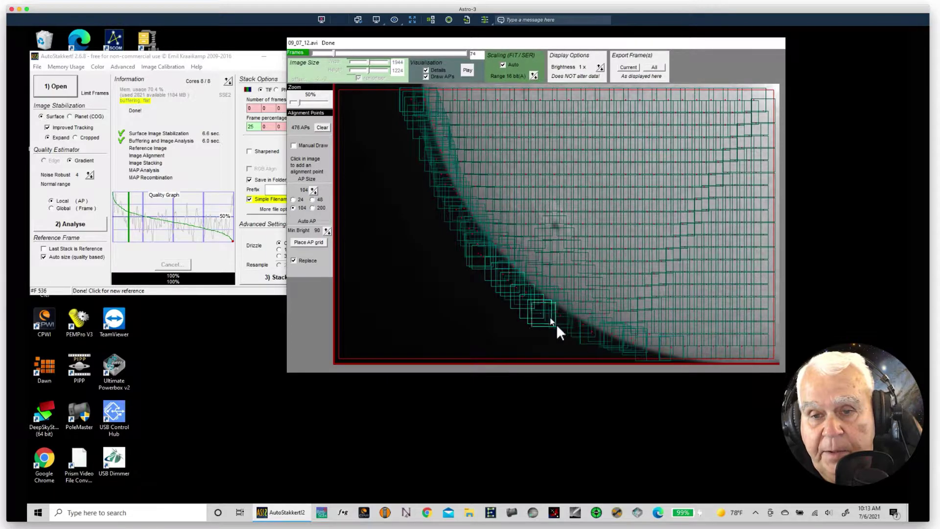
pyautogui.click(604, 348)
pyautogui.click(618, 353)
pyautogui.click(629, 351)
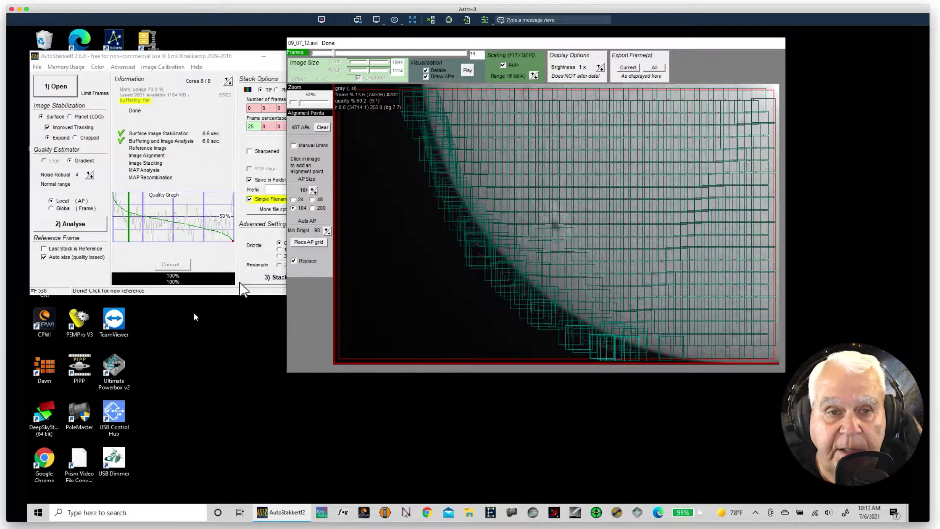
# Stack the sunspot recording with the placed alignment points and move the control and preview windows apart.
pyautogui.click(257, 279)
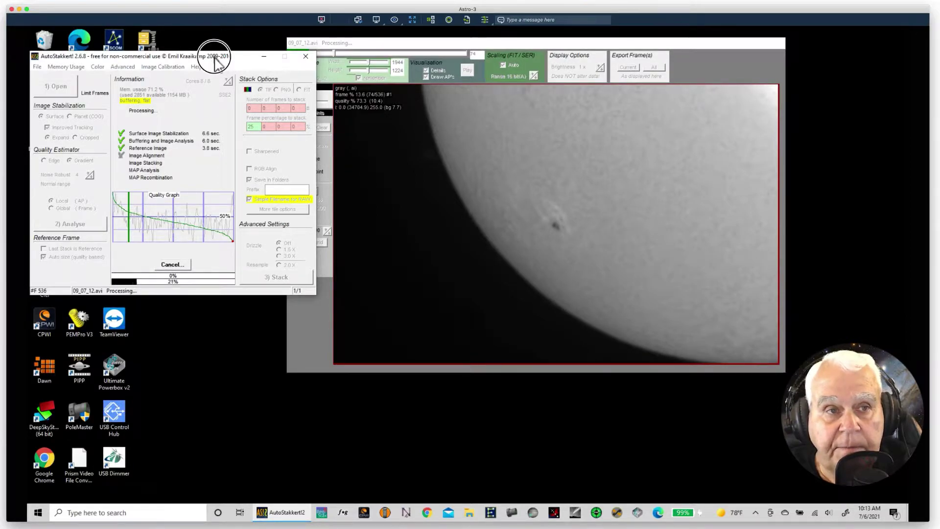
pyautogui.moveTo(214, 58); pyautogui.dragTo(209, 67)
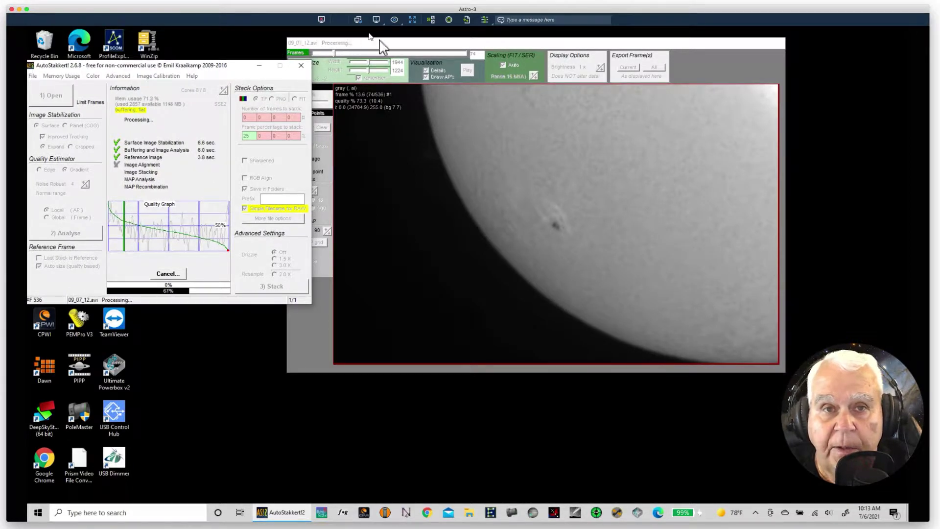
pyautogui.moveTo(382, 41); pyautogui.dragTo(395, 35)
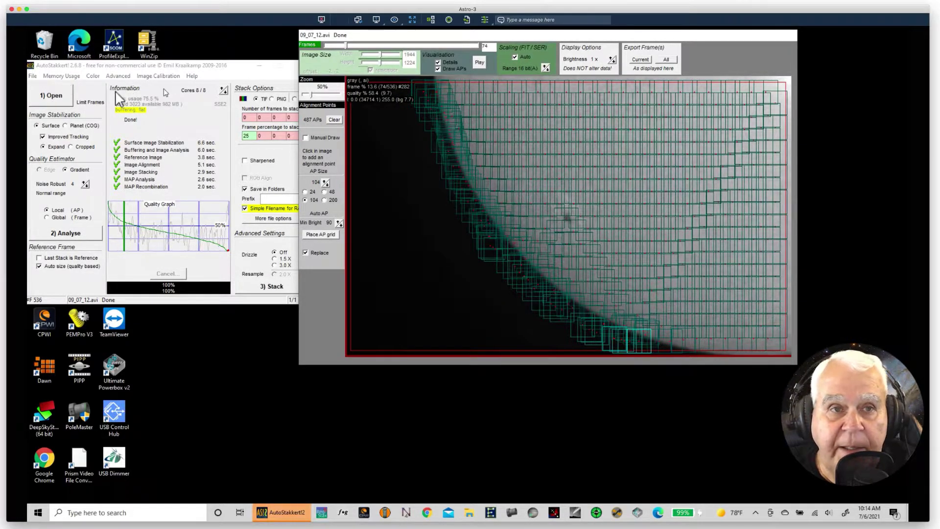
pyautogui.moveTo(341, 39); pyautogui.dragTo(403, 36)
# Minimise AutoStakkert!, switch to ImPPG and bring up its dialog for opening an image file.
pyautogui.click(258, 66)
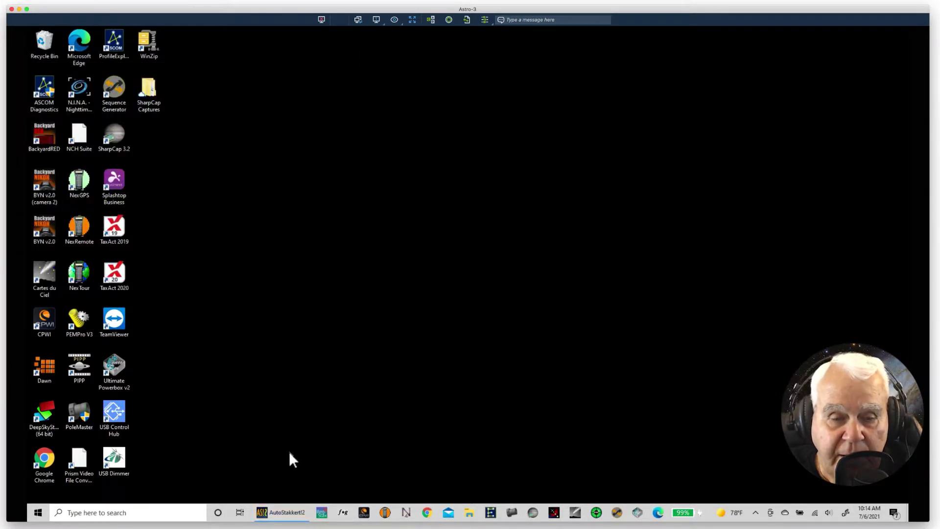
pyautogui.click(345, 512)
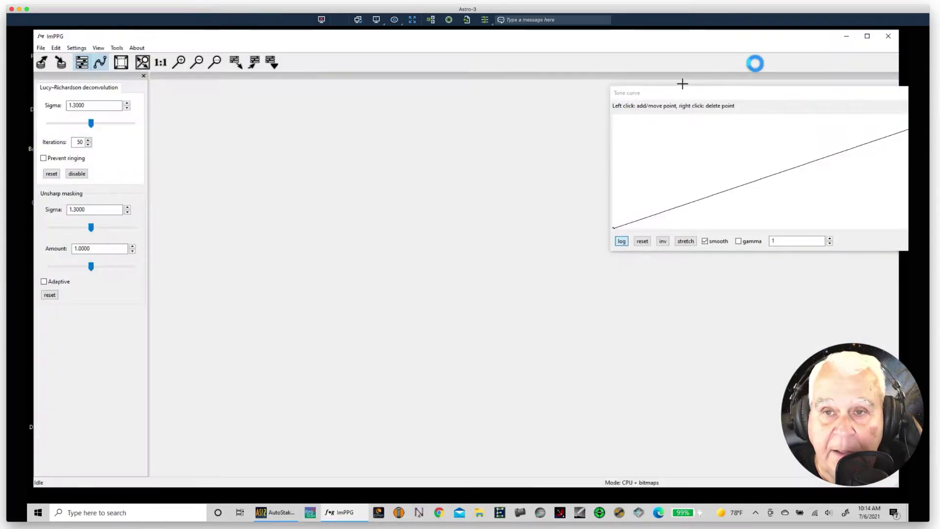
pyautogui.click(40, 48)
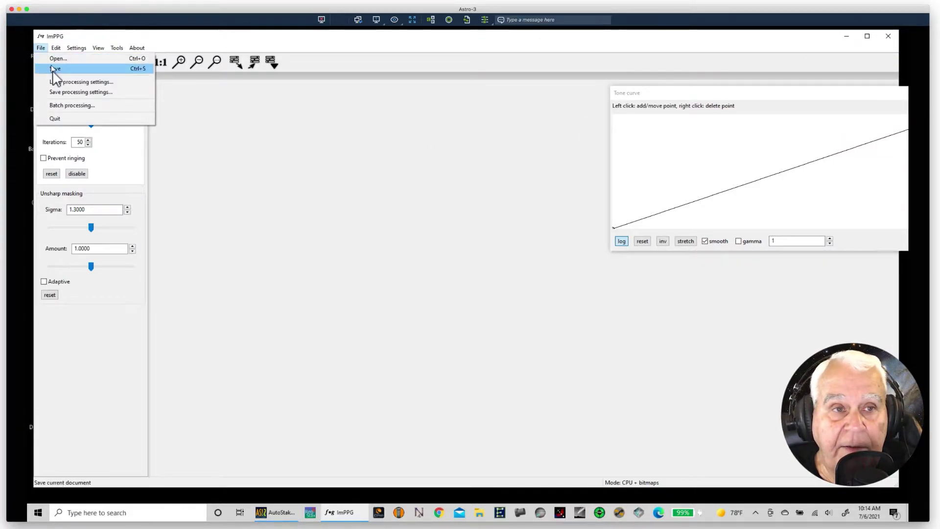
pyautogui.click(53, 62)
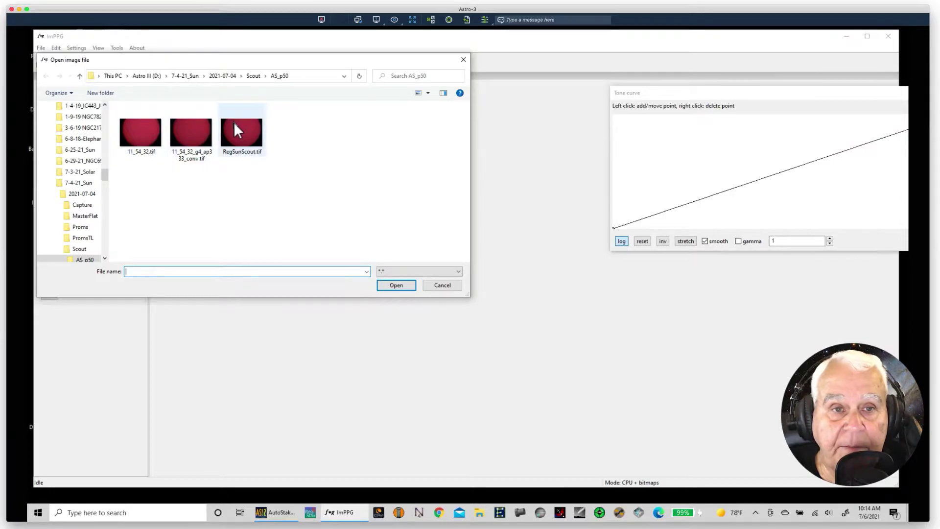
# Open the stacked image 09_07_12.tif from the AS_p25 subfolder of the 2021-07-04 SunSpot folder.
pyautogui.click(344, 77)
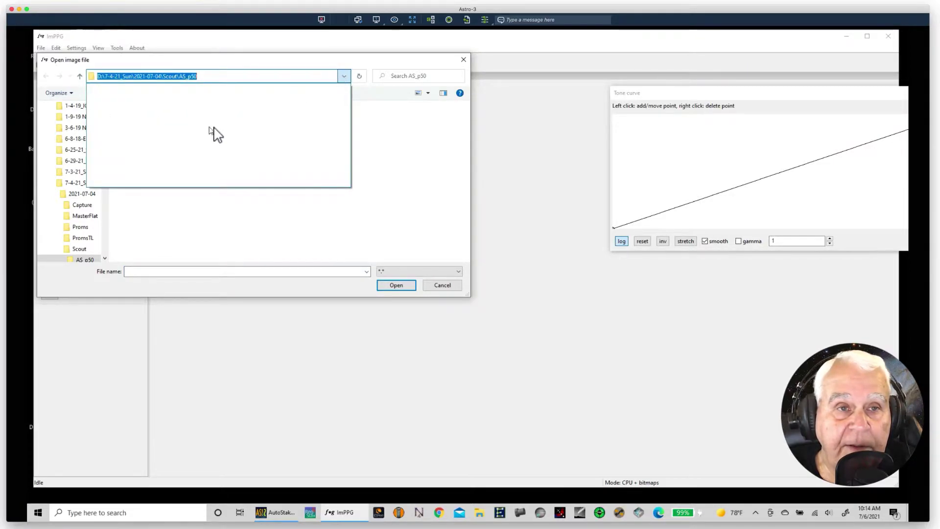
pyautogui.click(297, 139)
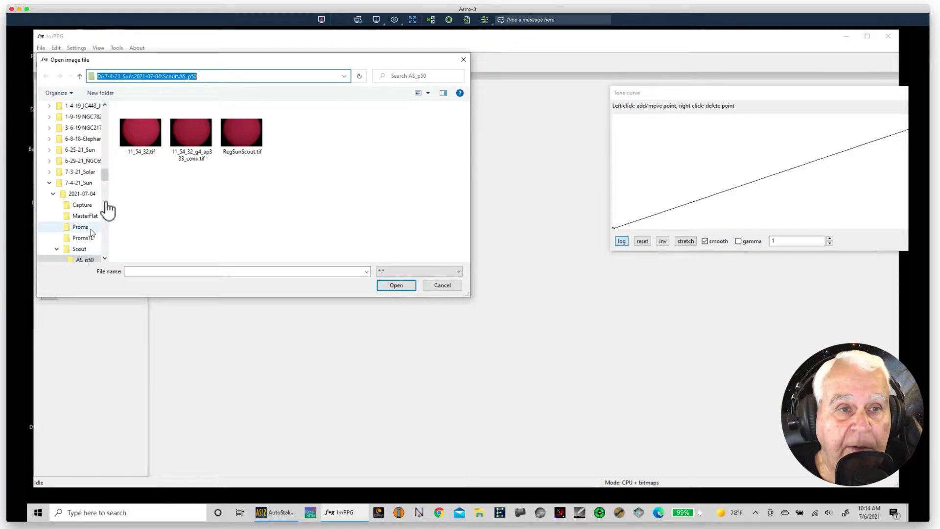
pyautogui.click(104, 176)
pyautogui.moveTo(104, 177); pyautogui.dragTo(103, 189)
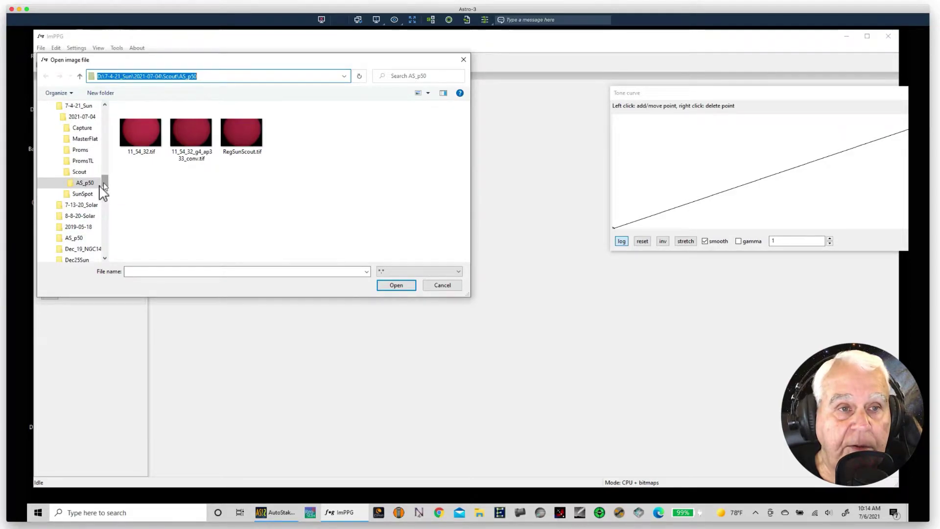
pyautogui.click(77, 195)
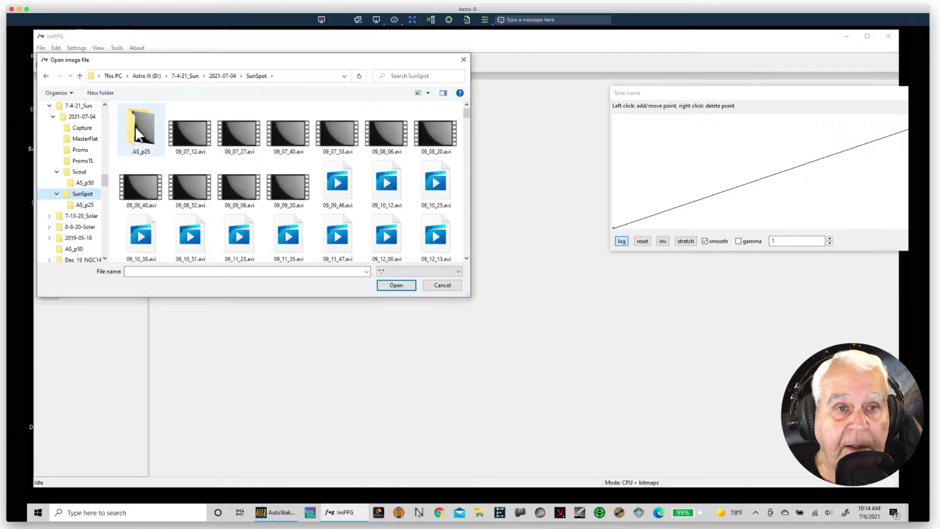
pyautogui.doubleClick(135, 125)
pyautogui.click(137, 130)
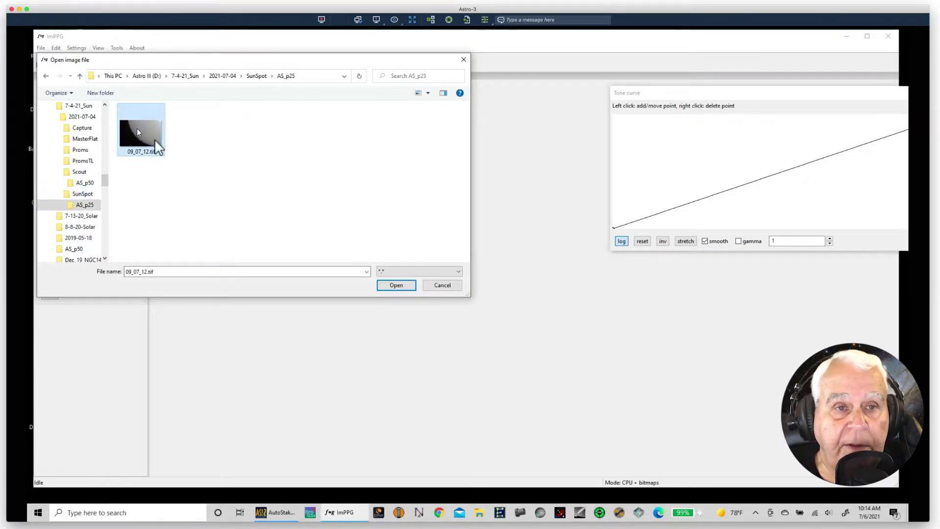
pyautogui.click(398, 286)
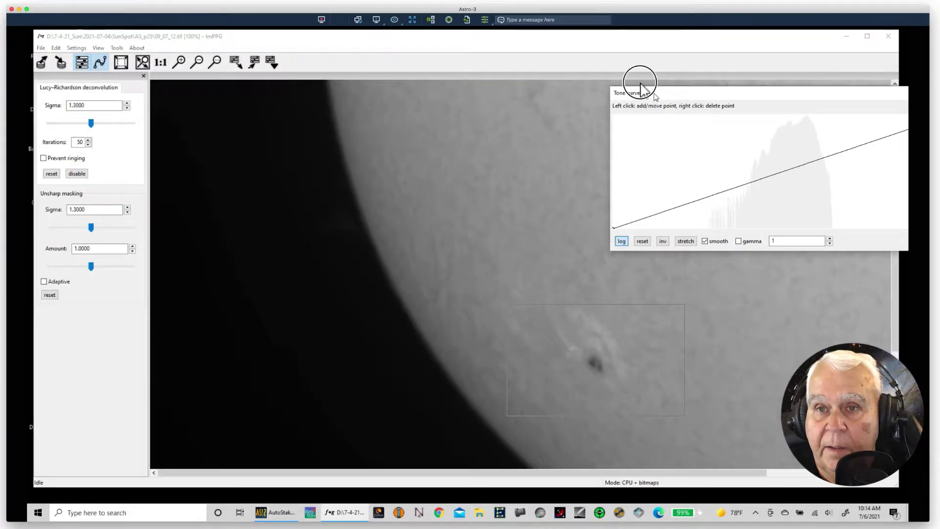
# Close and reopen the Tone curve window, and place it above the sunspot so the limb and sunspot stay uncovered.
pyautogui.moveTo(652, 94); pyautogui.dragTo(436, 57)
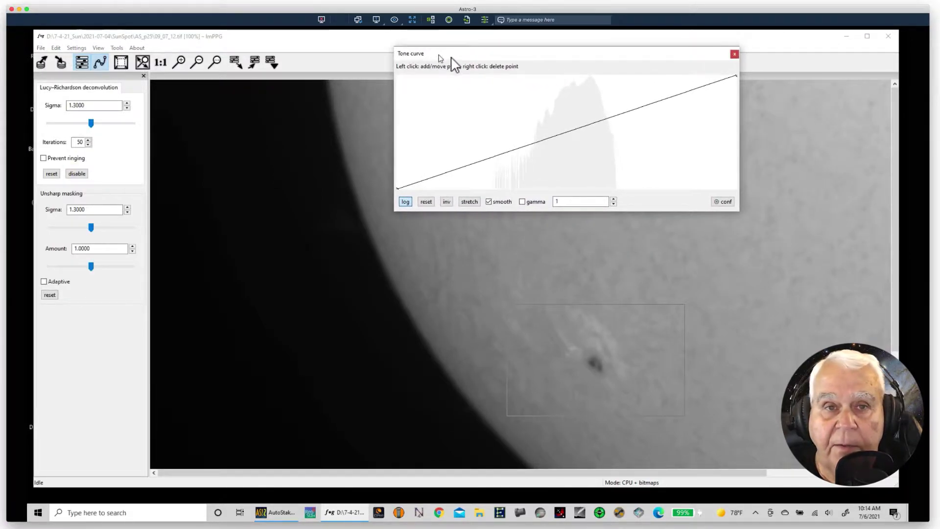
pyautogui.click(733, 55)
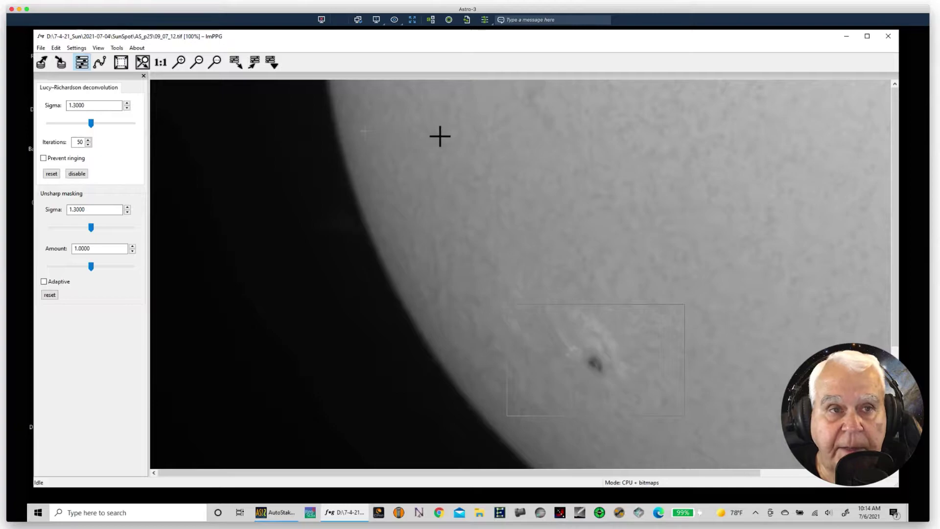
pyautogui.doubleClick(98, 60)
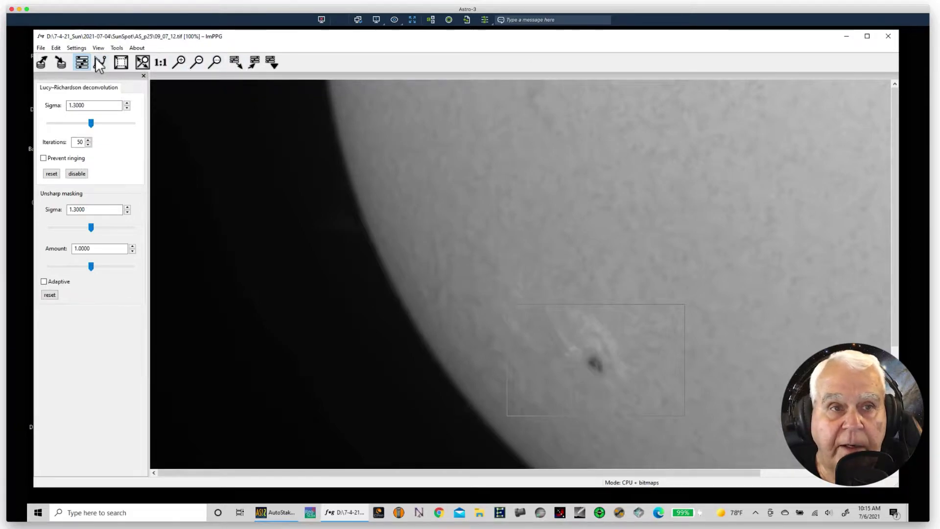
pyautogui.click(100, 61)
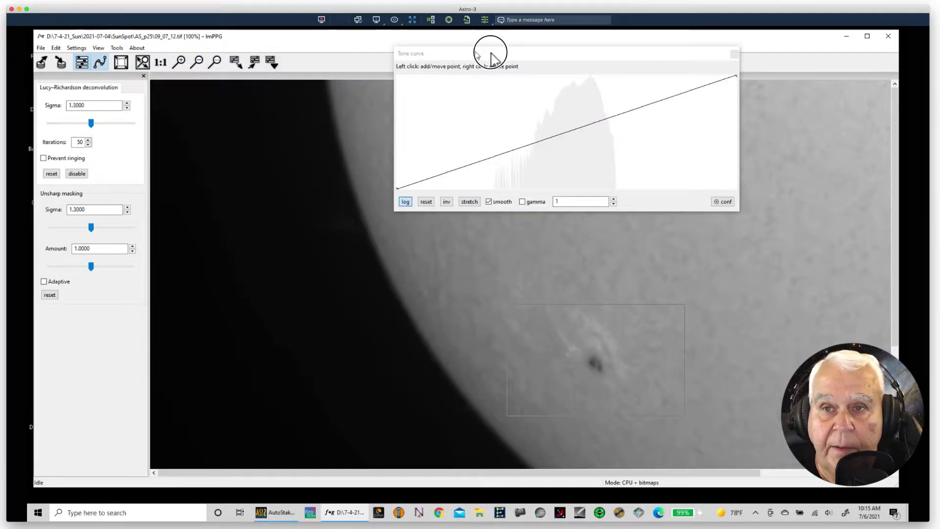
pyautogui.moveTo(474, 50); pyautogui.dragTo(510, 50)
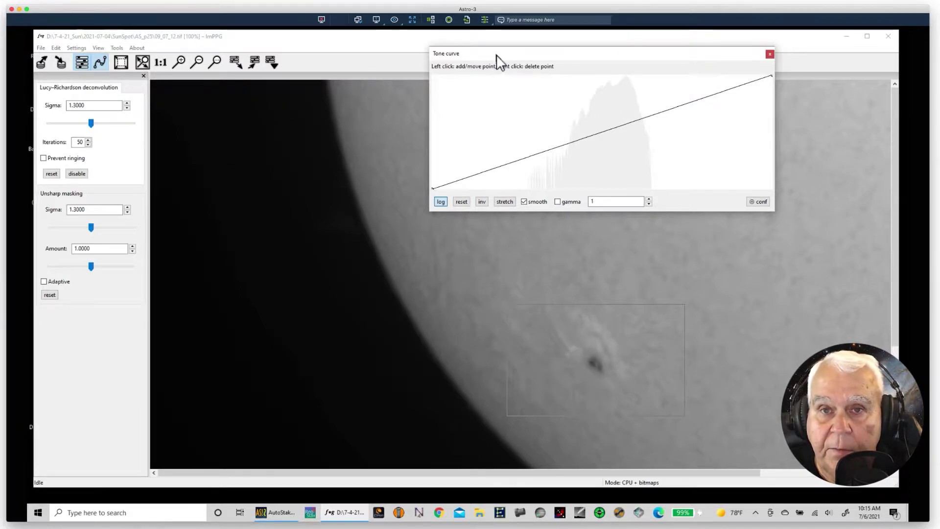
pyautogui.moveTo(489, 51); pyautogui.dragTo(481, 47)
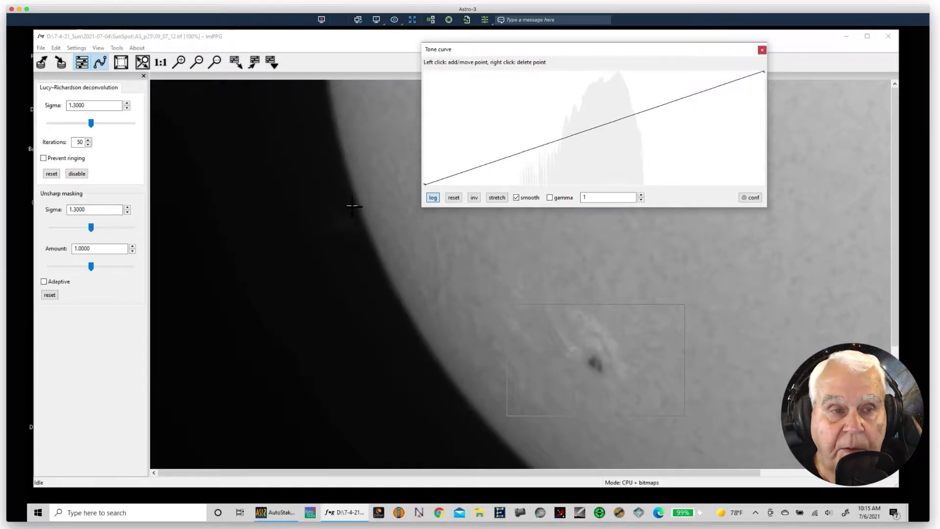
# Invert the tone curve and apply the processing to the whole image instead of only the small selection around the sunspot.
pyautogui.click(474, 198)
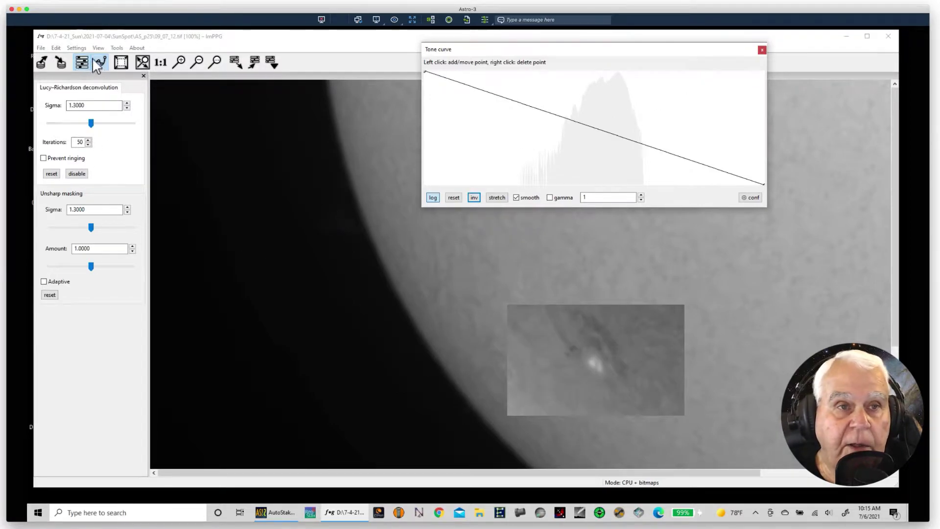
pyautogui.click(74, 49)
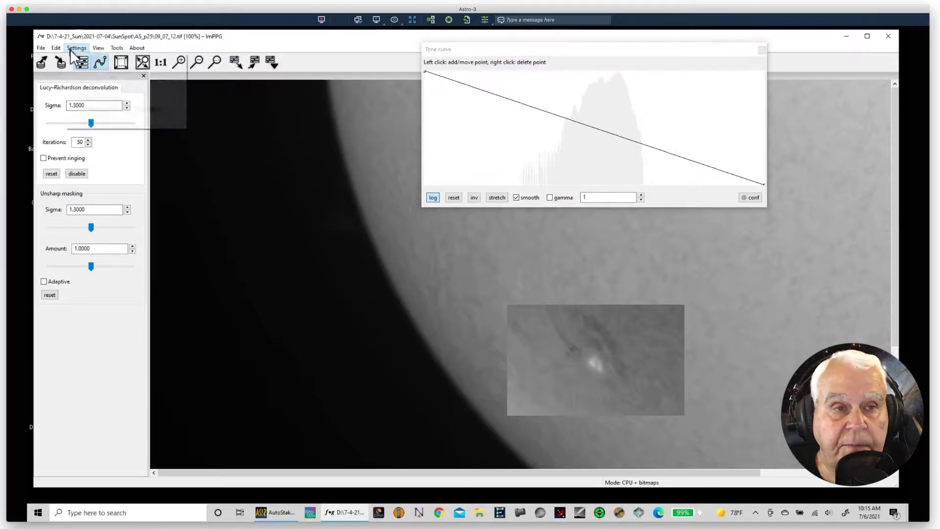
pyautogui.moveTo(57, 49)
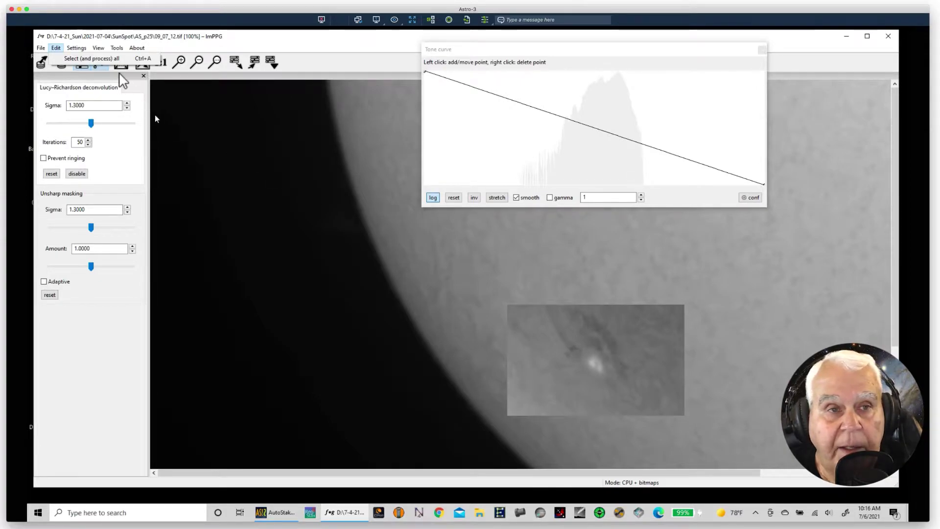
pyautogui.click(78, 60)
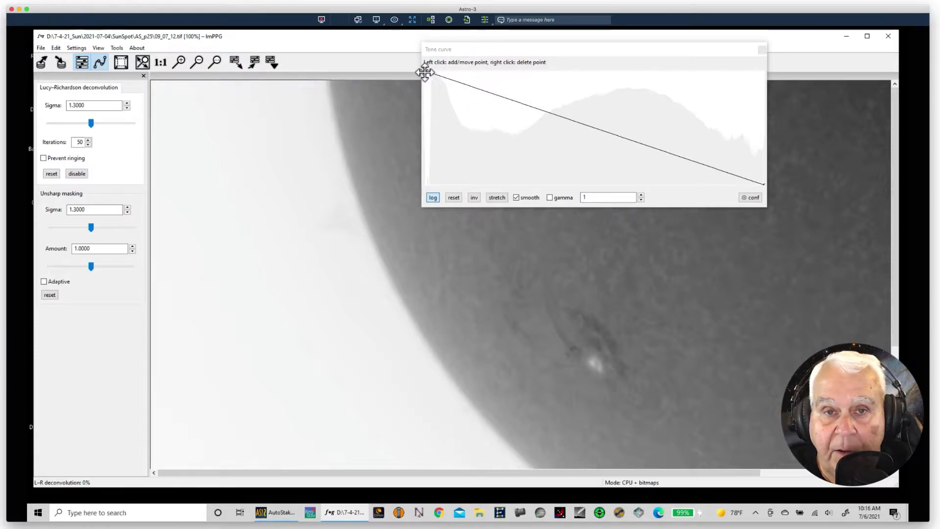
# Drop the inverted tone curve's dark end to the baseline and form a steep peak beside it to bring out the prominences.
pyautogui.moveTo(425, 72); pyautogui.dragTo(426, 182)
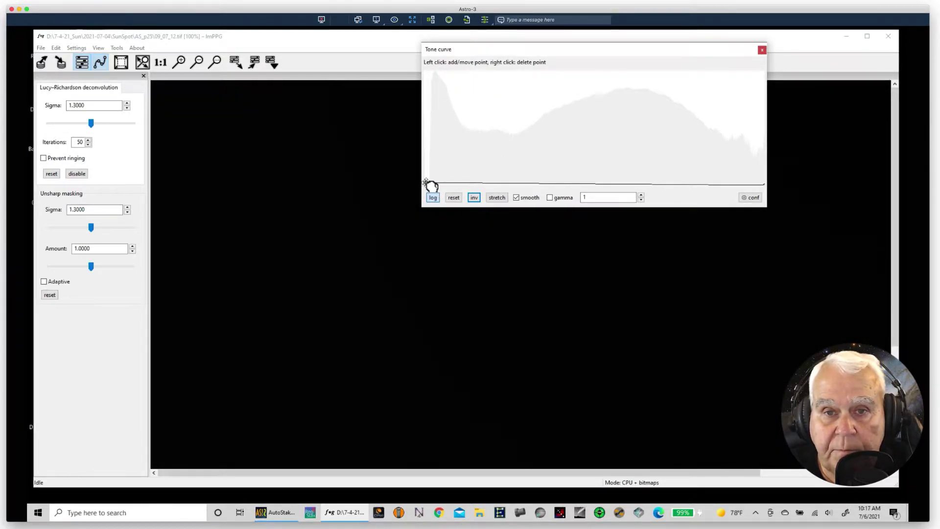
pyautogui.click(507, 182)
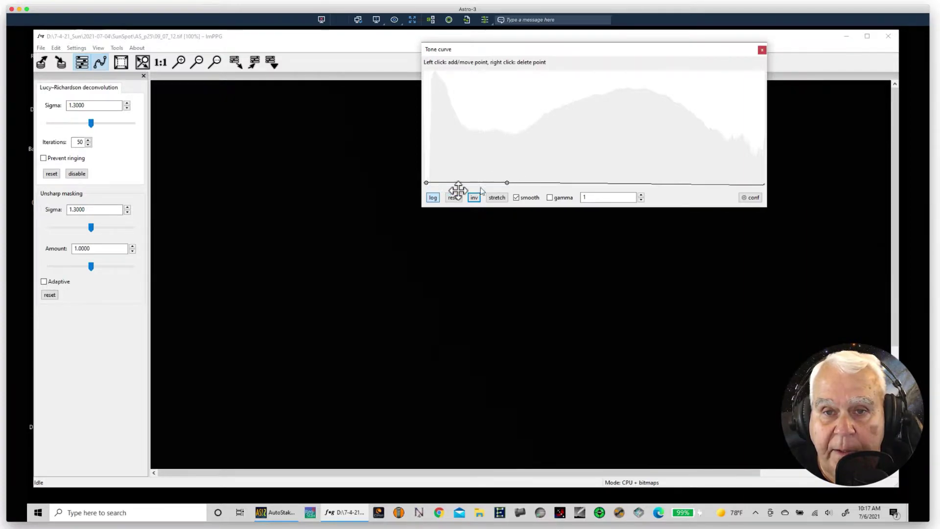
pyautogui.moveTo(450, 182); pyautogui.dragTo(433, 73)
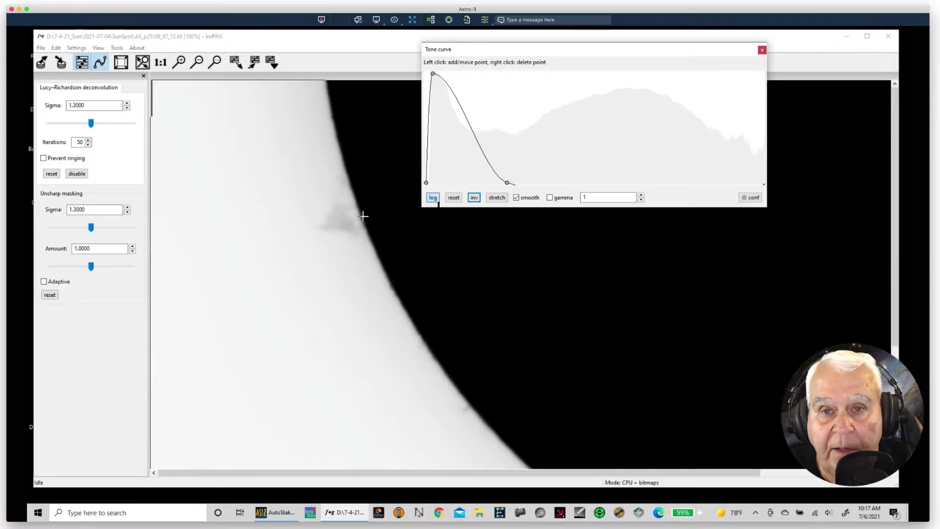
# Raise the tone curve through the midtones to restore the solar disc, and shape a dip in the shadows that darkens the limb edge.
pyautogui.moveTo(508, 181); pyautogui.dragTo(611, 126)
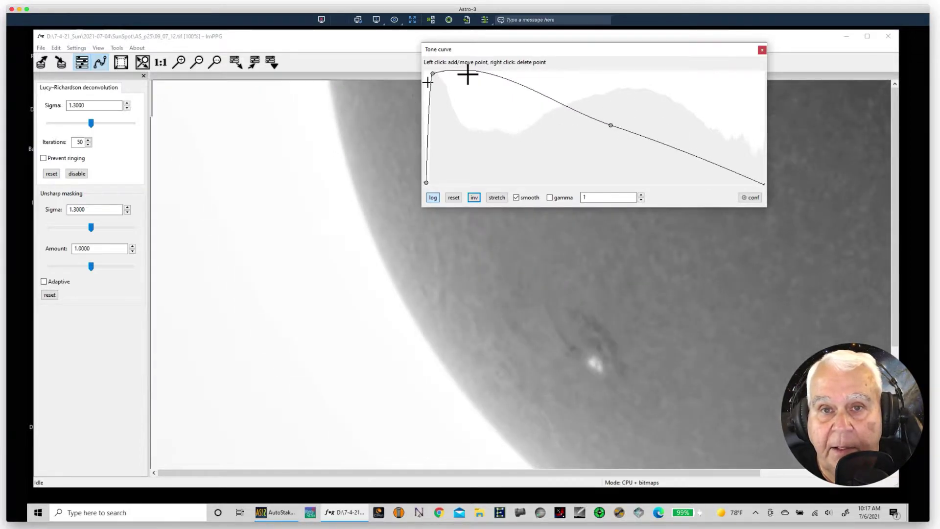
pyautogui.moveTo(473, 72); pyautogui.dragTo(508, 98)
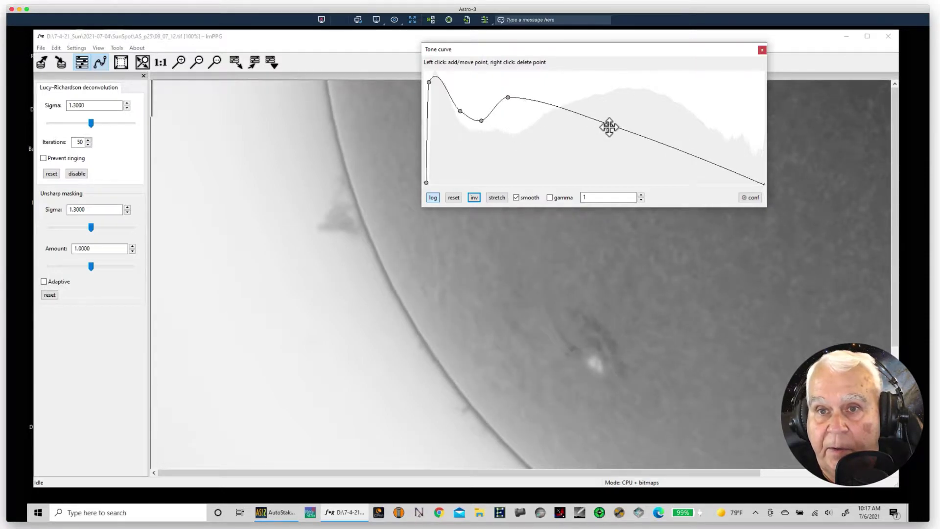
pyautogui.moveTo(615, 126); pyautogui.dragTo(631, 137)
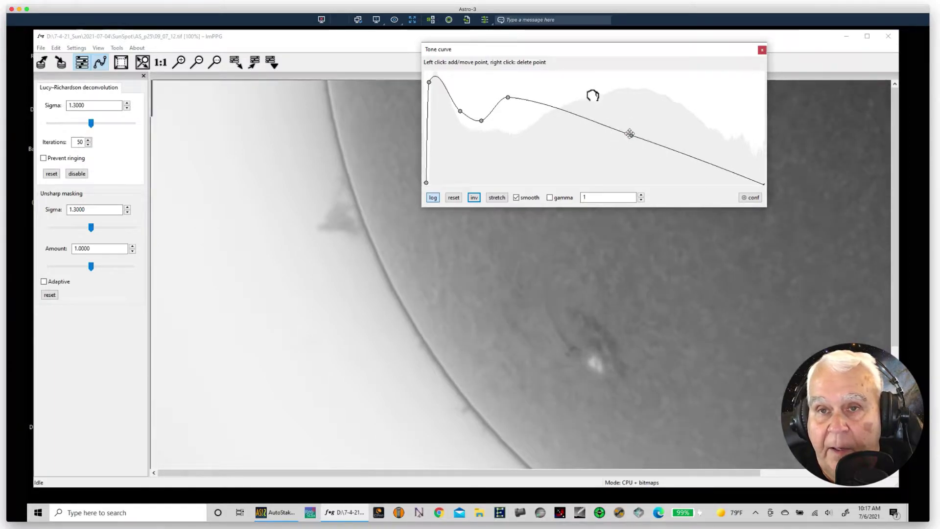
# Add a raised point in the tone curve's lower midtones and a lowered point in its highlights for more disc contrast, keeping the limb uncovered.
pyautogui.moveTo(557, 50); pyautogui.dragTo(637, 33)
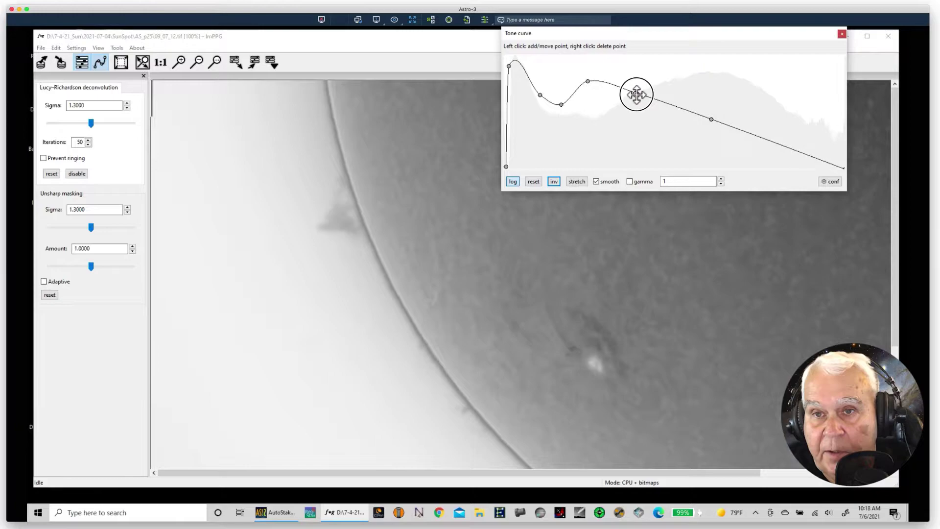
pyautogui.moveTo(638, 101); pyautogui.dragTo(649, 89)
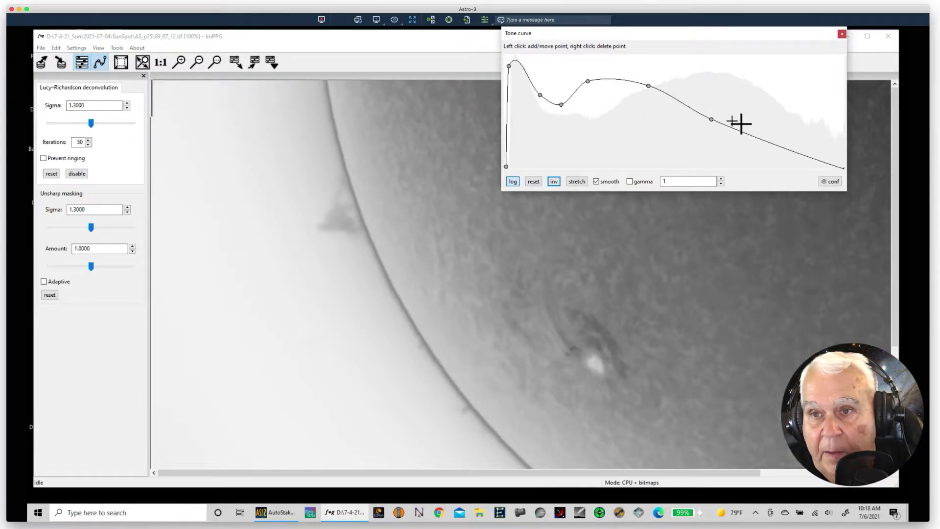
pyautogui.moveTo(764, 149)
pyautogui.mouseDown()
pyautogui.moveTo(762, 161)
pyautogui.moveTo(769, 151)
pyautogui.mouseUp()
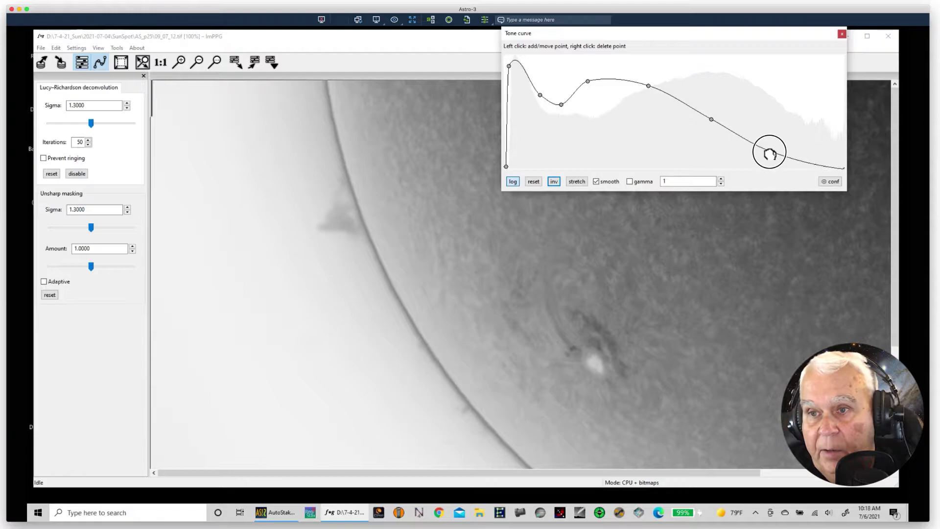
pyautogui.moveTo(659, 37); pyautogui.dragTo(594, 22)
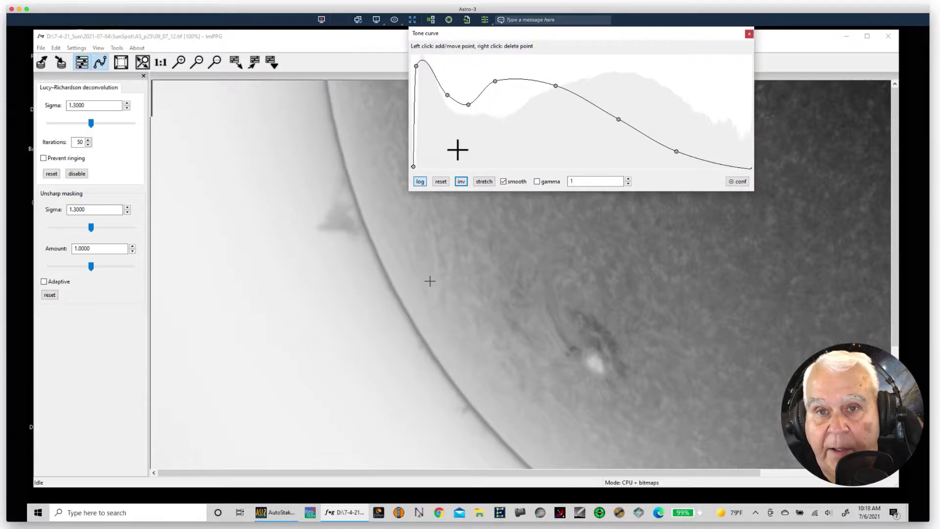
# Raise the tone curve's shadow dip and the shoulder after it to lighten the limb edge, then fine-tune the shoulder slightly downward.
pyautogui.click(496, 83)
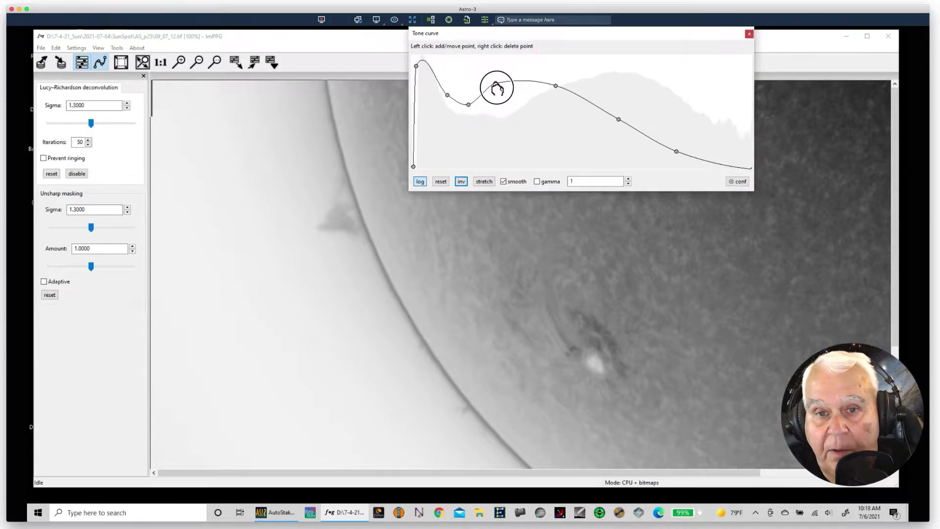
pyautogui.moveTo(497, 88); pyautogui.dragTo(485, 58)
pyautogui.moveTo(468, 106); pyautogui.dragTo(463, 89)
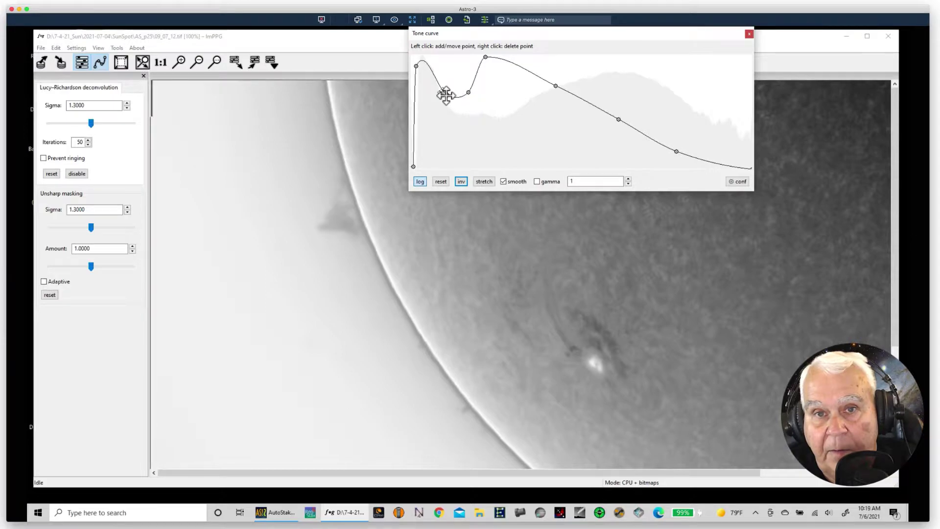
pyautogui.rightClick(447, 94)
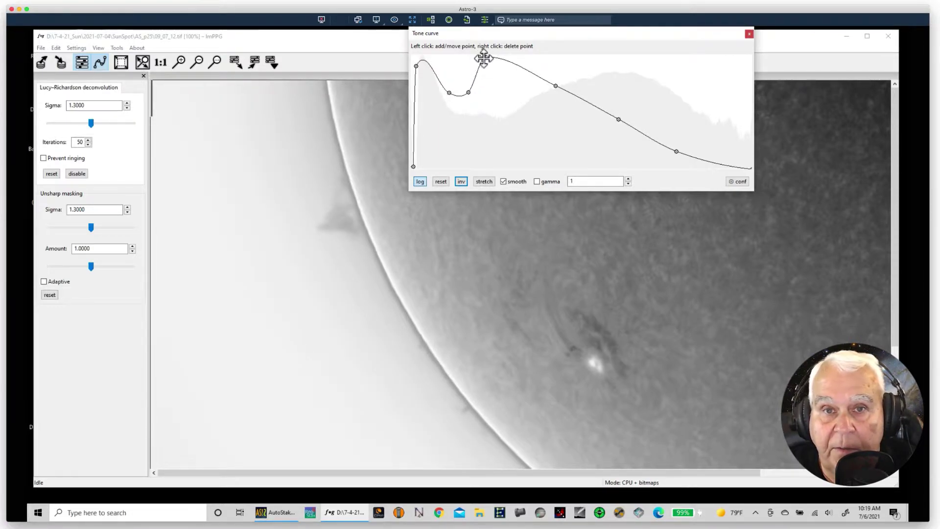
pyautogui.moveTo(484, 58); pyautogui.dragTo(485, 62)
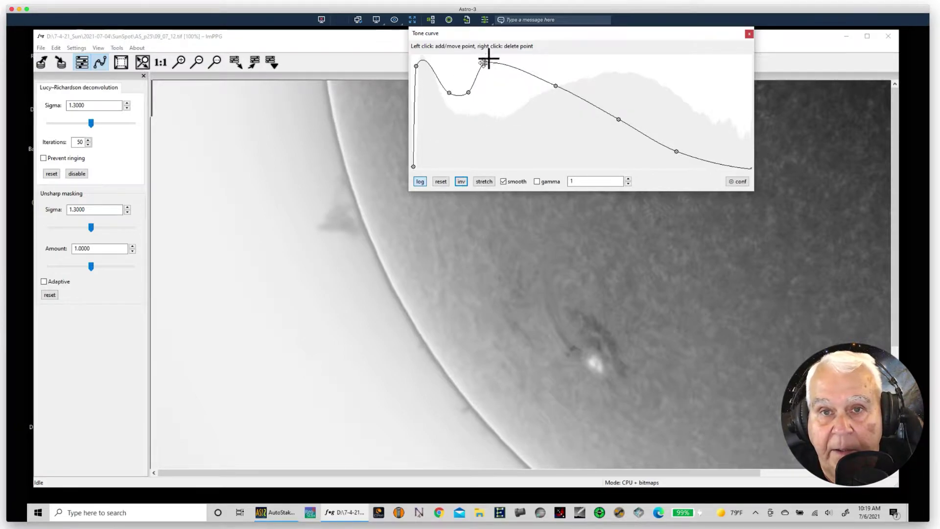
pyautogui.moveTo(485, 62); pyautogui.dragTo(486, 69)
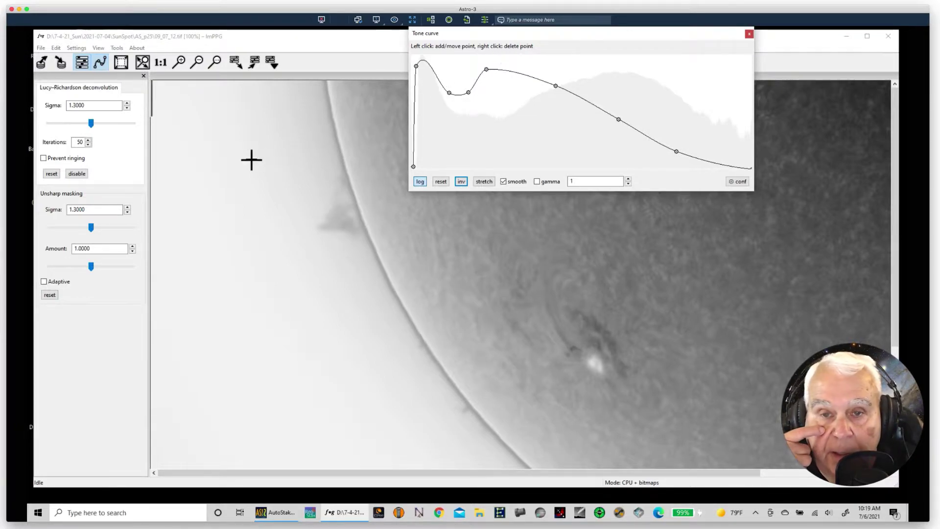
# Set the Lucy–Richardson sigma to 1.4072, and the unsharp masking sigma to 1.4082 with an amount of 1.9453.
pyautogui.moveTo(574, 36); pyautogui.dragTo(658, 72)
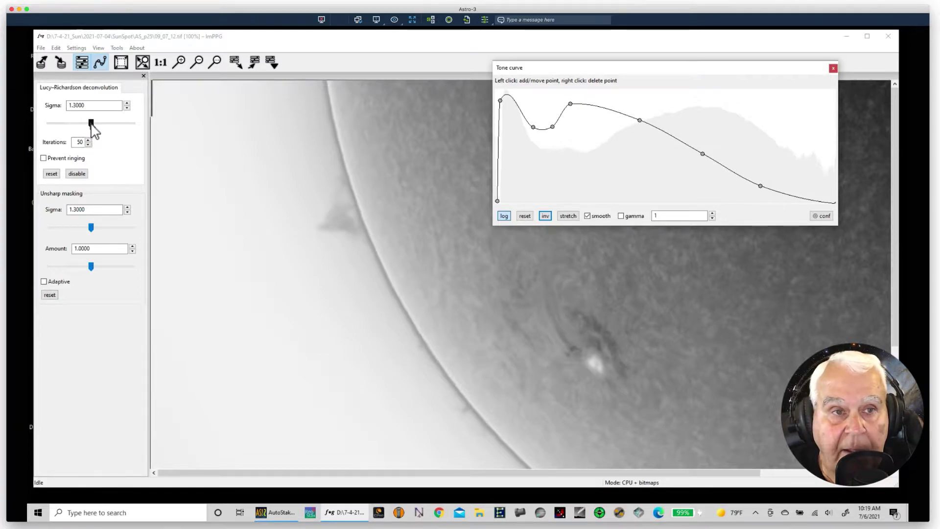
pyautogui.moveTo(91, 124); pyautogui.dragTo(96, 124)
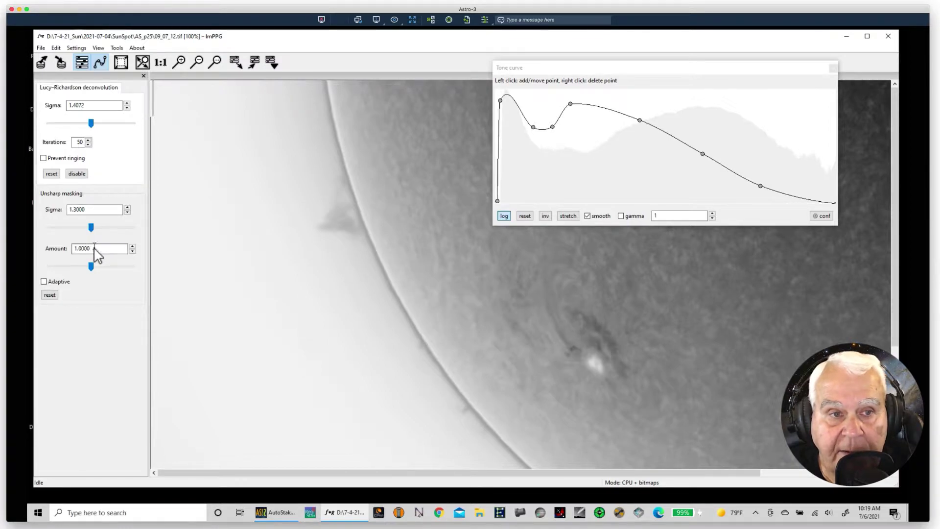
pyautogui.moveTo(91, 228); pyautogui.dragTo(97, 230)
pyautogui.moveTo(91, 269); pyautogui.dragTo(109, 269)
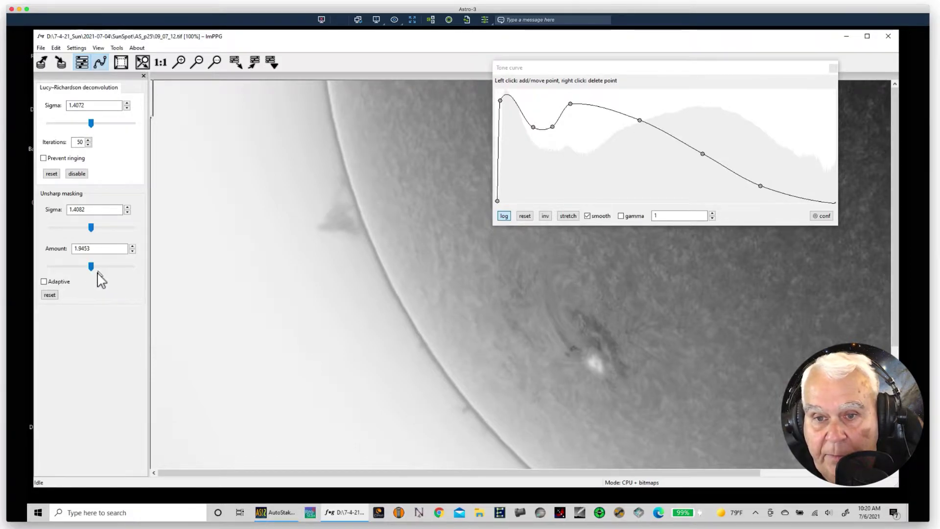
# Try a stronger unsharp masking amount, raising it to 2.5702 and easing it back to 2.5307.
pyautogui.moveTo(92, 266); pyautogui.dragTo(91, 267)
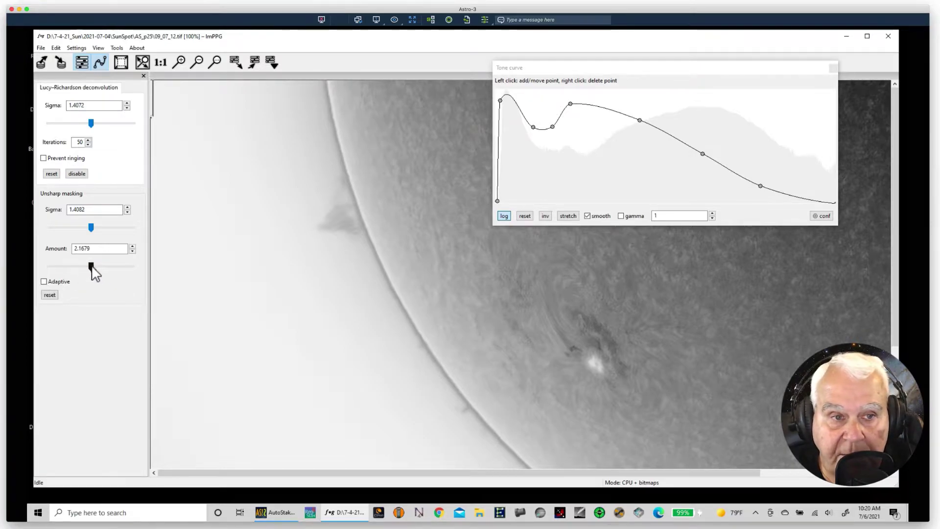
pyautogui.moveTo(92, 266); pyautogui.dragTo(96, 268)
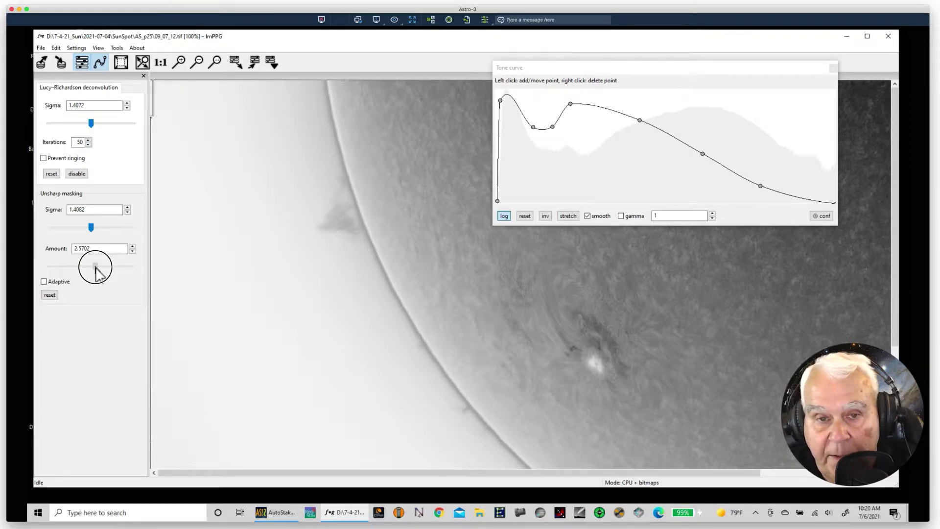
pyautogui.moveTo(96, 267); pyautogui.dragTo(91, 269)
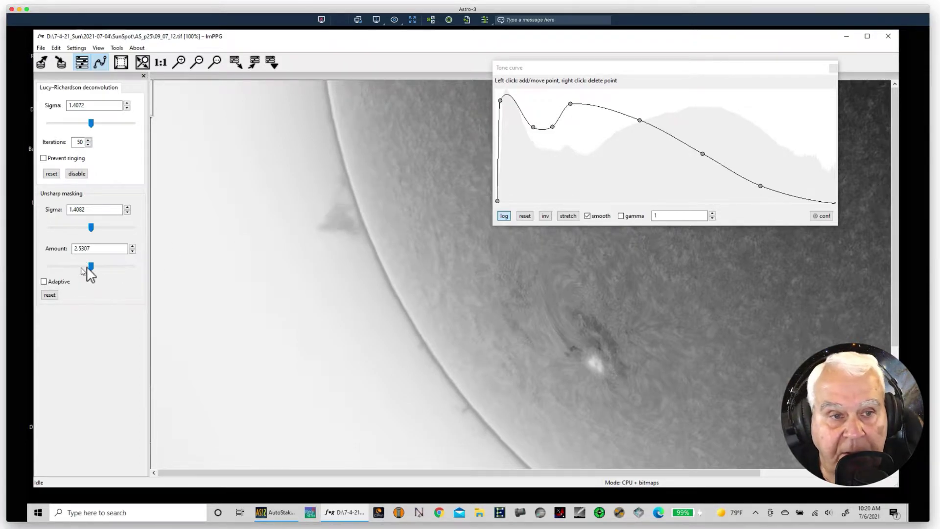
# Soften the unsharp masking to an amount of 1.6664 and a sigma of 1.1303.
pyautogui.moveTo(90, 267); pyautogui.dragTo(81, 264)
pyautogui.moveTo(80, 267); pyautogui.dragTo(78, 267)
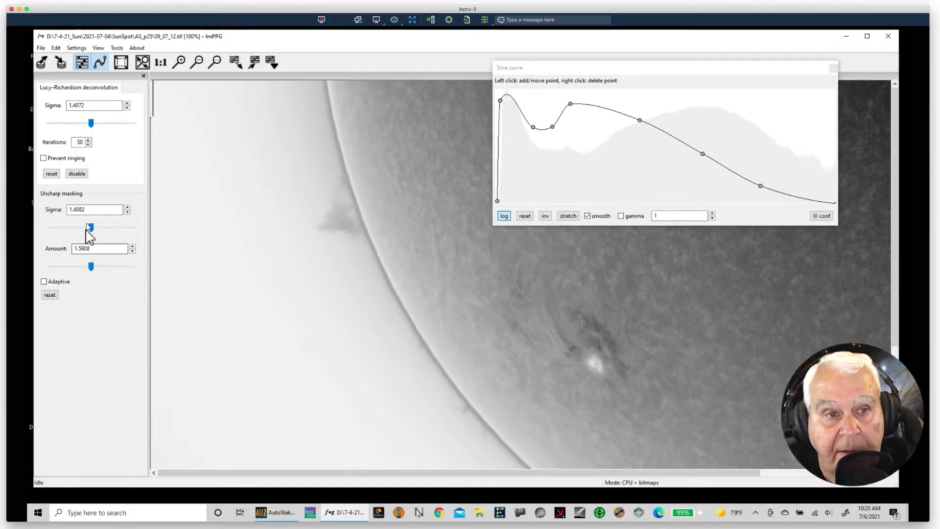
pyautogui.moveTo(90, 227); pyautogui.dragTo(85, 229)
pyautogui.moveTo(91, 267); pyautogui.dragTo(92, 268)
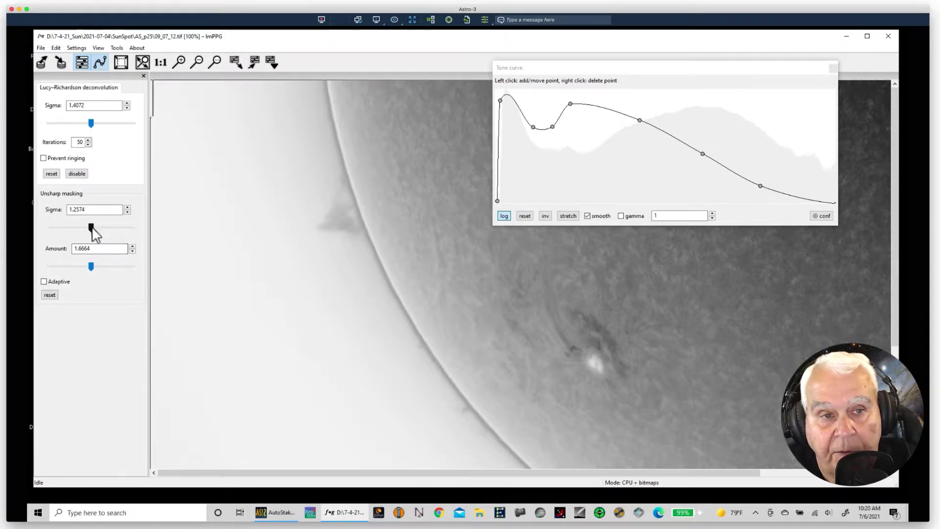
pyautogui.moveTo(92, 229)
pyautogui.mouseDown()
pyautogui.moveTo(89, 219)
pyautogui.moveTo(94, 248)
pyautogui.moveTo(81, 211)
pyautogui.moveTo(85, 226)
pyautogui.mouseUp()
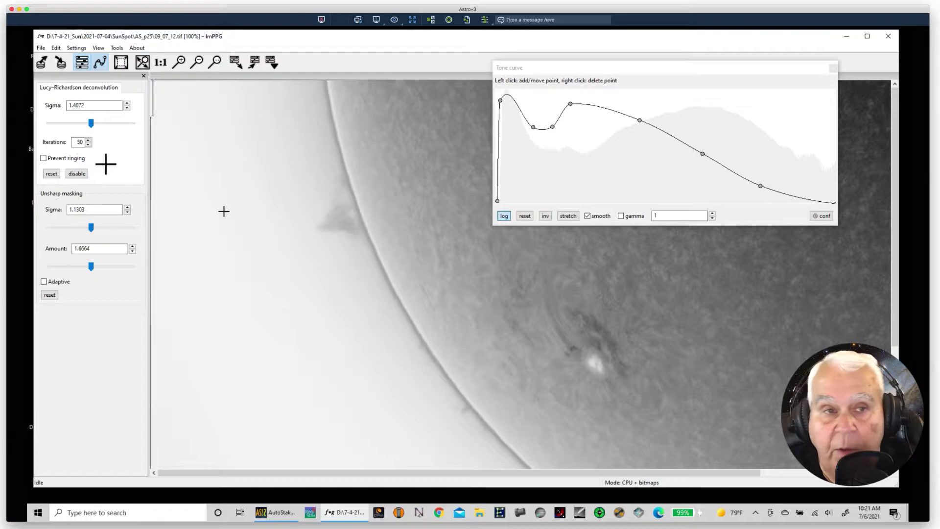
# Save the processing settings as SunSpot7-4-21TL in the imppg settings folder.
pyautogui.click(42, 49)
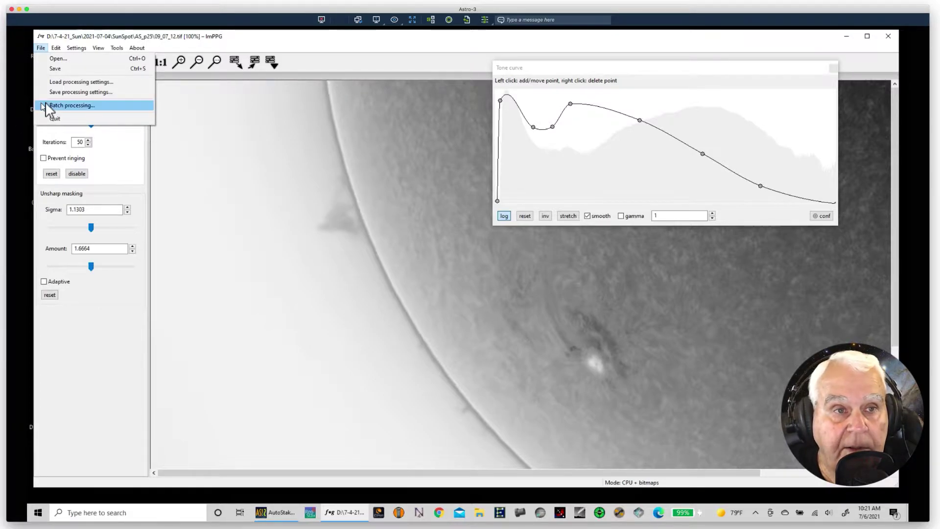
pyautogui.click(69, 92)
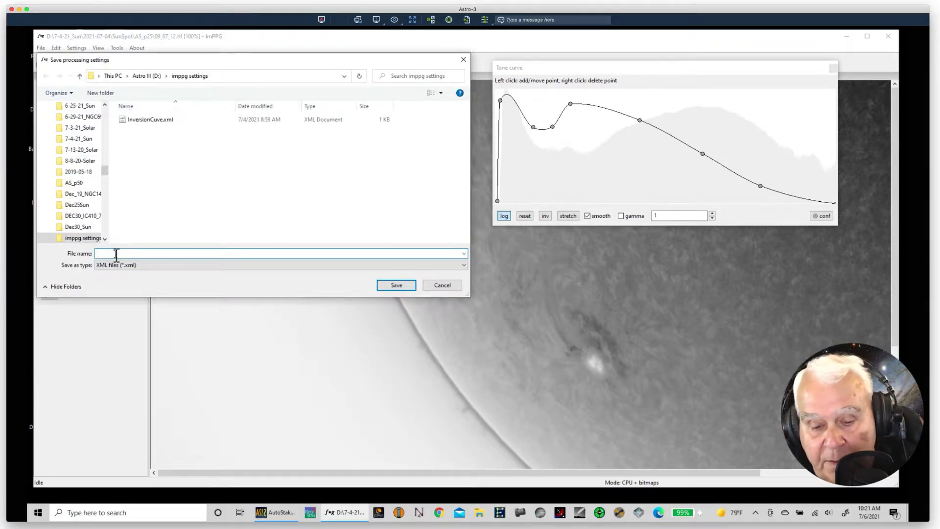
pyautogui.write('SunS')
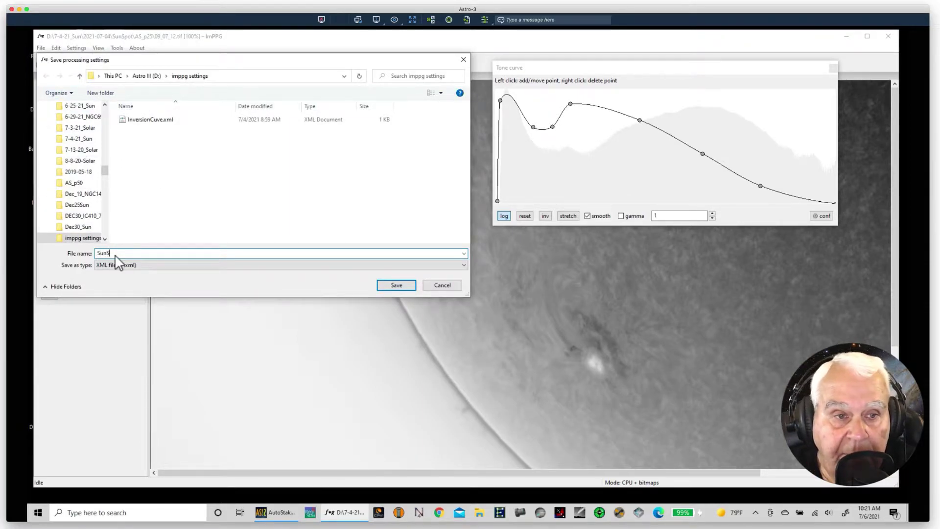
pyautogui.write('pot')
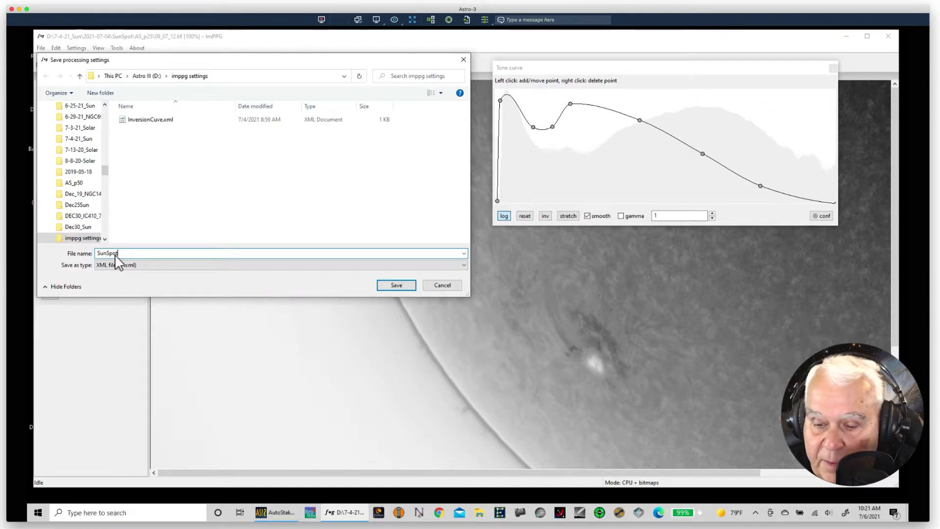
pyautogui.write('7-4-')
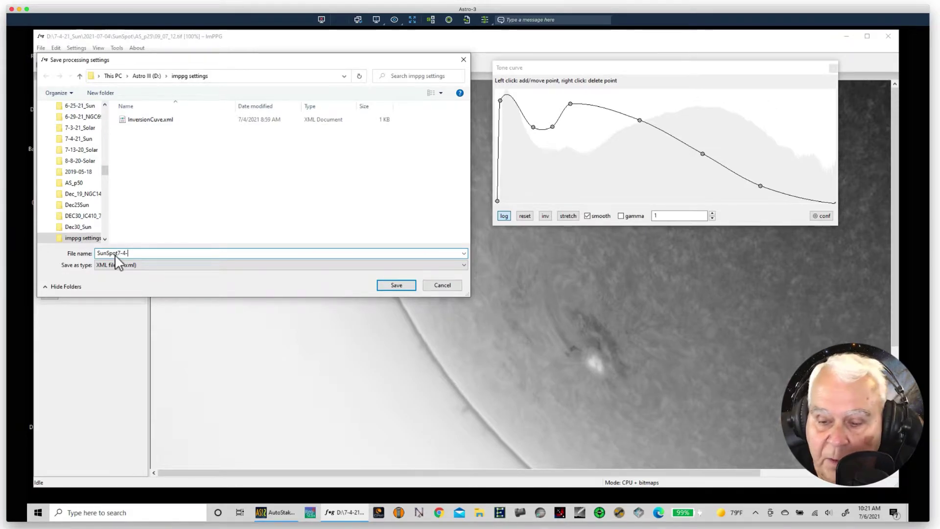
pyautogui.write('21T')
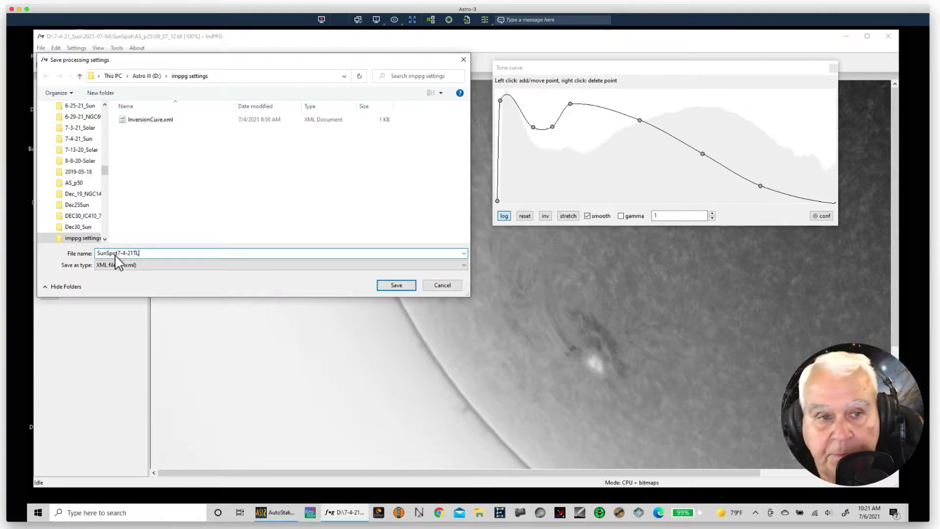
pyautogui.write('L')
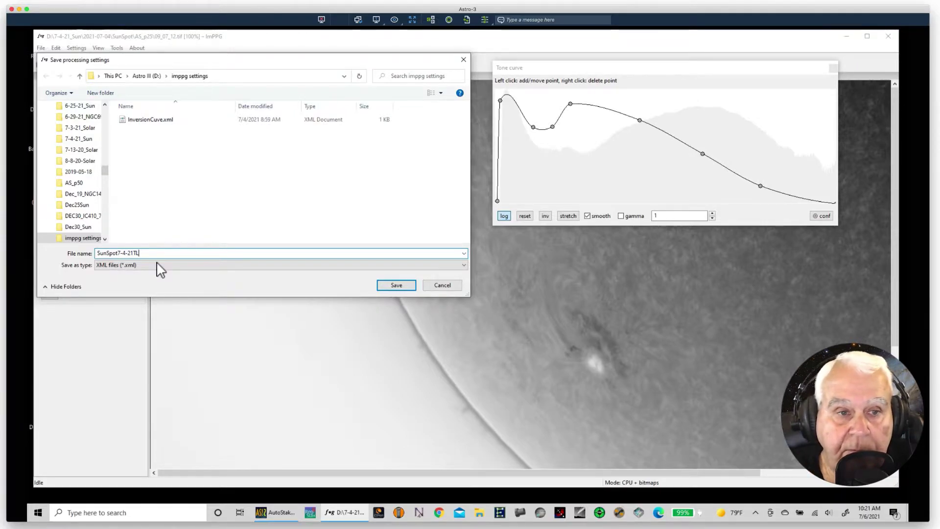
pyautogui.click(391, 286)
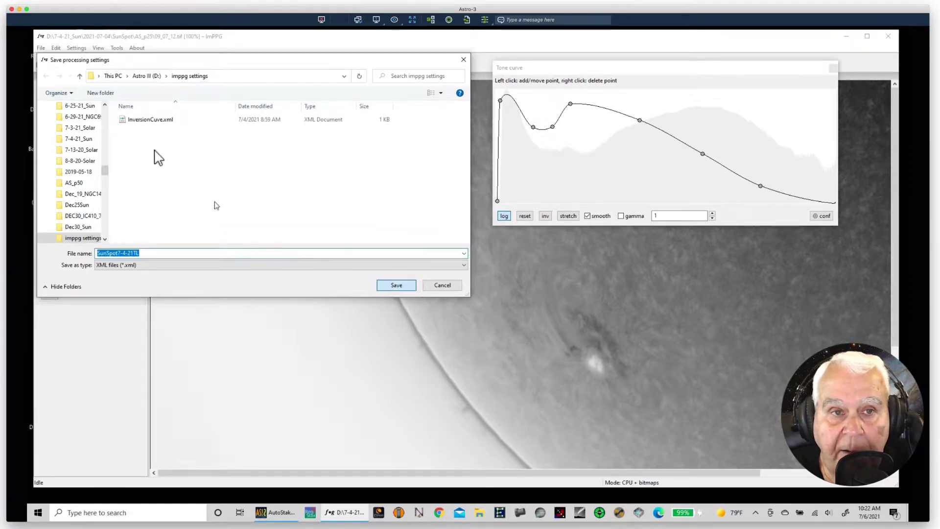
pyautogui.click(397, 285)
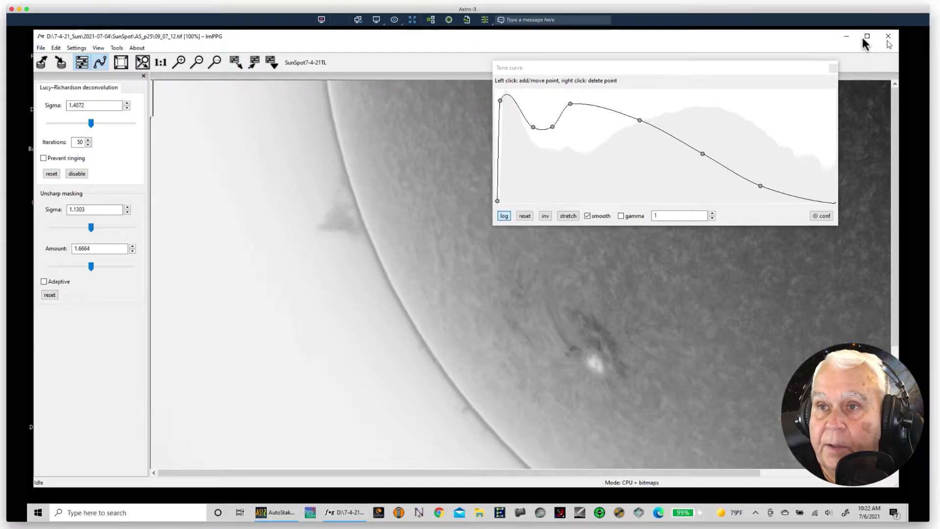
# Minimize ImPPG and switch to AutoStakkert! 2.
pyautogui.click(846, 38)
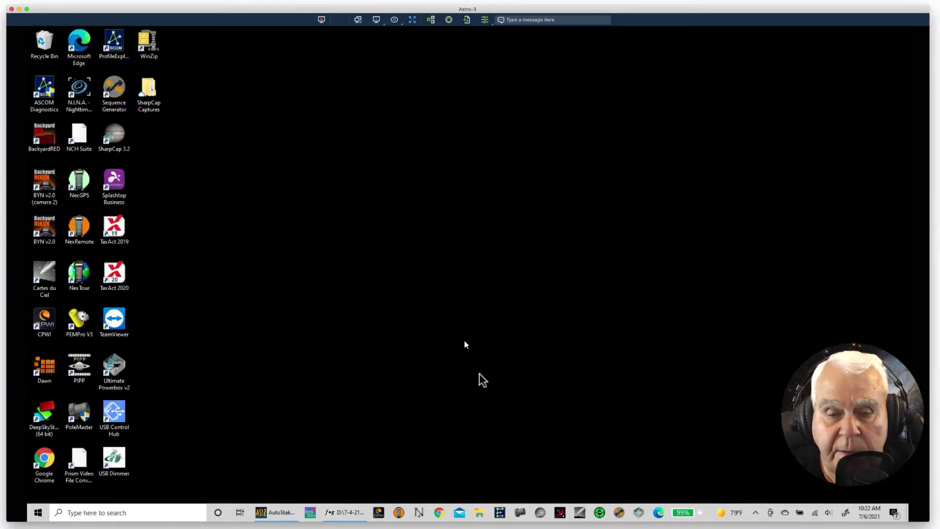
pyautogui.click(261, 513)
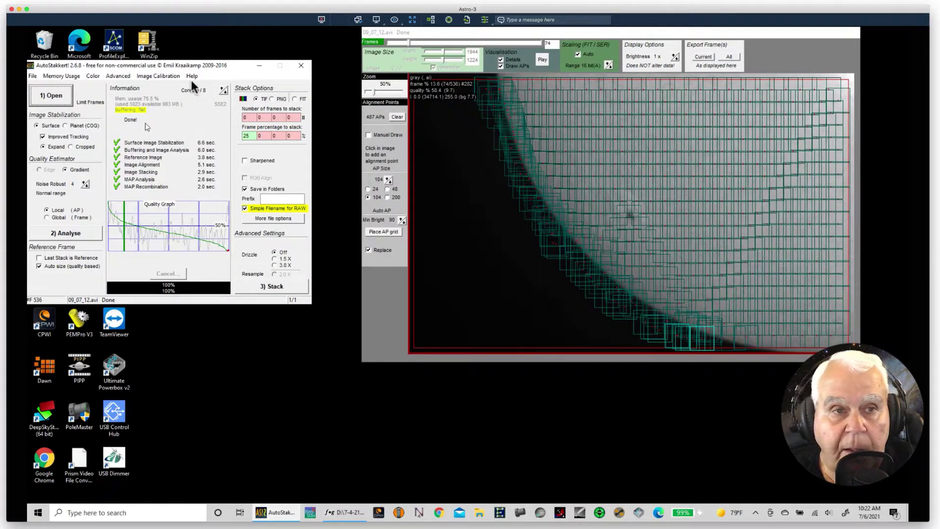
pyautogui.click(43, 96)
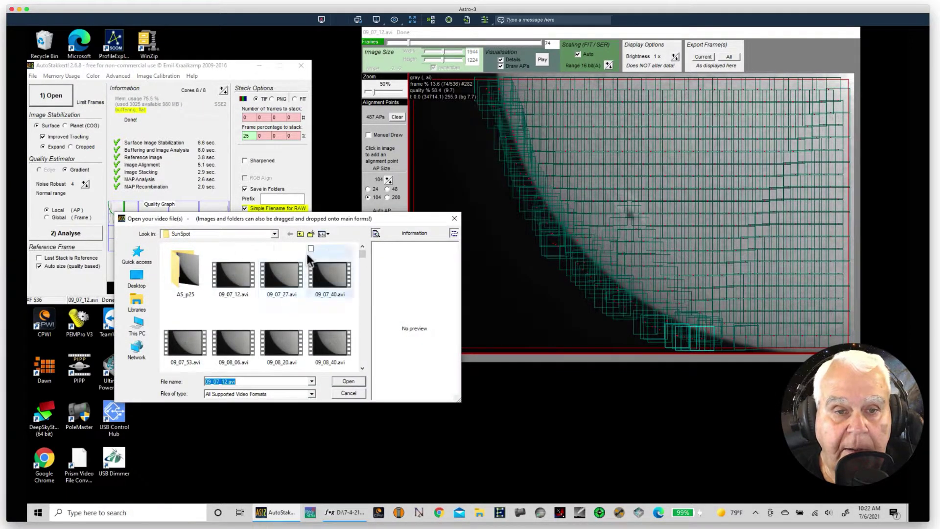
pyautogui.click(341, 391)
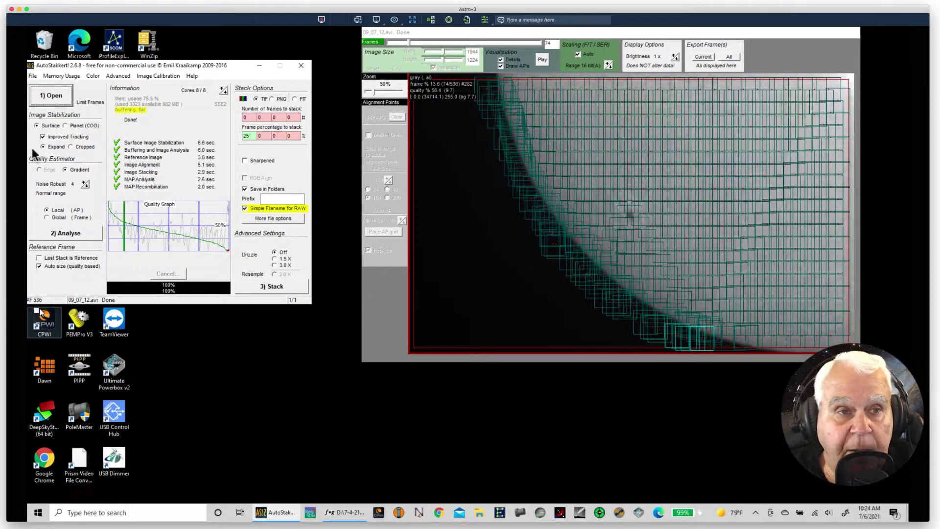
pyautogui.click(60, 91)
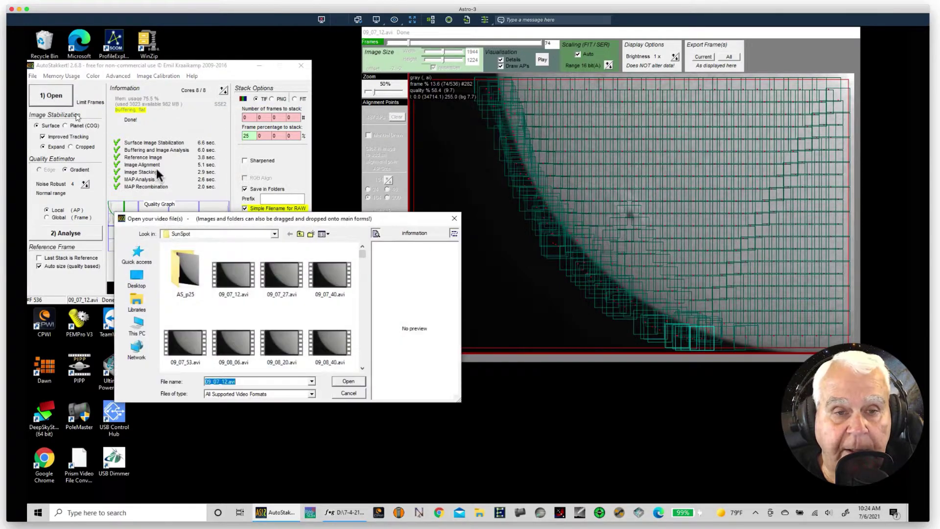
pyautogui.click(354, 394)
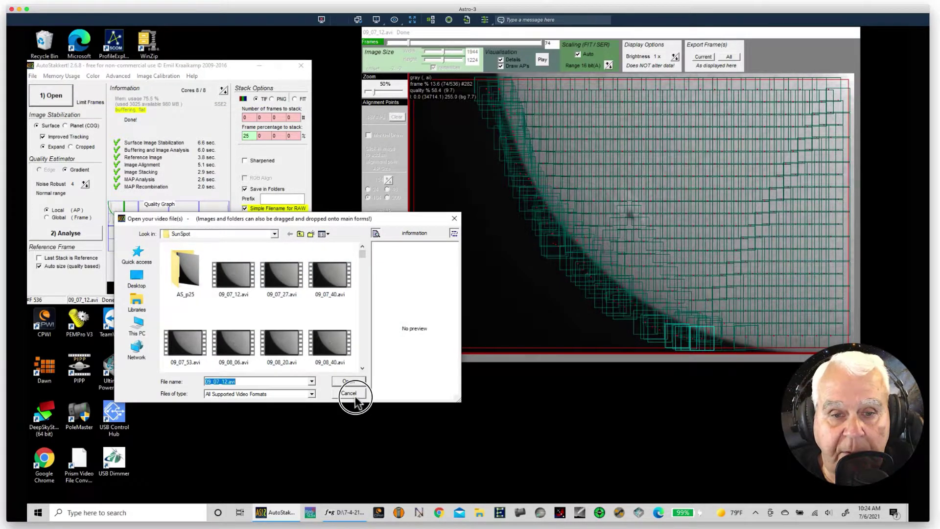
# Load MasterFlat.tif from the MasterFlat folder as the master flat for image calibration.
pyautogui.click(141, 76)
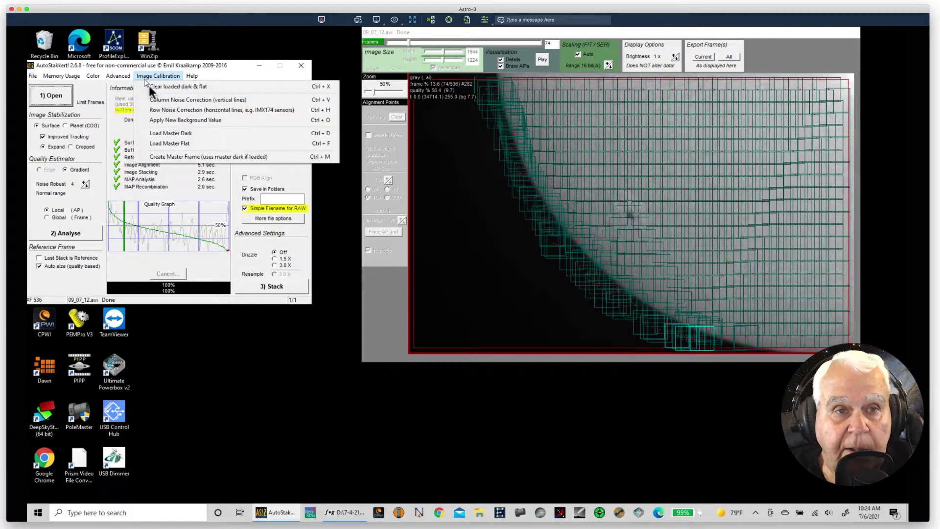
pyautogui.click(163, 144)
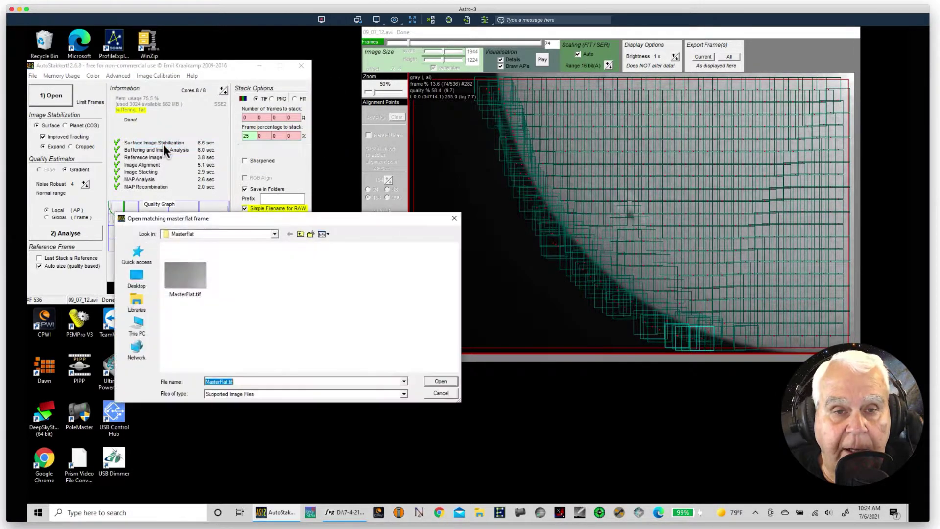
pyautogui.click(193, 277)
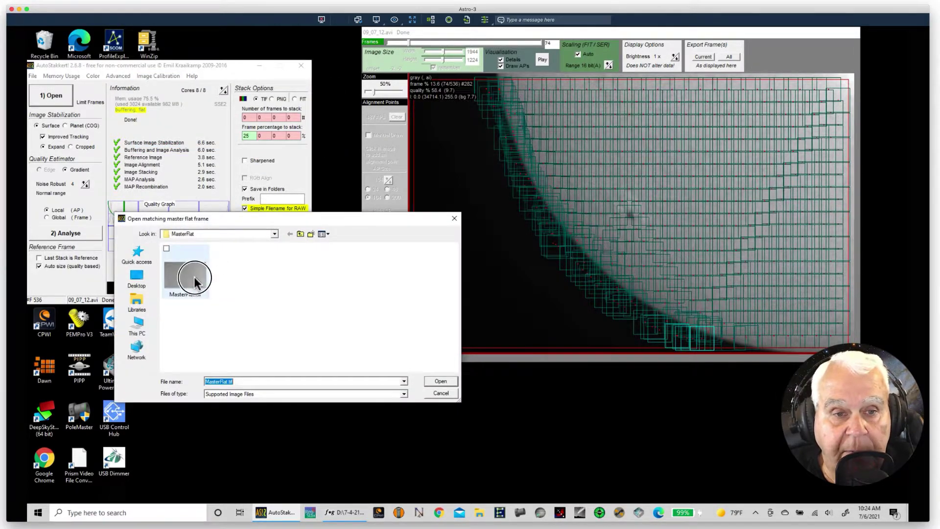
pyautogui.click(431, 382)
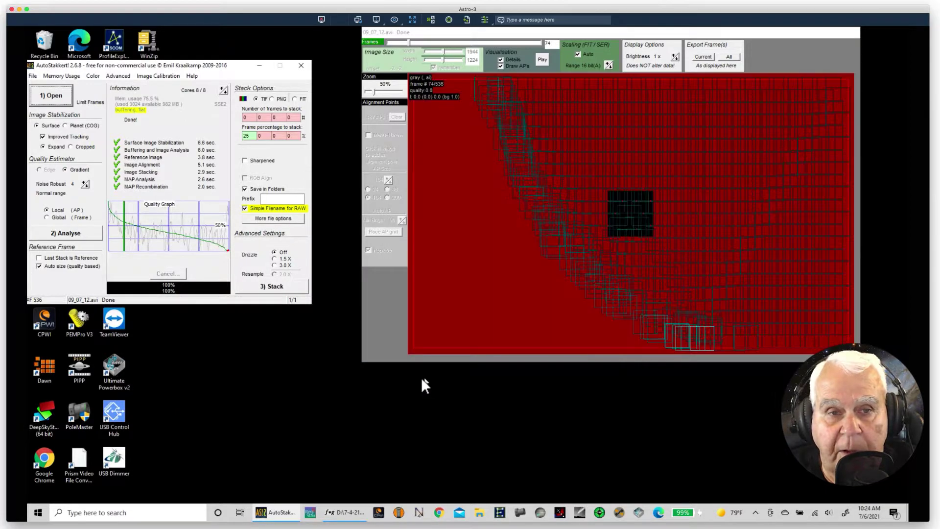
# Open all the SunSpot folder's videos from 09_07_12.avi through 11_33_49.avi and run the quality analysis.
pyautogui.click(51, 96)
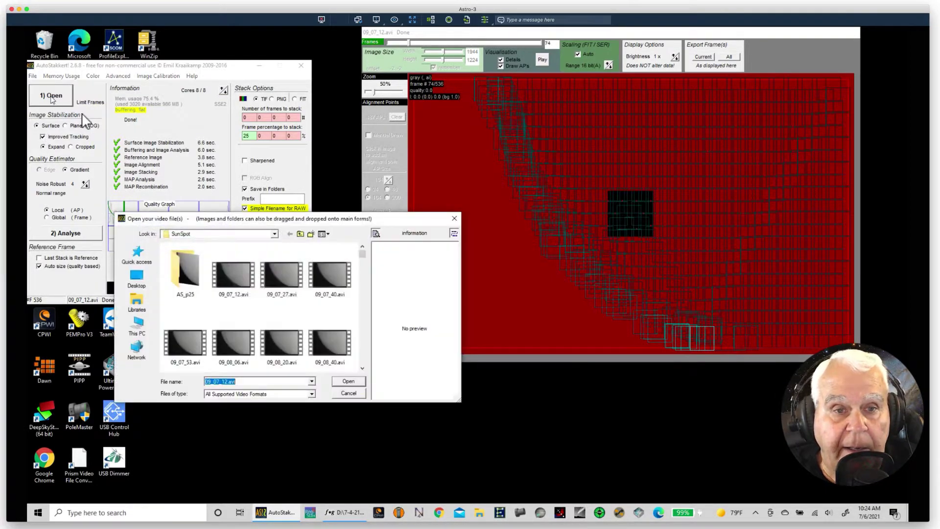
pyautogui.click(300, 235)
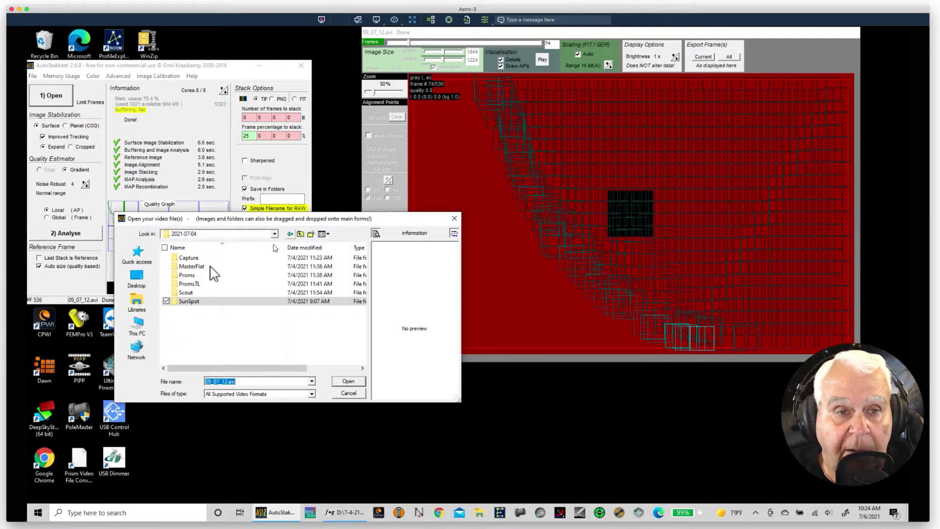
pyautogui.click(186, 301)
pyautogui.doubleClick(187, 302)
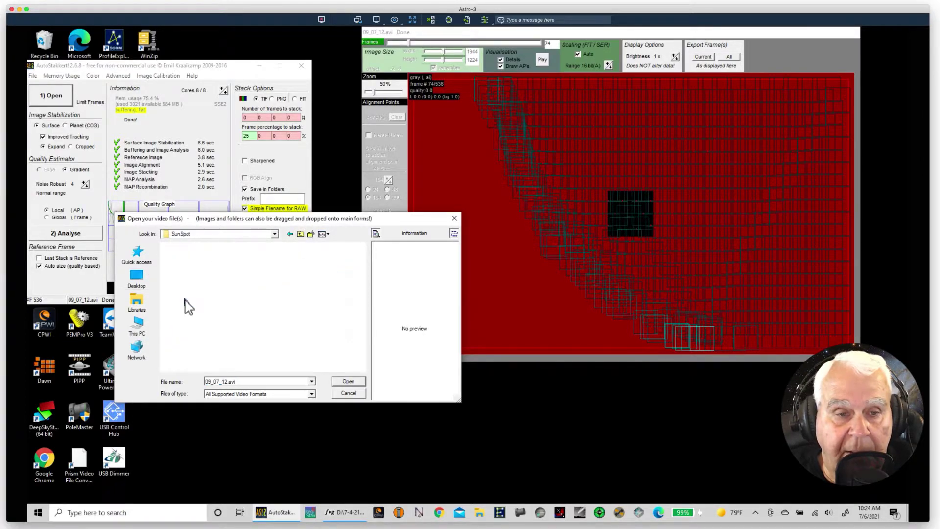
pyautogui.click(248, 269)
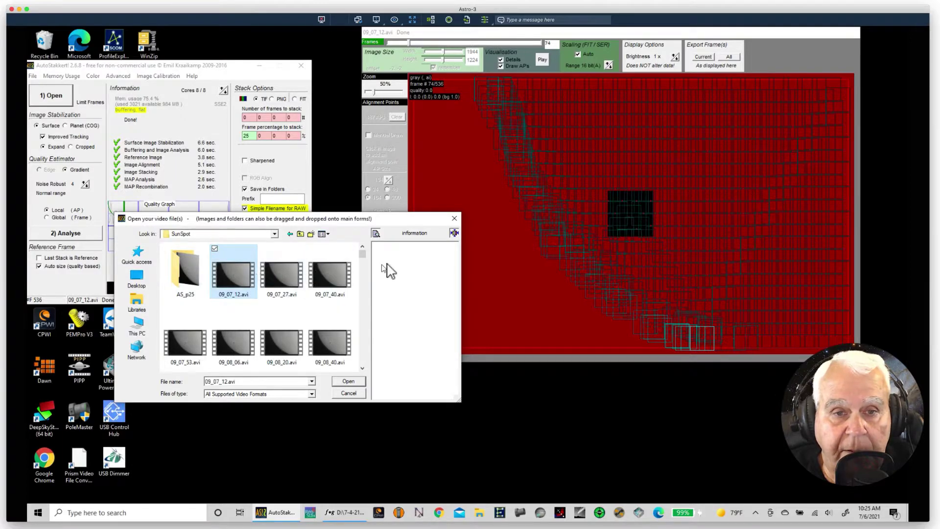
pyautogui.moveTo(362, 252); pyautogui.dragTo(363, 364)
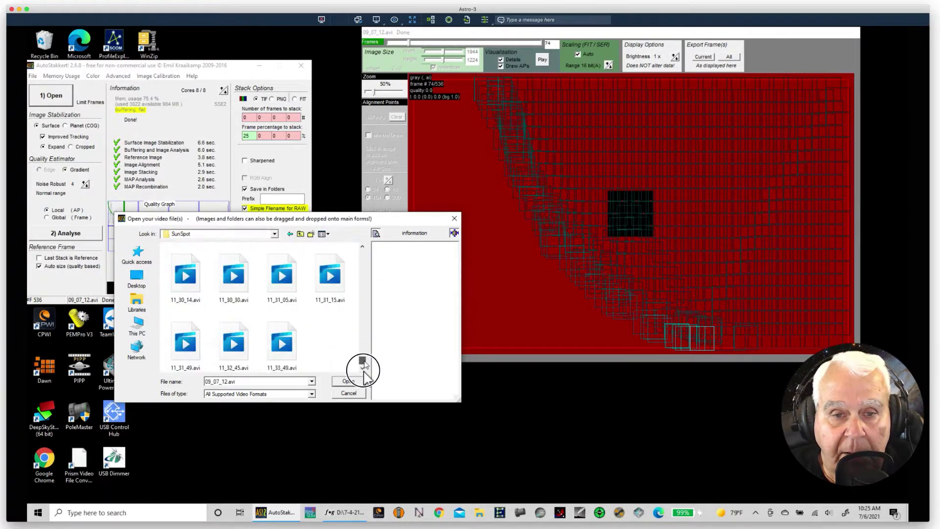
pyautogui.keyDown('shift'); pyautogui.click(293, 351); pyautogui.keyUp('shift')
pyautogui.click(349, 382)
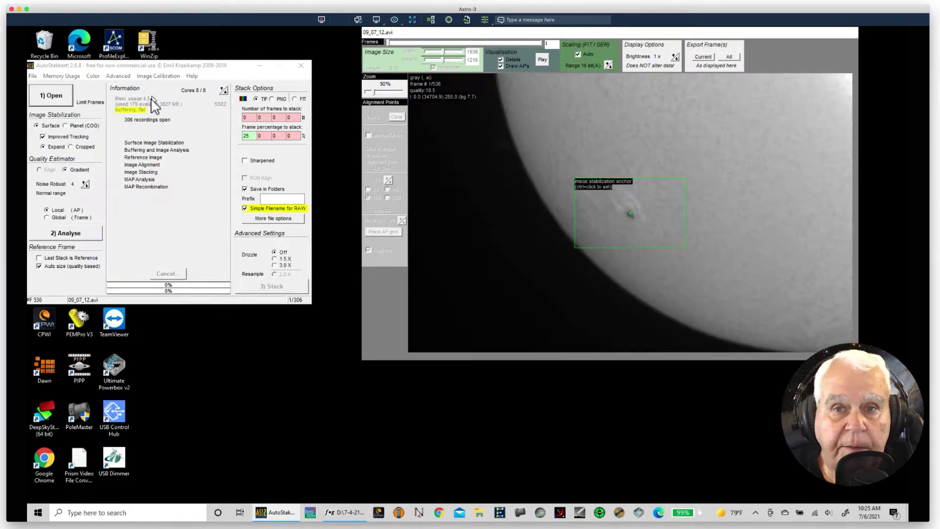
pyautogui.click(65, 234)
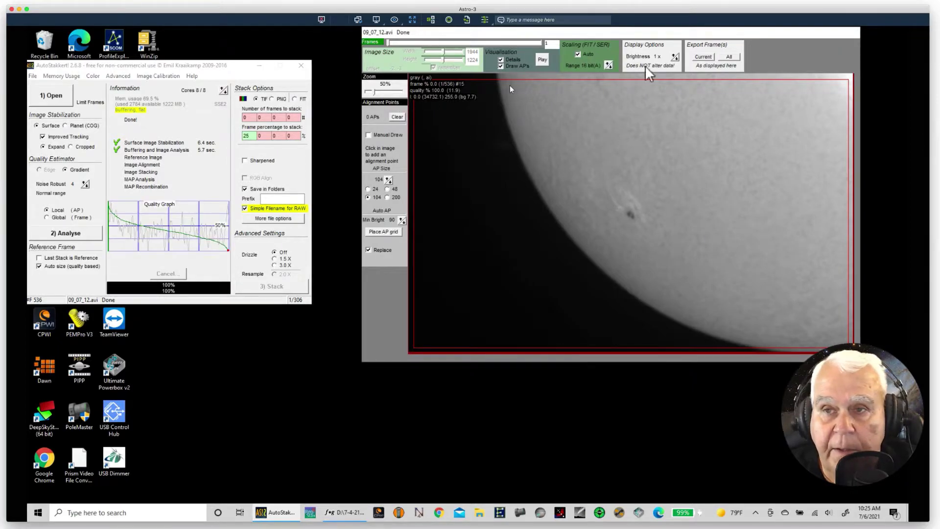
# Place the automatic alignment point grid at AP size 104, minimum brightness 90, and add manual alignment points along the solar limb.
pyautogui.click(840, 34)
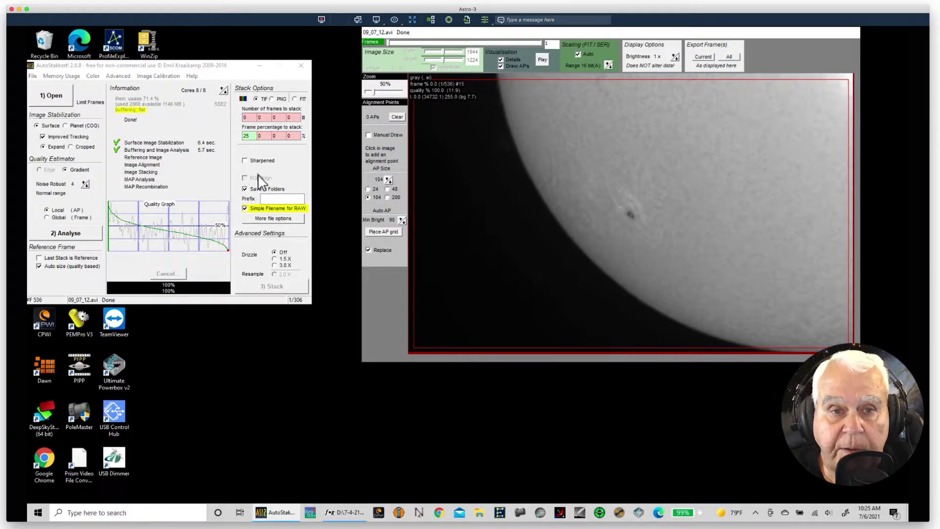
pyautogui.click(379, 233)
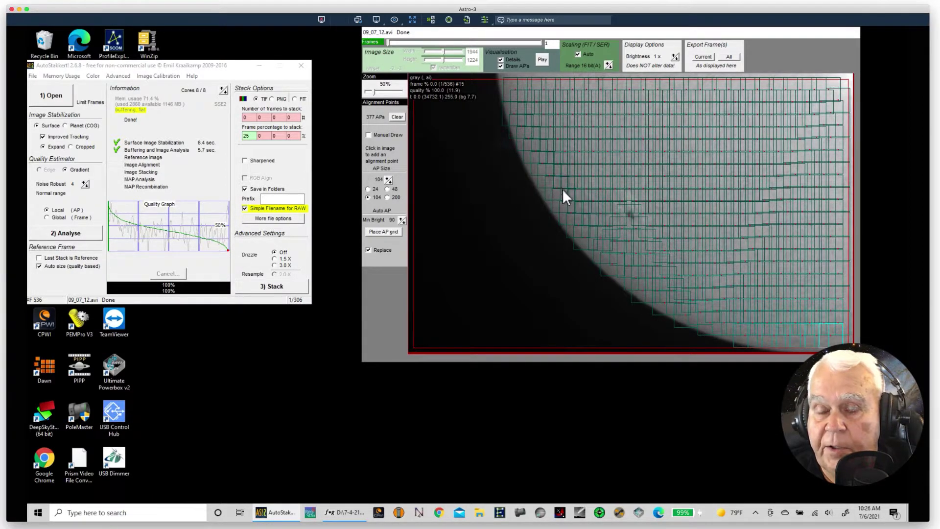
pyautogui.click(498, 89)
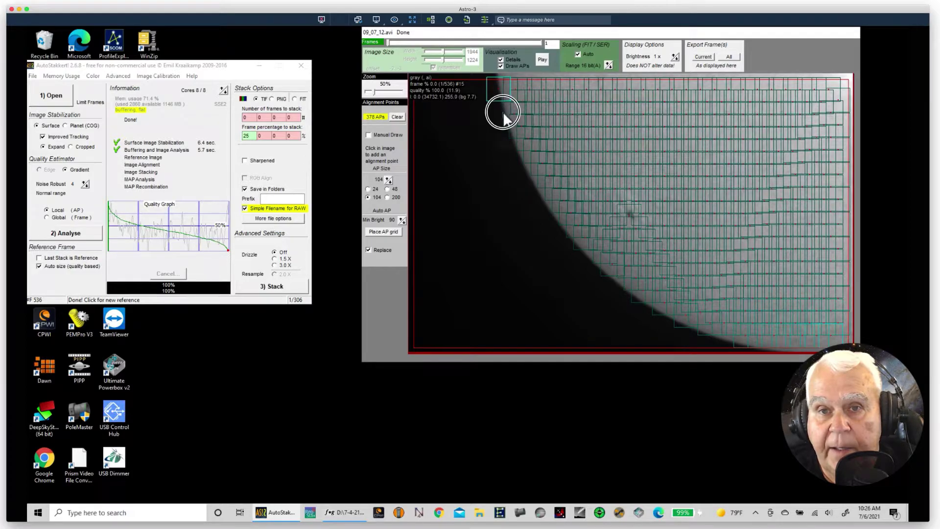
pyautogui.moveTo(503, 112); pyautogui.dragTo(519, 136)
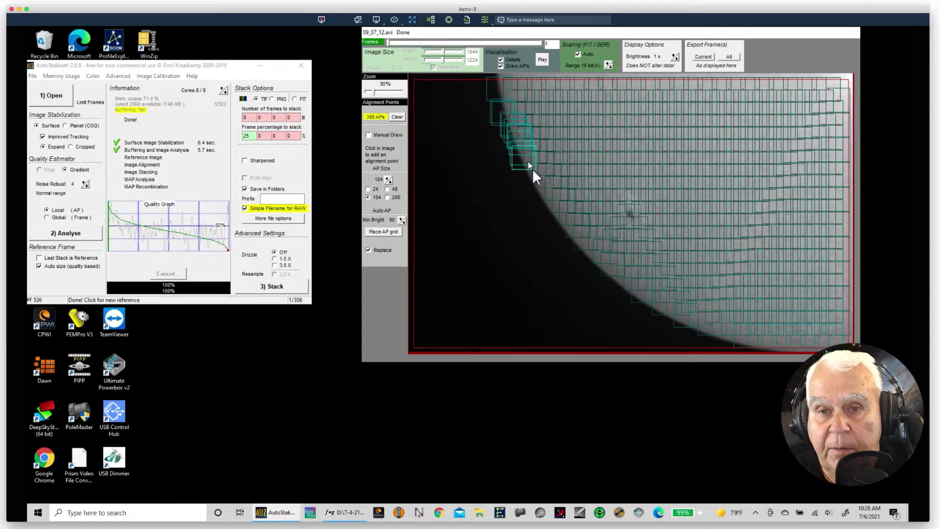
pyautogui.moveTo(533, 169)
pyautogui.mouseDown()
pyautogui.moveTo(566, 237)
pyautogui.moveTo(613, 280)
pyautogui.moveTo(674, 321)
pyautogui.moveTo(732, 340)
pyautogui.mouseUp()
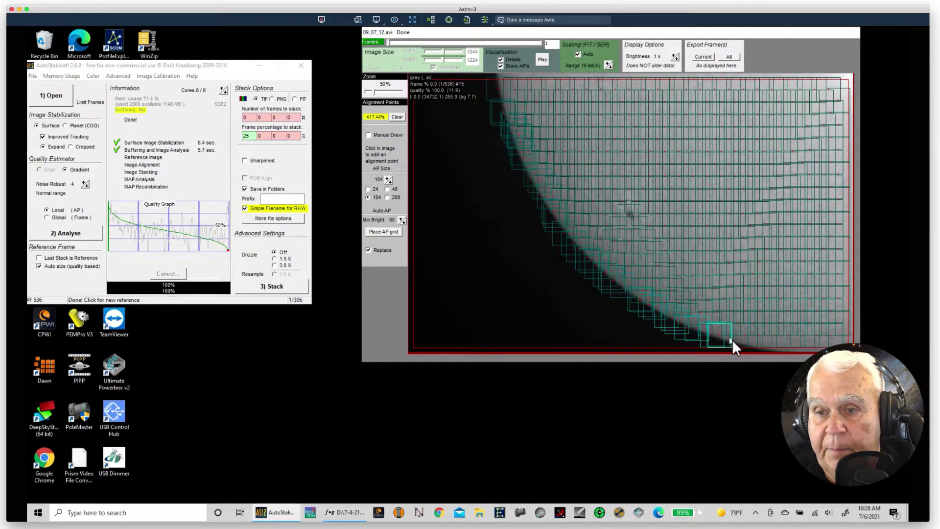
# Fill in a second overlapping row of alignment points along the whole solar limb and stack all the videos at 25%.
pyautogui.click(498, 98)
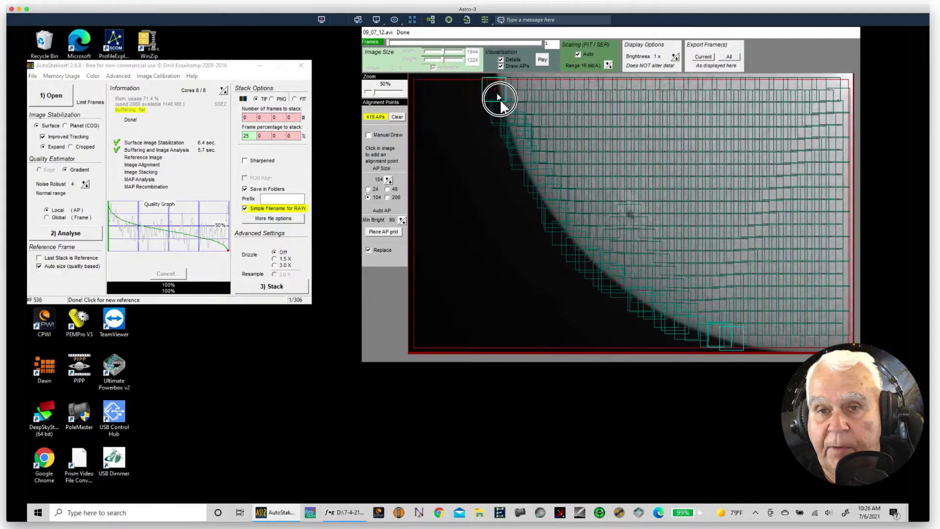
pyautogui.moveTo(505, 122)
pyautogui.mouseDown()
pyautogui.moveTo(542, 182)
pyautogui.moveTo(531, 169)
pyautogui.moveTo(529, 179)
pyautogui.moveTo(580, 246)
pyautogui.mouseUp()
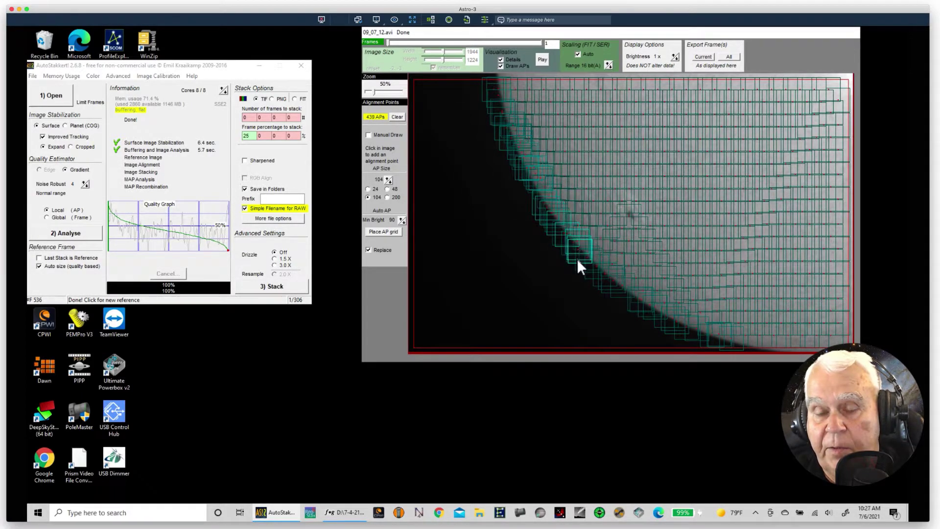
pyautogui.click(613, 279)
pyautogui.click(671, 306)
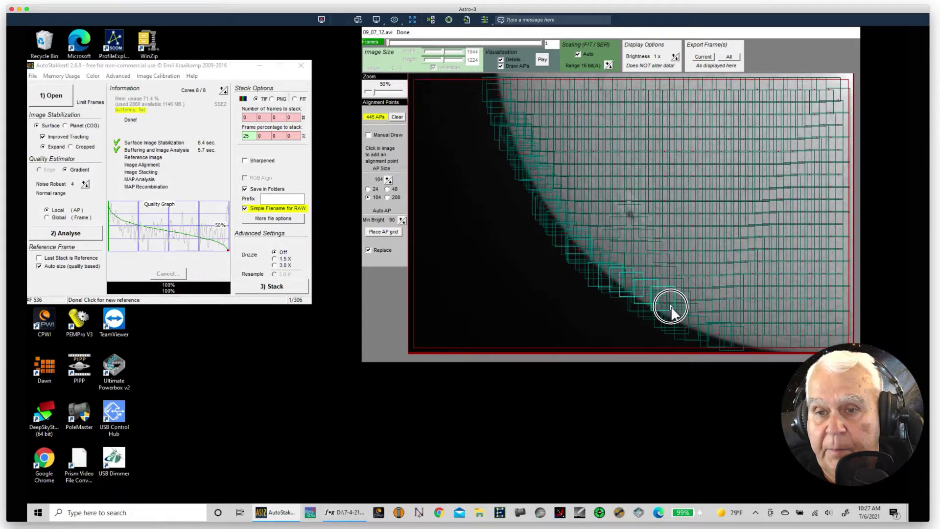
pyautogui.moveTo(670, 306)
pyautogui.mouseDown()
pyautogui.moveTo(693, 330)
pyautogui.moveTo(722, 335)
pyautogui.mouseUp()
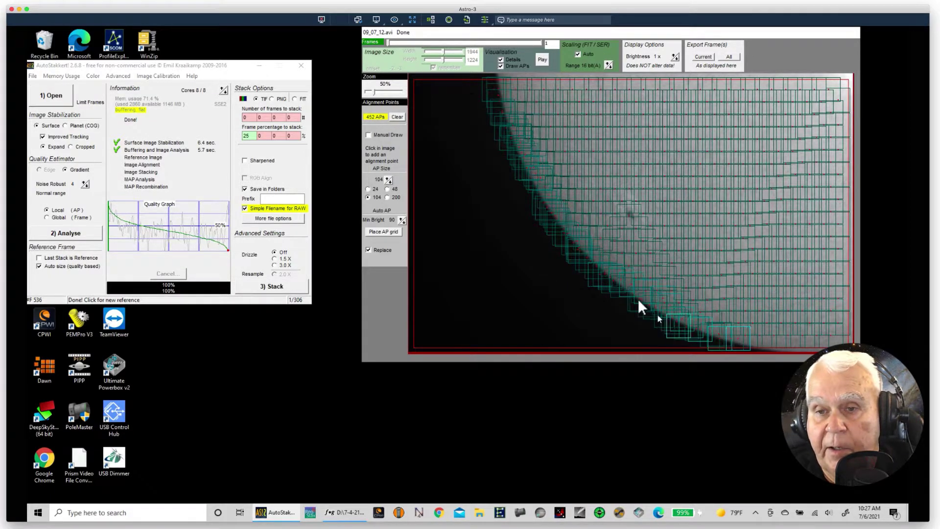
pyautogui.click(607, 277)
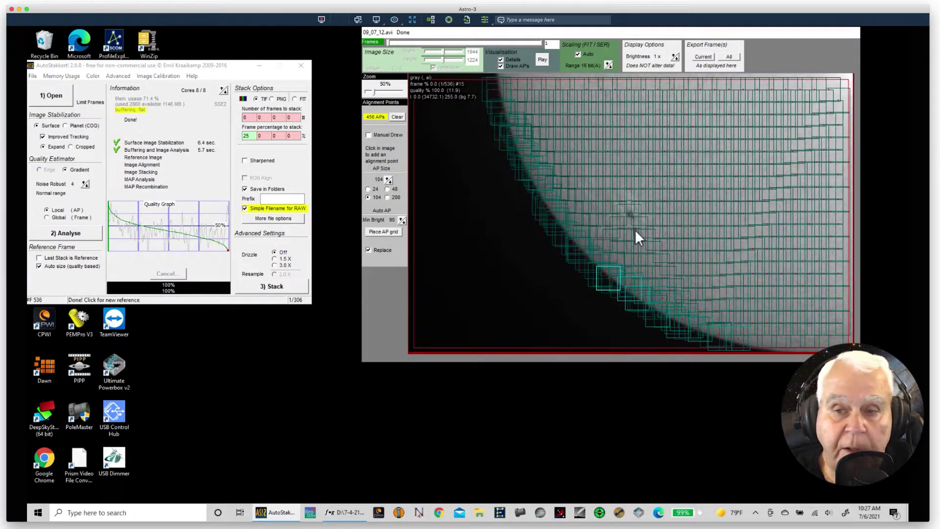
pyautogui.click(271, 288)
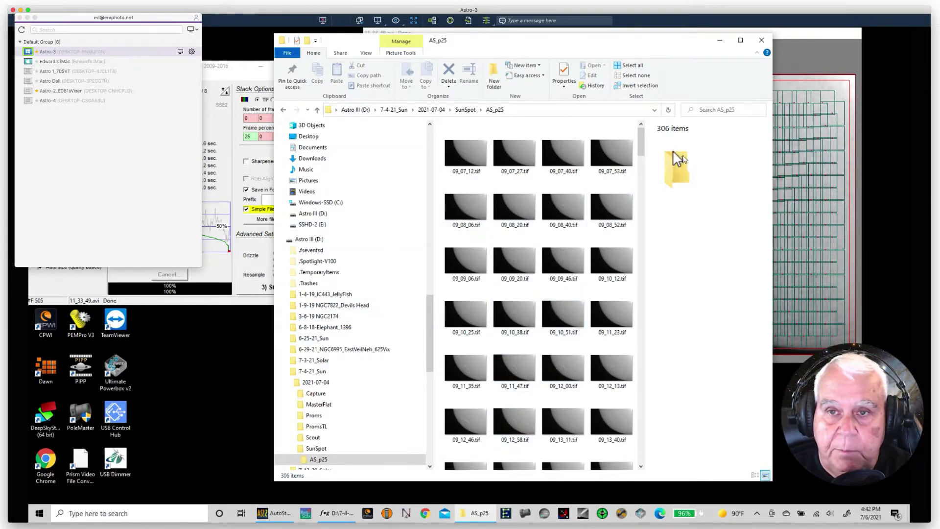
# Look through the stacked TIFs in the AS_p25 folder, minimize the folder and AutoStakkert! 2, and switch to ImPPG.
pyautogui.moveTo(643, 143); pyautogui.dragTo(642, 270)
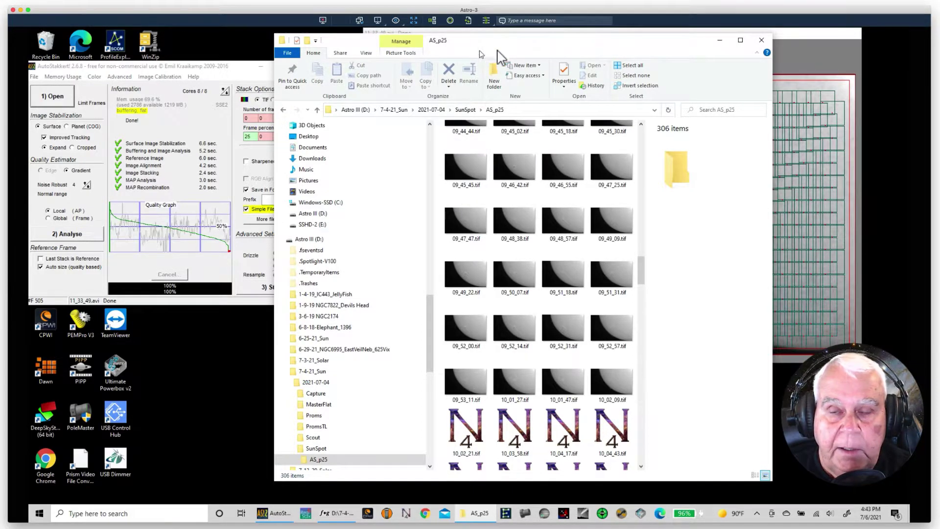
pyautogui.click(720, 41)
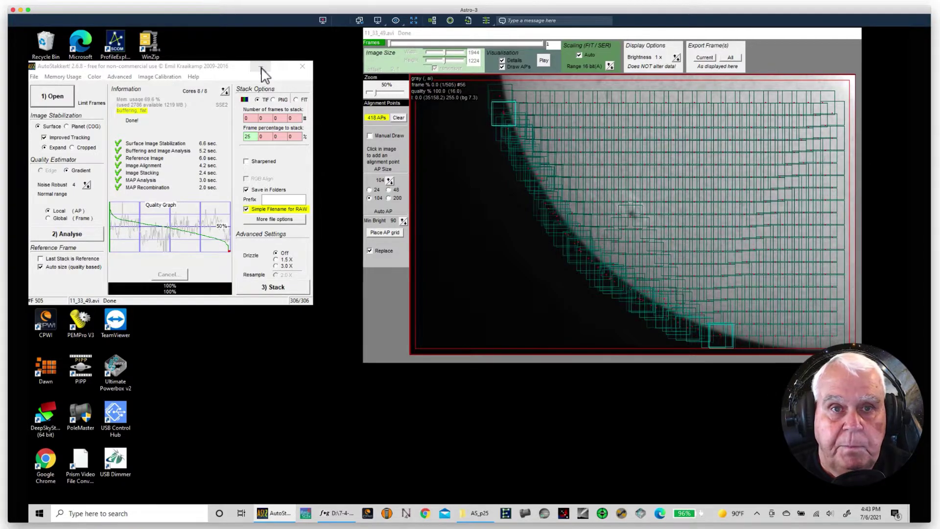
pyautogui.click(261, 67)
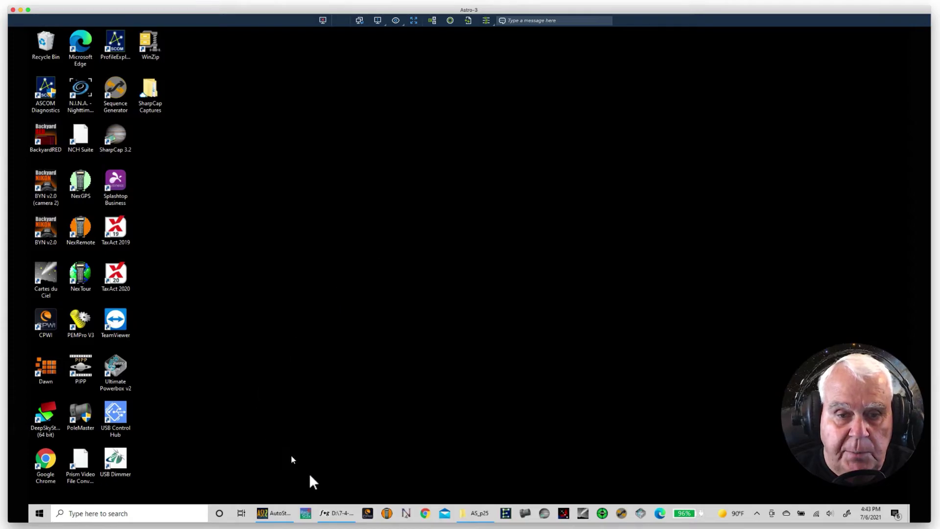
pyautogui.click(336, 513)
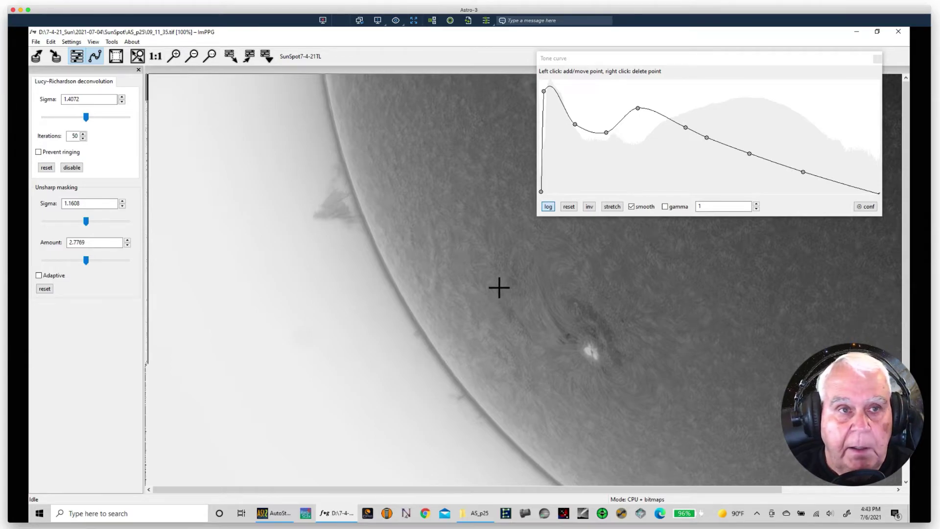
pyautogui.click(36, 42)
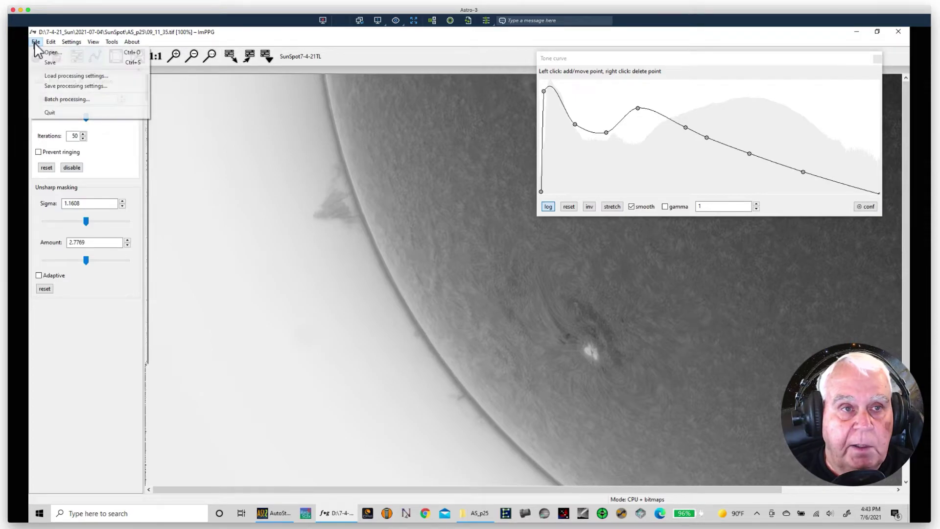
pyautogui.click(60, 87)
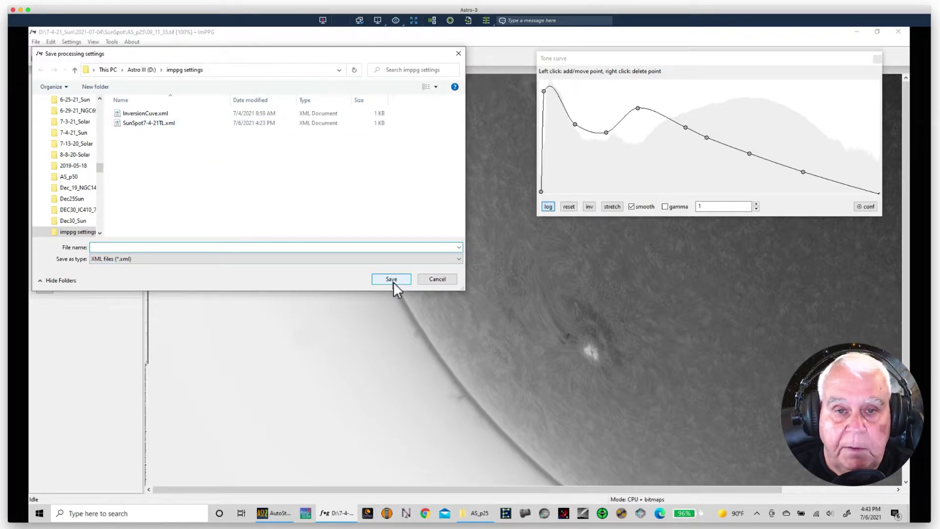
pyautogui.click(439, 279)
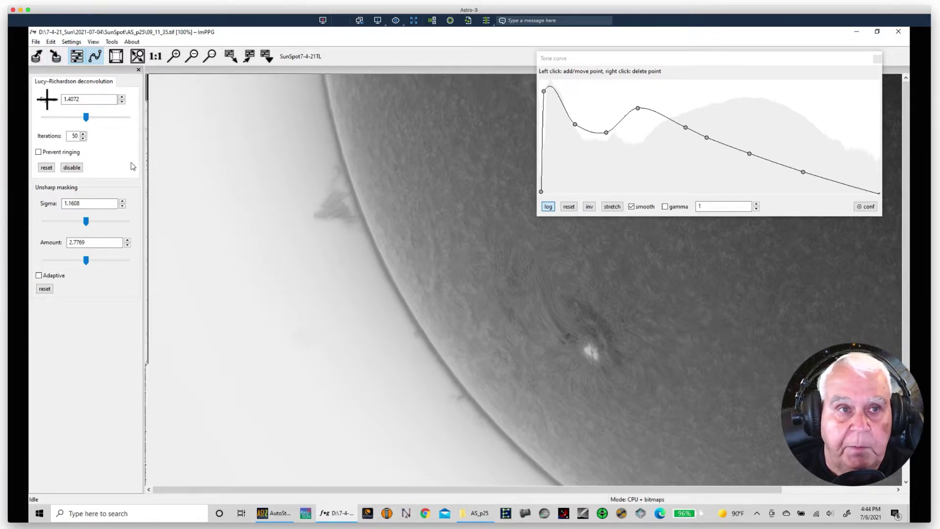
# Start batch processing and browse for input files to the AS_p25 folder under 7-4-21_Sun, 2021-07-04, SunSpot.
pyautogui.click(36, 42)
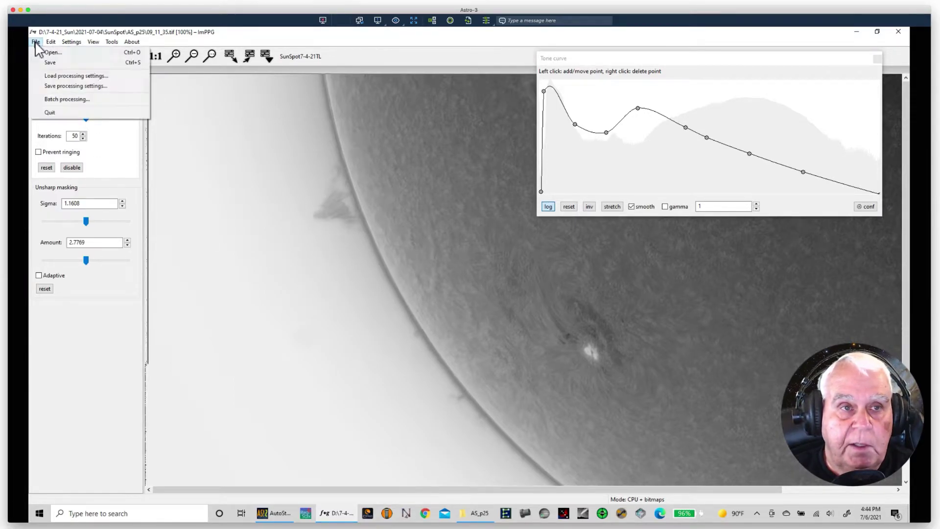
pyautogui.click(66, 100)
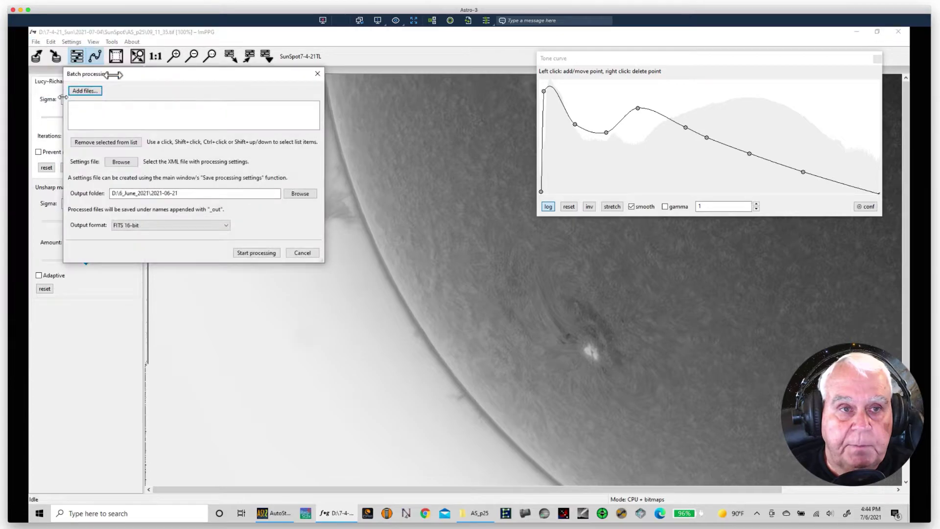
pyautogui.moveTo(163, 74); pyautogui.dragTo(235, 63)
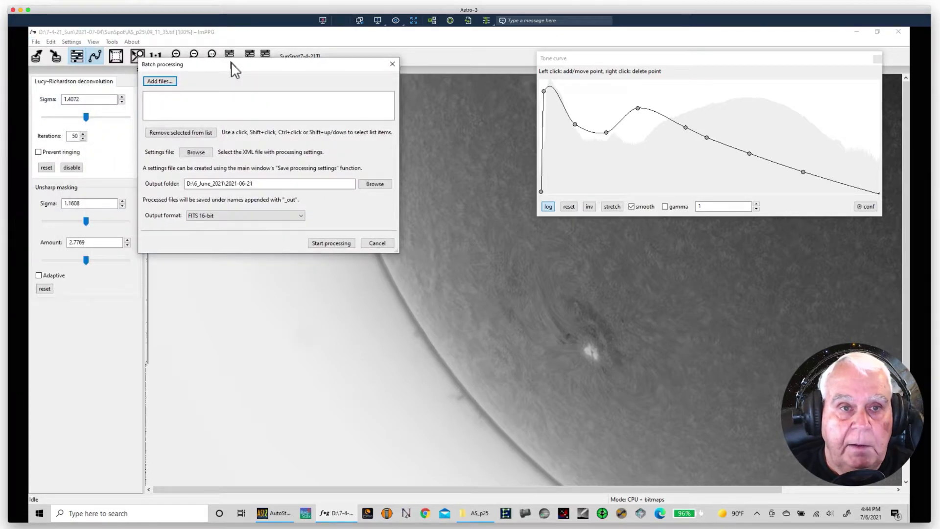
pyautogui.click(160, 81)
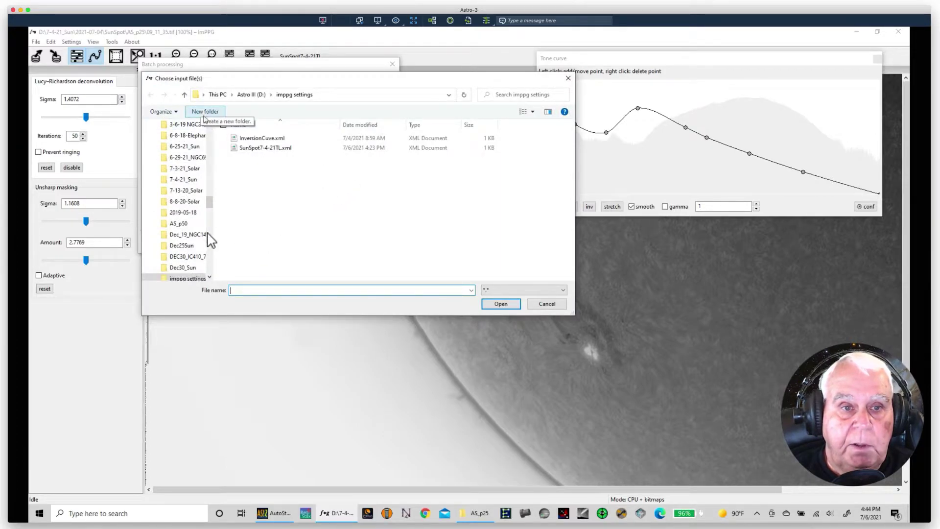
pyautogui.click(211, 203)
pyautogui.moveTo(210, 203); pyautogui.dragTo(214, 210)
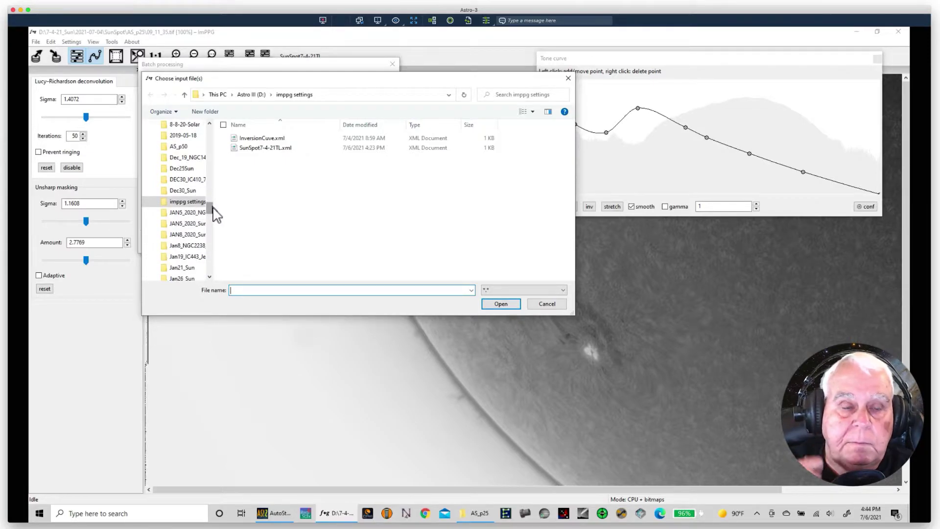
pyautogui.click(209, 201)
pyautogui.moveTo(213, 175); pyautogui.dragTo(209, 199)
pyautogui.click(210, 195)
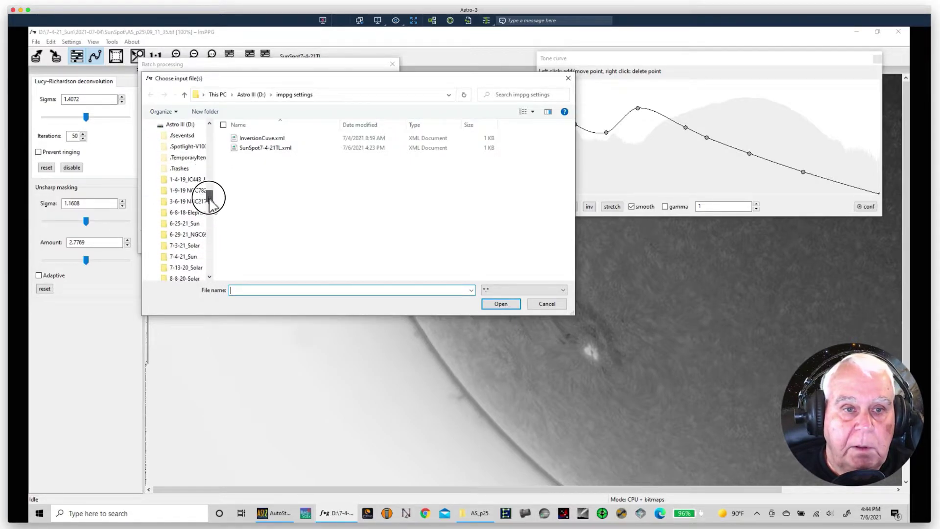
pyautogui.click(189, 258)
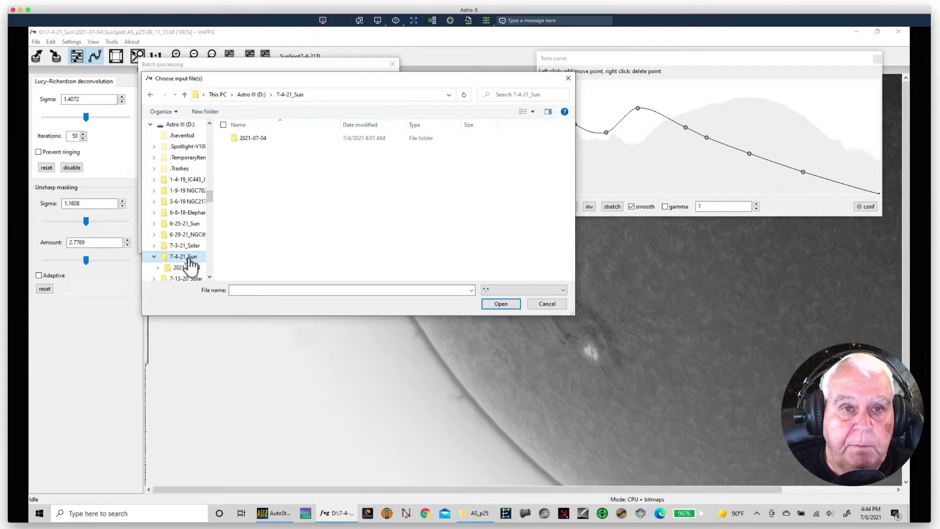
pyautogui.click(252, 139)
pyautogui.doubleClick(251, 139)
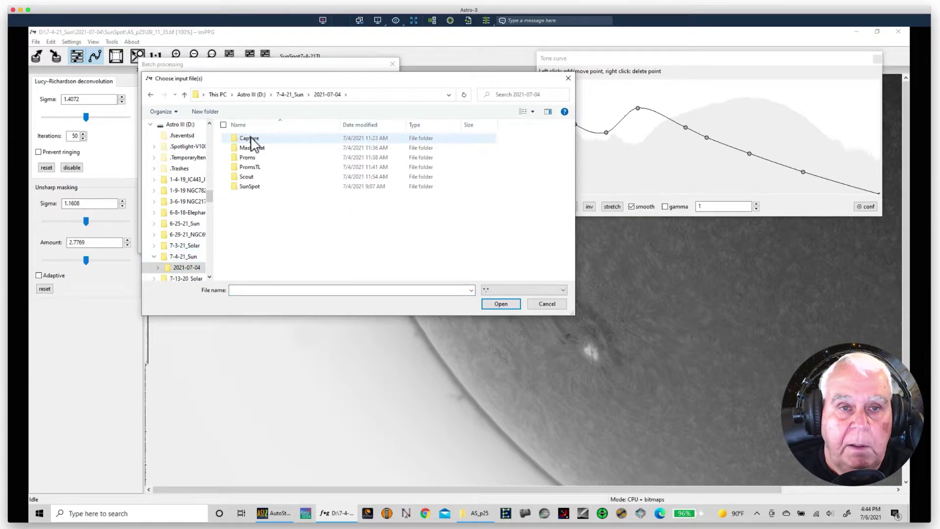
pyautogui.doubleClick(251, 187)
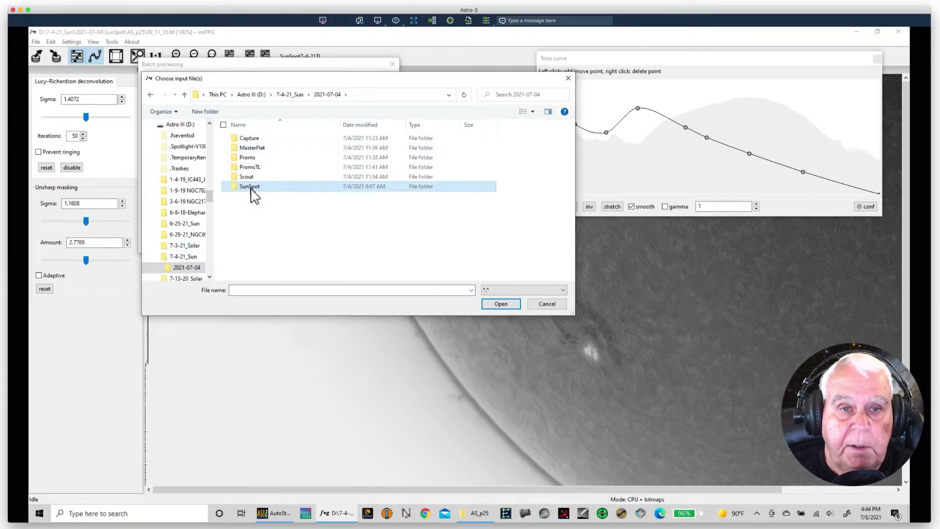
pyautogui.doubleClick(244, 148)
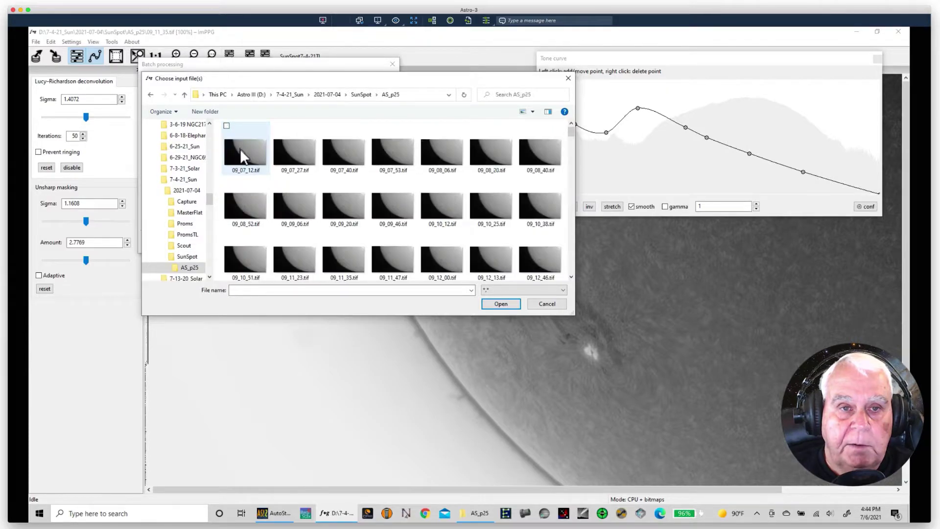
# Add all the stacked images from 09_07_12.tif through 11_33_49.tif to the batch list.
pyautogui.click(240, 149)
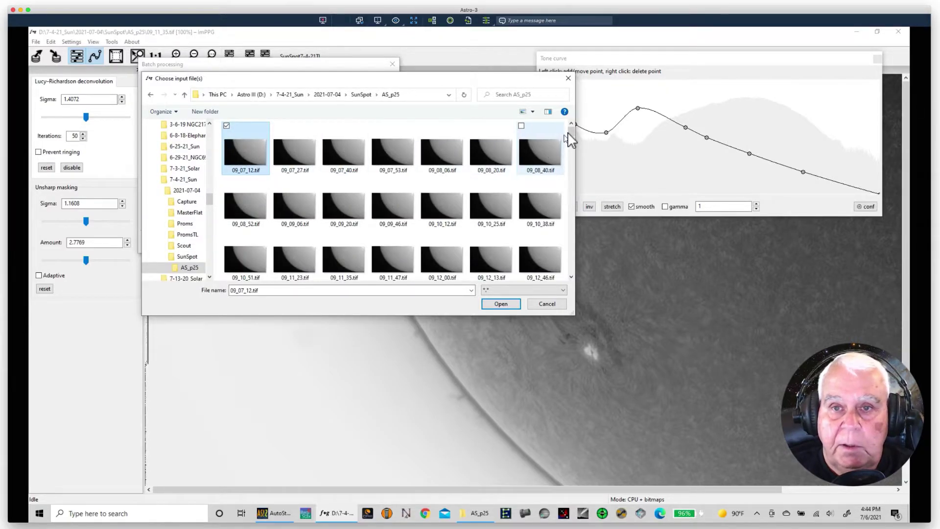
pyautogui.moveTo(568, 131); pyautogui.dragTo(578, 266)
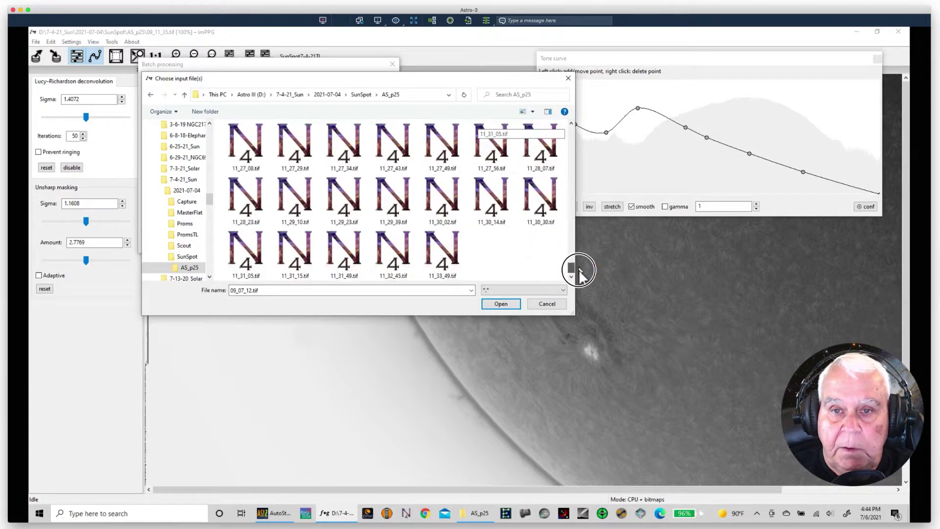
pyautogui.keyDown('shift'); pyautogui.click(442, 252); pyautogui.keyUp('shift')
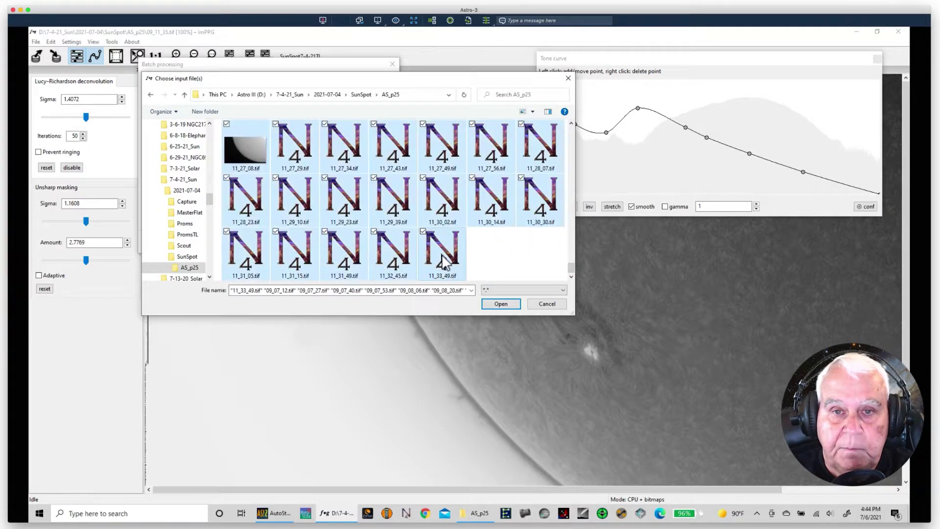
pyautogui.click(502, 303)
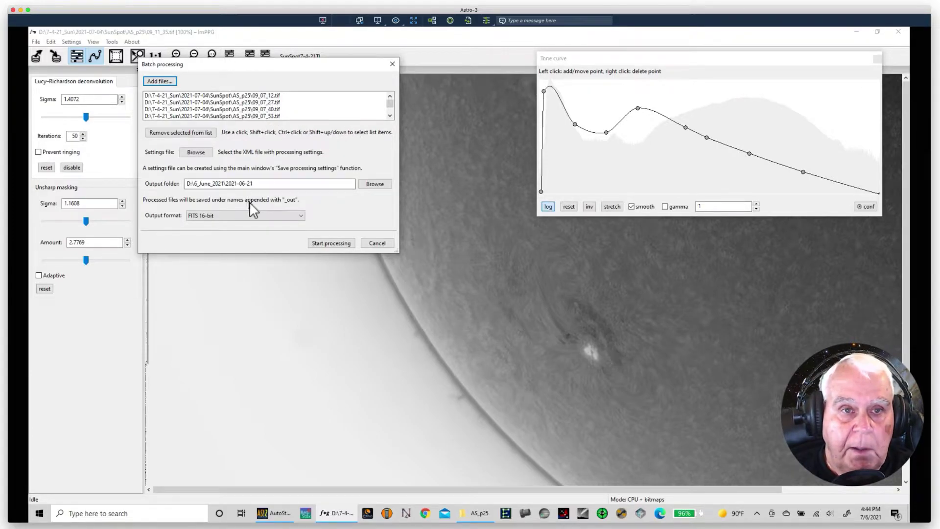
# Load SunSpot7-4-21TL.xml from the imppg settings folder on Astro III (D:) as the batch's processing settings file.
pyautogui.click(196, 154)
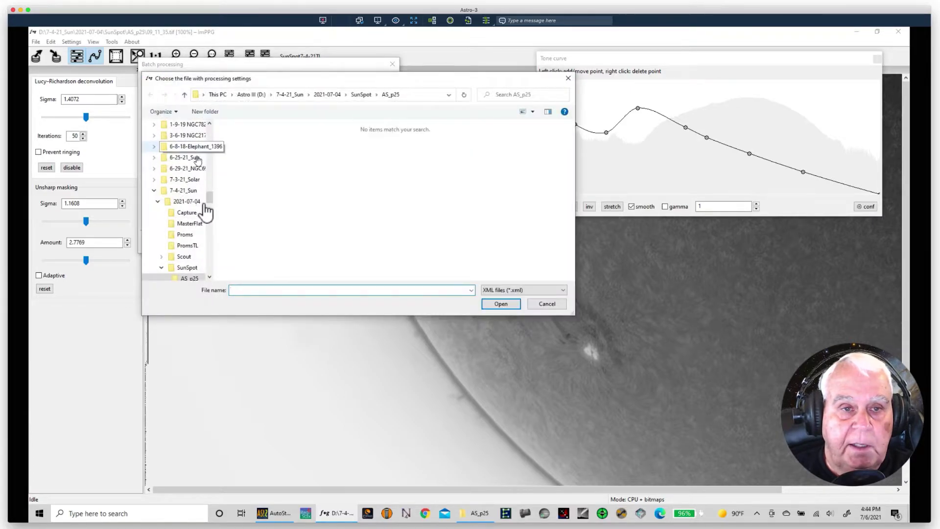
pyautogui.click(157, 201)
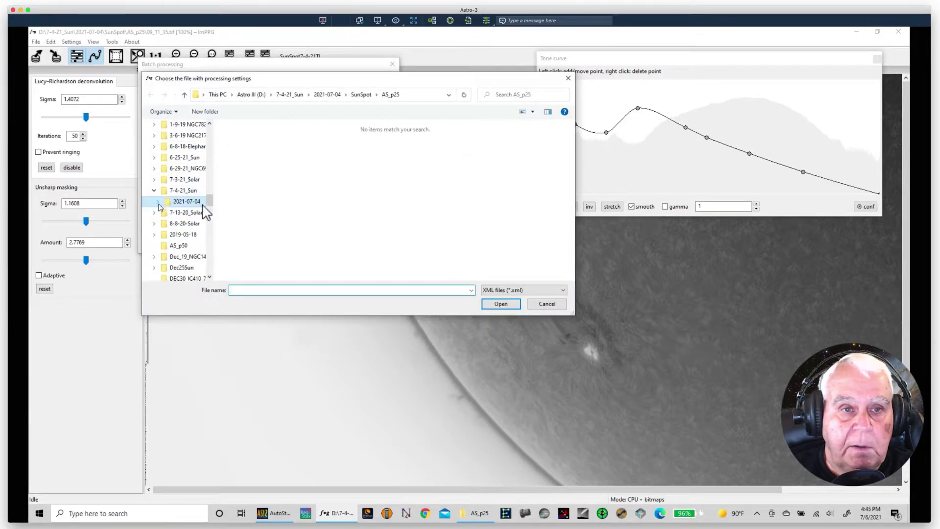
pyautogui.moveTo(214, 206)
pyautogui.mouseDown()
pyautogui.moveTo(214, 226)
pyautogui.moveTo(212, 212)
pyautogui.mouseUp()
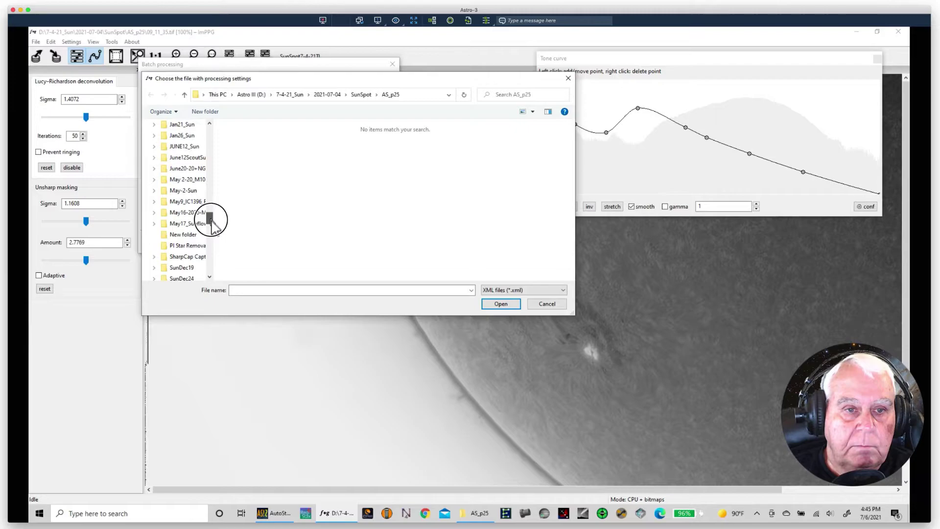
pyautogui.moveTo(211, 225); pyautogui.dragTo(217, 250)
pyautogui.click(196, 214)
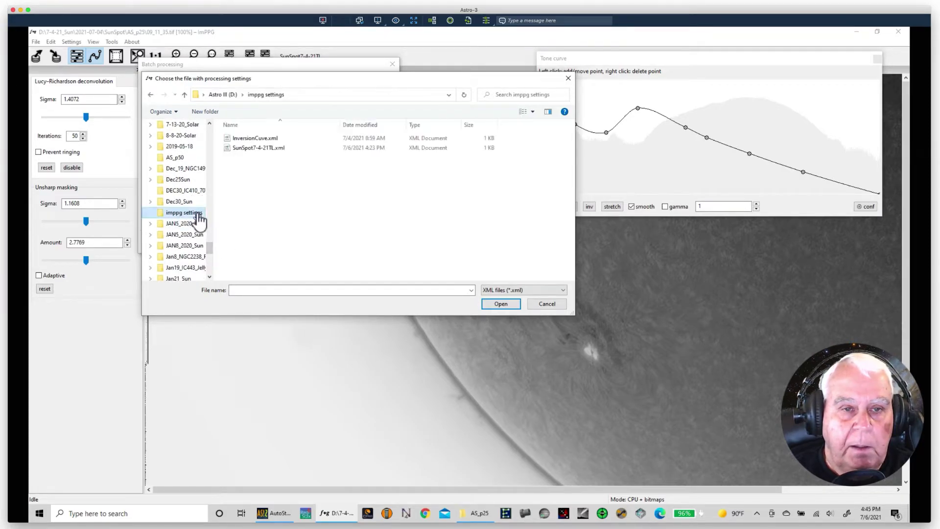
pyautogui.click(248, 148)
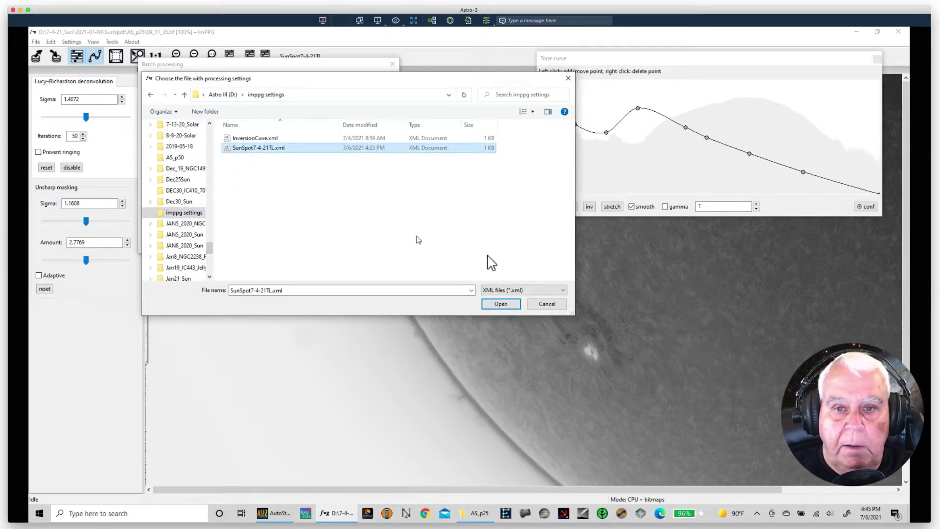
pyautogui.click(492, 304)
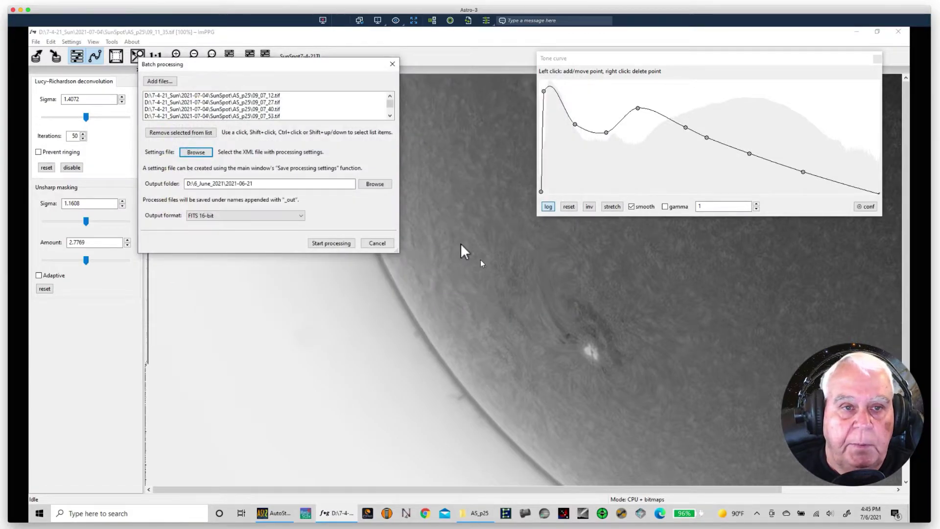
# Browse for the batch output folder to 2021-07-04 inside 7-4-21_Sun.
pyautogui.click(373, 186)
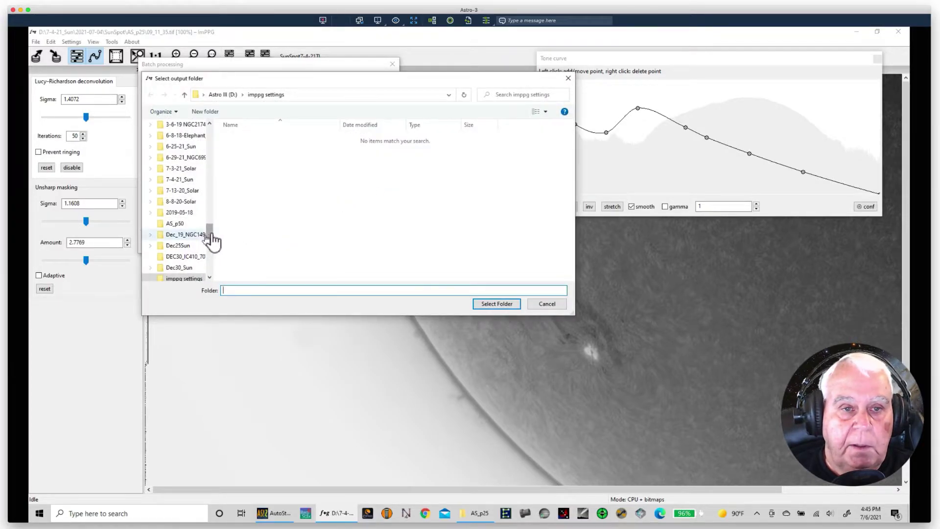
pyautogui.scroll(3, 211, 235)
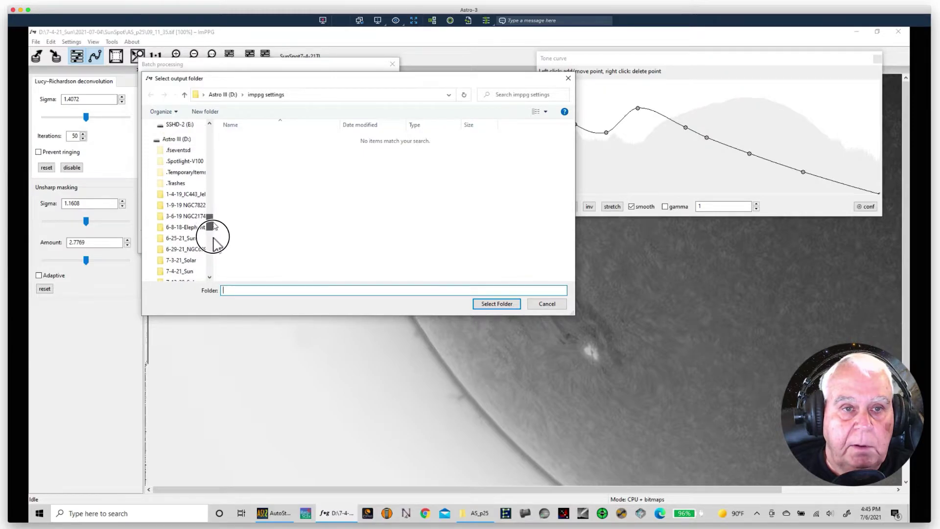
pyautogui.scroll(-2, 214, 240)
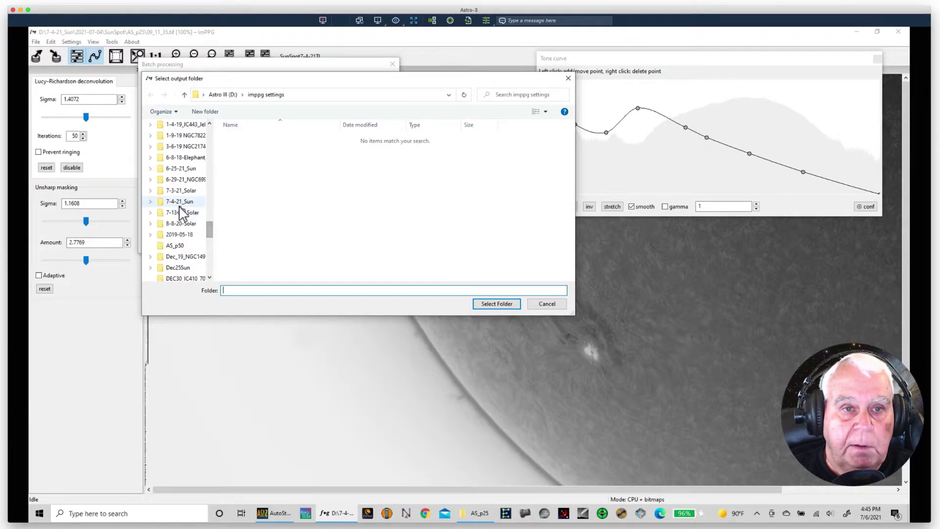
pyautogui.click(180, 202)
pyautogui.click(235, 139)
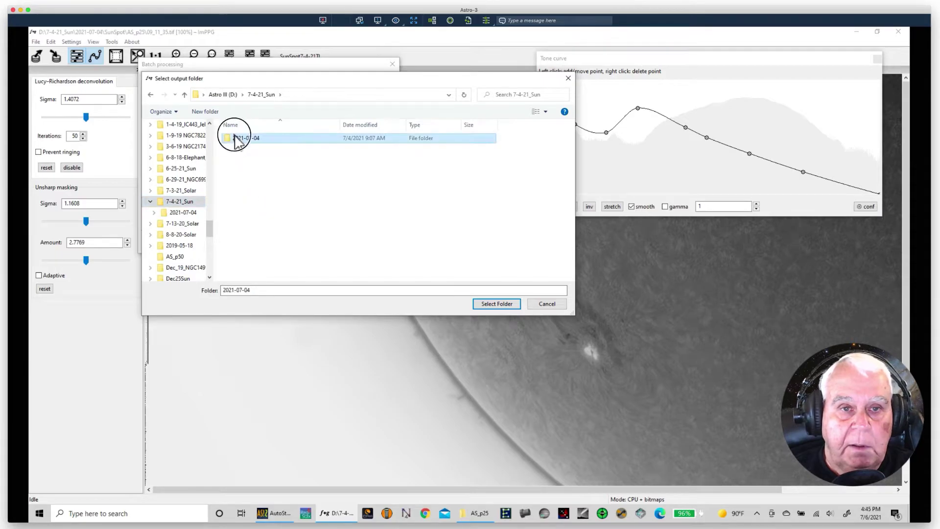
pyautogui.doubleClick(235, 139)
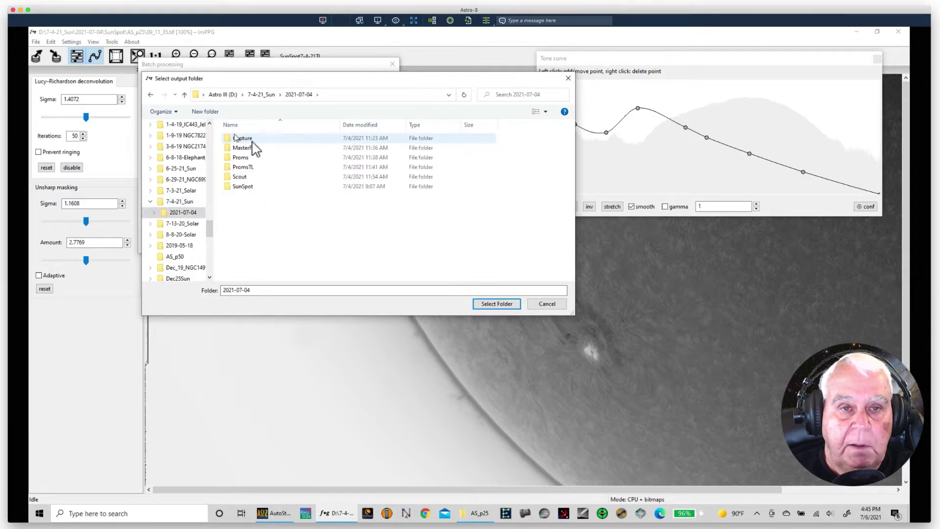
# Create a folder named ImPPG files inside 2021-07-04 and select it as the output folder.
pyautogui.rightClick(228, 241)
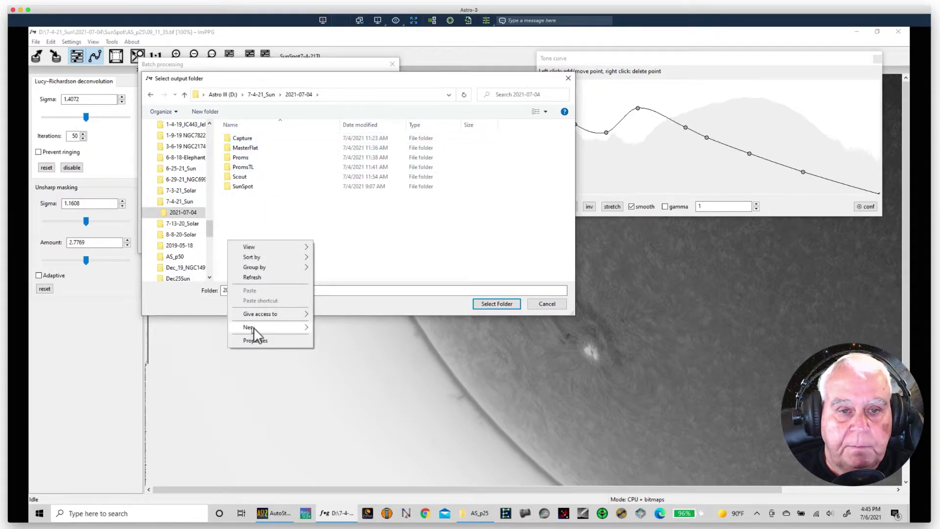
pyautogui.moveTo(253, 327)
pyautogui.click(325, 327)
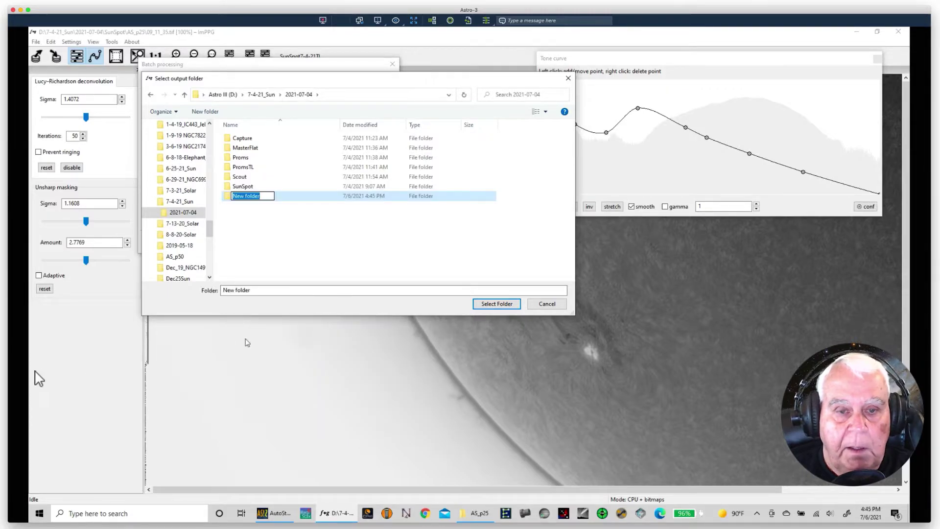
pyautogui.write('I')
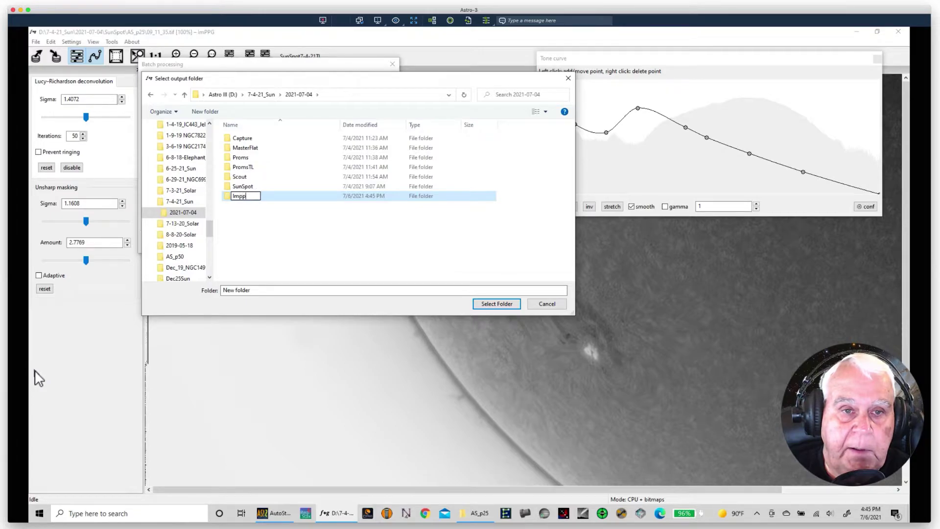
pyautogui.write('mPPG files')
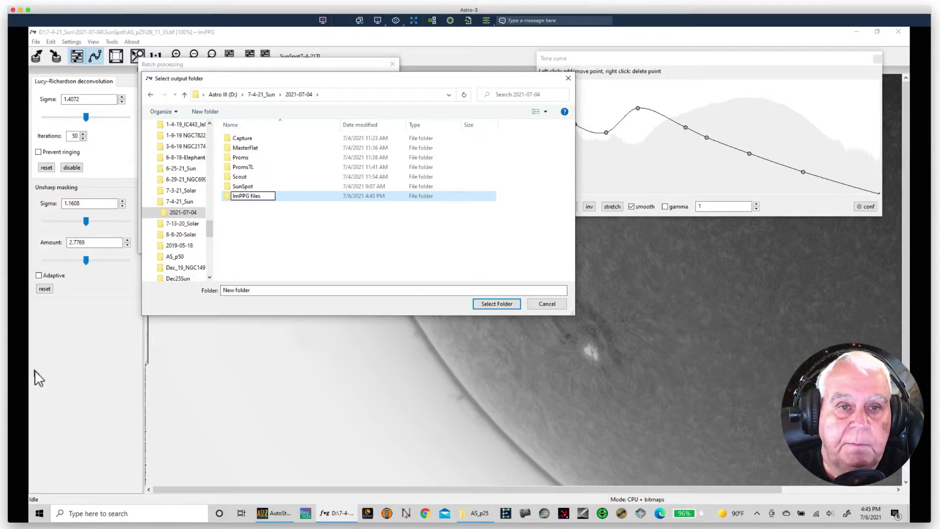
pyautogui.press('Return')
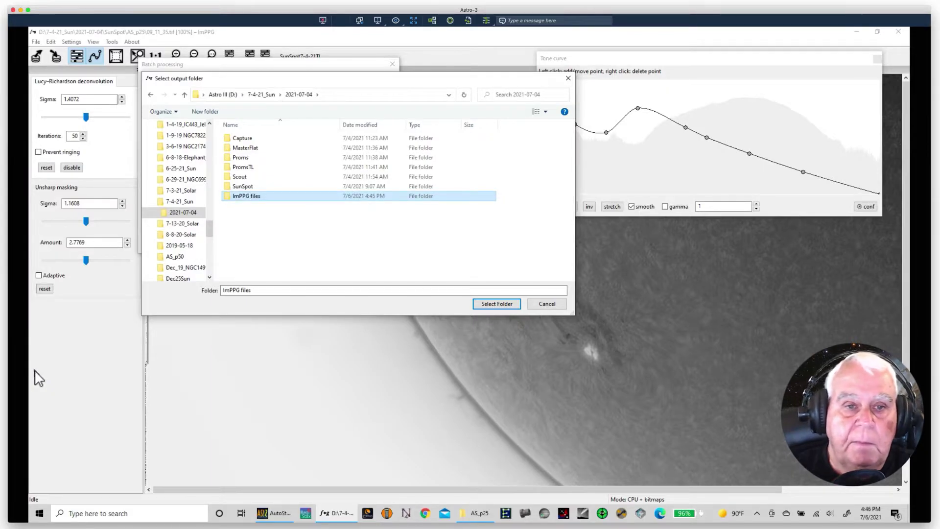
pyautogui.click(487, 305)
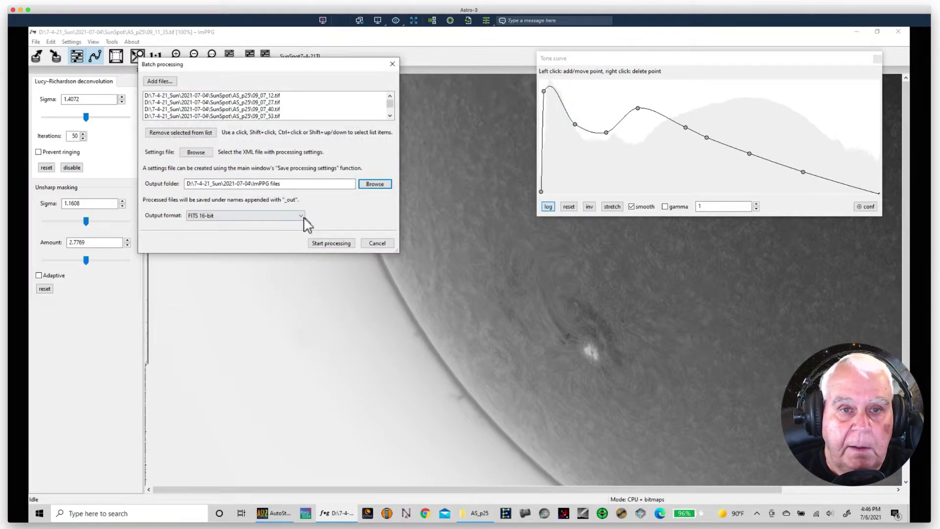
# Set the output format to TIFF 16-bit and start the batch processing.
pyautogui.click(300, 216)
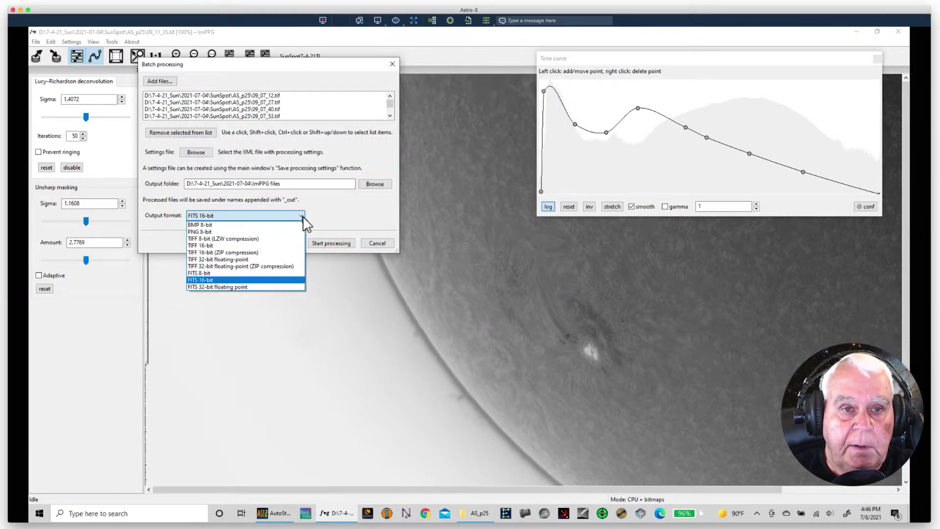
pyautogui.click(199, 246)
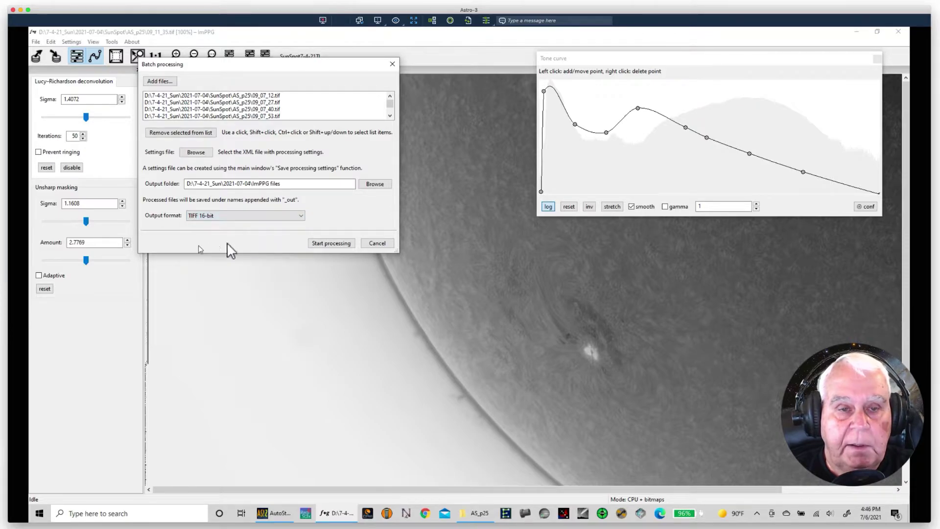
pyautogui.click(322, 243)
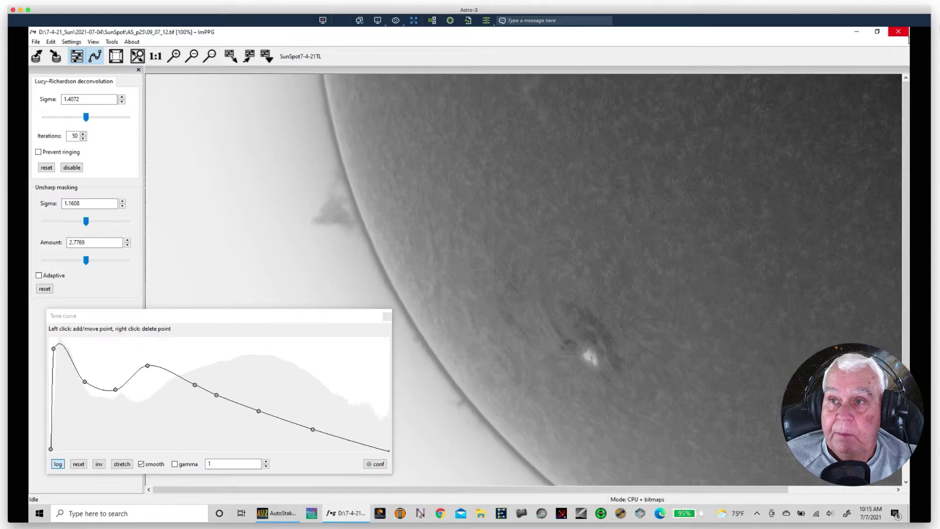
# Minimize ImPPG, switch to a File Explorer window and collapse OneDrive and This PC in its folder tree.
pyautogui.click(856, 32)
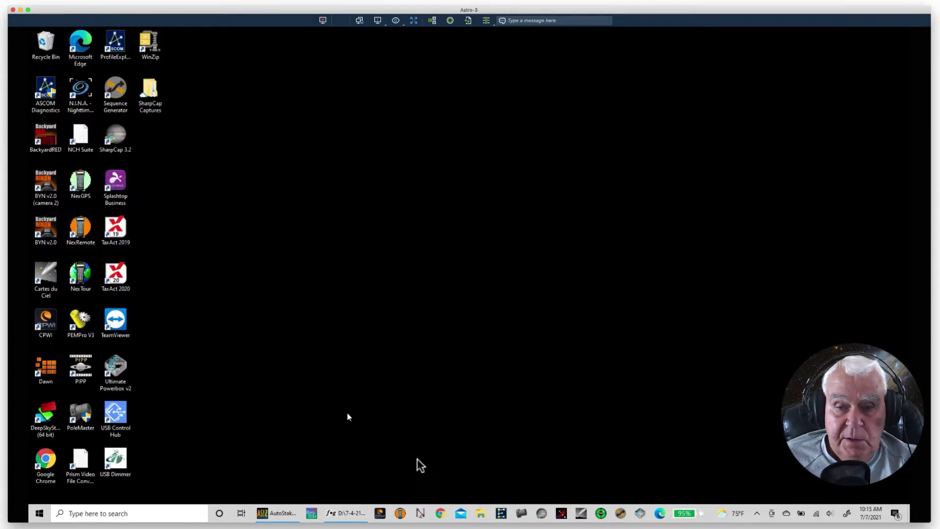
pyautogui.click(481, 513)
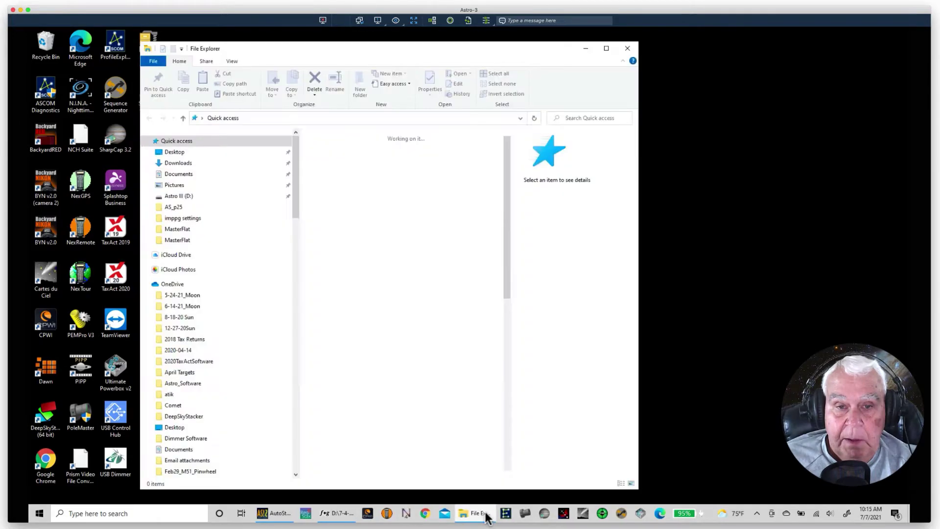
pyautogui.moveTo(269, 52); pyautogui.dragTo(231, 38)
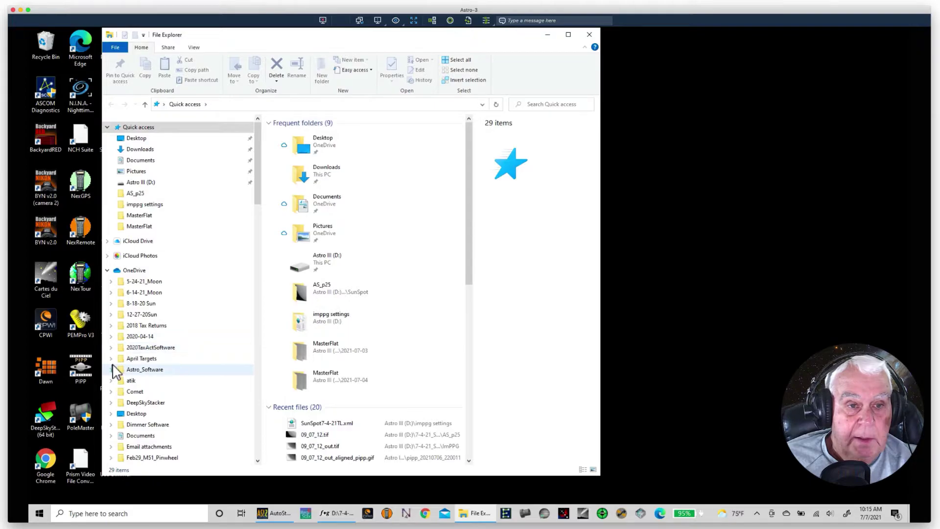
pyautogui.click(107, 271)
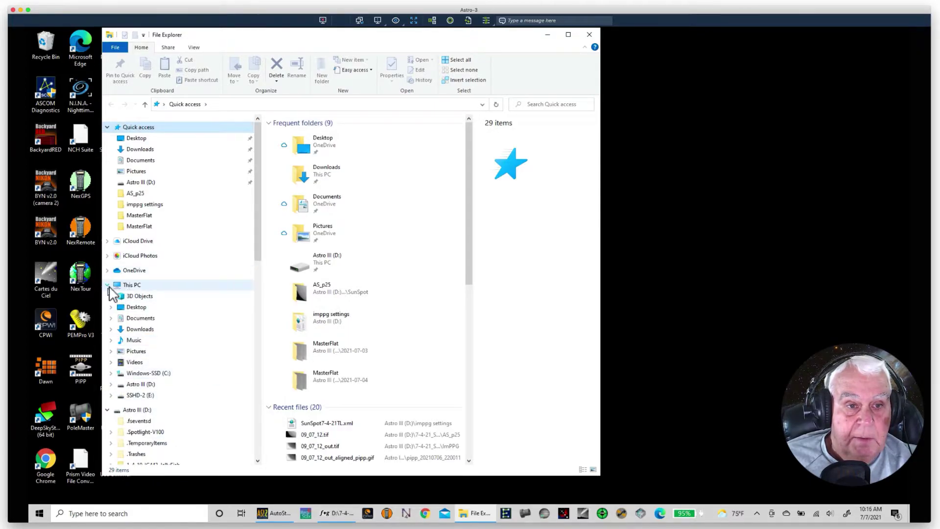
pyautogui.click(108, 285)
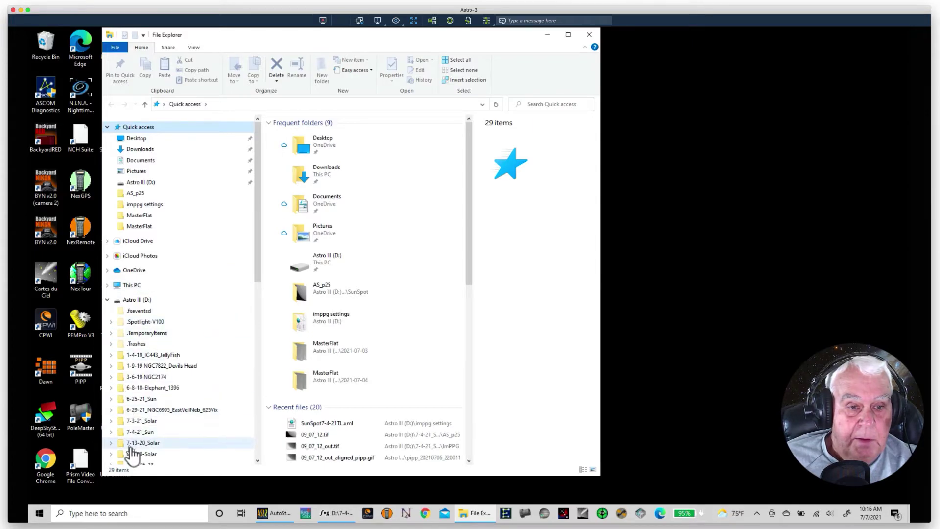
# Open the ImPPG folder under 7-4-21_Sun, 2021-07-04, SunSpot and look through the processed TIFs to the end.
pyautogui.click(138, 432)
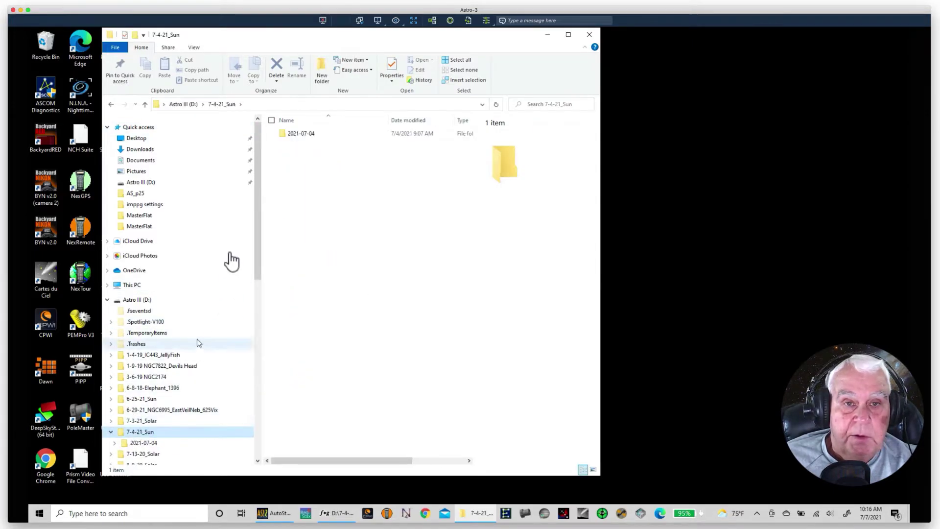
pyautogui.click(299, 132)
pyautogui.doubleClick(301, 134)
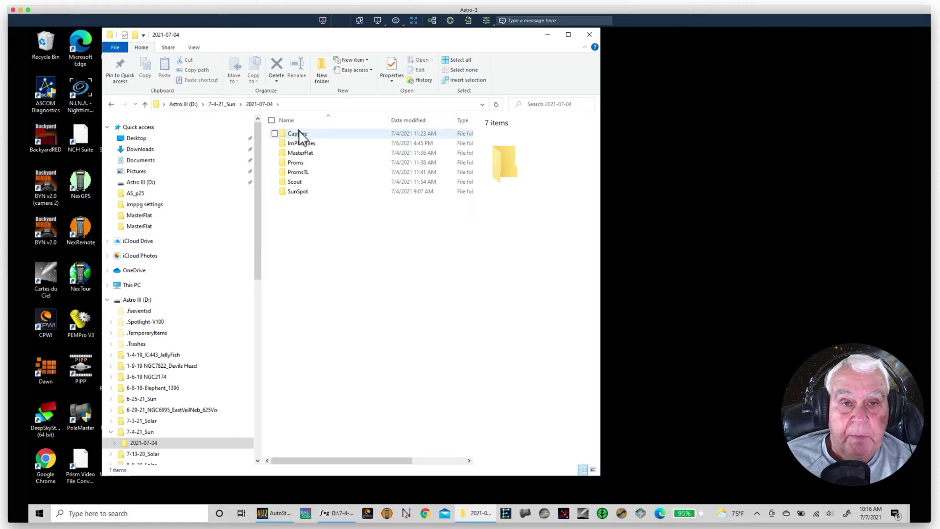
pyautogui.click(292, 192)
pyautogui.doubleClick(295, 191)
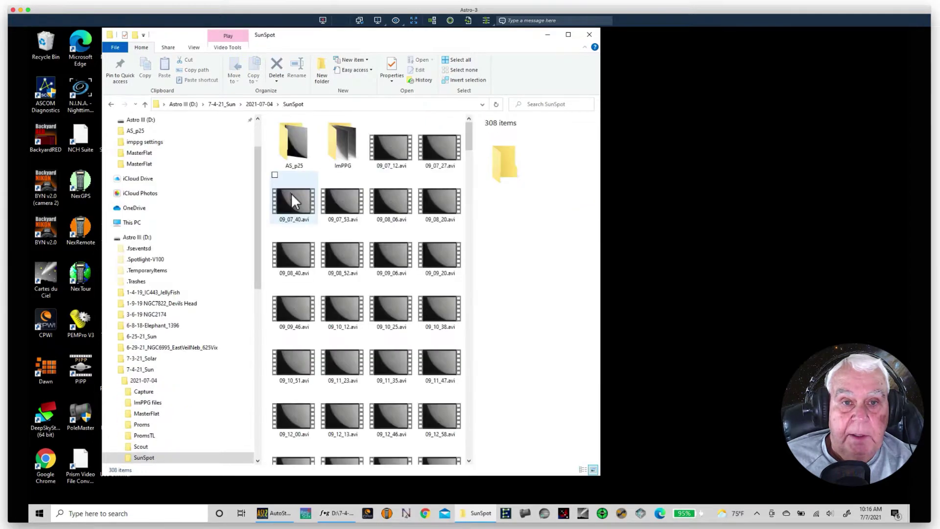
pyautogui.doubleClick(342, 152)
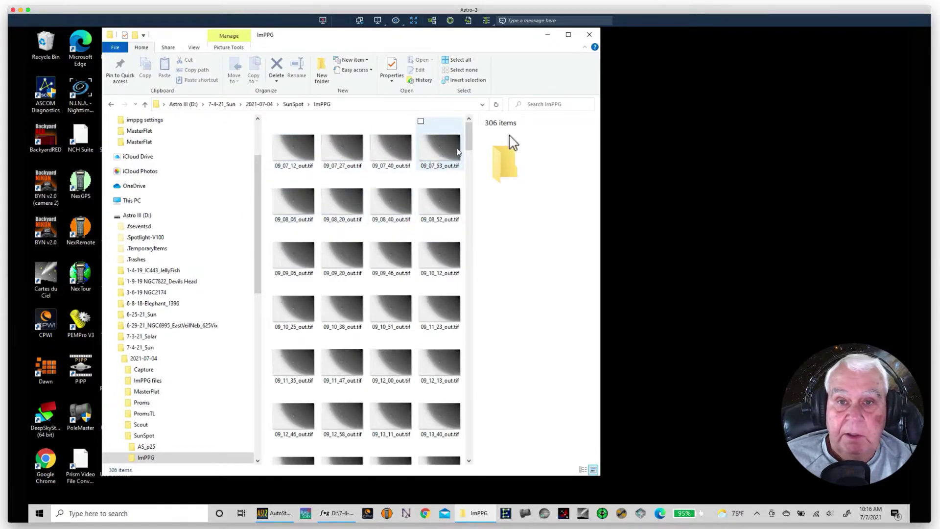
pyautogui.moveTo(466, 130); pyautogui.dragTo(425, 447)
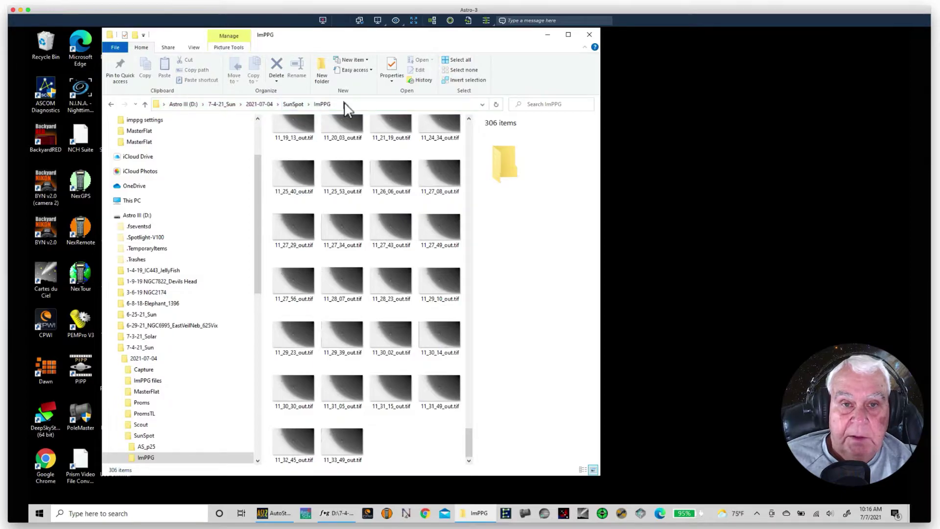
# Open 11_25_53_out.tif in Nebulosity to inspect the processed image, exit Nebulosity and reposition the File Explorer window.
pyautogui.click(342, 169)
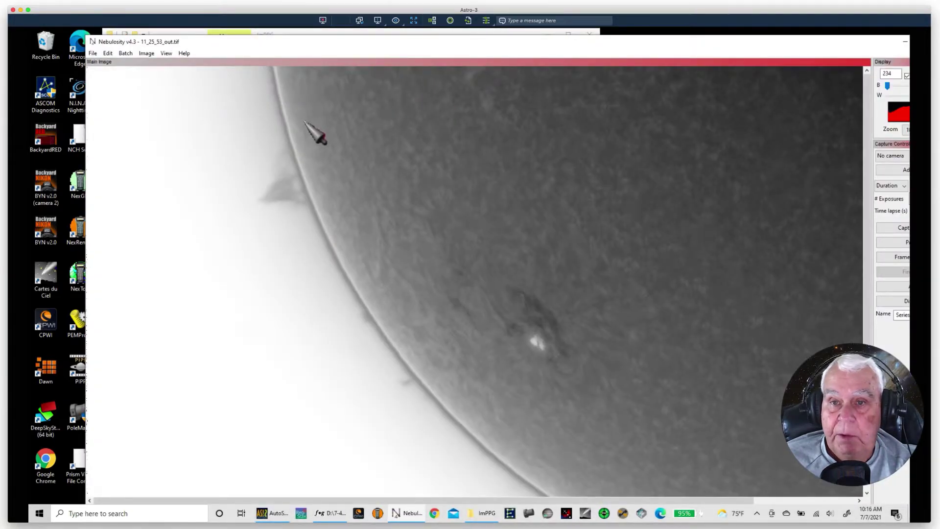
pyautogui.moveTo(414, 33); pyautogui.dragTo(340, 42)
pyautogui.click(547, 49)
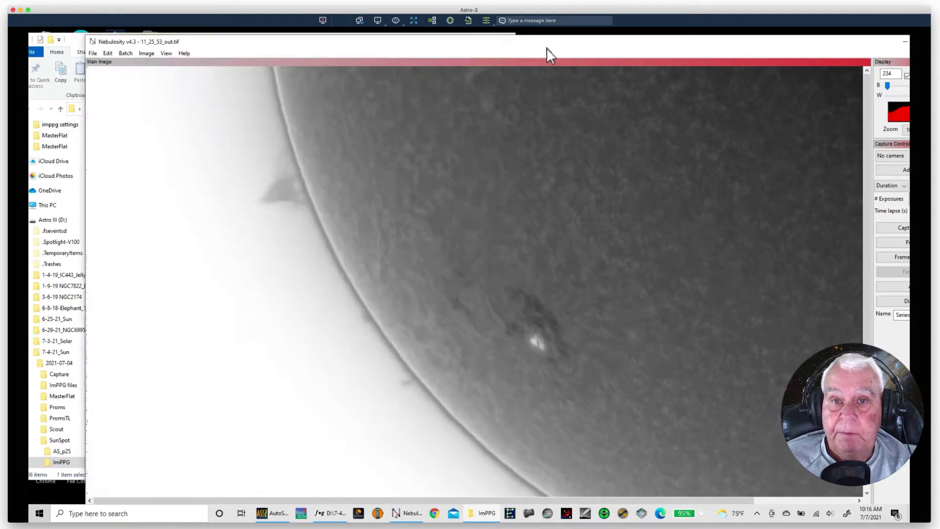
pyautogui.click(93, 53)
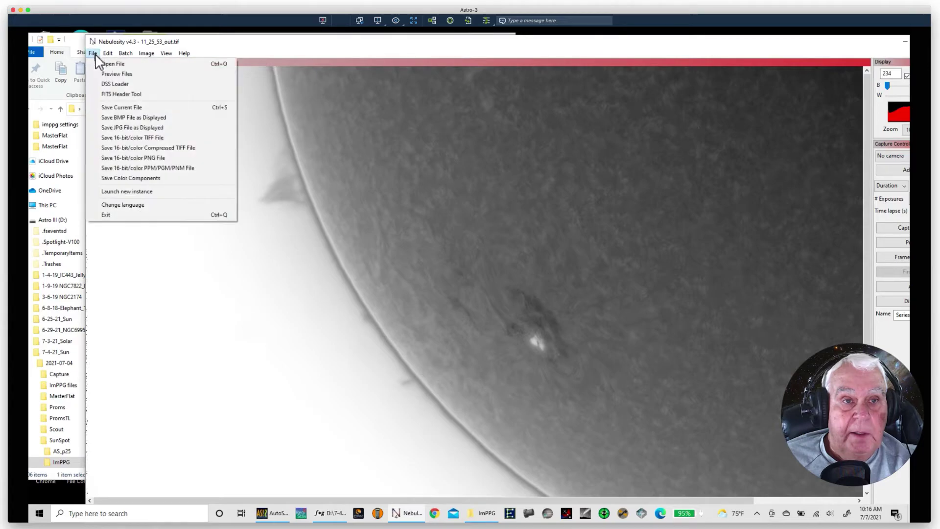
pyautogui.click(111, 215)
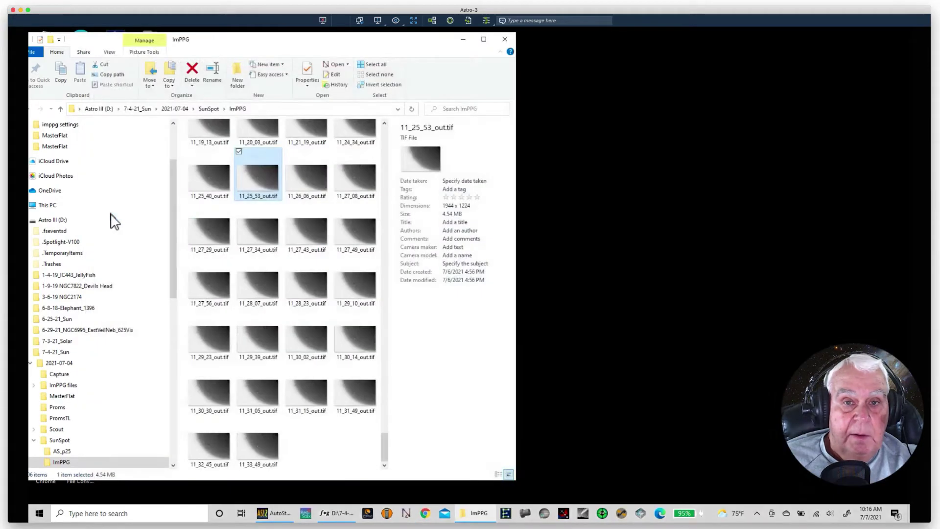
pyautogui.click(229, 51)
pyautogui.moveTo(263, 49); pyautogui.dragTo(403, 43)
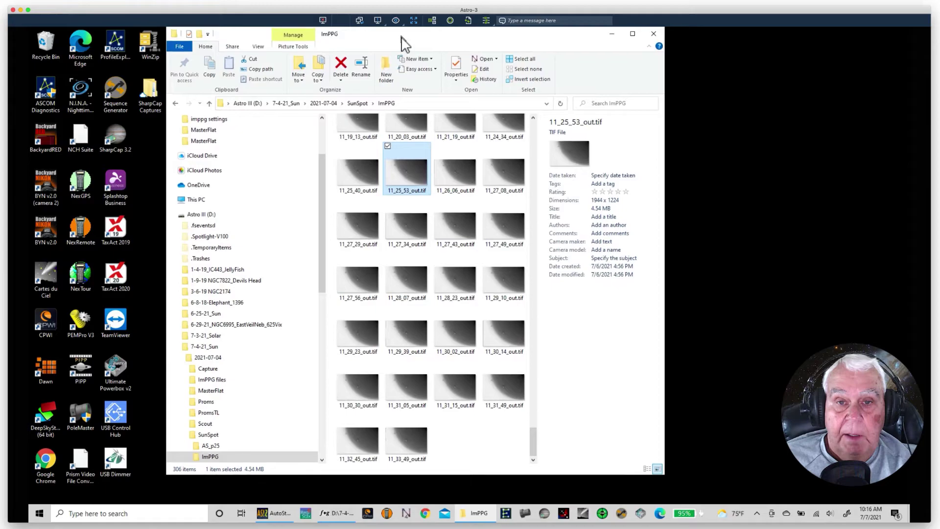
# Close the File Explorer window, switch to ImPPG and open the image alignment dialog, placing it beside the sunspot.
pyautogui.click(653, 34)
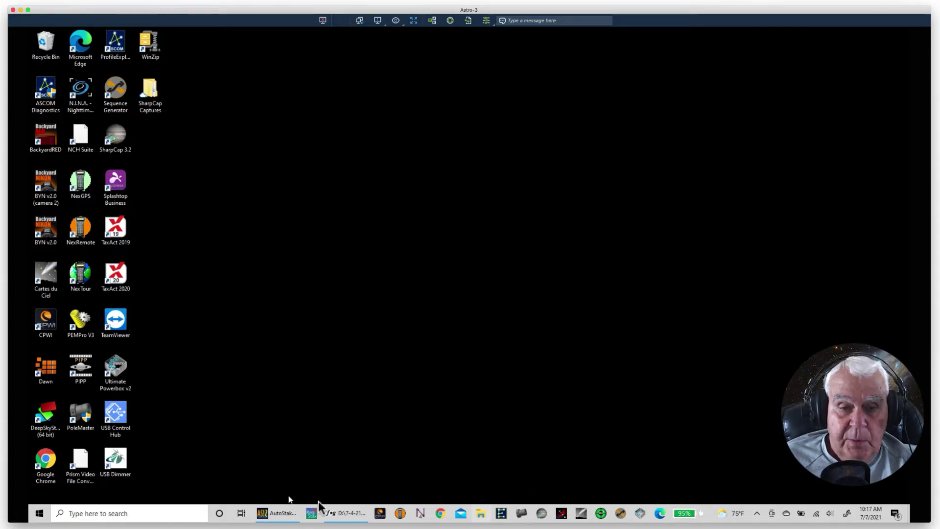
pyautogui.click(343, 514)
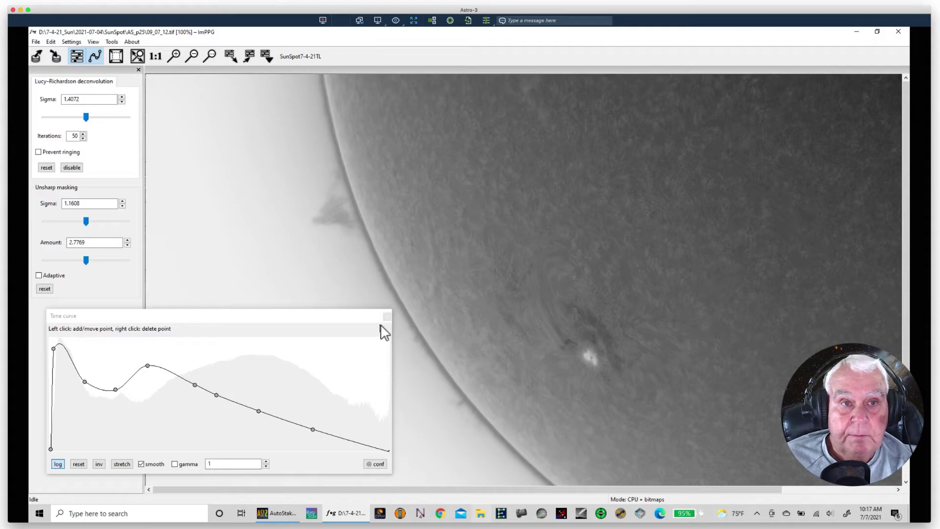
pyautogui.click(115, 57)
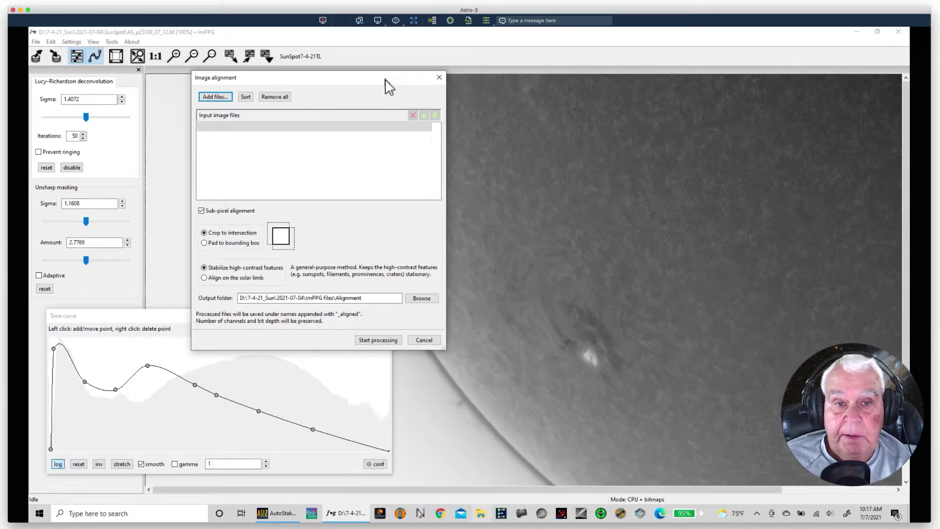
pyautogui.moveTo(384, 80); pyautogui.dragTo(270, 96)
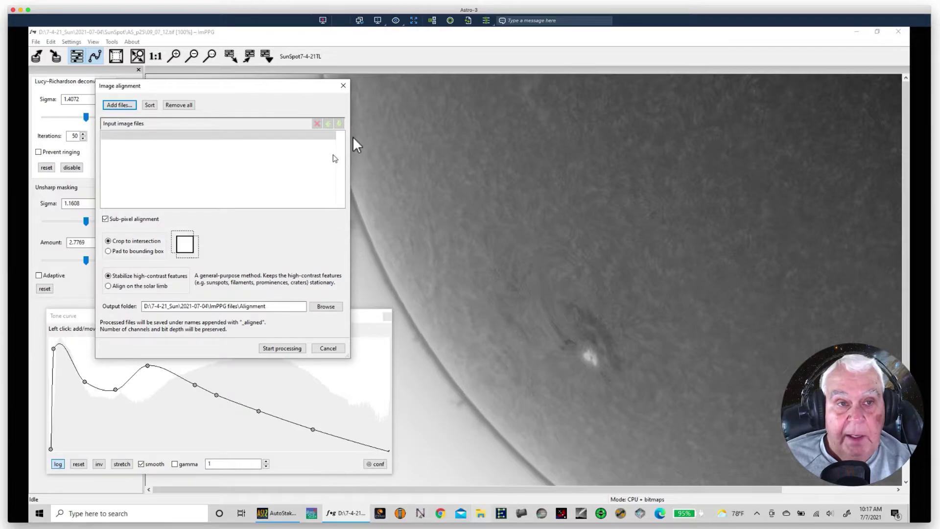
pyautogui.moveTo(218, 89); pyautogui.dragTo(176, 211)
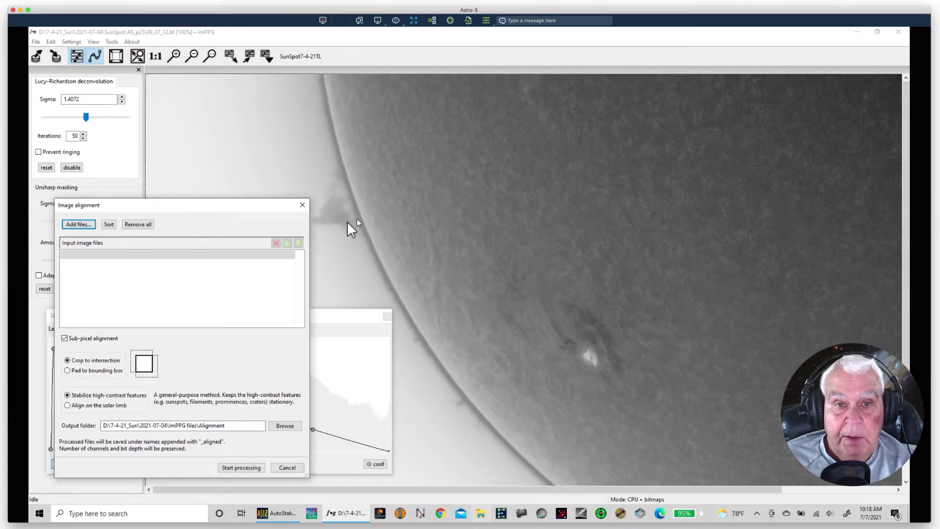
pyautogui.moveTo(224, 202); pyautogui.dragTo(254, 155)
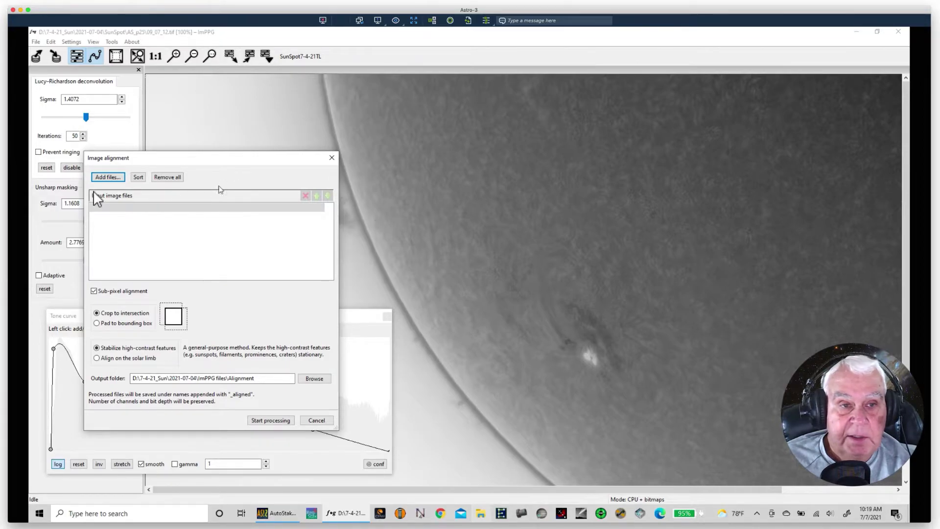
# Start adding alignment input files and browse to the ImPPG folder under Astro III (D:), 7-4-21_Sun, 2021-07-04, SunSpot.
pyautogui.click(104, 177)
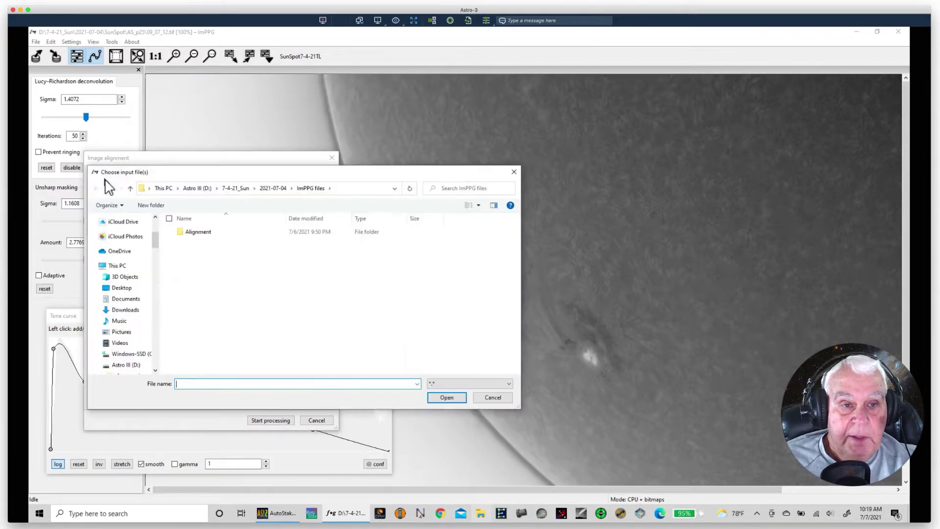
pyautogui.click(395, 189)
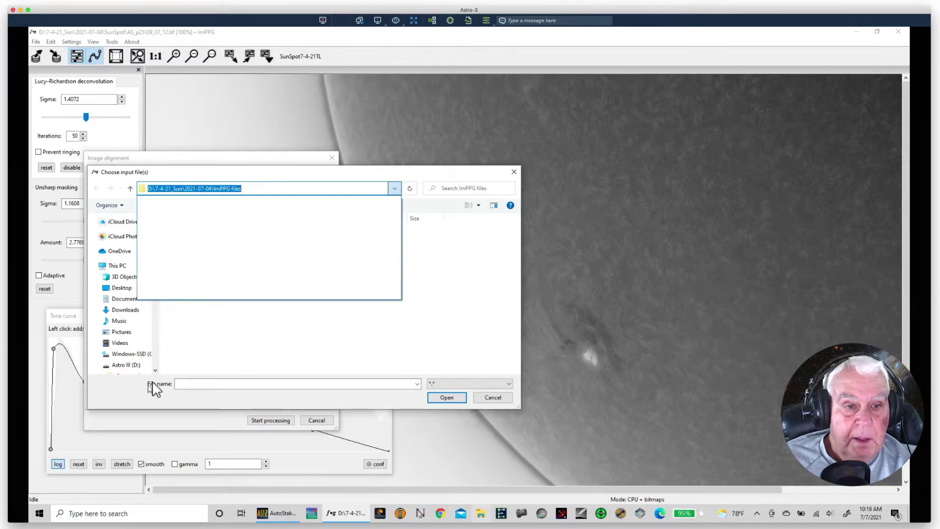
pyautogui.click(131, 367)
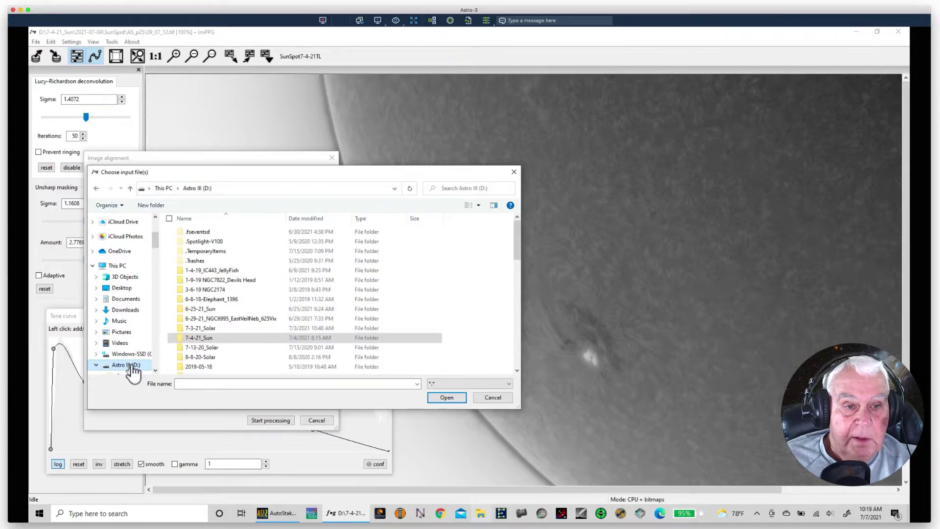
pyautogui.click(180, 340)
pyautogui.doubleClick(180, 340)
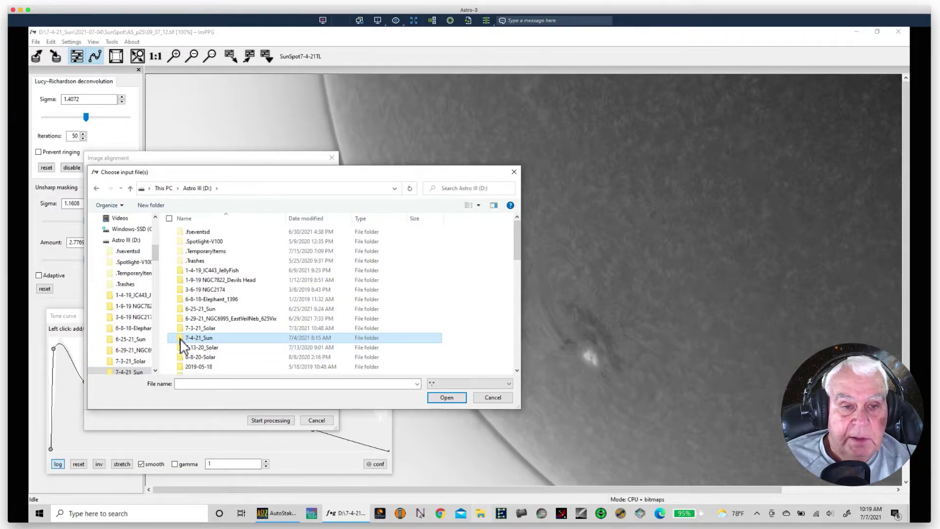
pyautogui.doubleClick(185, 233)
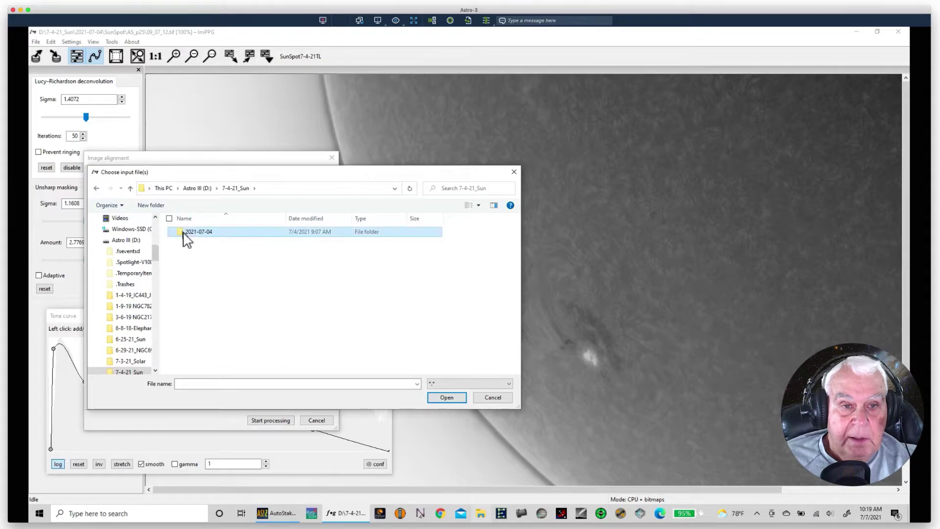
pyautogui.doubleClick(193, 290)
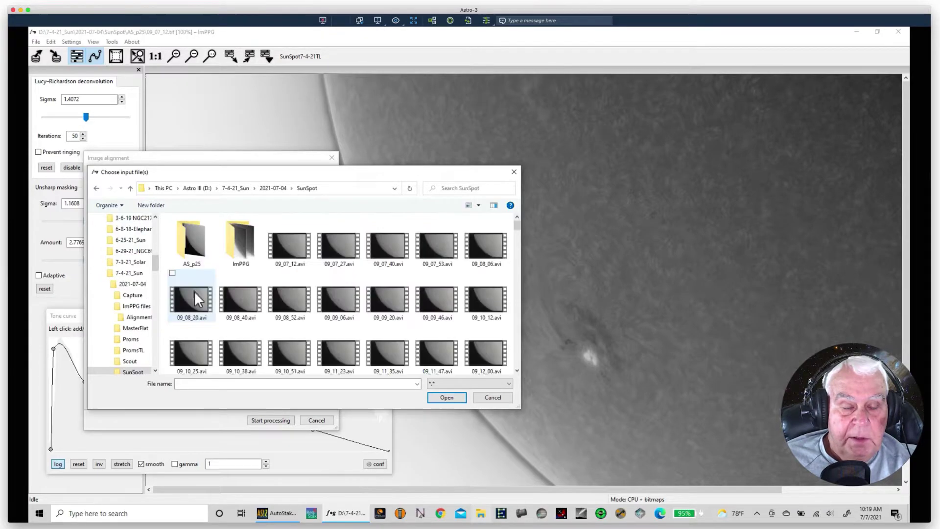
pyautogui.doubleClick(244, 249)
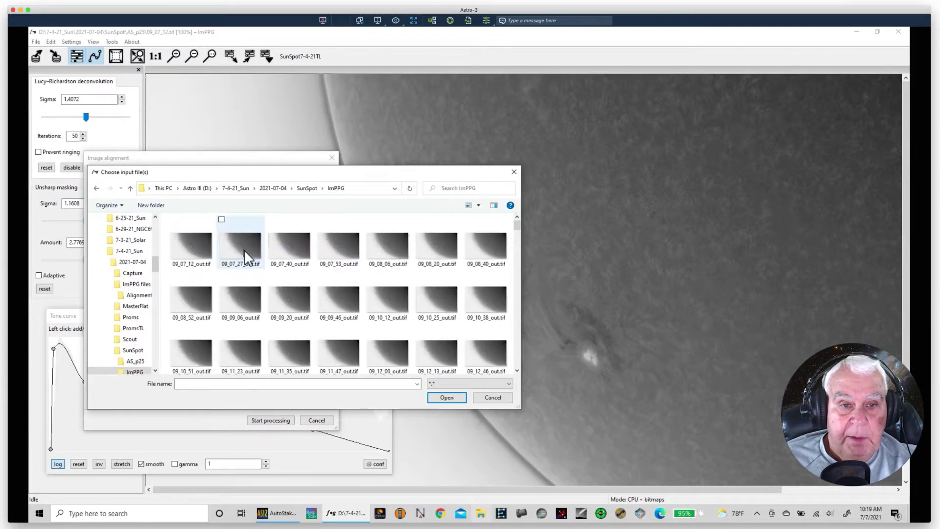
# Add all TIFs from 09_07_12_out.tif through 11_33_49_out.tif as alignment inputs and start the alignment processing.
pyautogui.click(188, 250)
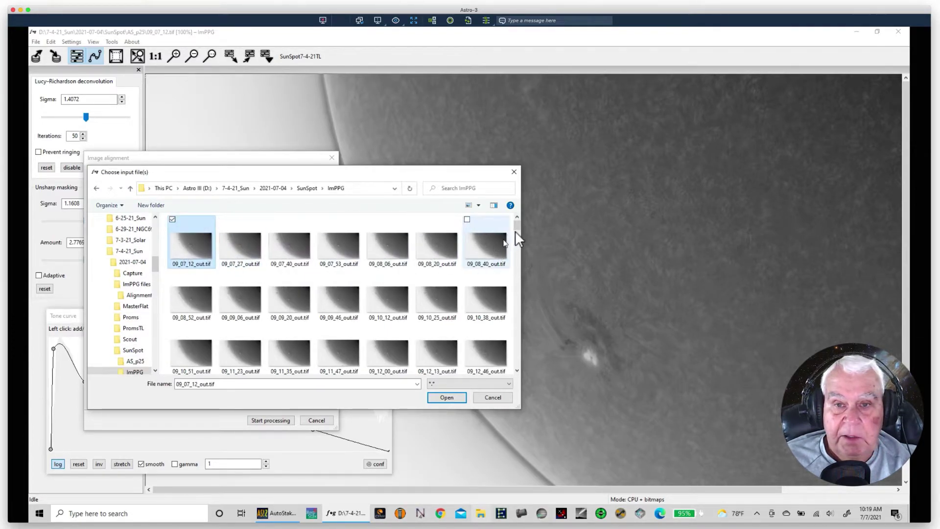
pyautogui.moveTo(517, 227); pyautogui.dragTo(517, 382)
pyautogui.keyDown('shift'); pyautogui.click(406, 357); pyautogui.keyUp('shift')
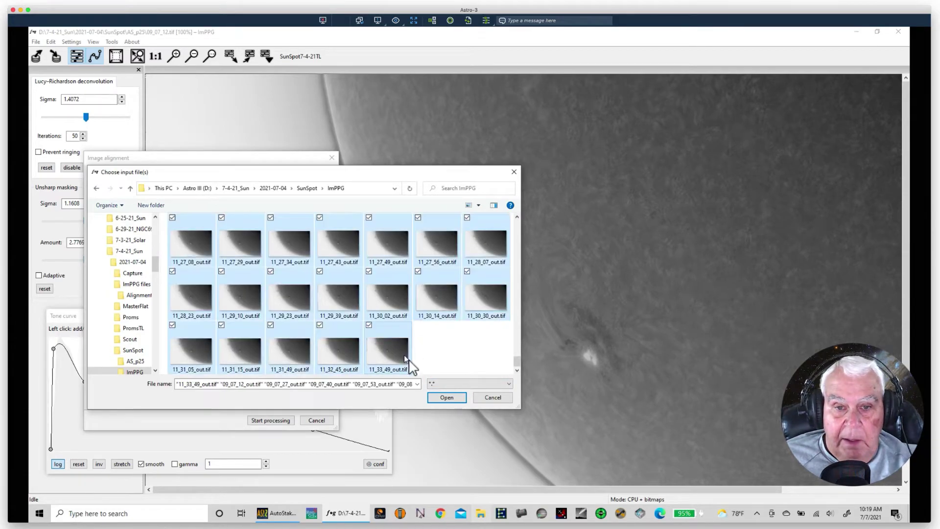
pyautogui.click(460, 401)
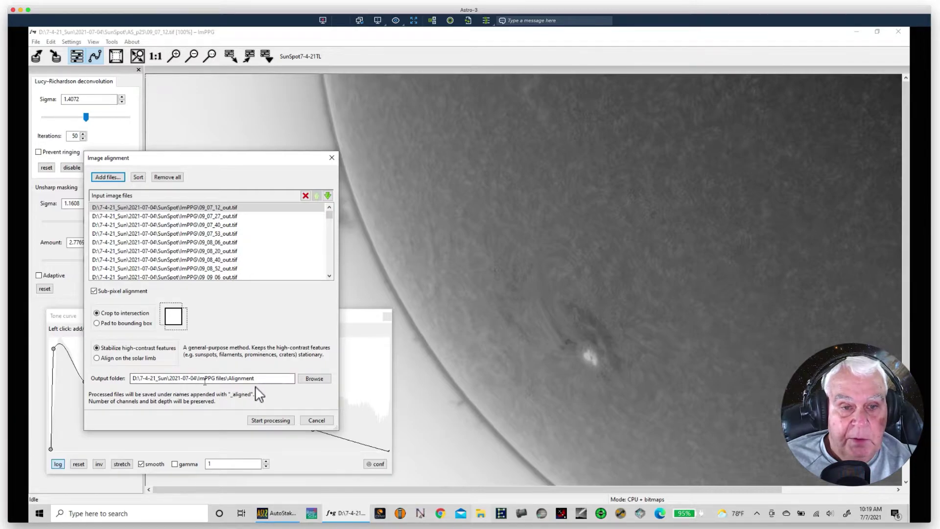
pyautogui.click(276, 421)
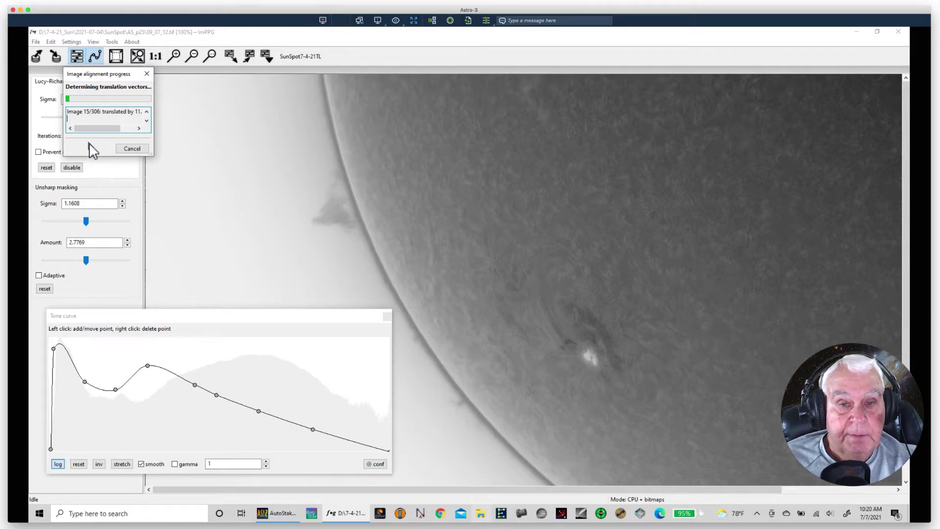
# Show the desktop and open a new maximized File Explorer window.
pyautogui.press('super+d')
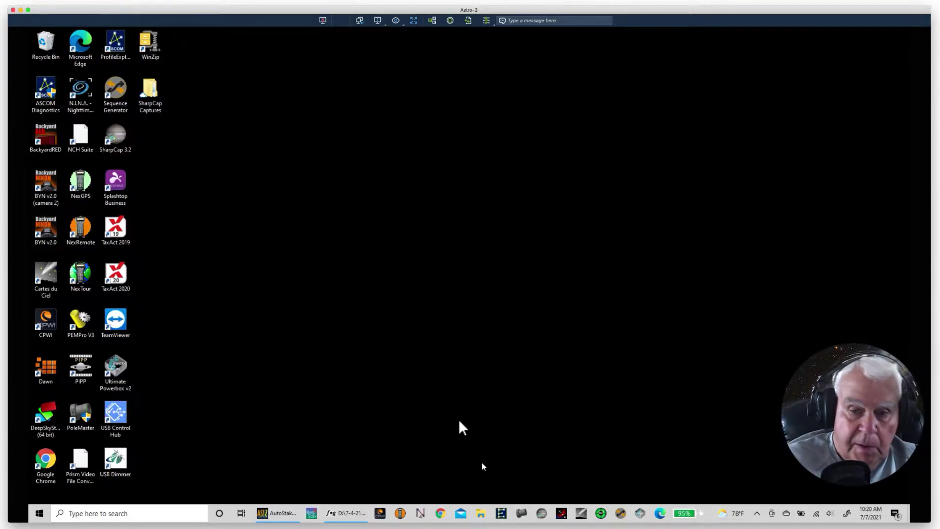
pyautogui.click(480, 513)
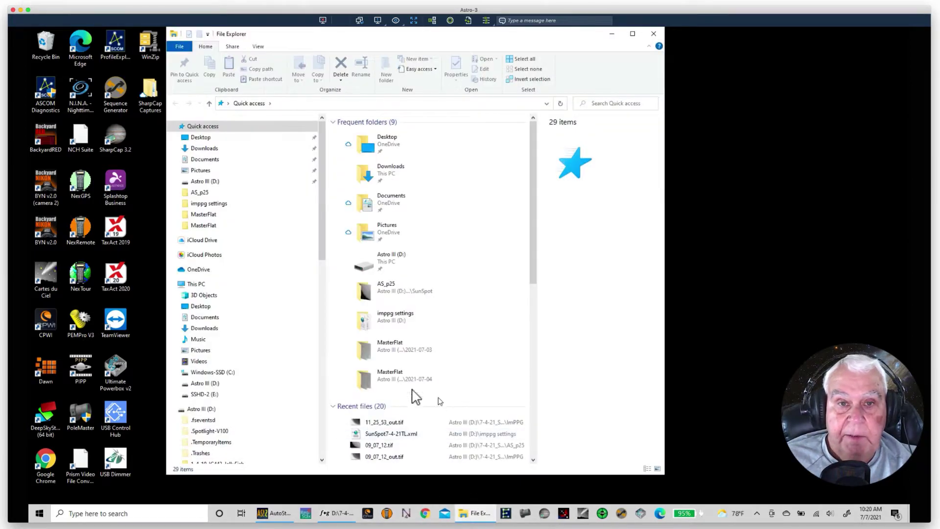
pyautogui.moveTo(280, 33); pyautogui.dragTo(248, 27)
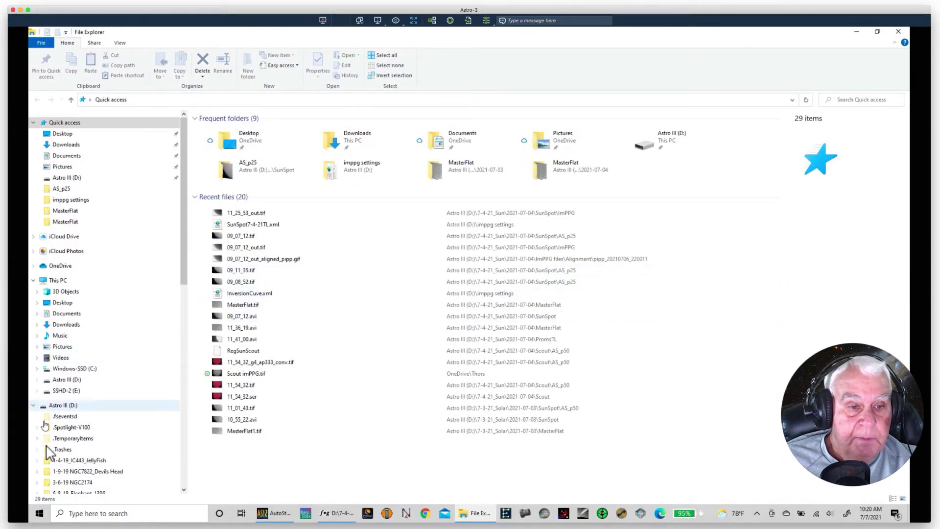
# Open the ImPPG folder under 7-4-21_Sun, 2021-07-04, SunSpot and review its processed TIFs through to the last file.
pyautogui.moveTo(187, 286); pyautogui.dragTo(182, 351)
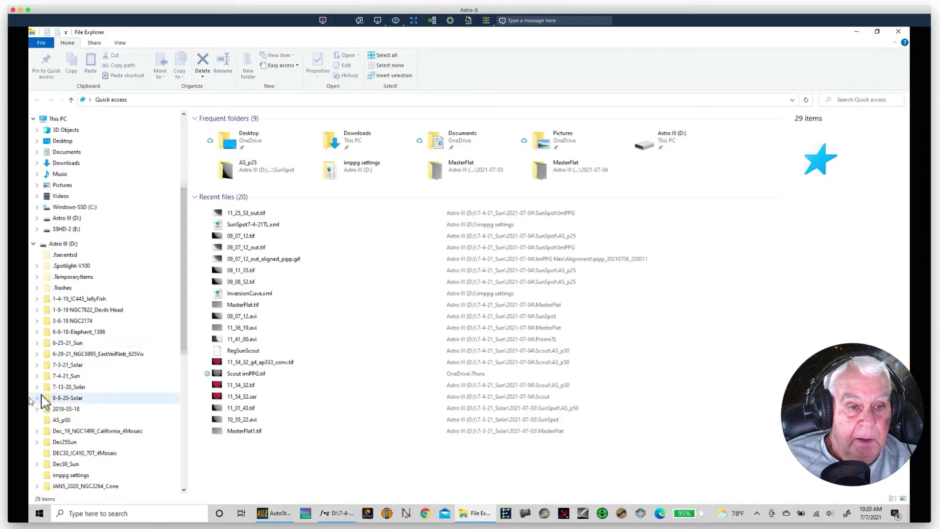
pyautogui.click(59, 376)
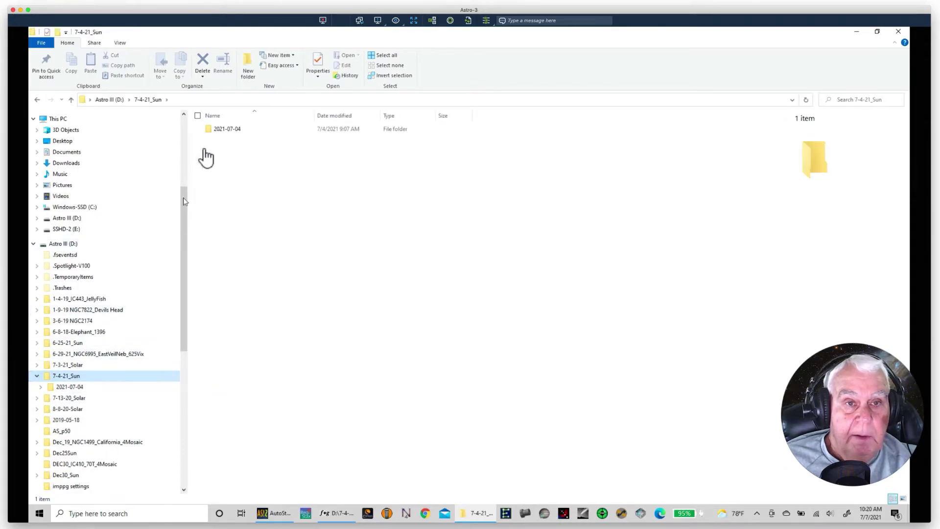
pyautogui.doubleClick(213, 129)
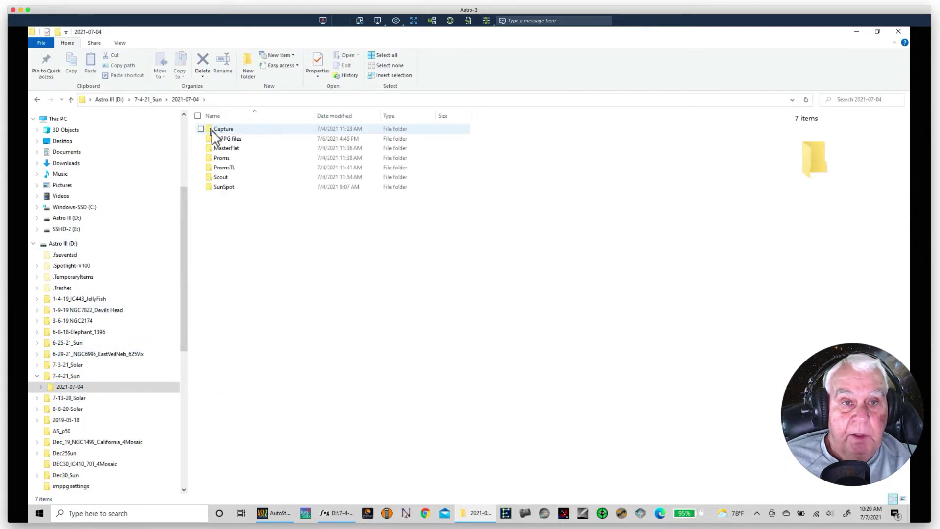
pyautogui.doubleClick(213, 188)
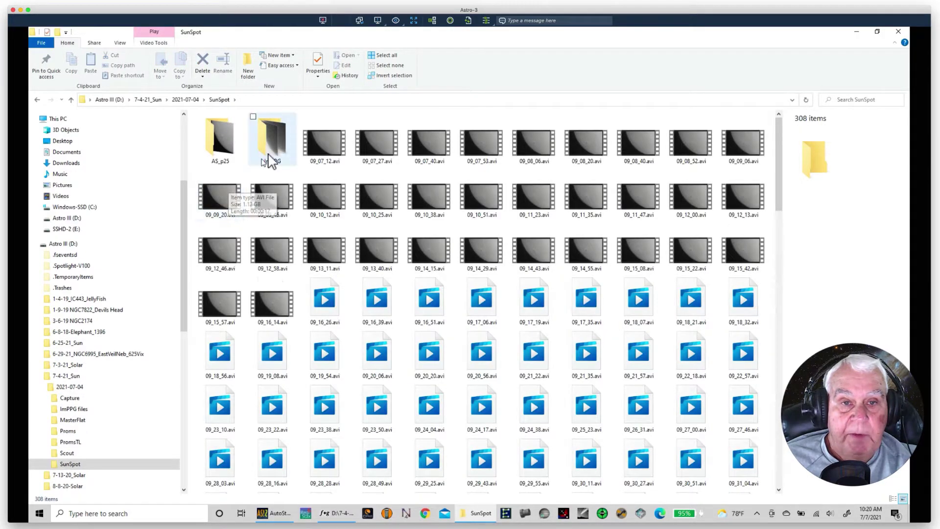
pyautogui.doubleClick(273, 145)
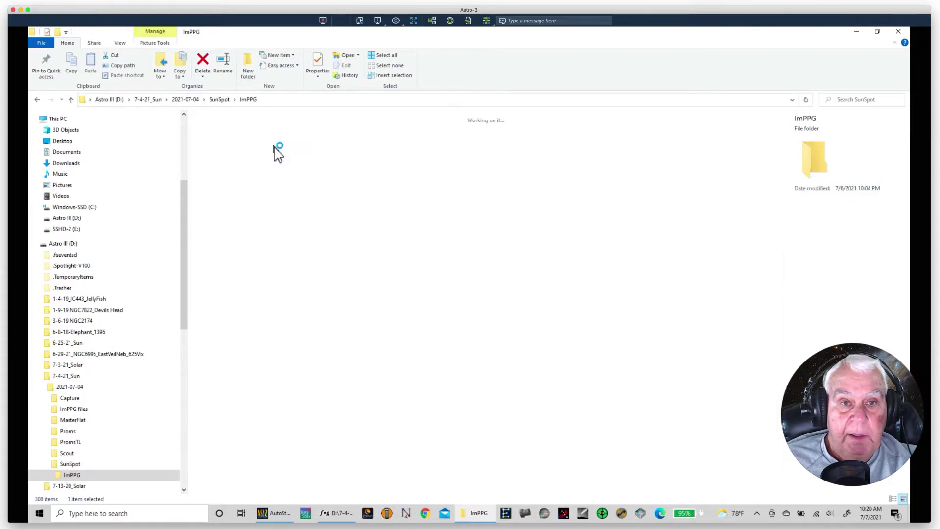
pyautogui.click(273, 145)
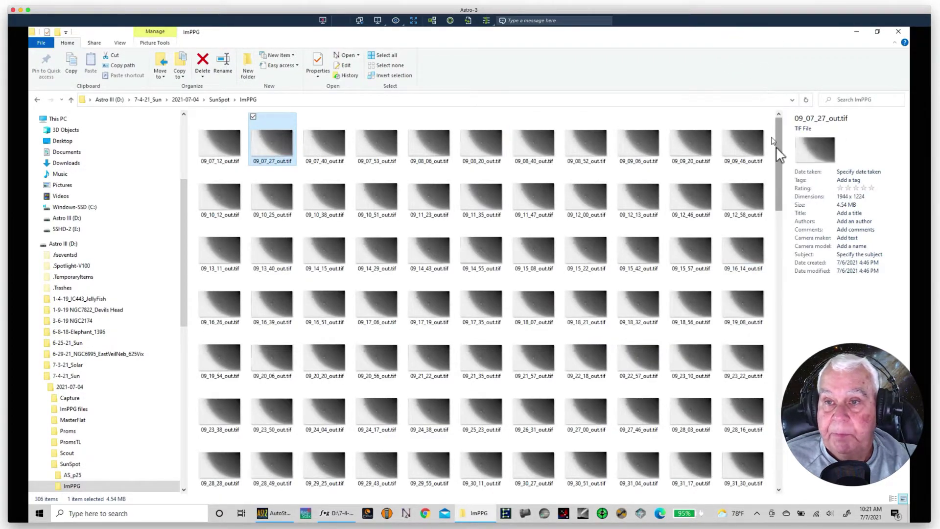
pyautogui.moveTo(778, 157); pyautogui.dragTo(777, 421)
pyautogui.moveTo(769, 502); pyautogui.dragTo(764, 512)
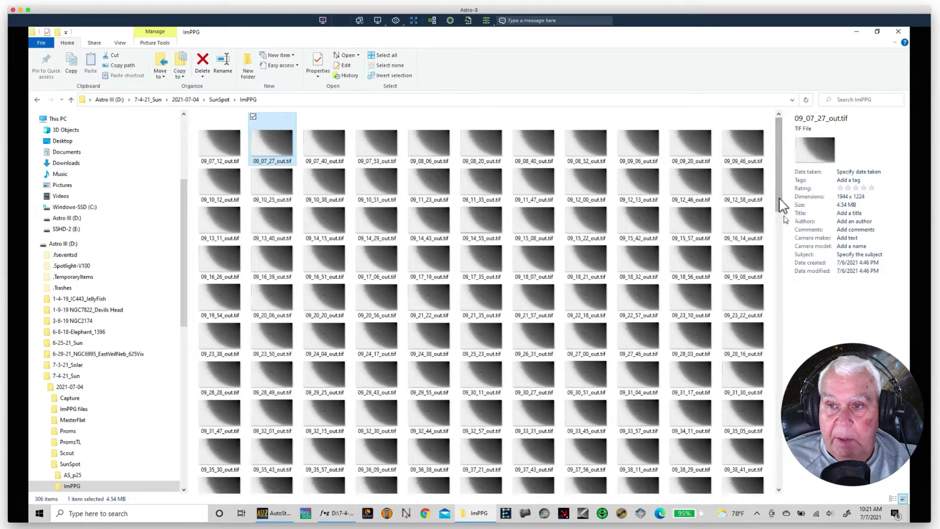
pyautogui.moveTo(780, 206); pyautogui.dragTo(779, 471)
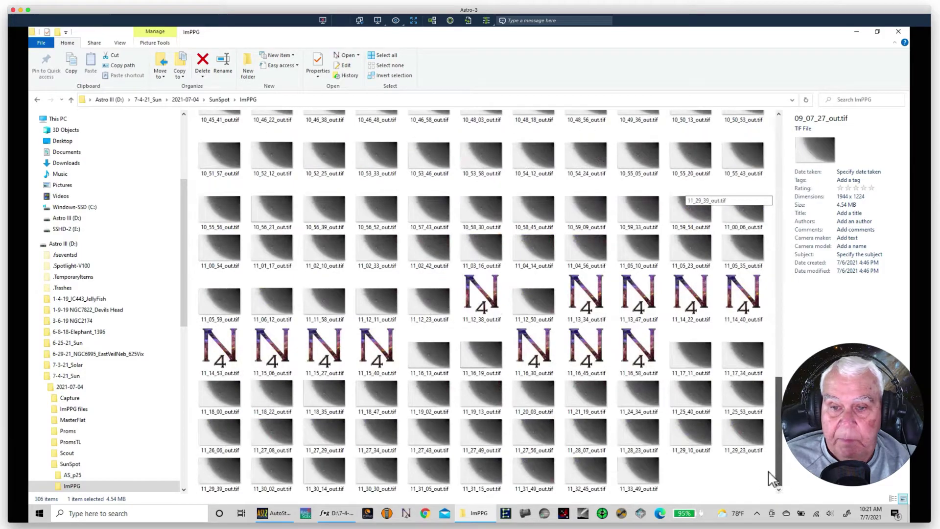
# Go up to the SunSpot folder and look through its source AVI videos to the end.
pyautogui.click(71, 100)
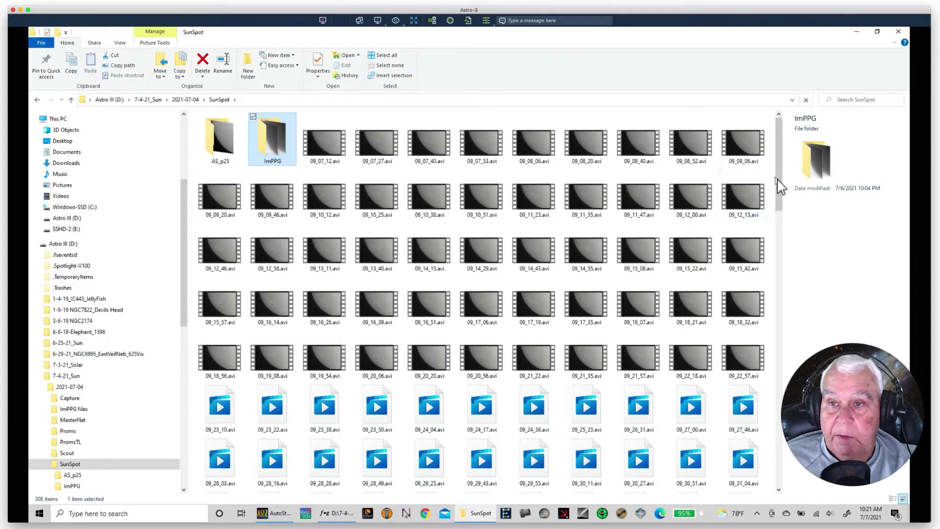
pyautogui.moveTo(776, 227); pyautogui.dragTo(751, 464)
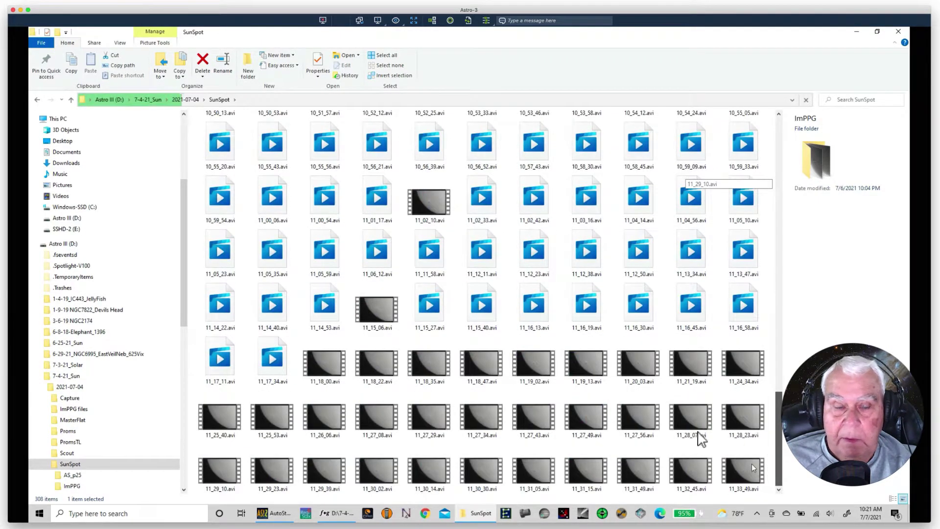
pyautogui.scroll(1, 698, 434)
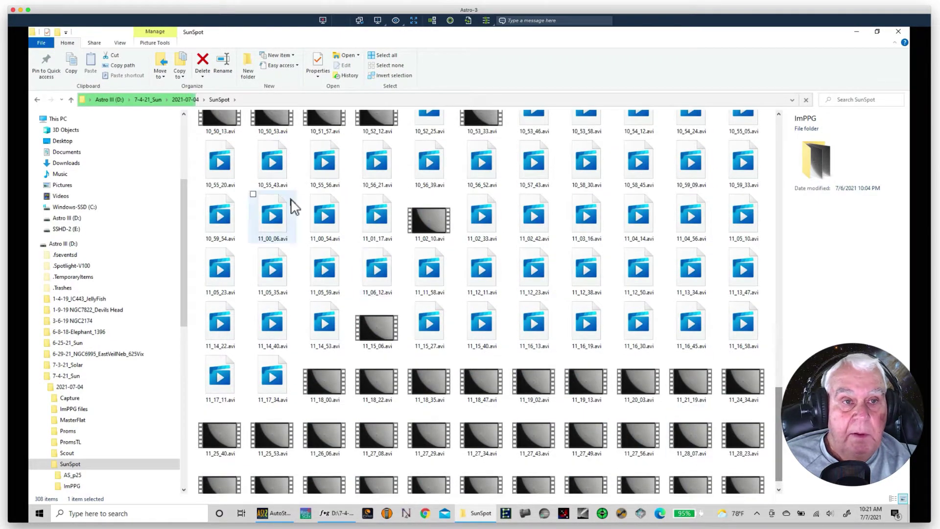
# Return to the 2021-07-04 folder, open Alignment under ImPPG files to view the aligned TIFs, and open its pipp_20210706_220011 subfolder.
pyautogui.click(69, 98)
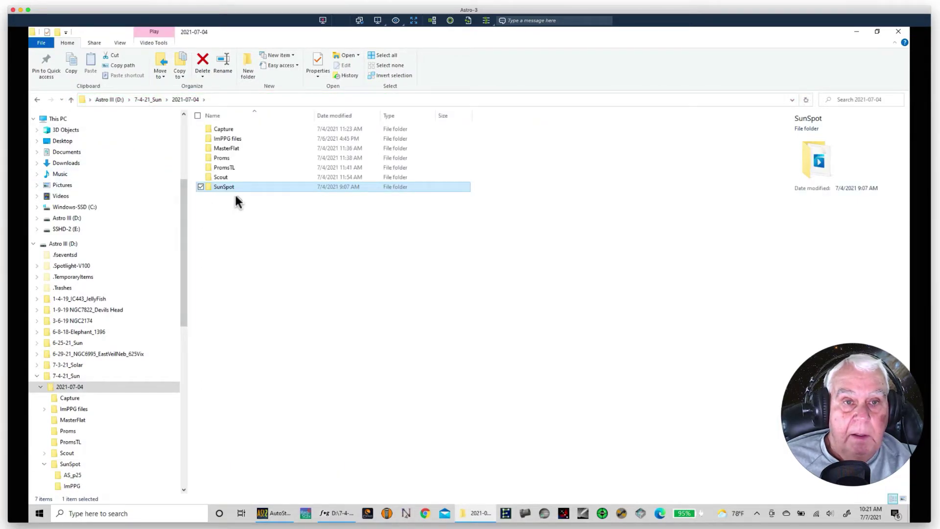
pyautogui.doubleClick(214, 138)
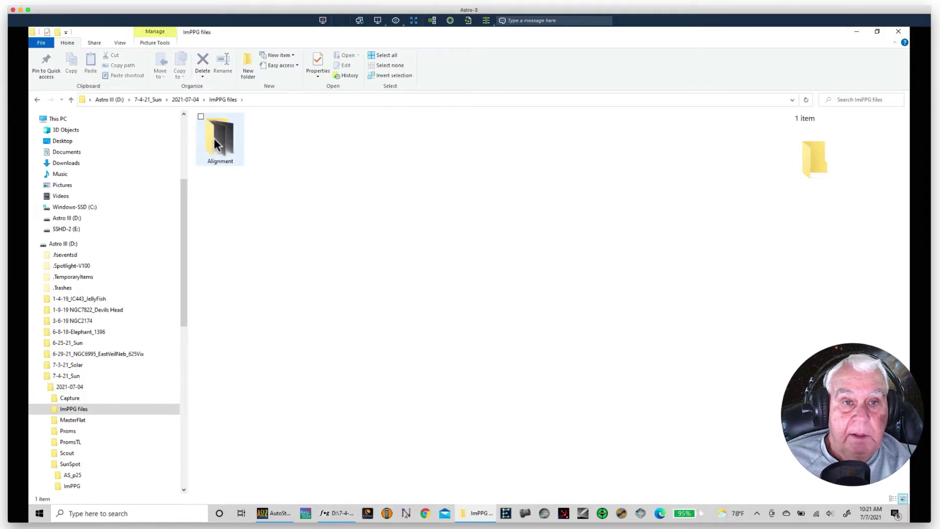
pyautogui.doubleClick(213, 138)
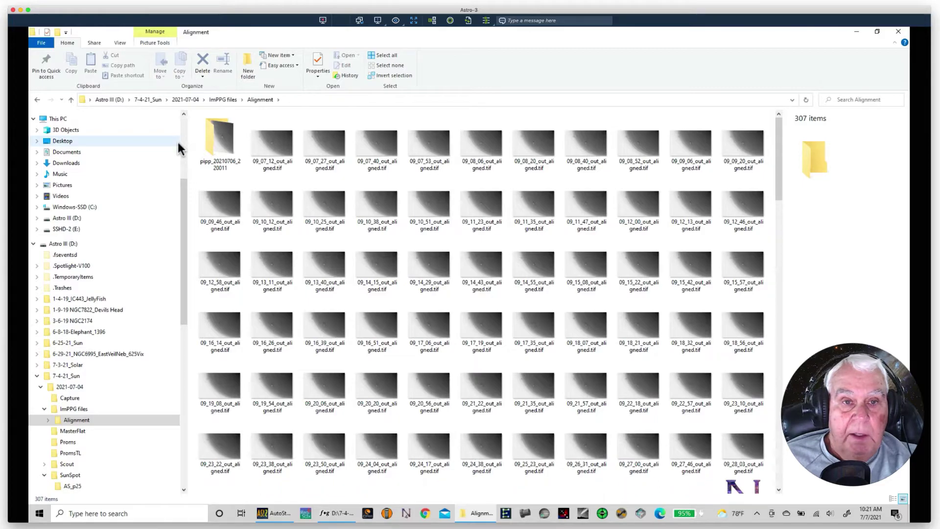
pyautogui.doubleClick(224, 143)
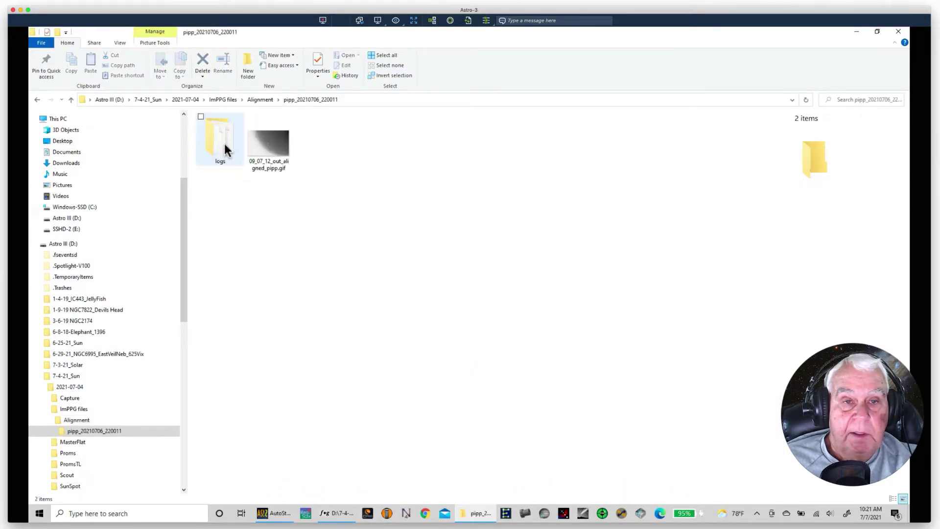
# View the PIPP animation 09_07_12_out_aligned_pipp.gif, then close it and the File Explorer window.
pyautogui.click(258, 146)
pyautogui.doubleClick(259, 146)
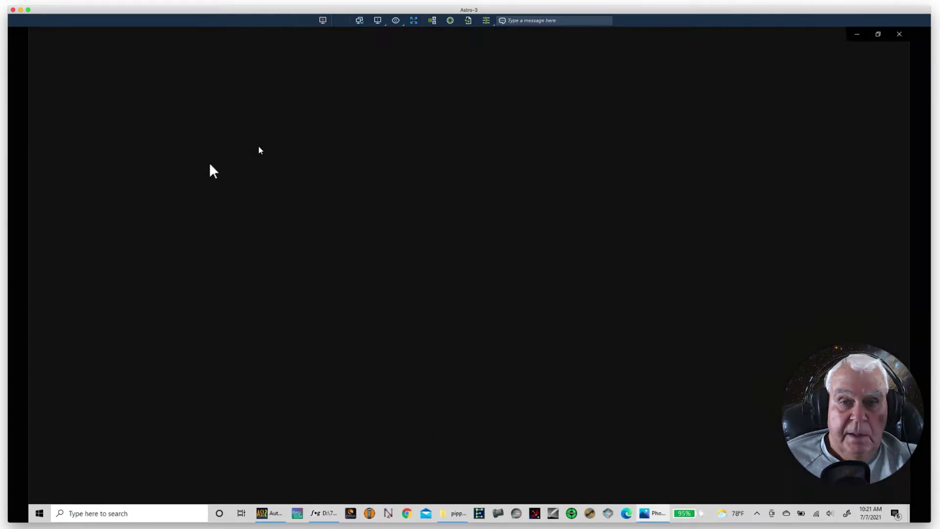
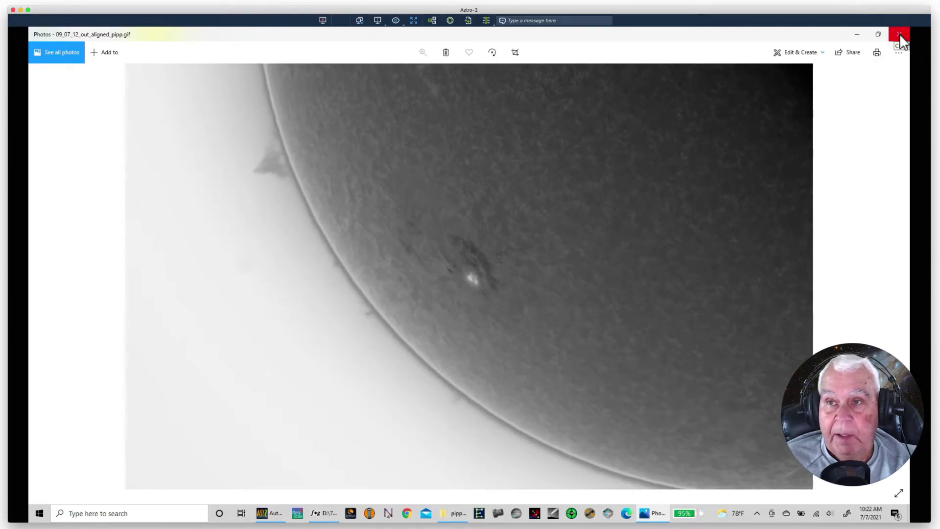
pyautogui.click(900, 35)
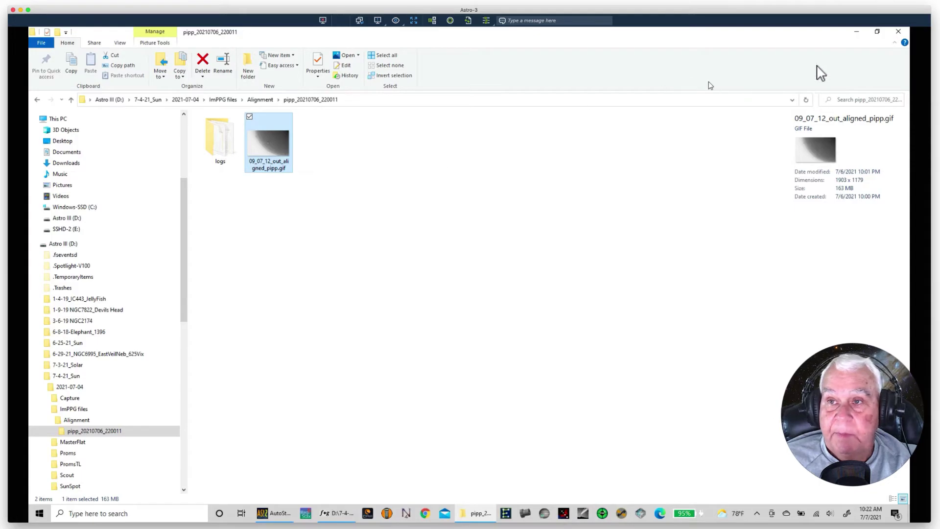
pyautogui.click(899, 35)
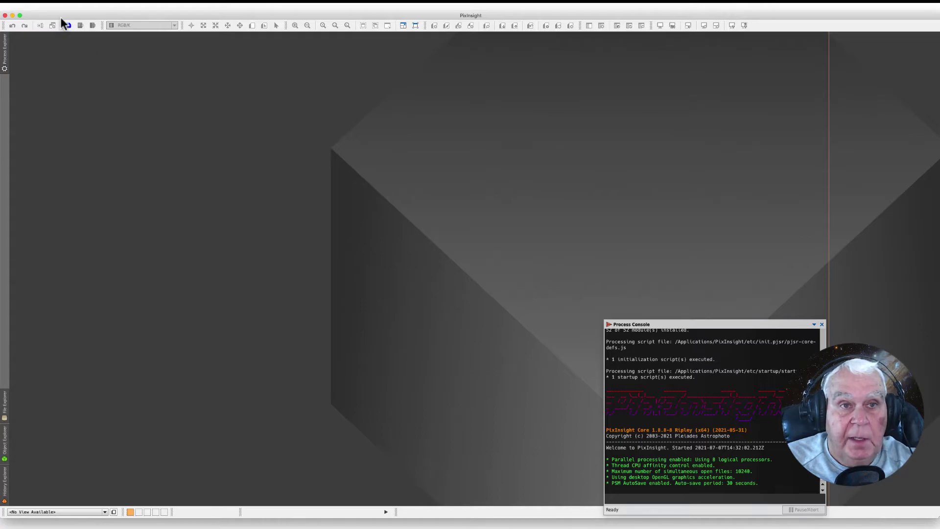
# Switch to PixInsight and load the saved .xpsm process icon set from the desktop's Process Icons folder.
pyautogui.click(174, 8)
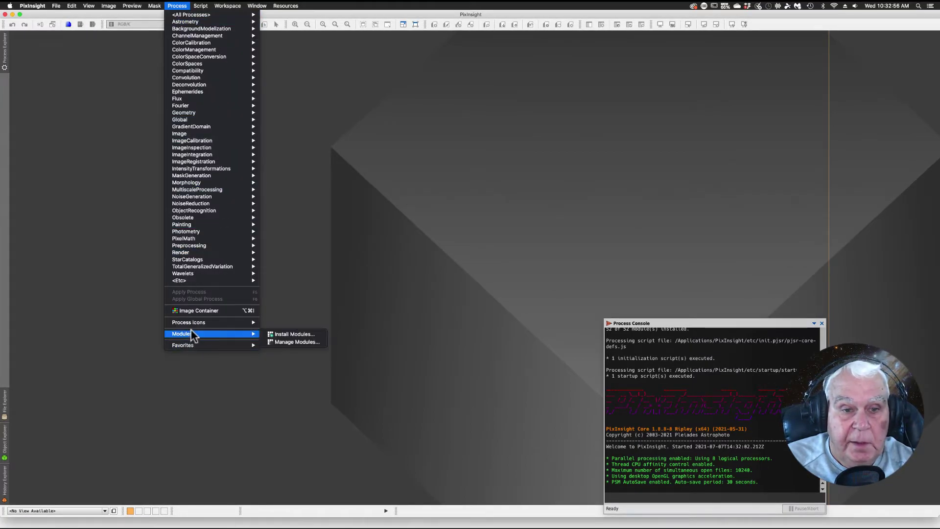
pyautogui.moveTo(190, 324)
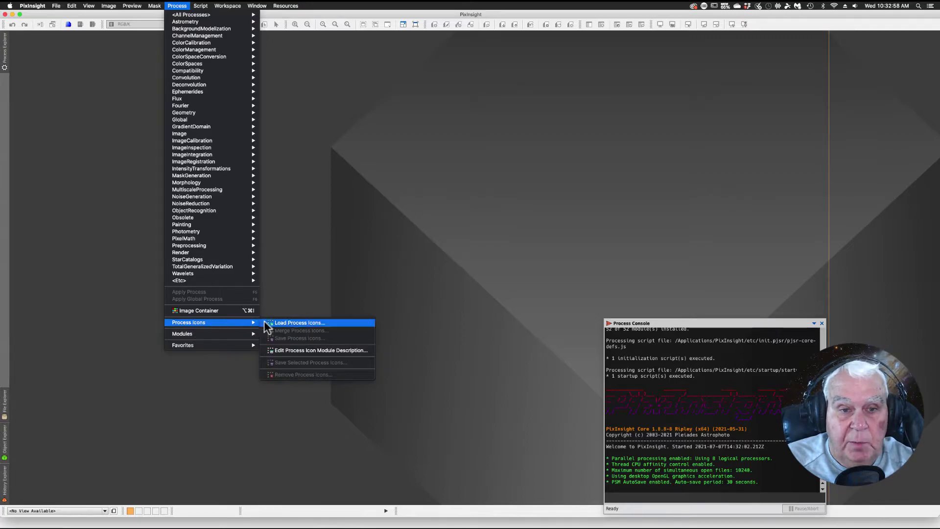
pyautogui.click(288, 325)
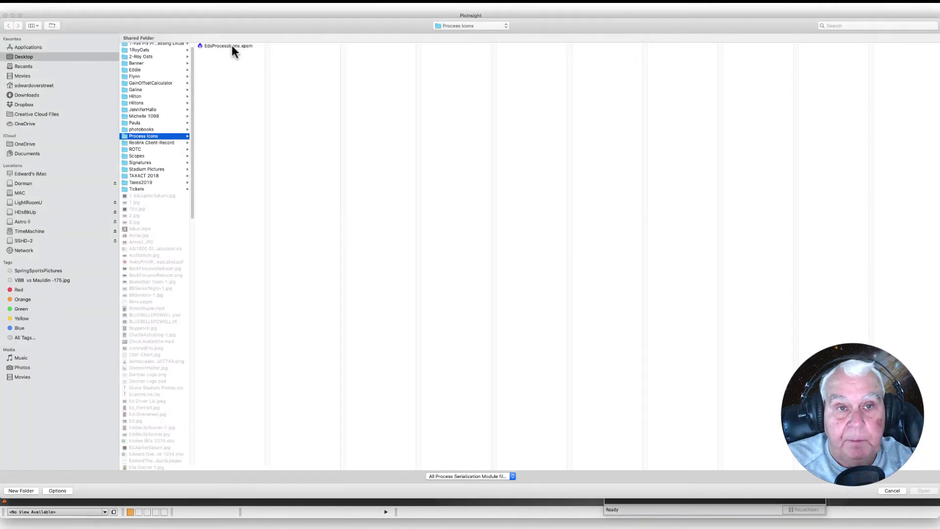
pyautogui.click(231, 45)
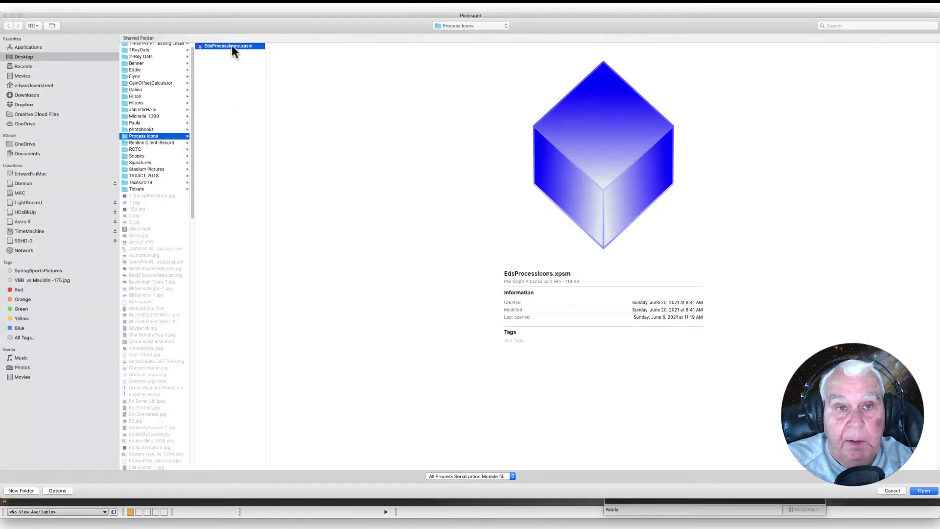
pyautogui.click(923, 490)
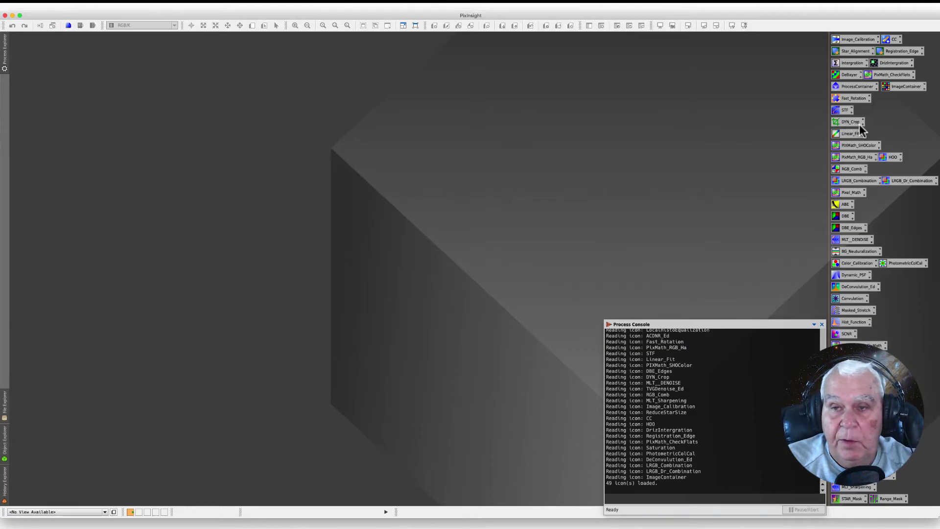
pyautogui.click(176, 6)
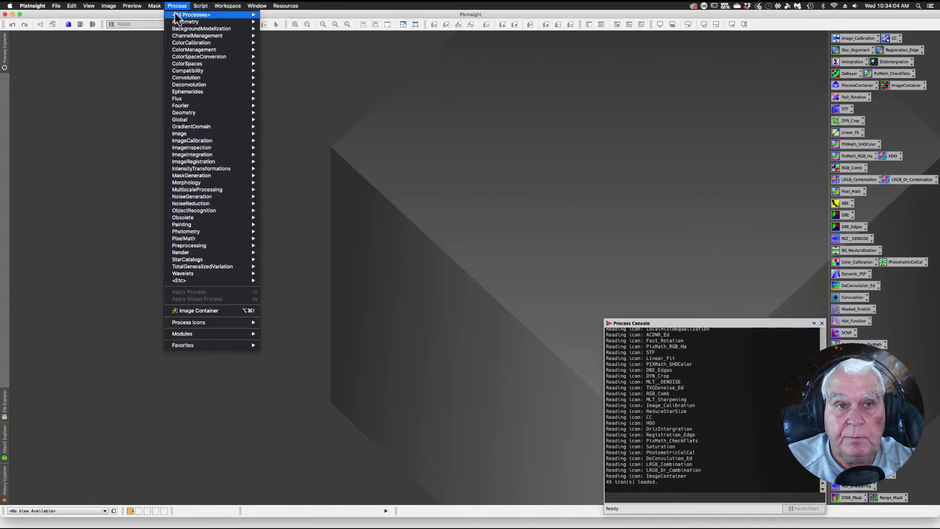
pyautogui.moveTo(176, 17)
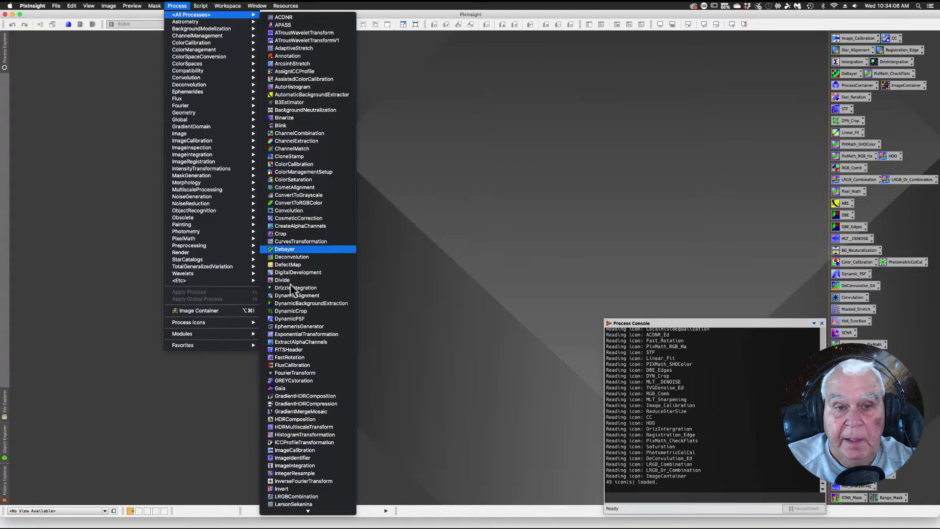
pyautogui.moveTo(308, 512)
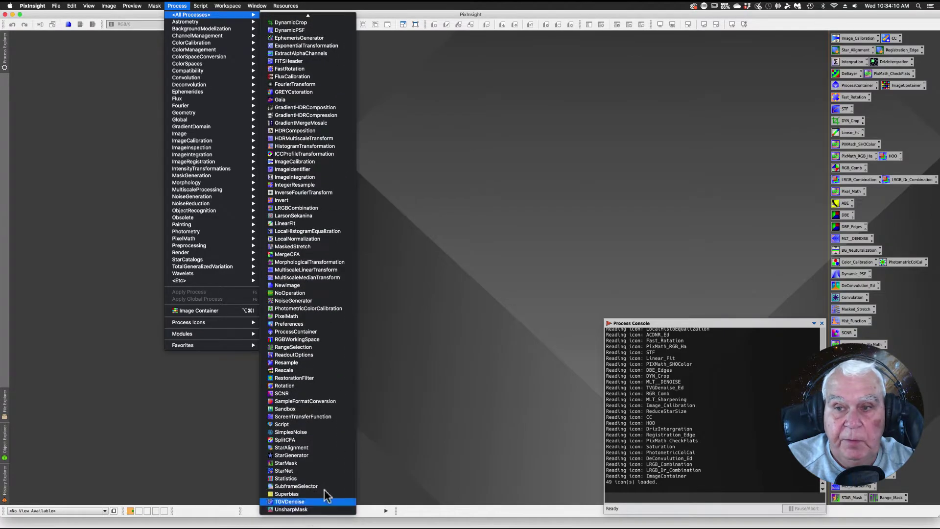
pyautogui.click(450, 234)
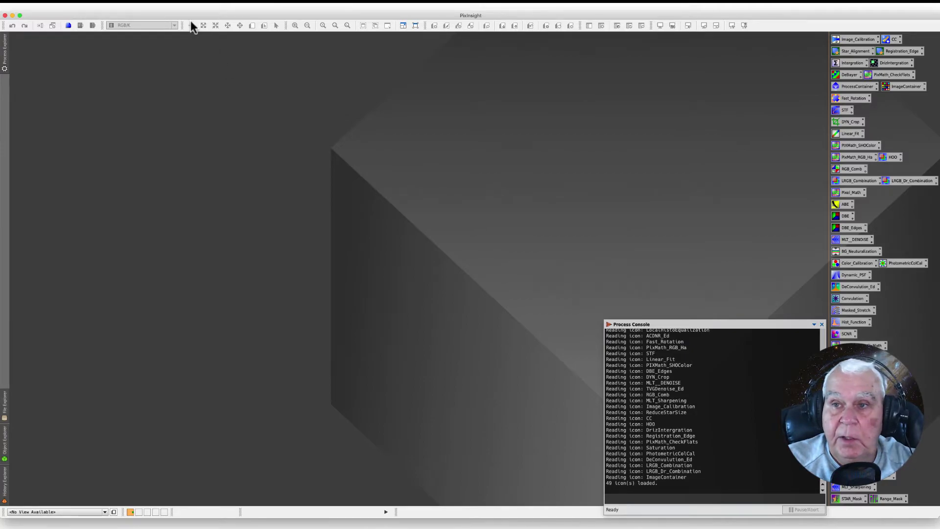
# Open the Blink process and move its window slightly up and to the right in the workspace.
pyautogui.click(177, 6)
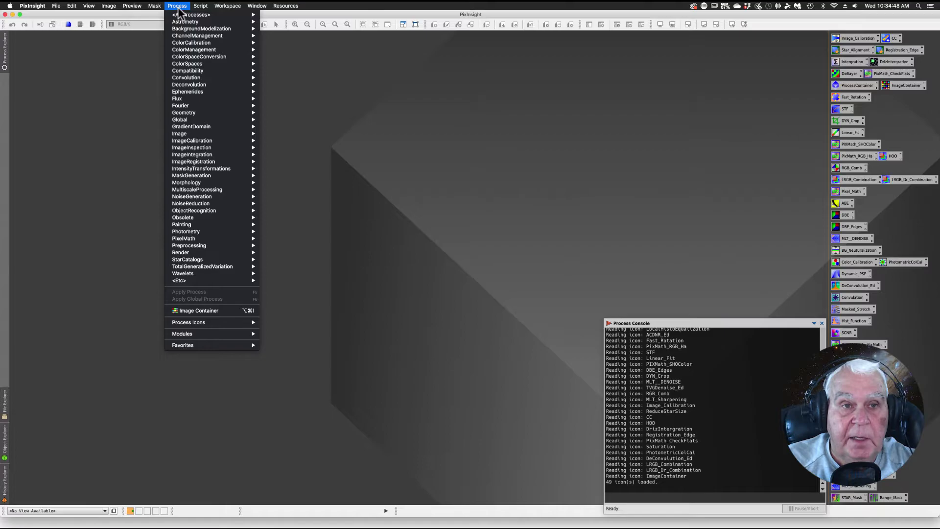
pyautogui.moveTo(183, 16)
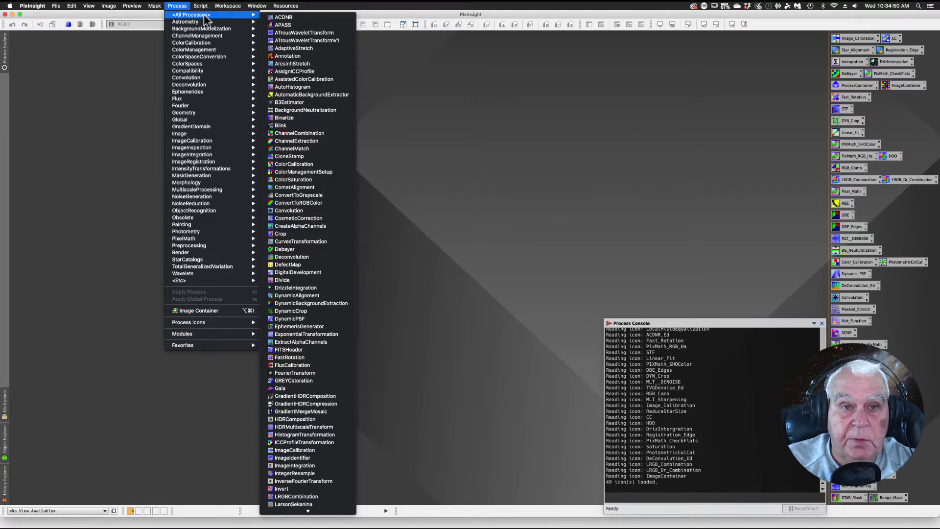
pyautogui.click(288, 126)
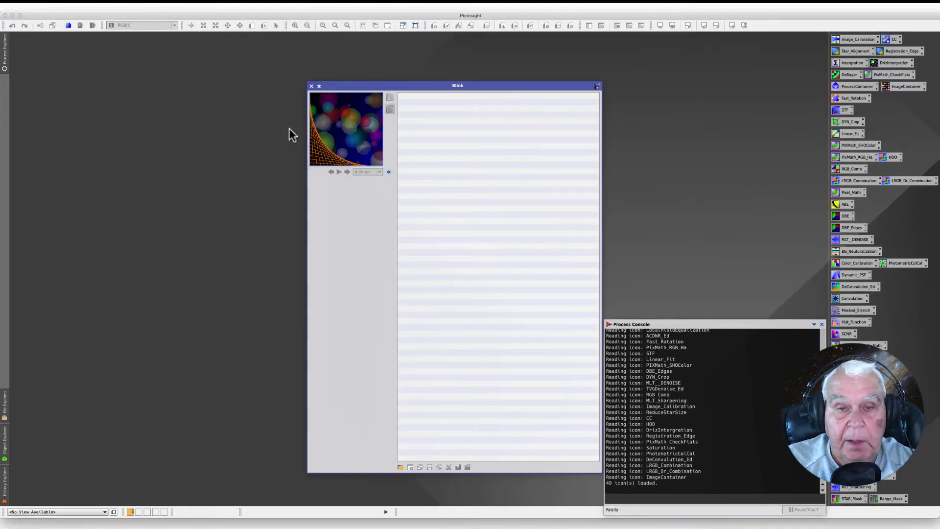
pyautogui.moveTo(373, 88); pyautogui.dragTo(396, 65)
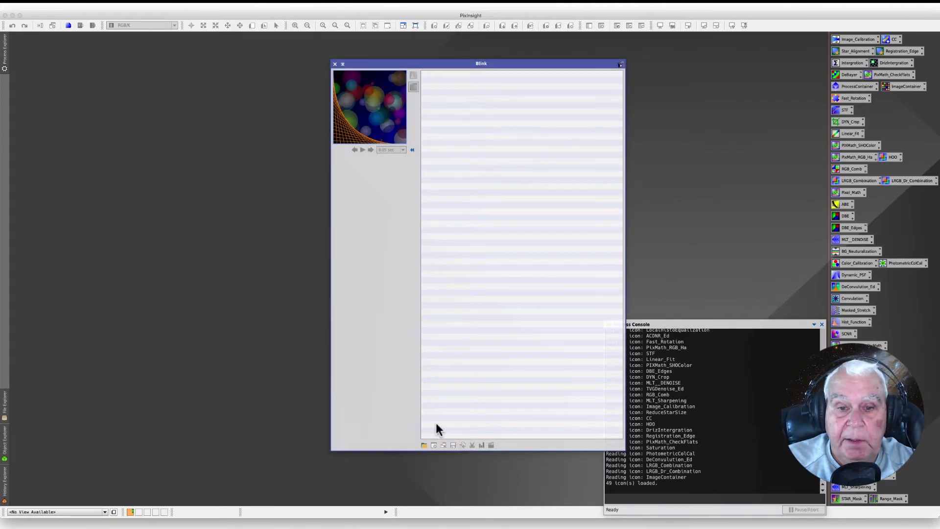
# Load all TIFs from 09_07_12_out.tif through 11_33_49_out.tif in the SSHD-2 Pix Sunspot folder into Blink.
pyautogui.click(424, 444)
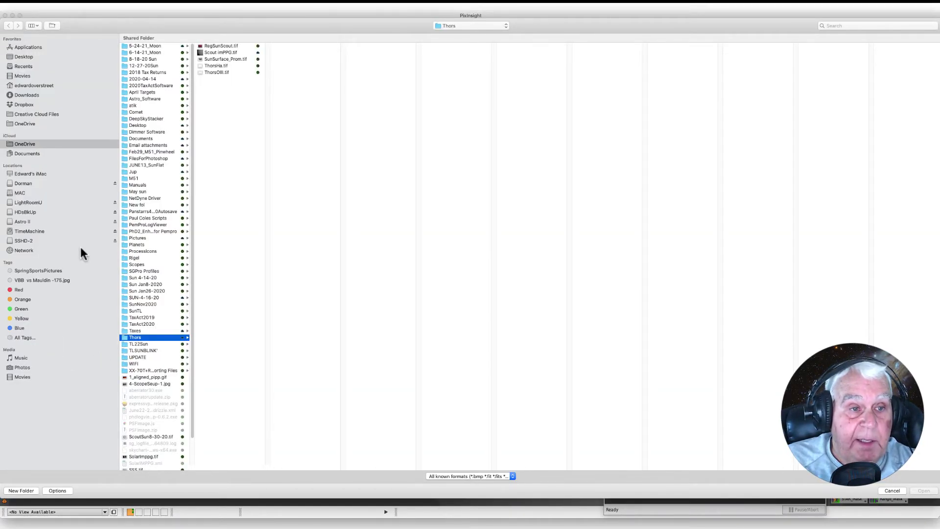
pyautogui.click(26, 240)
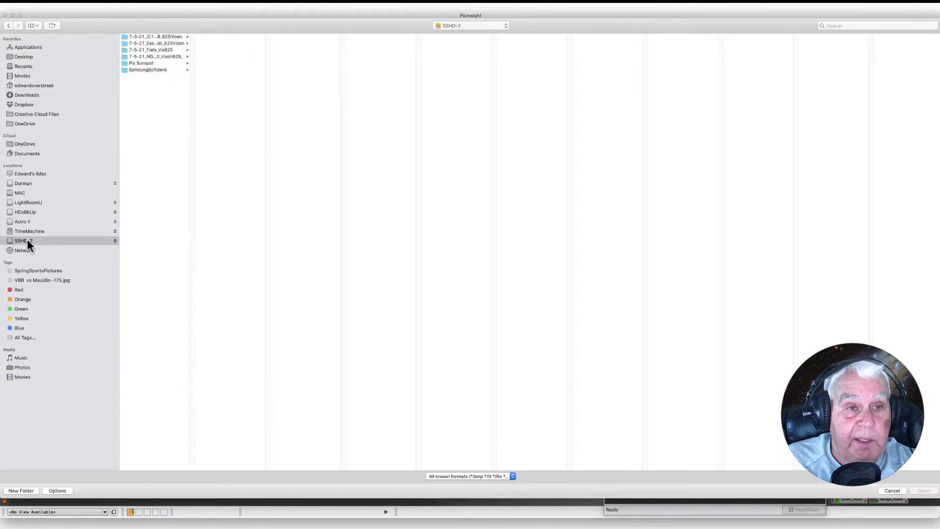
pyautogui.click(142, 63)
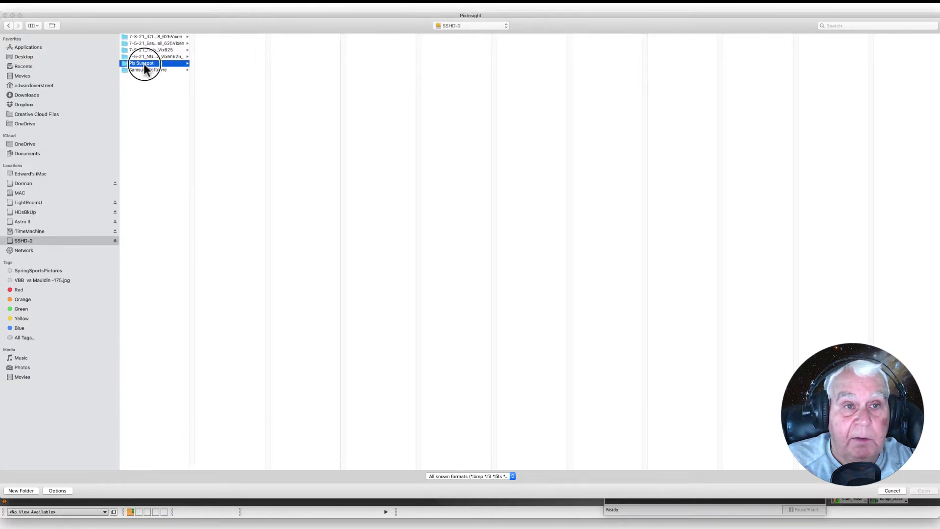
pyautogui.click(205, 43)
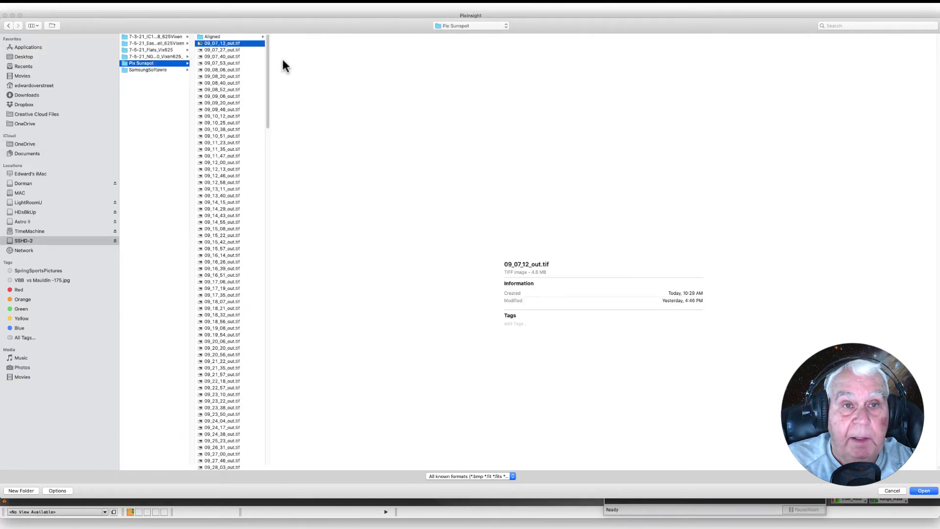
pyautogui.moveTo(268, 56); pyautogui.dragTo(264, 481)
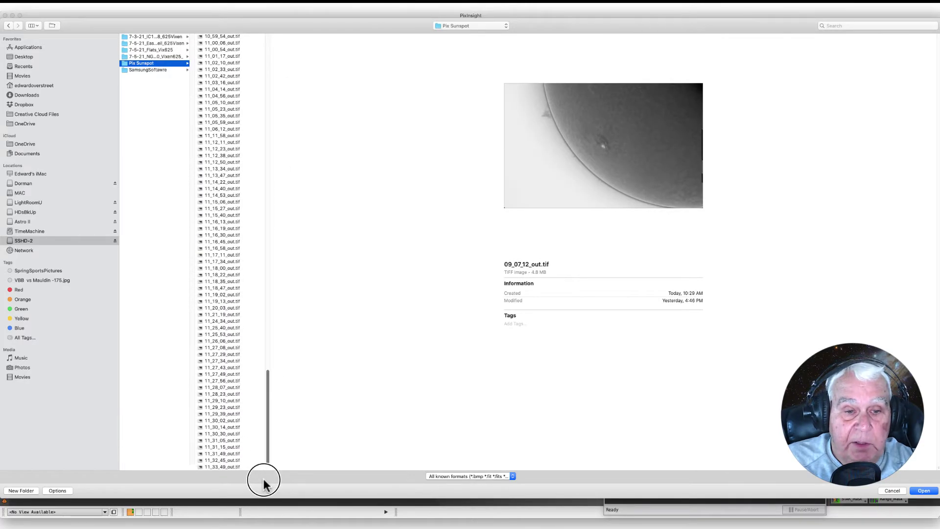
pyautogui.keyDown('shift'); pyautogui.click(234, 466); pyautogui.keyUp('shift')
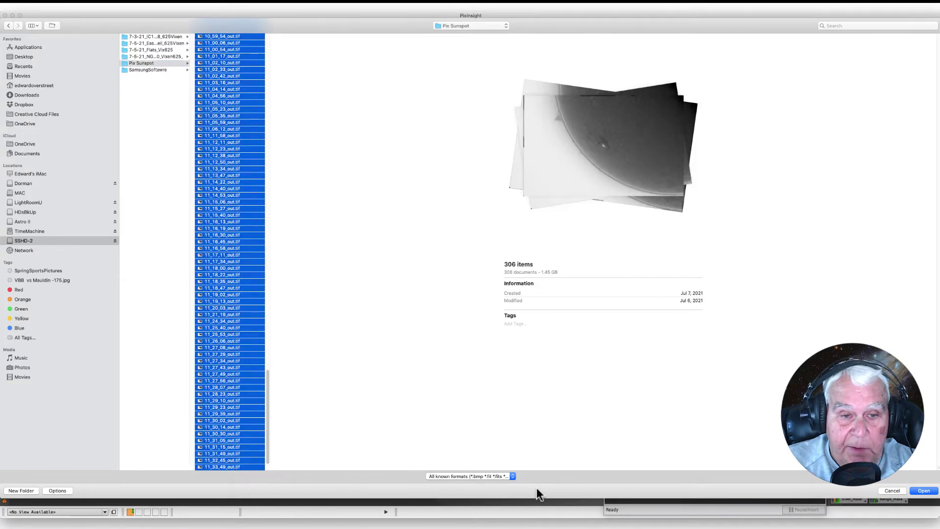
pyautogui.click(913, 492)
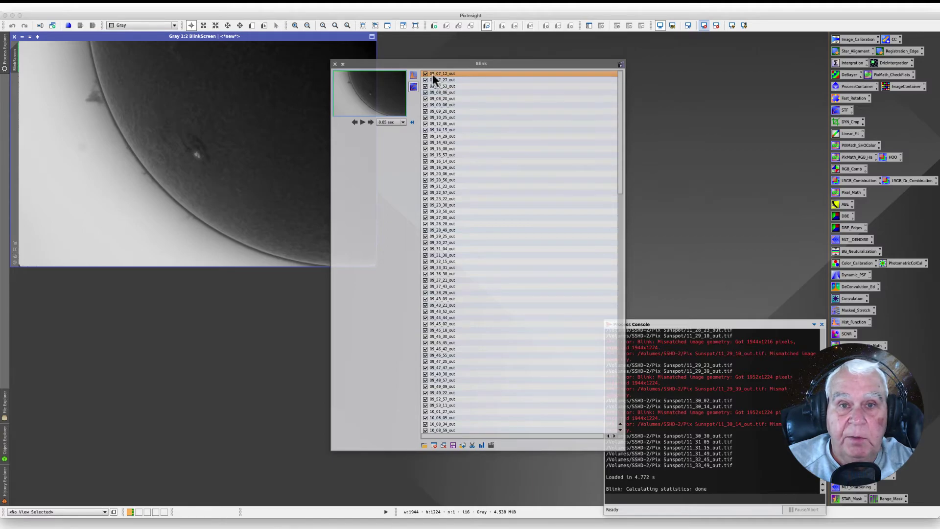
# Move the Blink window clear of the image, play the frames as an animation, restart from 09_07_12_out, and pause playback.
pyautogui.moveTo(405, 63); pyautogui.dragTo(499, 43)
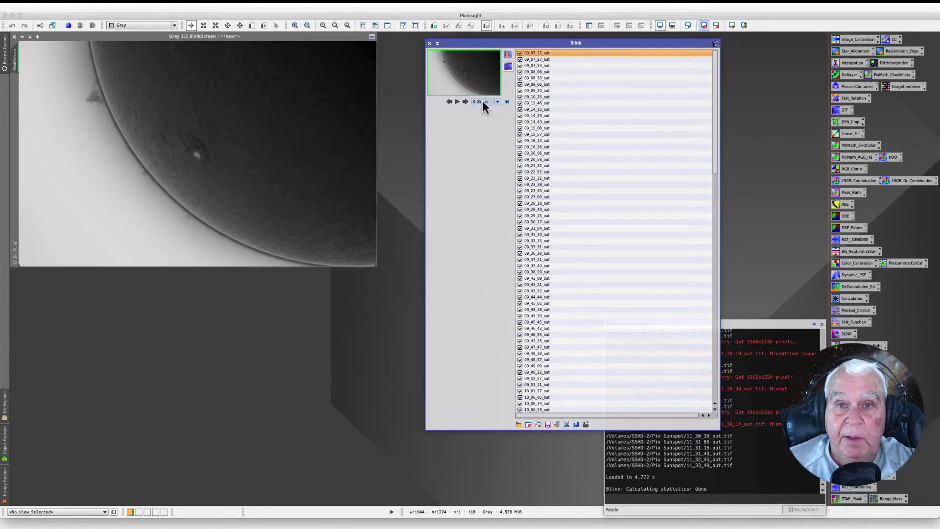
pyautogui.click(457, 102)
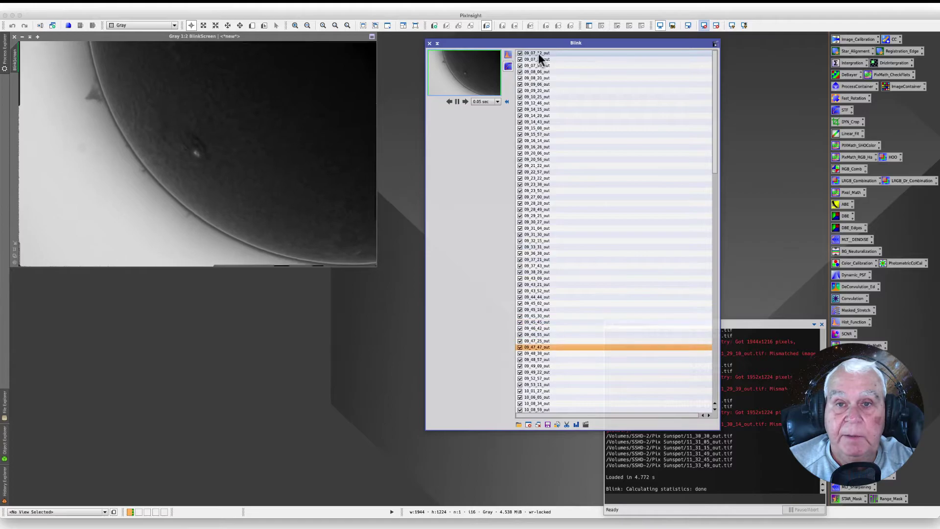
pyautogui.click(539, 53)
pyautogui.click(457, 102)
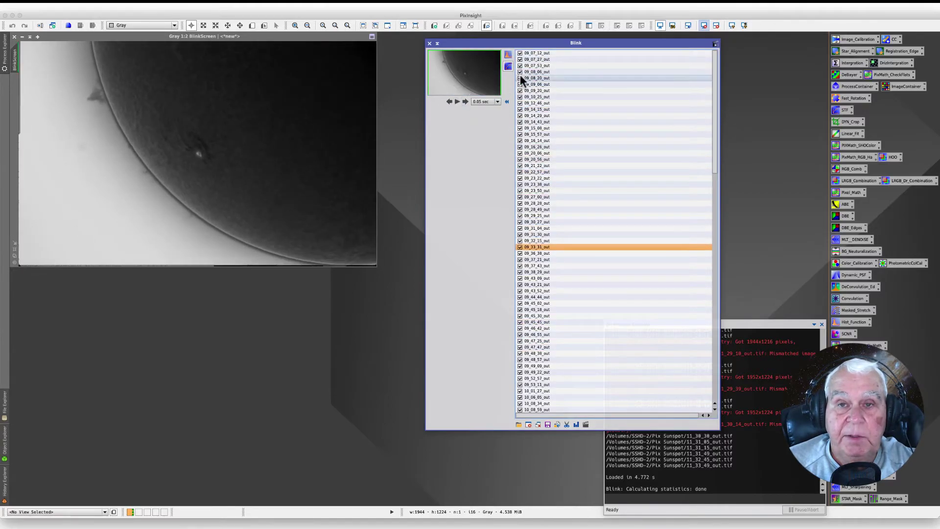
# Return to frame 09_07_12_out in Blink and step frame by frame to 09_08_06_out to examine the image shift.
pyautogui.click(530, 52)
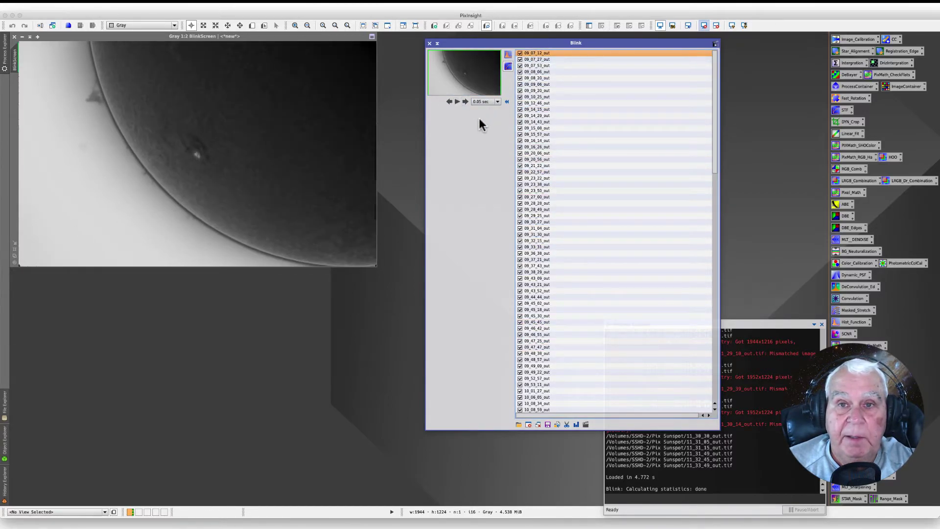
pyautogui.press('Down')
pyautogui.press('Down')
pyautogui.press('Down')
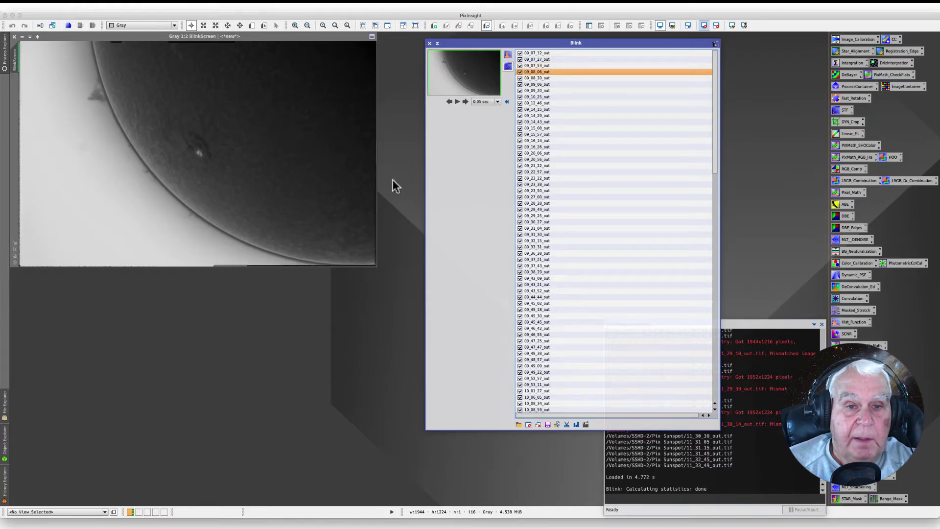
# Zoom the BlinkScreen image to 1:1 and enlarge its window to show more of the sunspot and solar limb.
pyautogui.rightClick(229, 220)
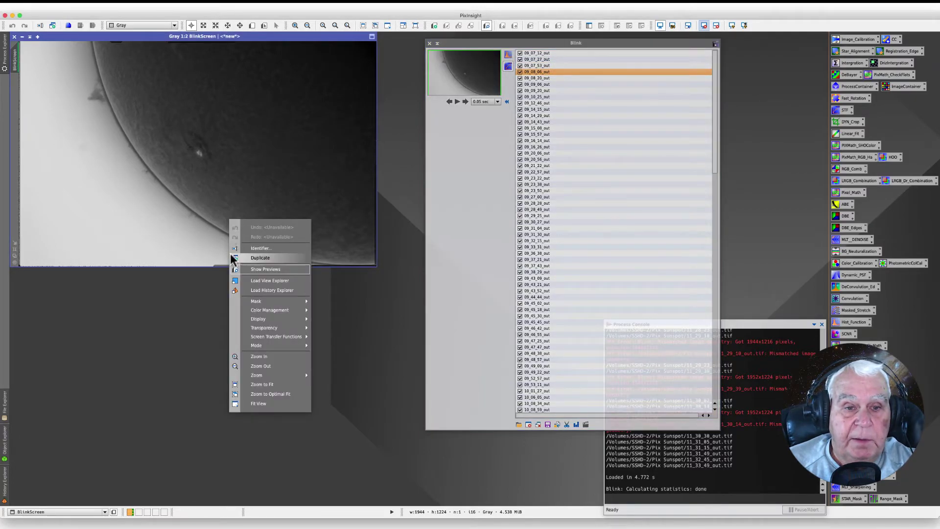
pyautogui.moveTo(257, 375)
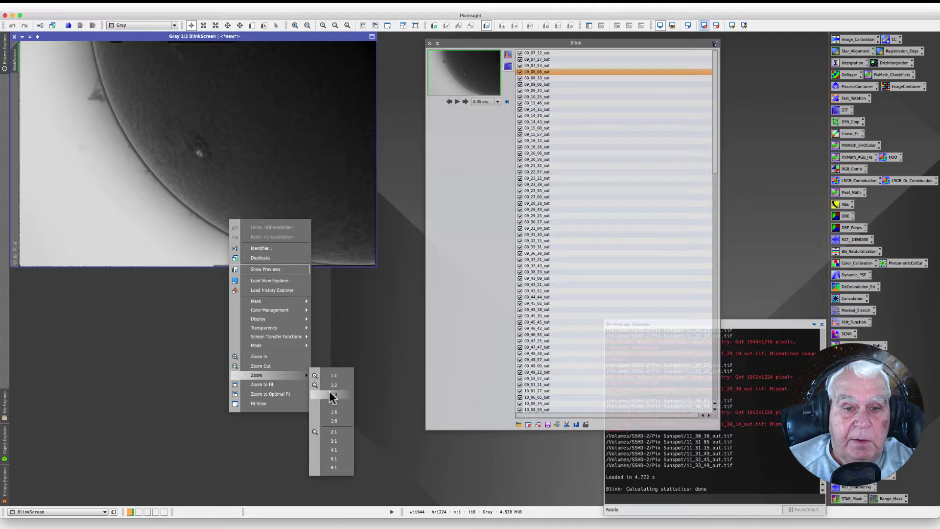
pyautogui.click(332, 394)
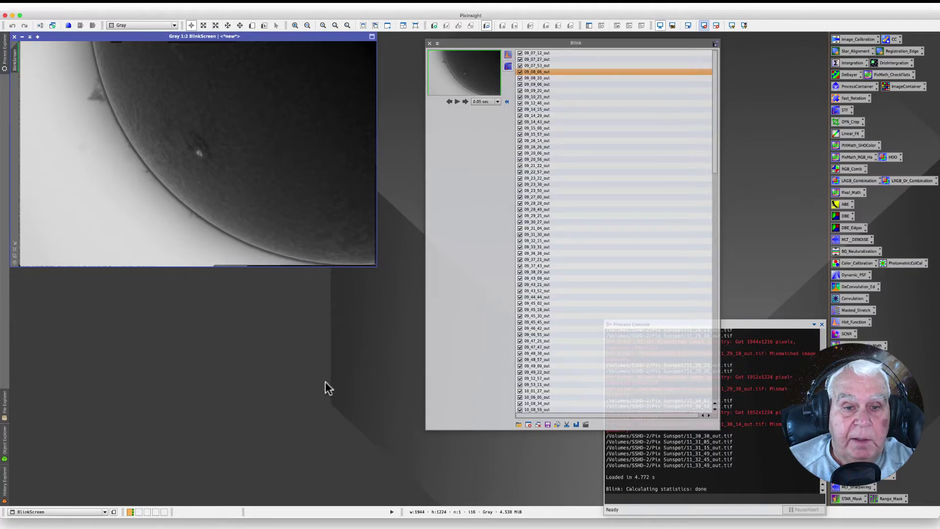
pyautogui.rightClick(260, 217)
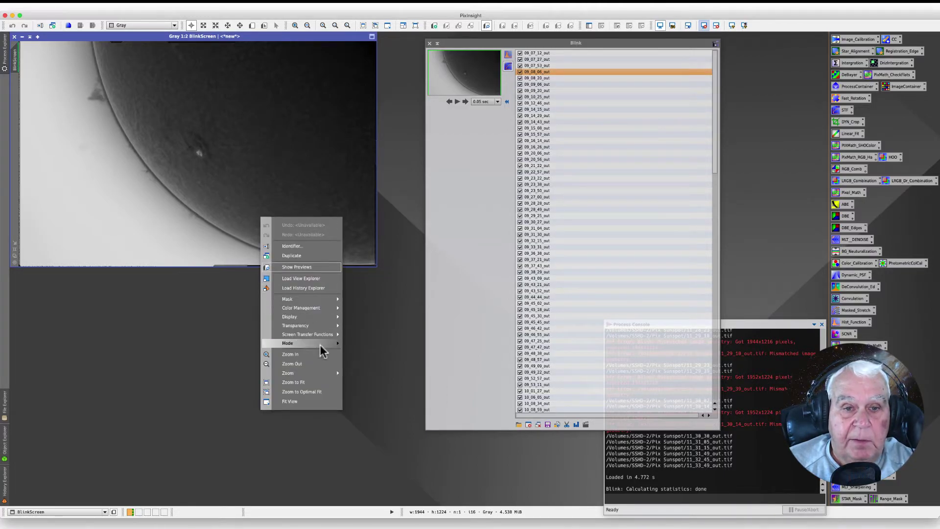
pyautogui.click(307, 354)
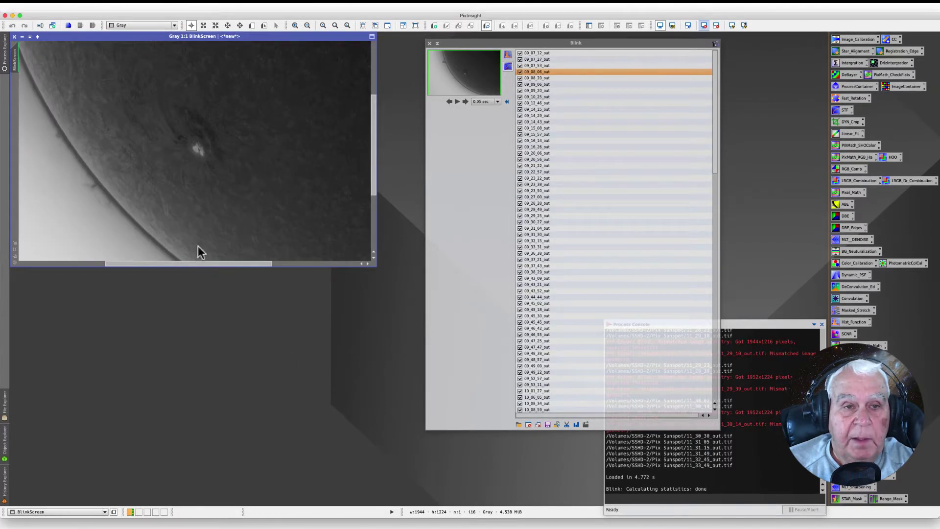
pyautogui.press('super+o')
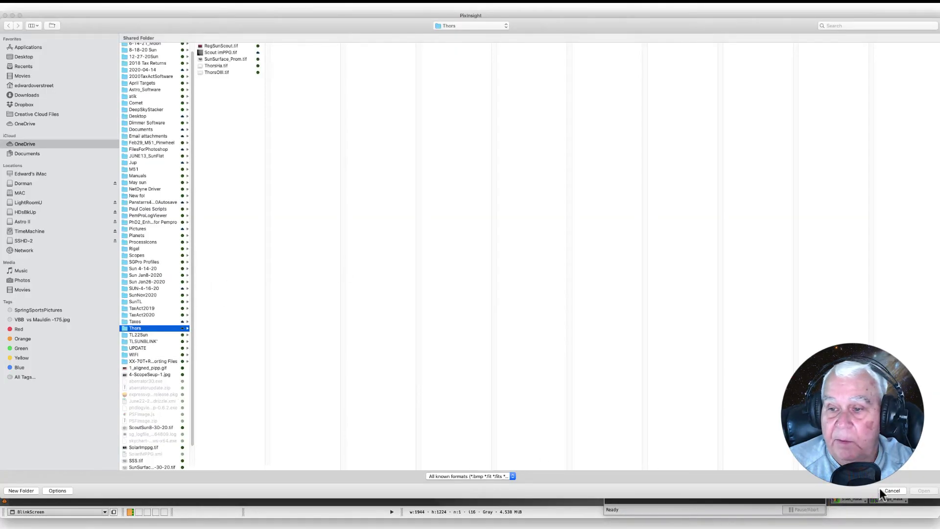
pyautogui.click(886, 490)
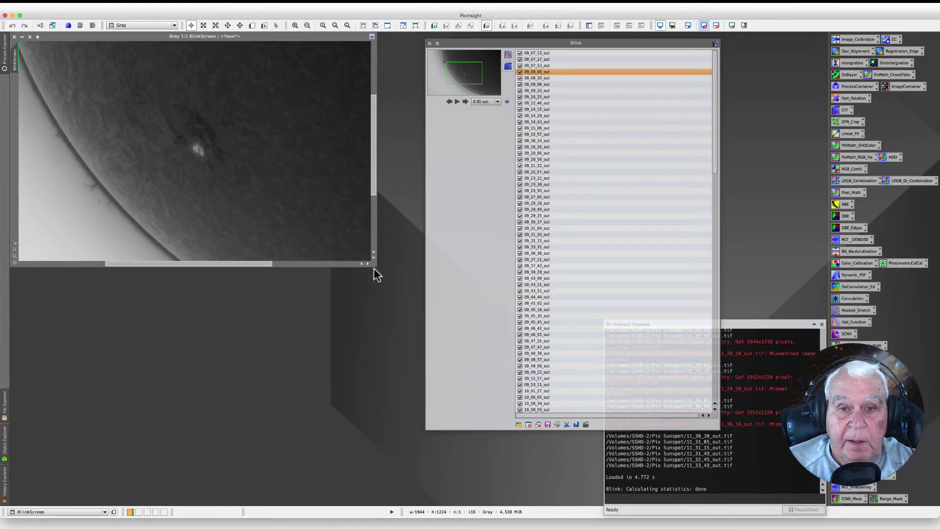
pyautogui.moveTo(374, 267); pyautogui.dragTo(478, 421)
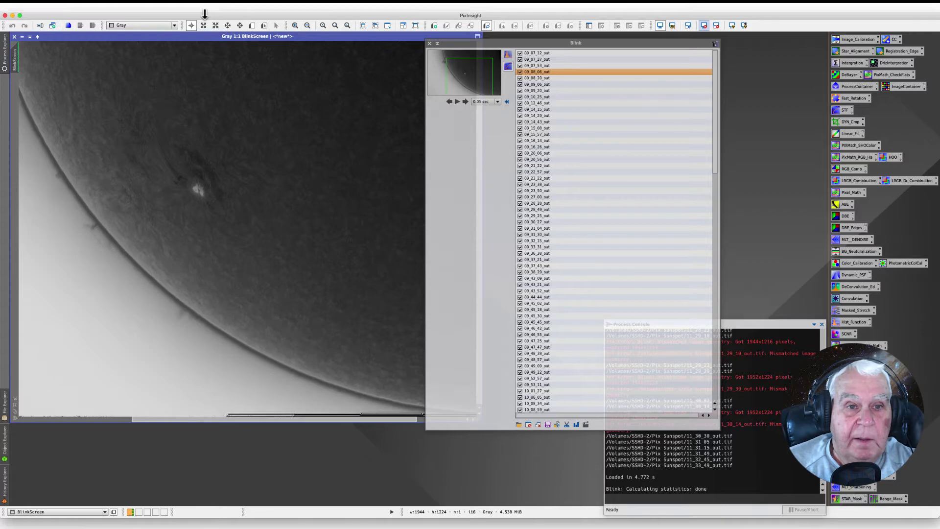
# Step through the Blink frames one by one from 09_08_06_out to 10_38_49_out, examining the sharpness and position of the sunspot and limb.
pyautogui.click(542, 73)
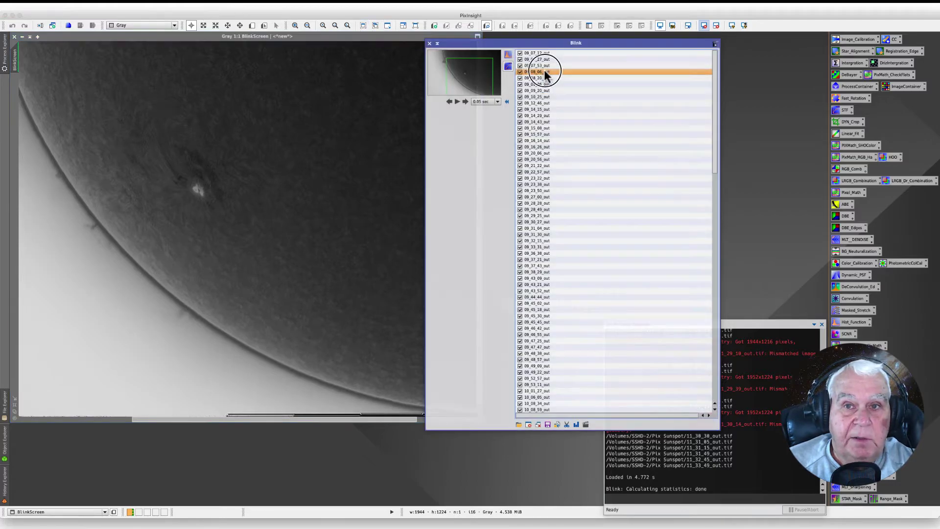
pyautogui.press('Down')
pyautogui.press('Down')
pyautogui.press('Down')
pyautogui.press('Down')
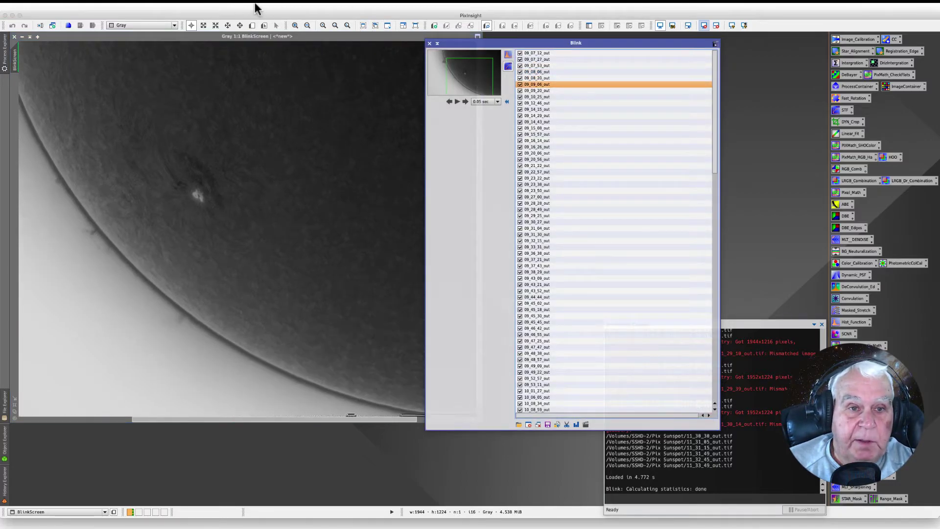
pyautogui.press('Down')
pyautogui.press('Down')
pyautogui.press('Down')
pyautogui.press('Down')
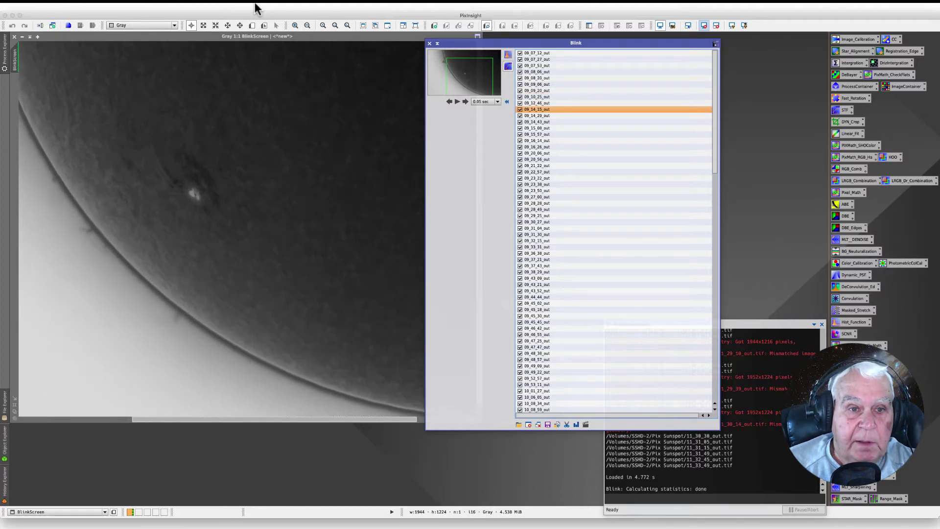
pyautogui.press('Down')
pyautogui.press('Down')
pyautogui.press('Down')
pyautogui.press('Down')
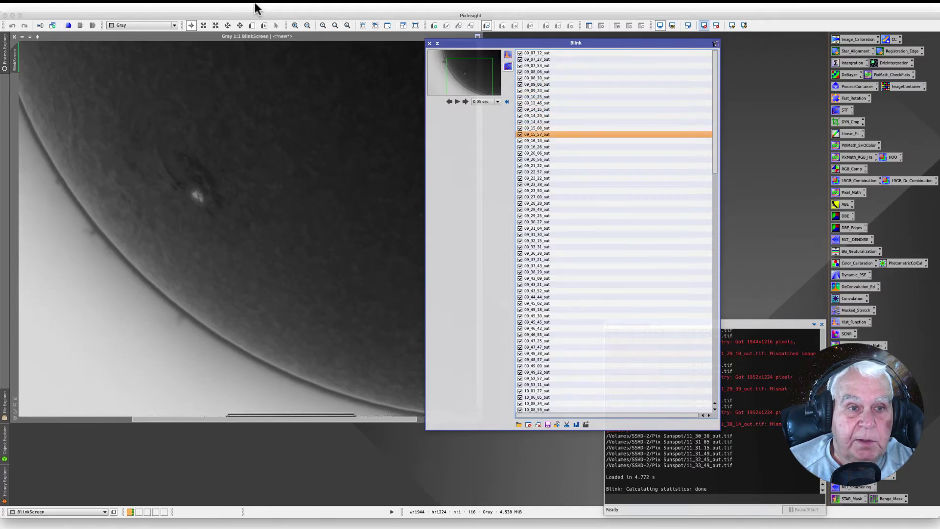
pyautogui.press('Down')
pyautogui.press('Down')
pyautogui.press('Down')
pyautogui.press('Down')
pyautogui.press('Down')
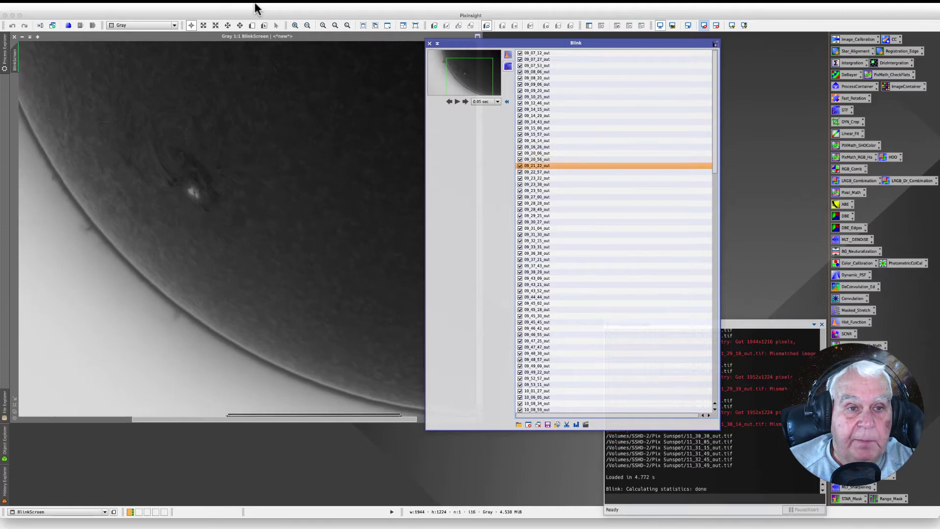
pyautogui.press('Down')
pyautogui.press('Down')
pyautogui.press('Down')
pyautogui.press('Down')
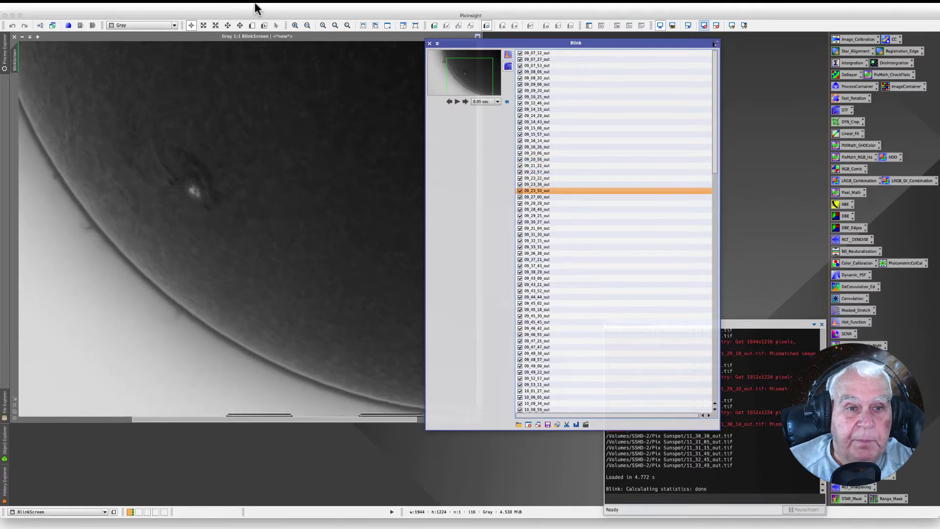
pyautogui.press('Down')
pyautogui.press('Down')
pyautogui.press('Up')
pyautogui.press('Up')
pyautogui.press('Up')
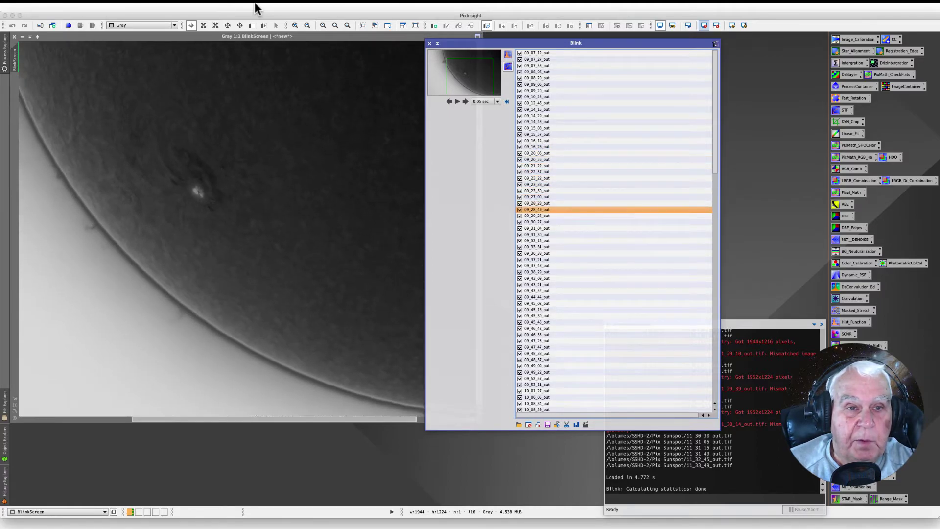
pyautogui.press('Up')
pyautogui.press('Down')
pyautogui.press('Down')
pyautogui.press('Down')
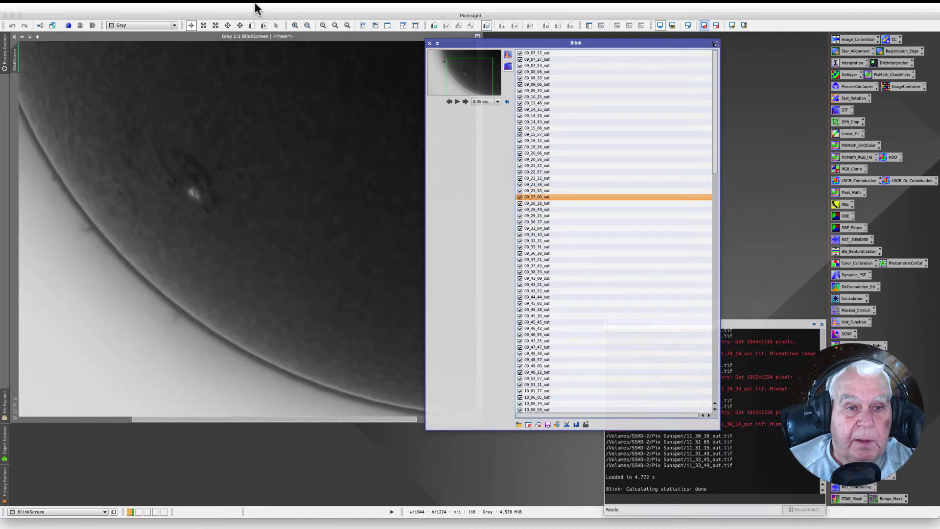
pyautogui.press('Down')
pyautogui.press('Down')
pyautogui.press('Down')
pyautogui.press('Down')
pyautogui.press('Down')
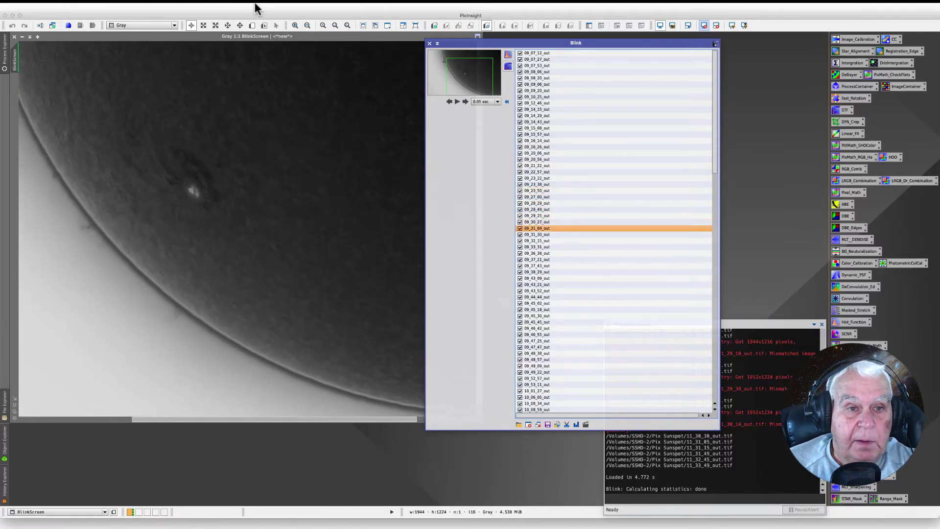
pyautogui.press('Down')
pyautogui.press('Down')
pyautogui.press('Down')
pyautogui.press('Down')
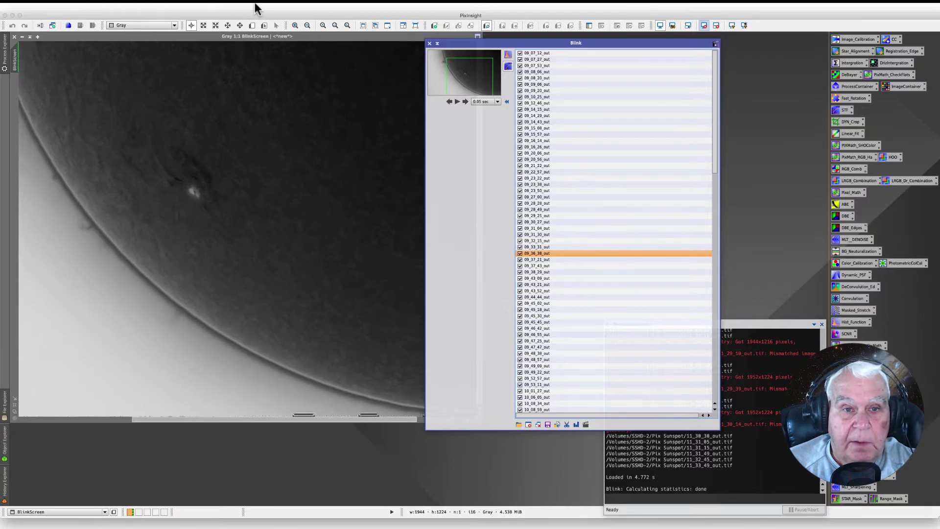
pyautogui.press('Down')
pyautogui.press('Down')
pyautogui.press('Down')
pyautogui.press('Down')
pyautogui.press('Down')
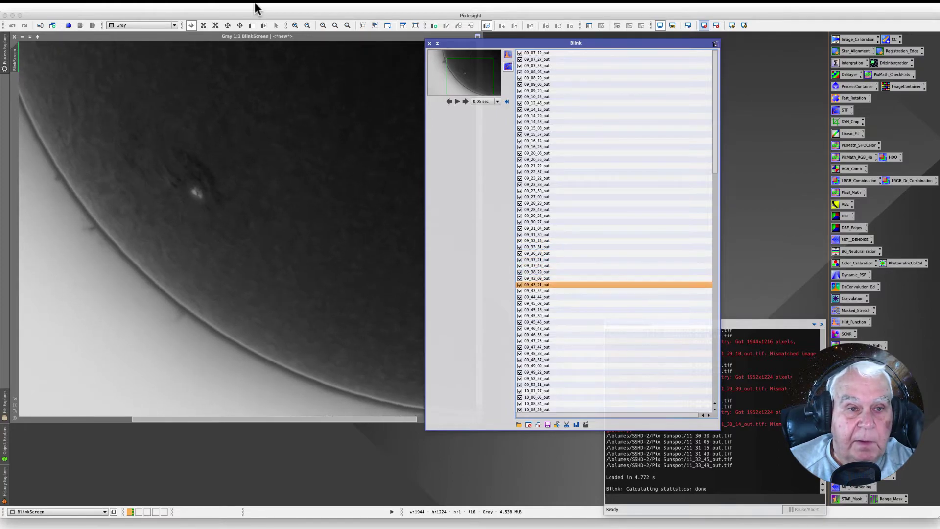
pyautogui.press('Down')
pyautogui.press('Down')
pyautogui.press('Down')
pyautogui.press('Down')
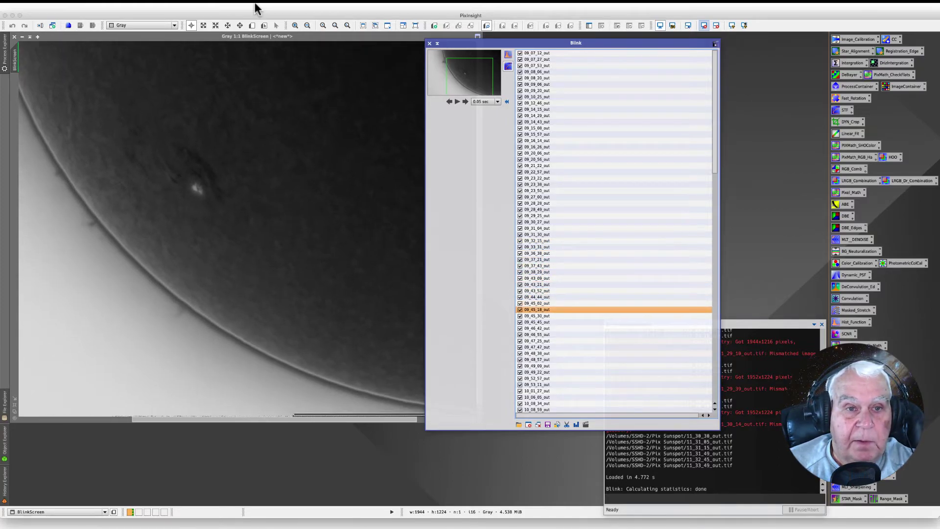
pyautogui.press('Down')
pyautogui.press('Down')
pyautogui.press('Down')
pyautogui.press('Down')
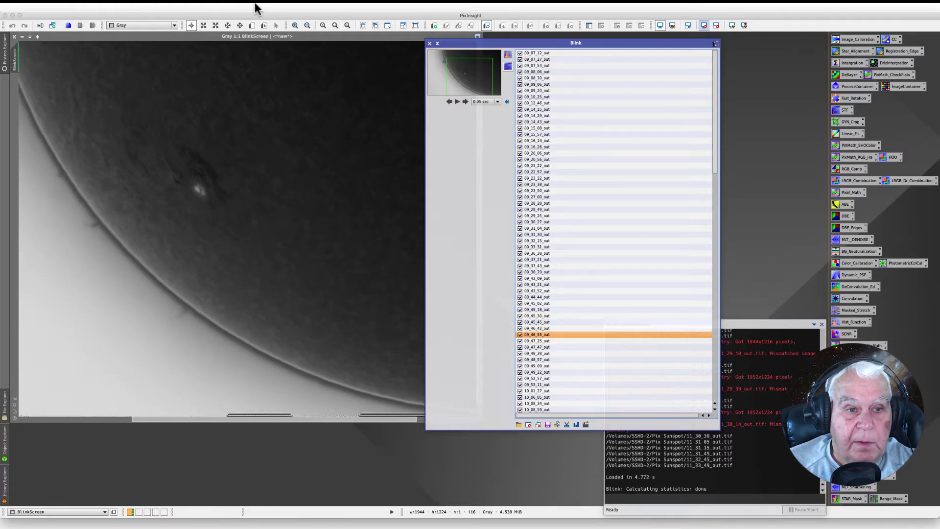
pyautogui.press('Down')
pyautogui.press('Down')
pyautogui.press('Down')
pyautogui.press('Down')
pyautogui.press('Down')
pyautogui.press('Down')
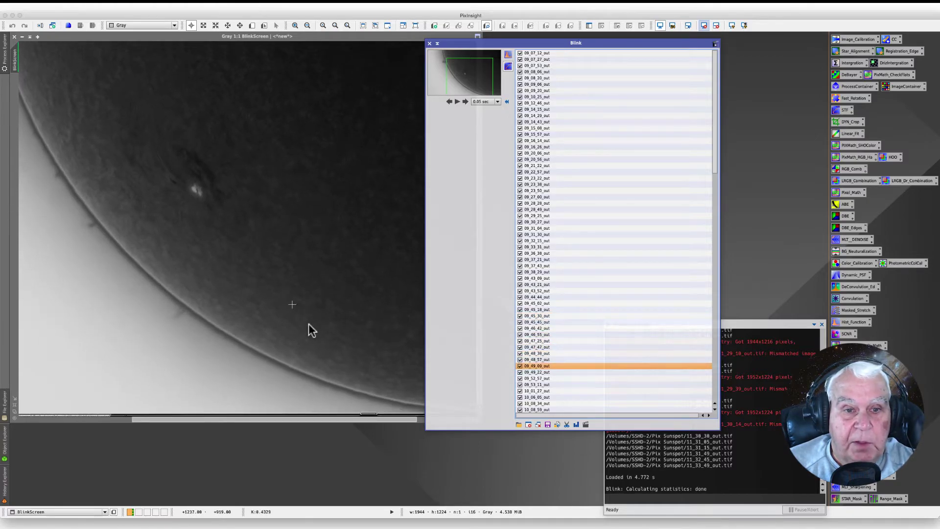
pyautogui.press('Down')
pyautogui.press('Down')
pyautogui.press('Down')
pyautogui.press('Down')
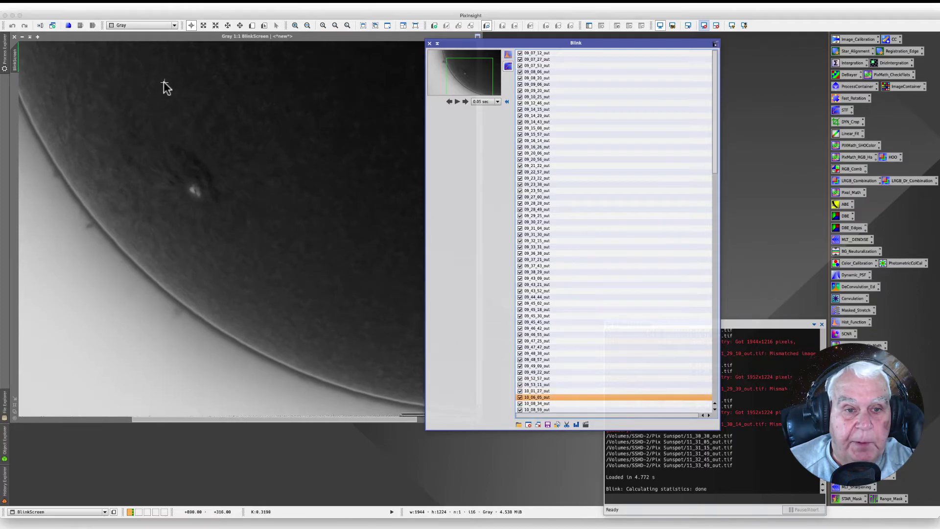
pyautogui.press('Down')
pyautogui.press('Down')
pyautogui.press('Down')
pyautogui.press('Down')
pyautogui.press('Down')
pyautogui.press('Down')
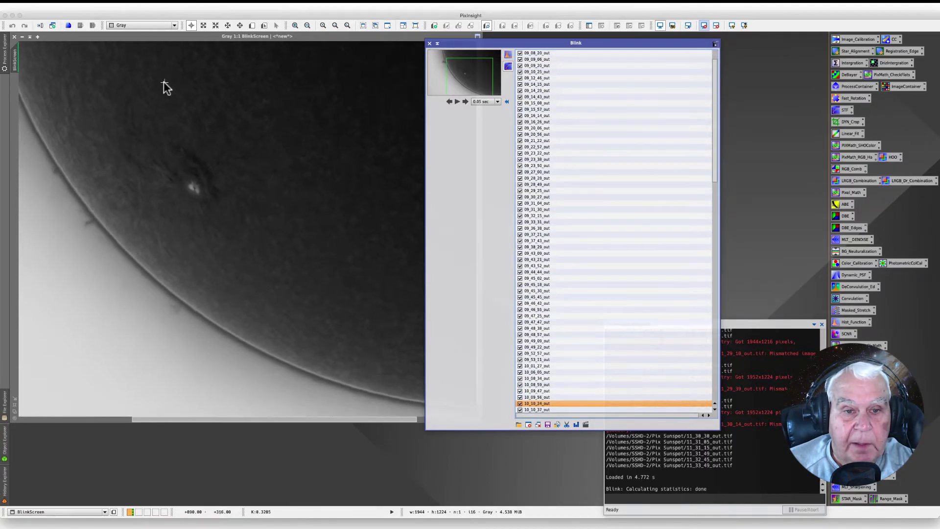
pyautogui.press('Down')
pyautogui.press('Down')
pyautogui.press('Down')
pyautogui.press('Down')
pyautogui.press('Down')
pyautogui.press('Down')
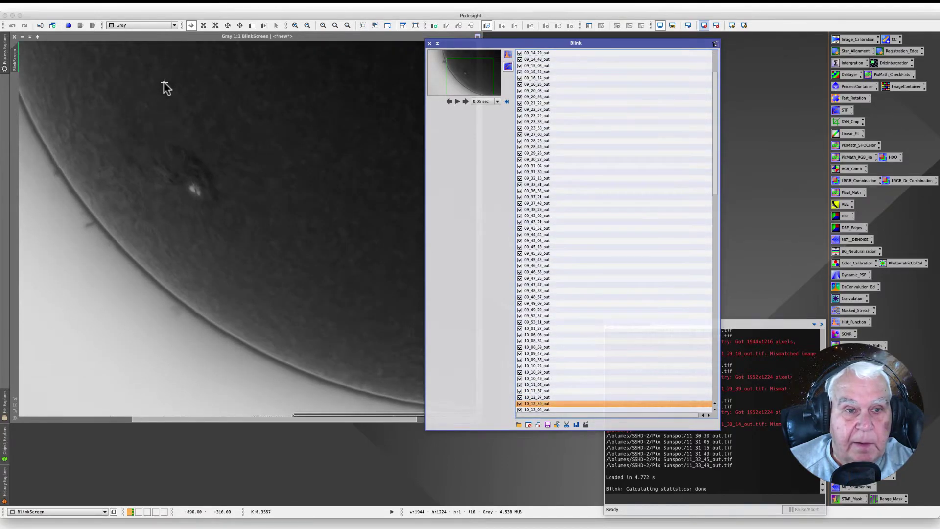
pyautogui.press('Down')
pyautogui.press('Down')
pyautogui.press('Down')
pyautogui.press('Down')
pyautogui.press('Down')
pyautogui.press('Down')
pyautogui.press('Down')
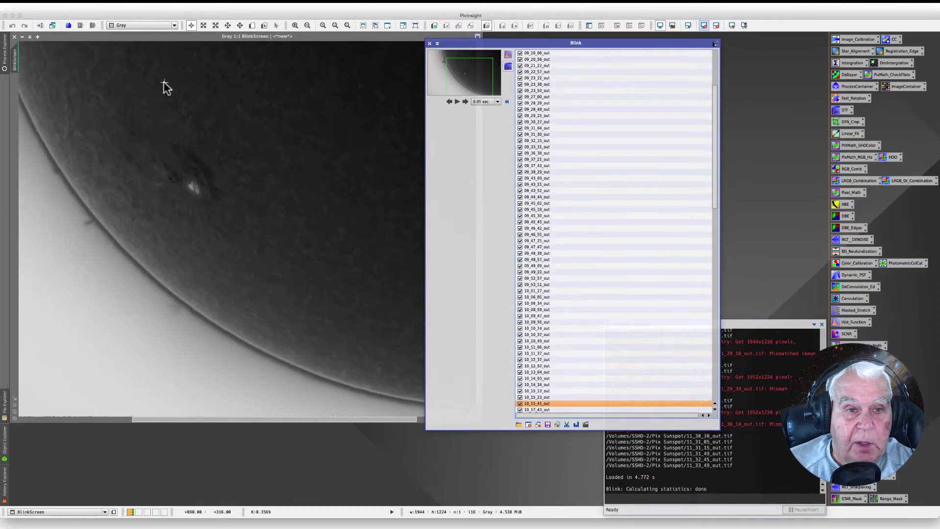
pyautogui.press('Down')
pyautogui.press('Down')
pyautogui.press('Down')
pyautogui.press('Down')
pyautogui.press('Down')
pyautogui.press('Down')
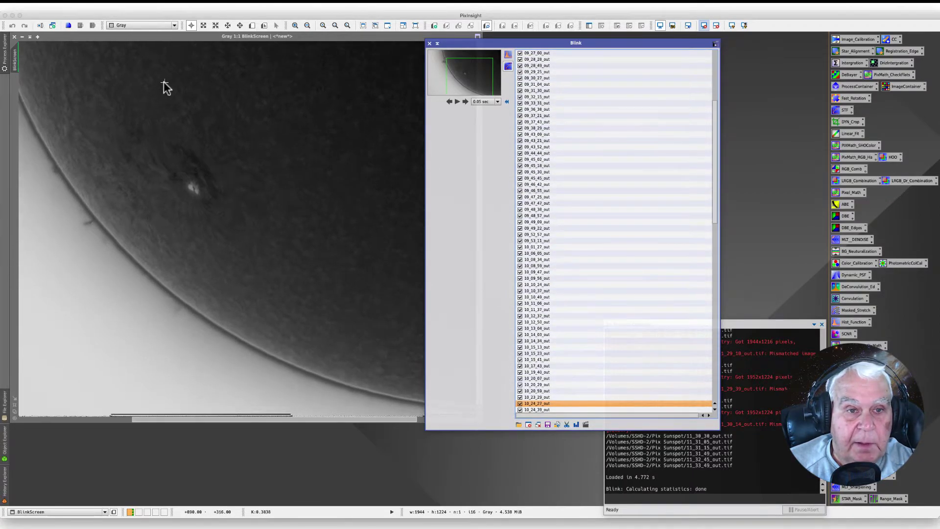
pyautogui.press('Up')
pyautogui.press('Up')
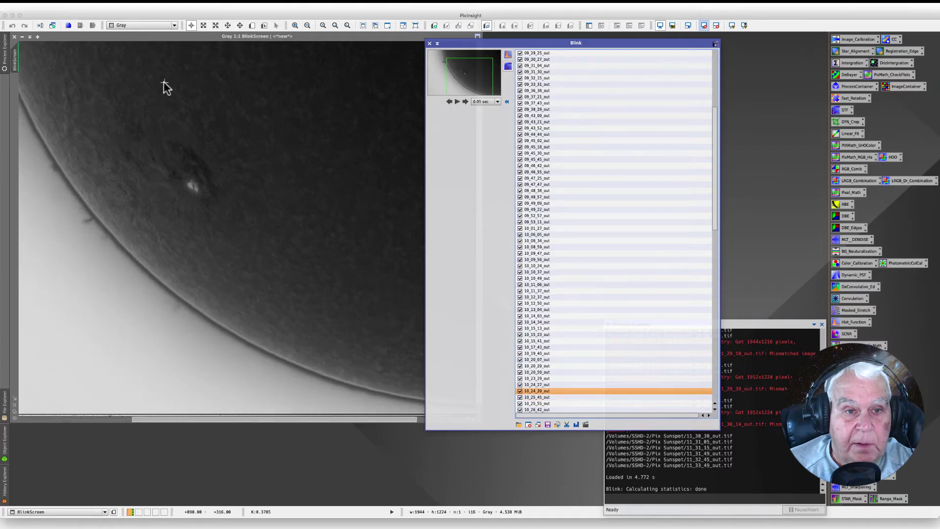
pyautogui.press('Down')
pyautogui.press('Down')
pyautogui.press('Down')
pyautogui.press('Down')
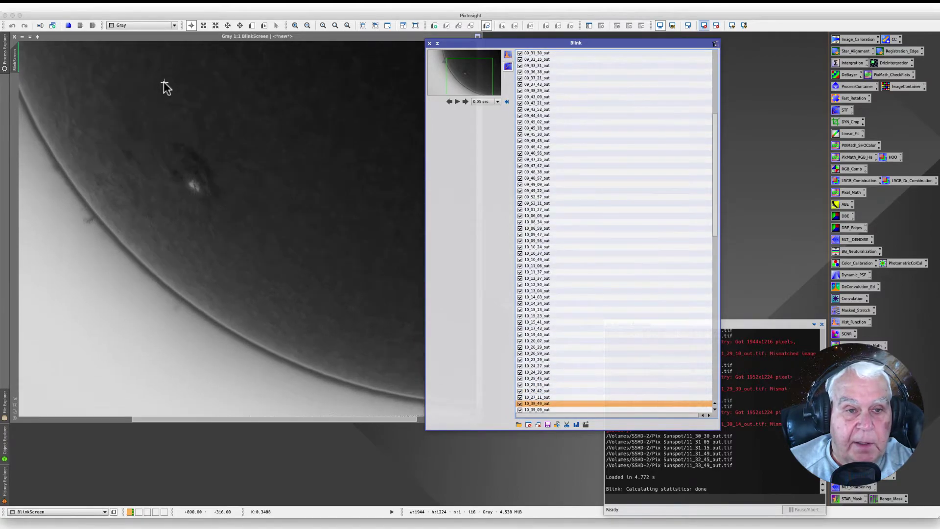
# Compare frame 10_38_49_out with its neighbours and uncheck it to exclude it from the Blink sequence.
pyautogui.press('Down')
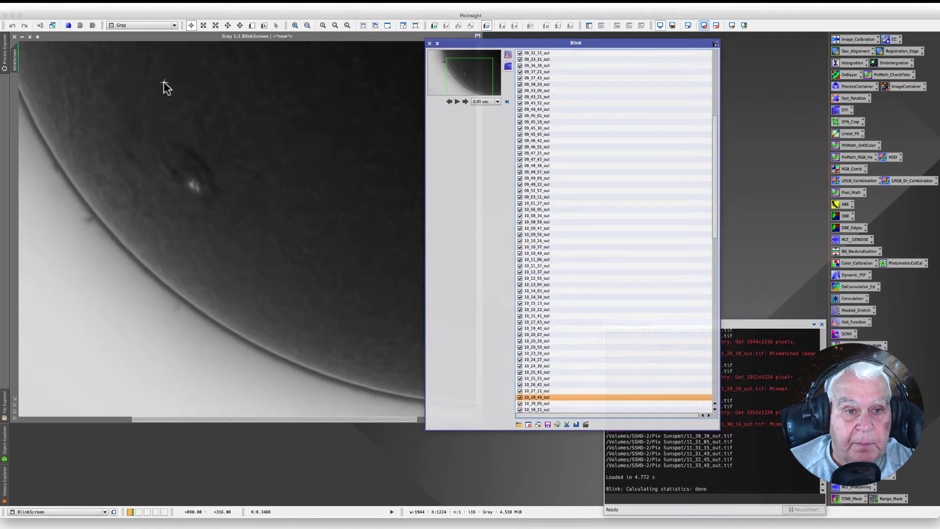
pyautogui.press('Up')
pyautogui.press('Down')
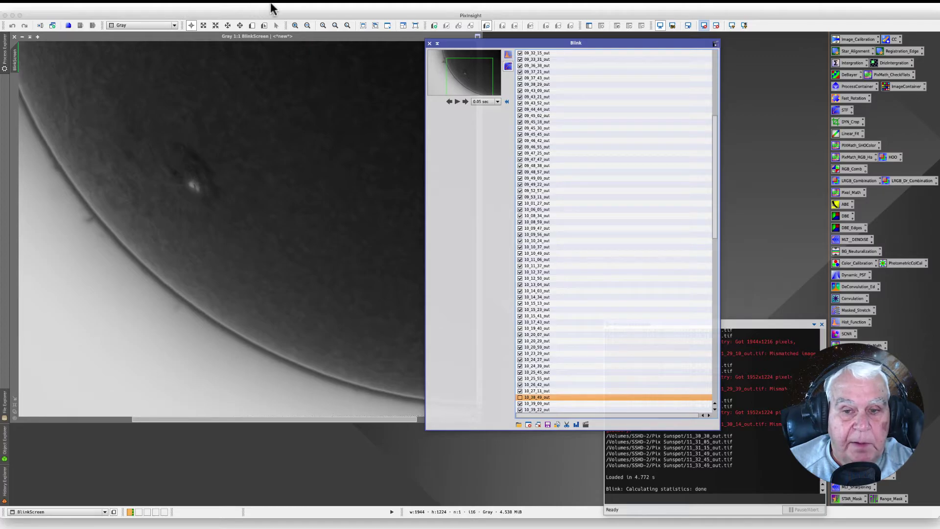
# Compare frames 10_27_11_out and 10_39_09_out on either side of the excluded frame to check how smoothly the sequence continues.
pyautogui.press('Down')
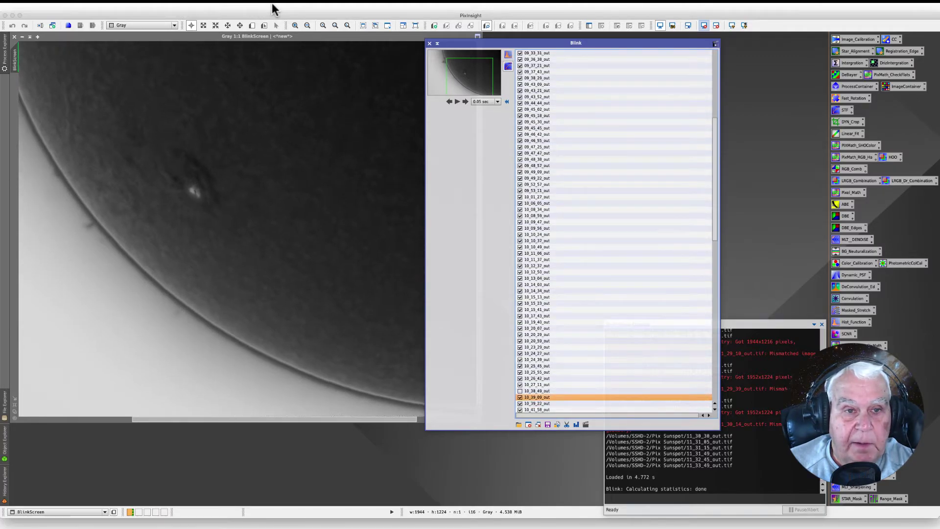
pyautogui.press('Up')
pyautogui.press('space')
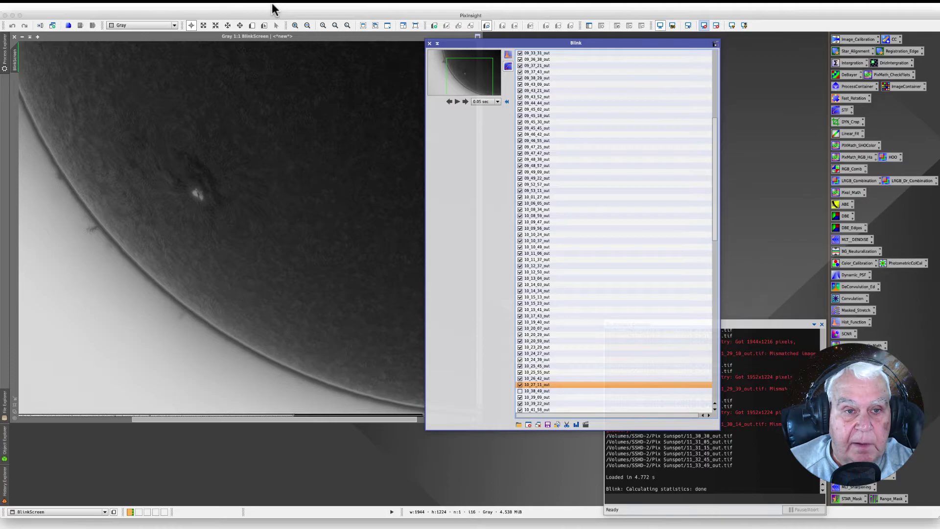
pyautogui.press('Down')
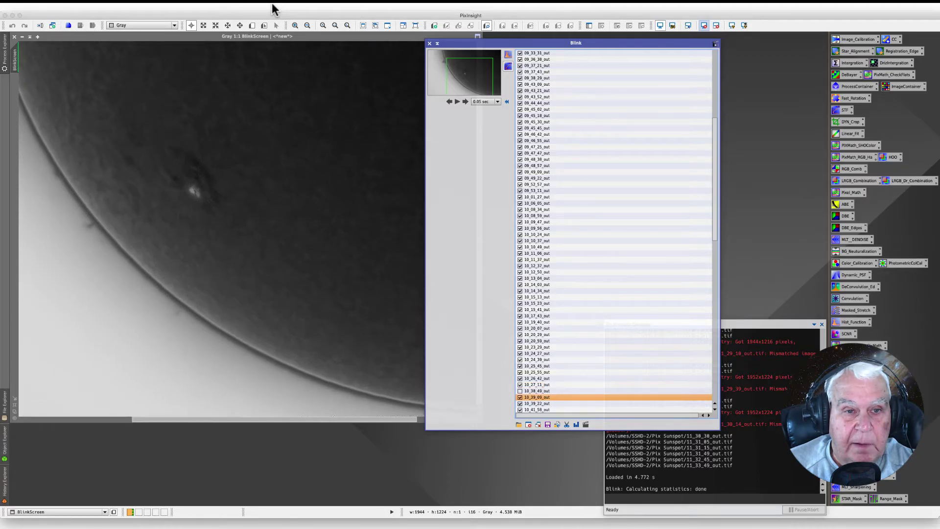
pyautogui.press('Down')
pyautogui.press('Up')
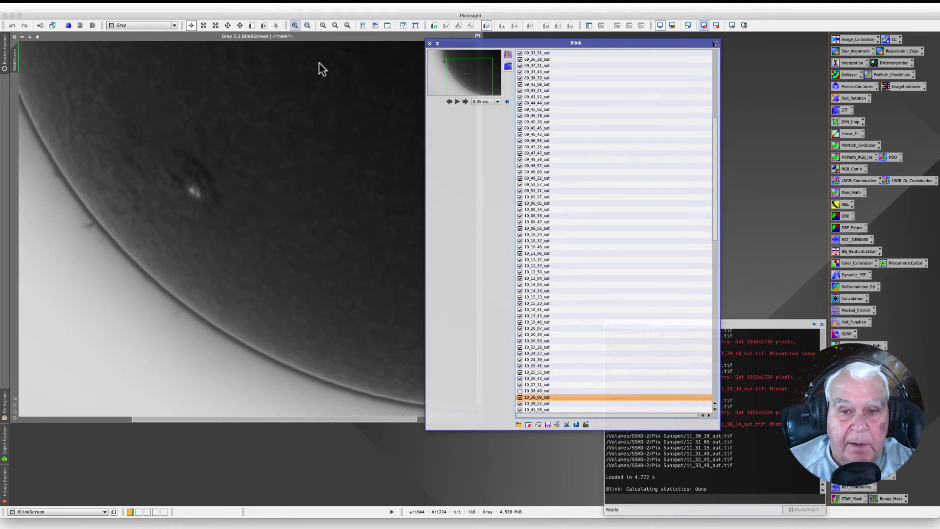
# Uncheck frames 10_39_09_out and 11_24_34_out to exclude them from the Blink sequence.
pyautogui.click(520, 397)
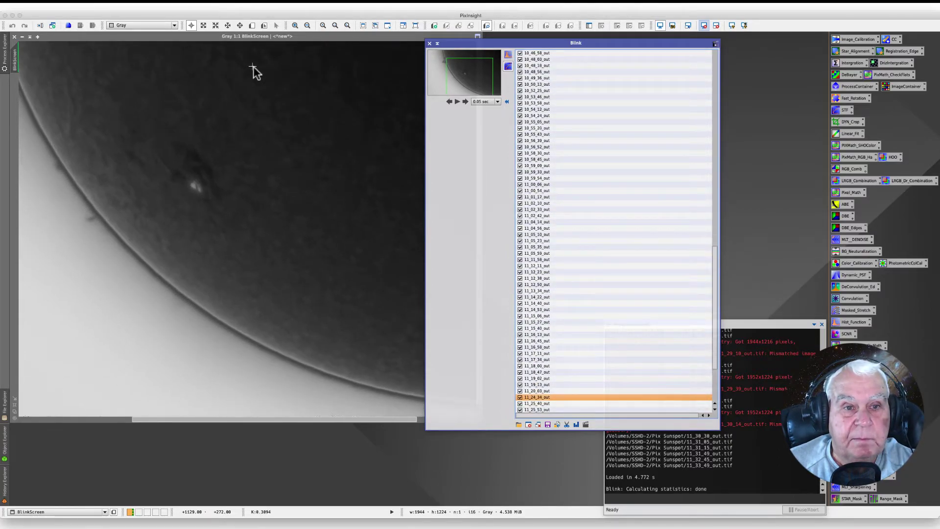
pyautogui.click(520, 398)
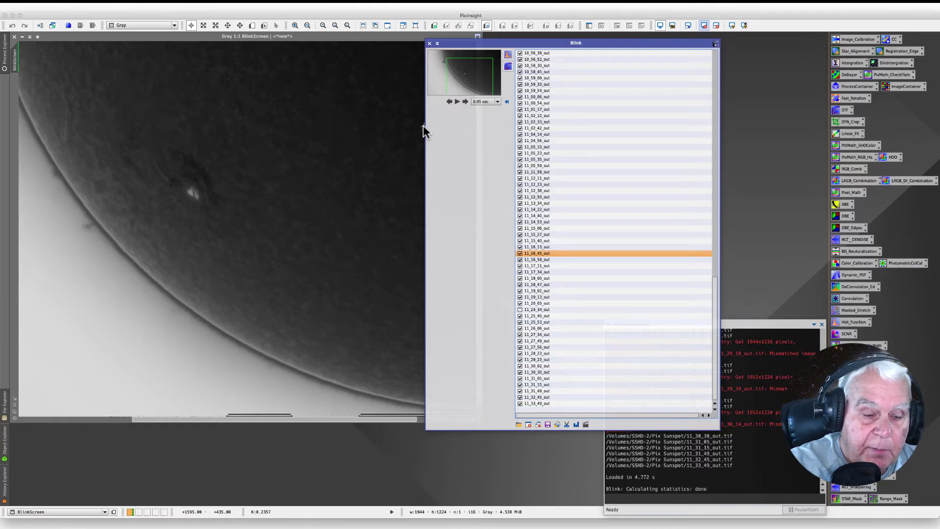
# Select all checked Blink frames, move their files to the Pix Sunspot folder on SSHD-2, and close Blink with its preview image.
pyautogui.hotkey('ctrl', 'a')
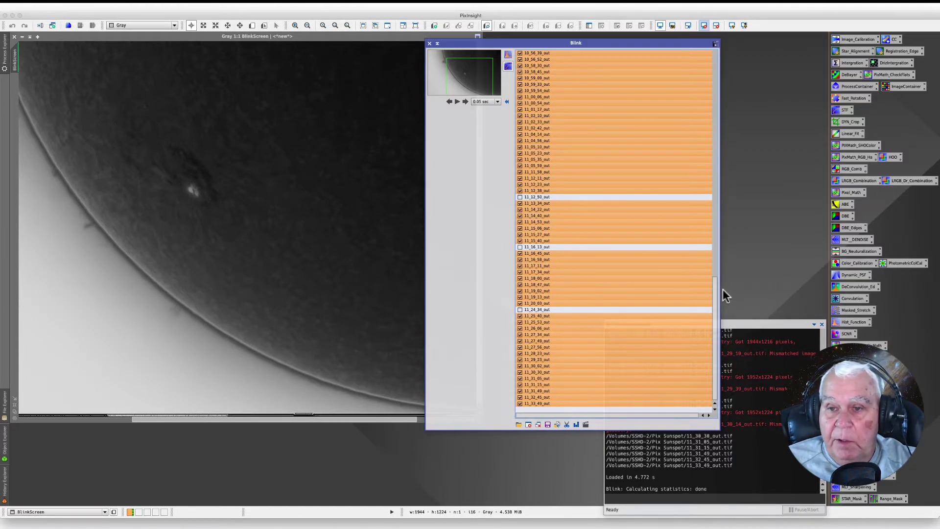
pyautogui.moveTo(717, 289); pyautogui.dragTo(736, 146)
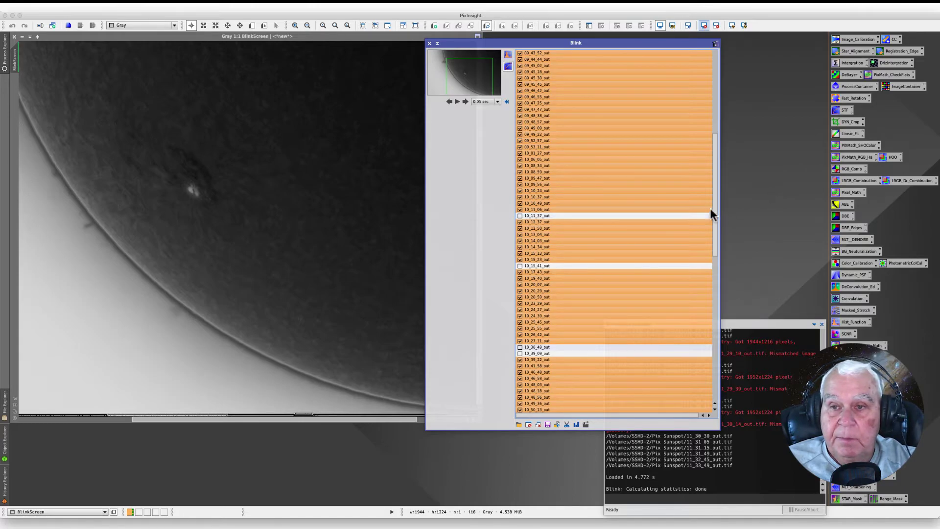
pyautogui.moveTo(715, 205); pyautogui.dragTo(739, 387)
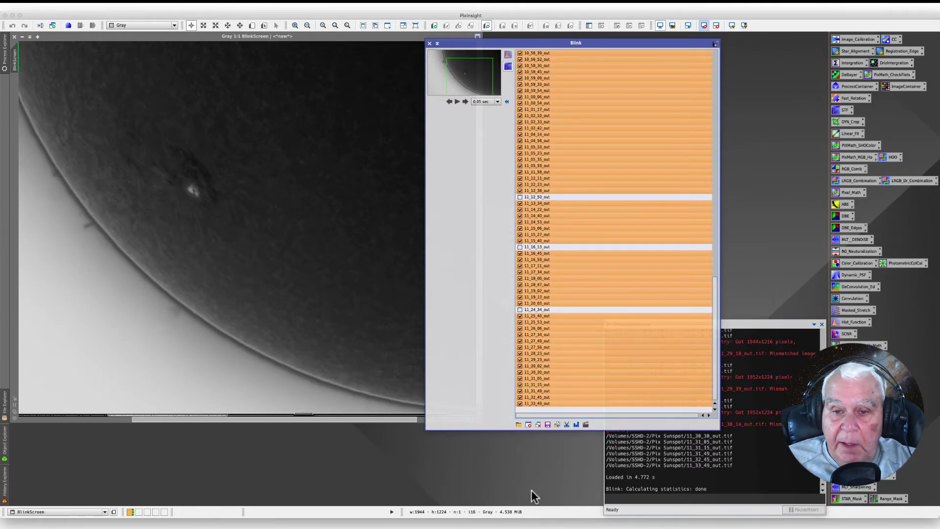
pyautogui.click(557, 425)
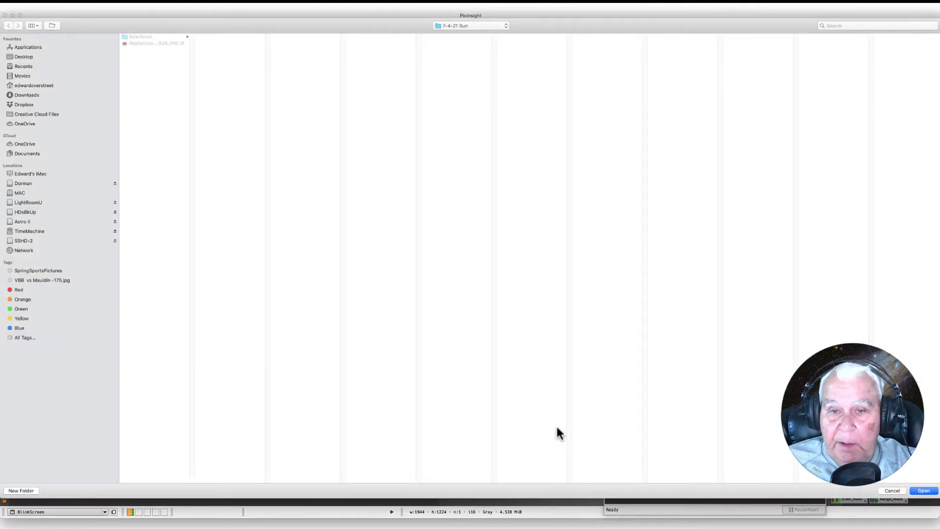
pyautogui.click(15, 241)
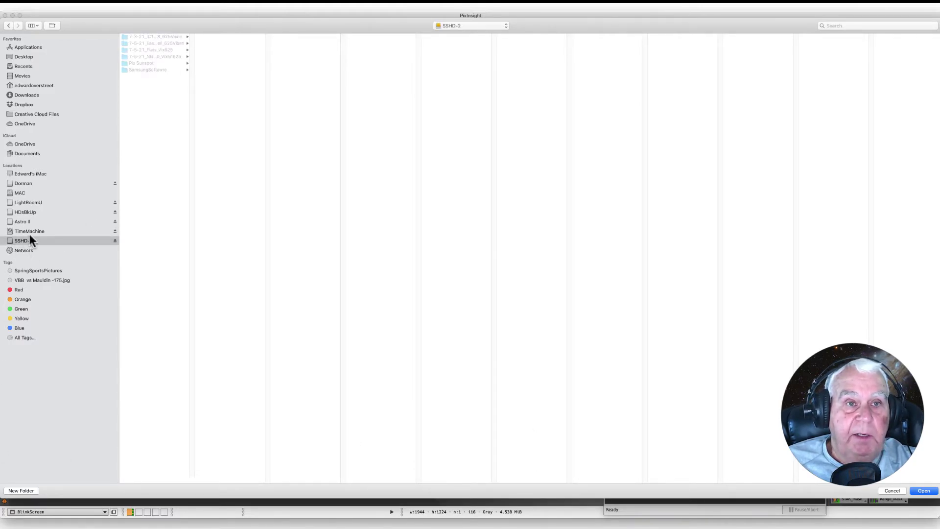
pyautogui.click(139, 62)
pyautogui.press('Return')
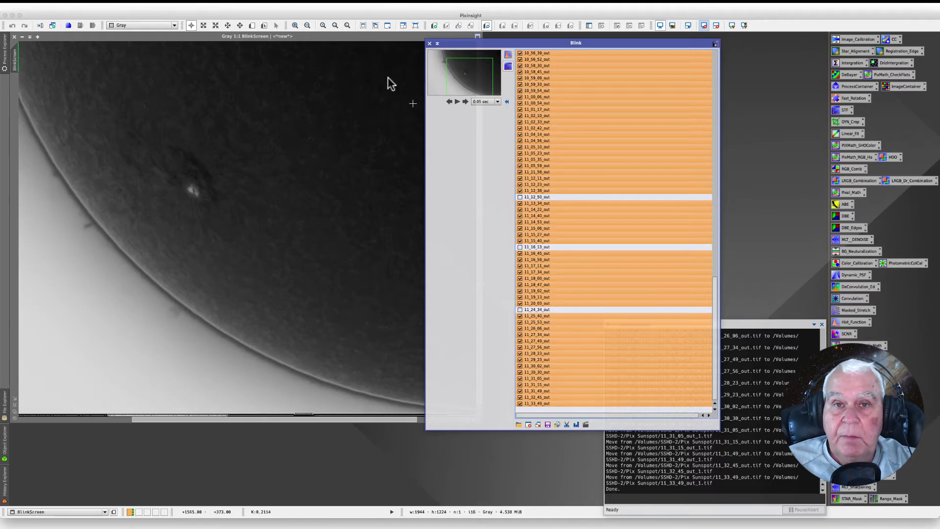
pyautogui.click(429, 43)
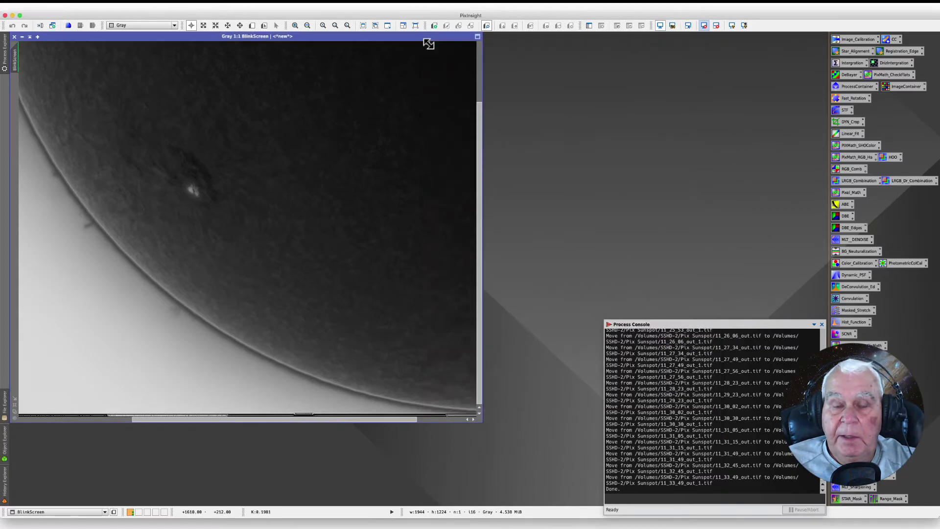
pyautogui.click(14, 36)
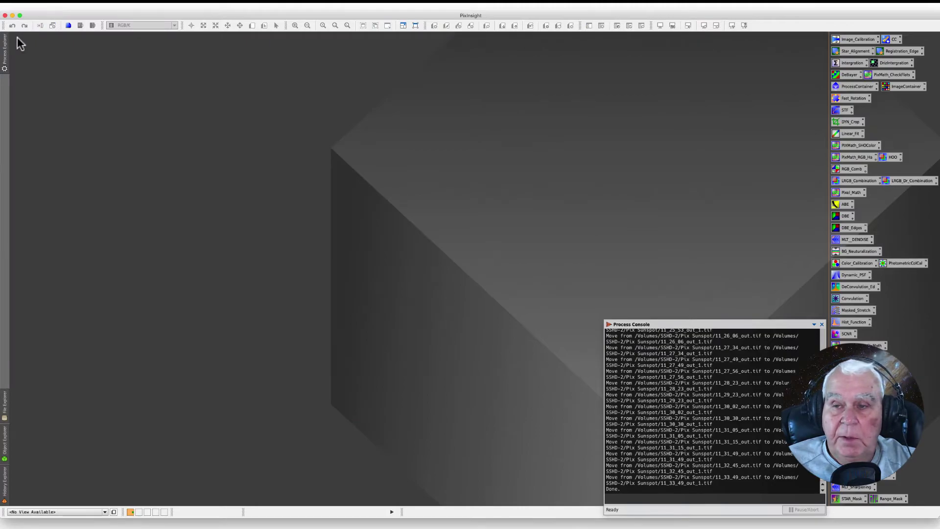
# Open 09_07_12_out_aligned.tif from the Aligned folder inside Pix Sunspot on SSHD-2.
pyautogui.click(56, 5)
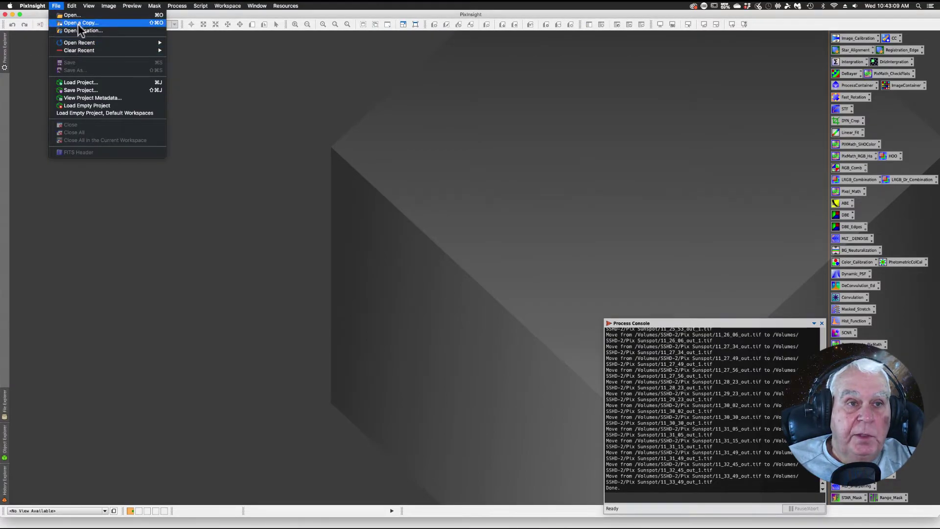
pyautogui.click(74, 16)
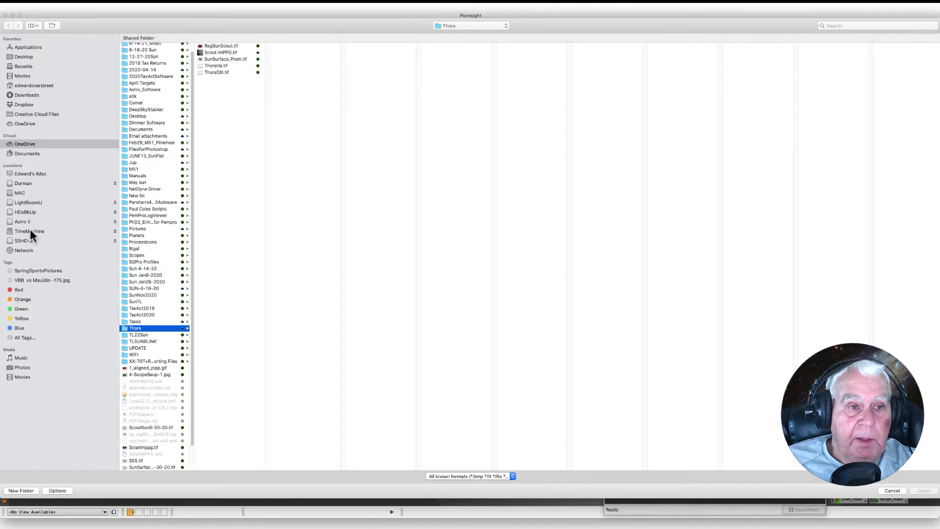
pyautogui.click(25, 241)
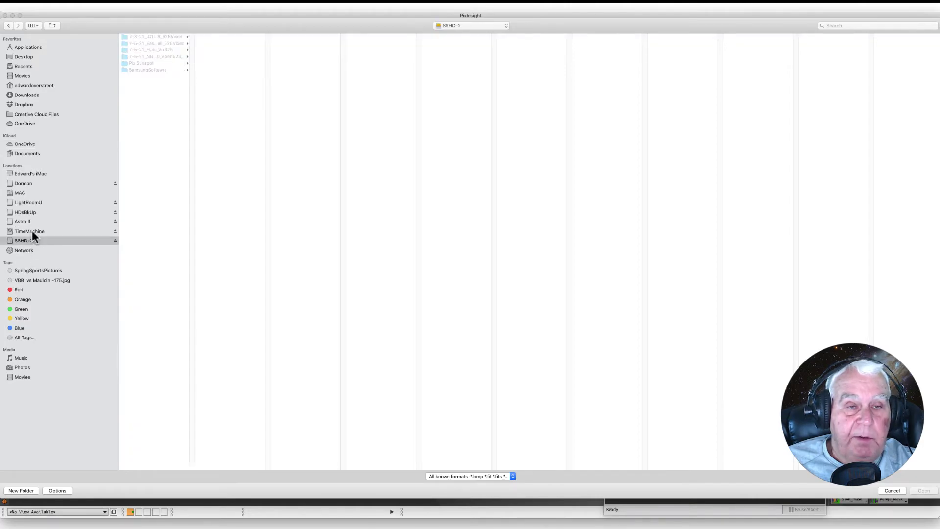
pyautogui.click(147, 63)
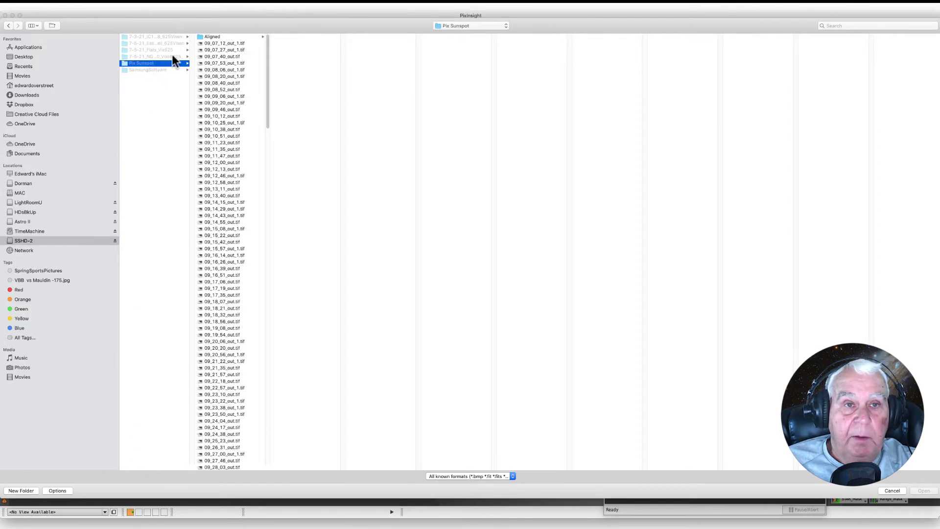
pyautogui.click(211, 36)
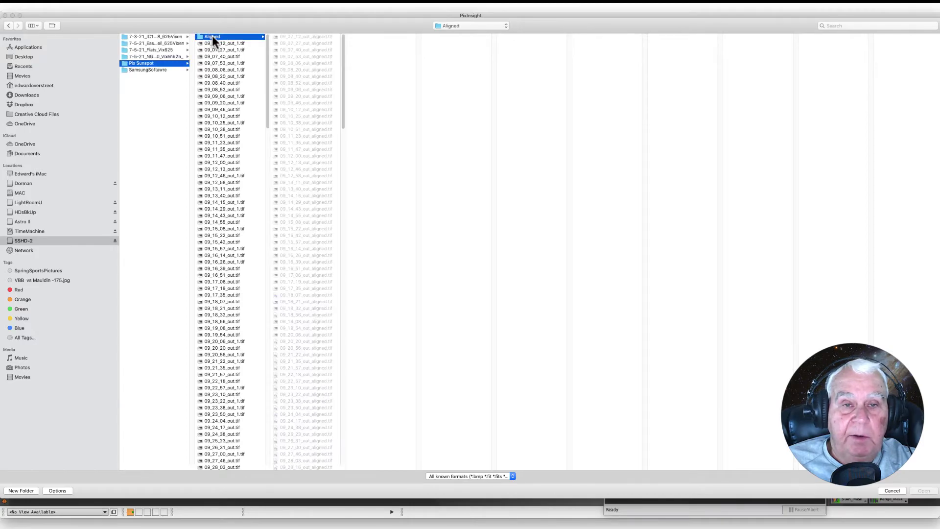
pyautogui.click(316, 37)
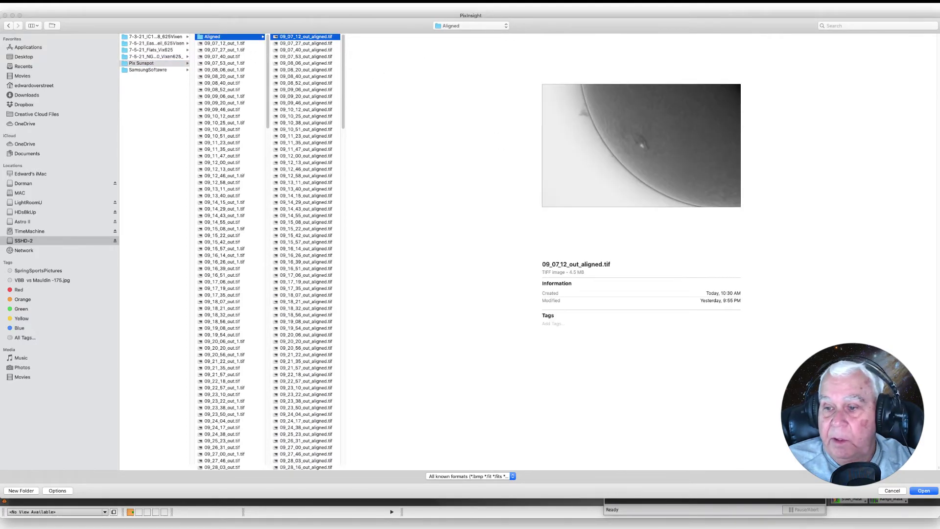
pyautogui.click(923, 491)
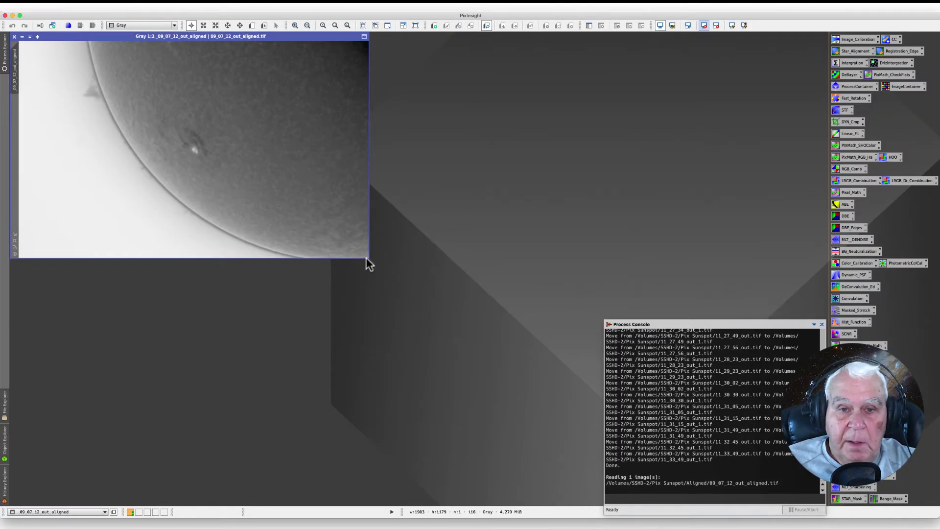
# Enlarge the aligned image's window and reposition it so the whole frame shows with space around it.
pyautogui.moveTo(366, 258); pyautogui.dragTo(564, 463)
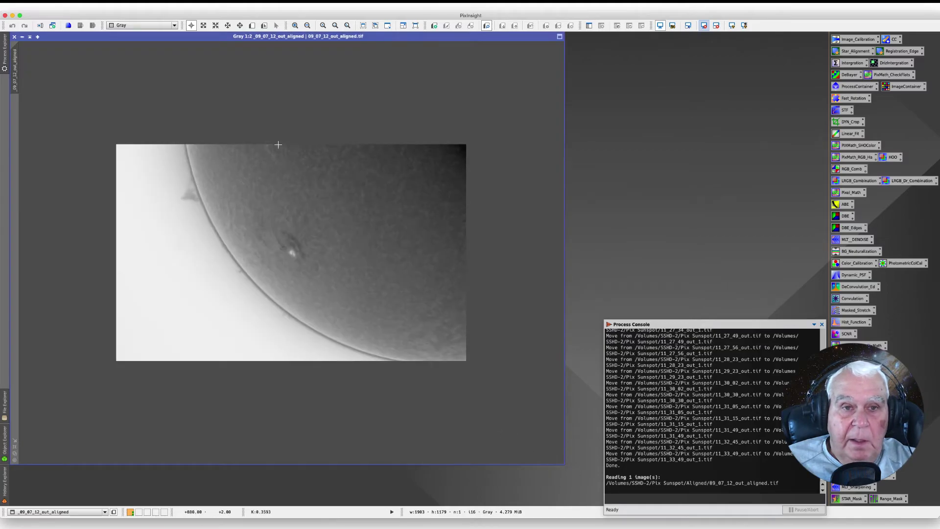
pyautogui.moveTo(466, 36); pyautogui.dragTo(485, 38)
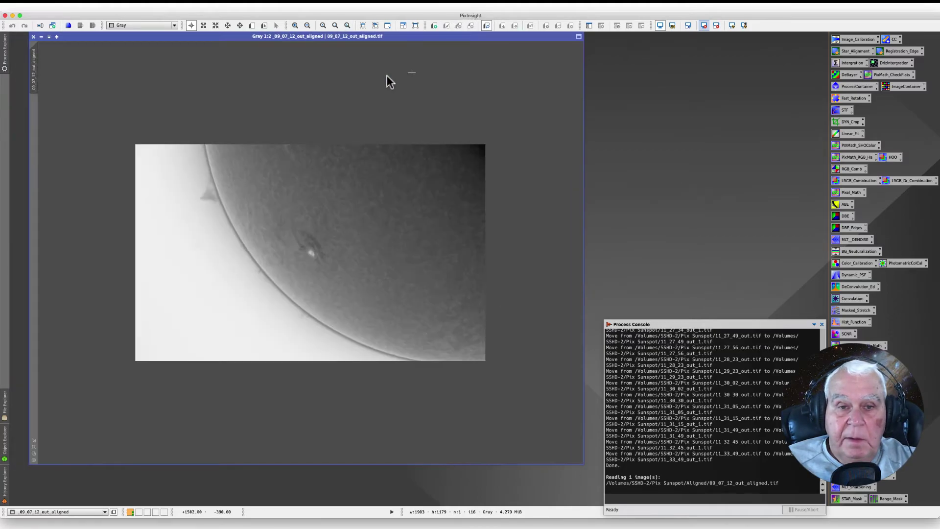
pyautogui.press('super+1')
pyautogui.press('super+minus')
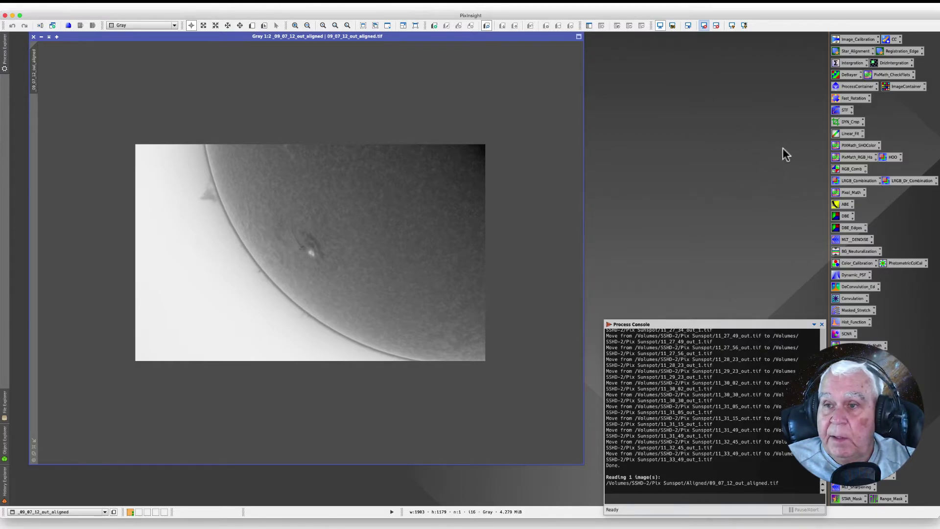
# Start DynamicCrop and pull in all four crop boundaries to about 1245 × 875 pixels around the sunspot, prominence and limb.
pyautogui.doubleClick(838, 122)
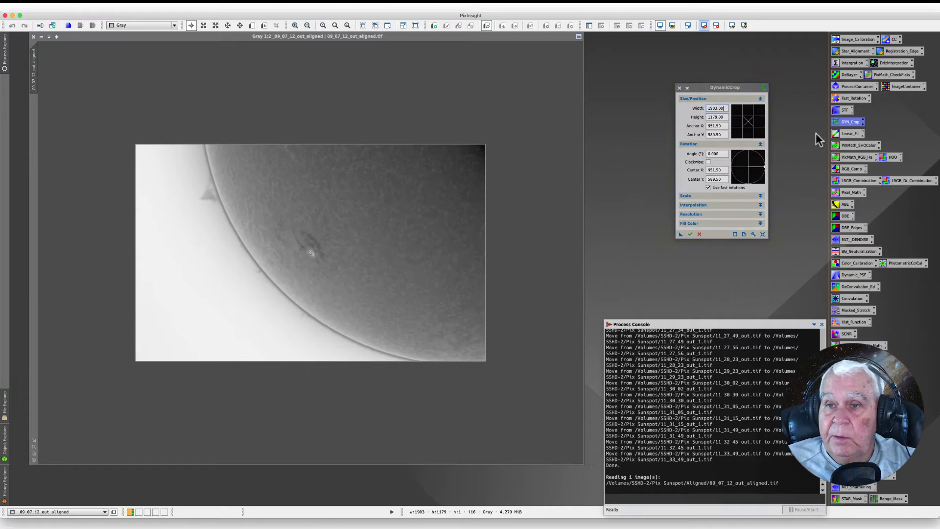
pyautogui.click(676, 43)
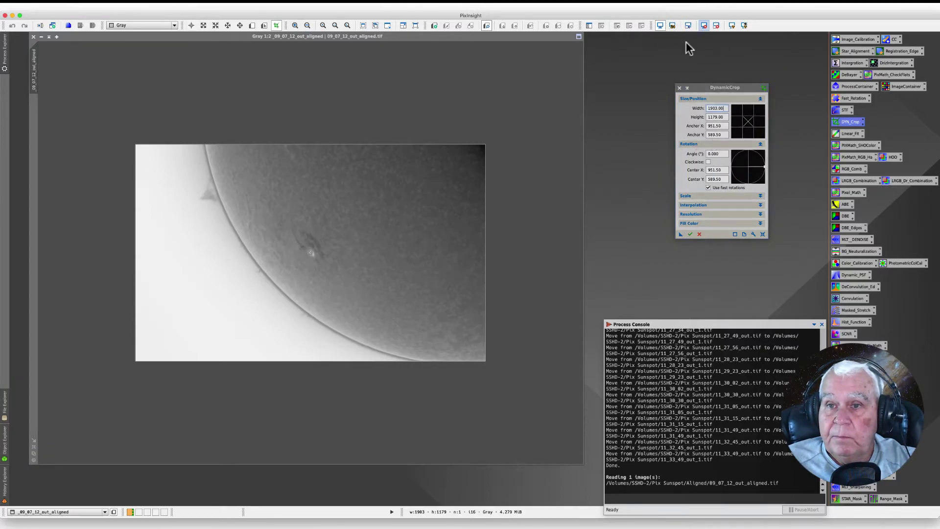
pyautogui.click(690, 100)
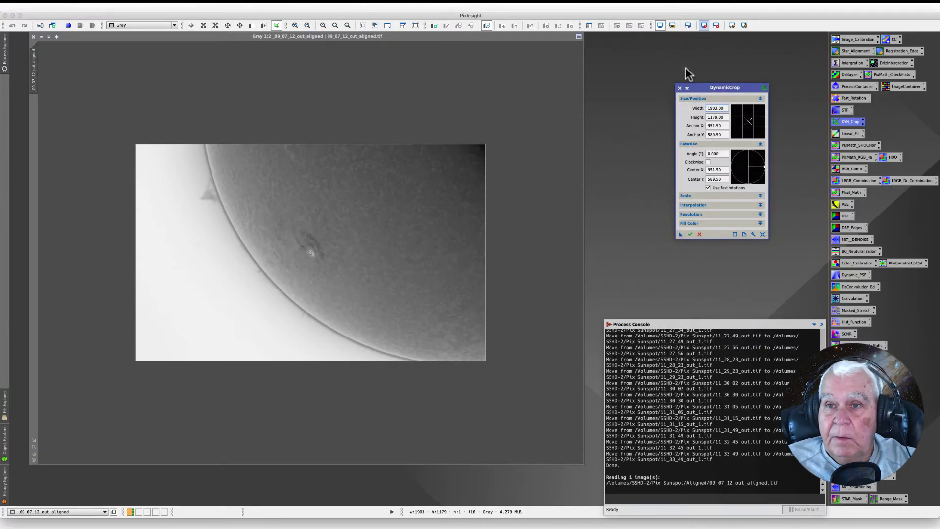
pyautogui.click(701, 26)
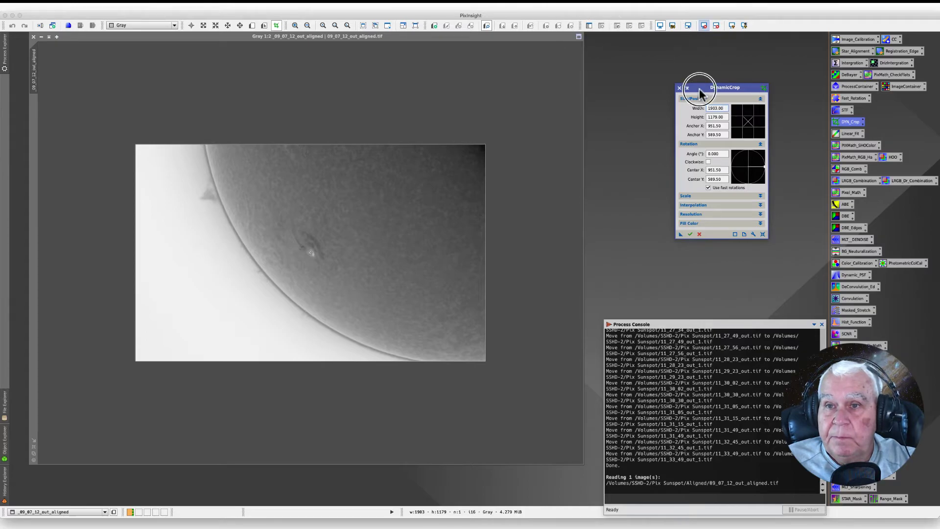
pyautogui.moveTo(701, 90); pyautogui.dragTo(578, 149)
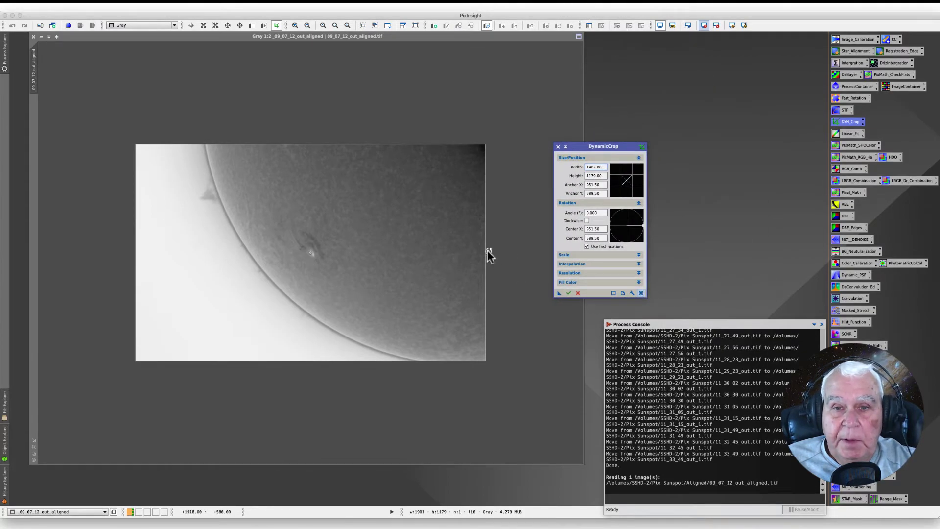
pyautogui.moveTo(485, 248); pyautogui.dragTo(420, 260)
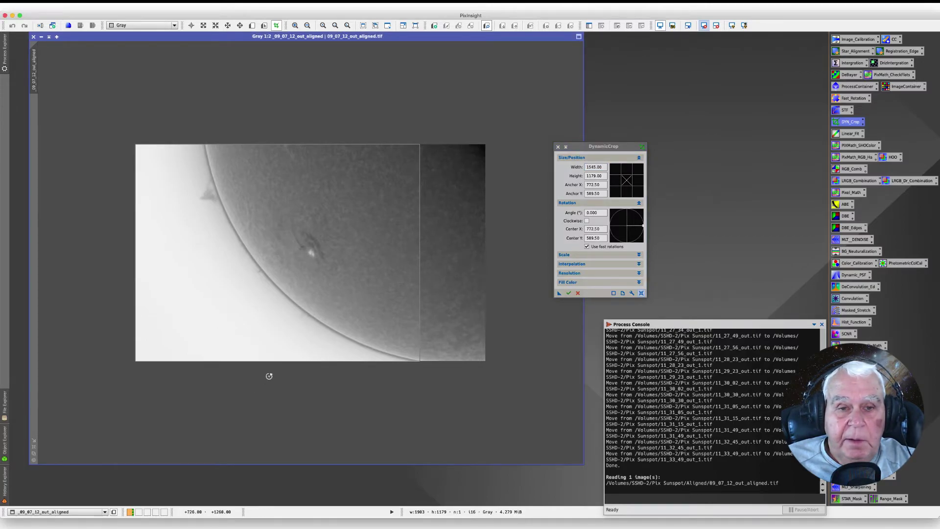
pyautogui.moveTo(276, 362); pyautogui.dragTo(284, 318)
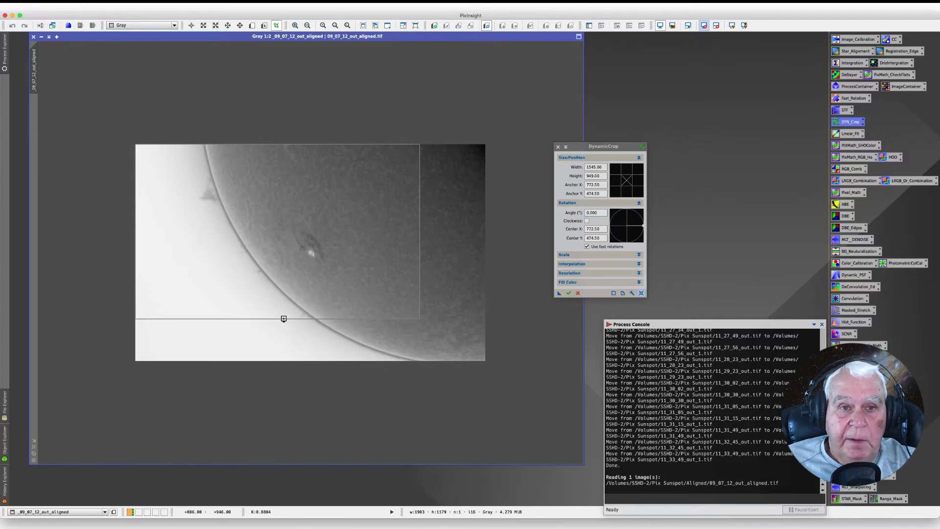
pyautogui.moveTo(286, 144); pyautogui.dragTo(288, 158)
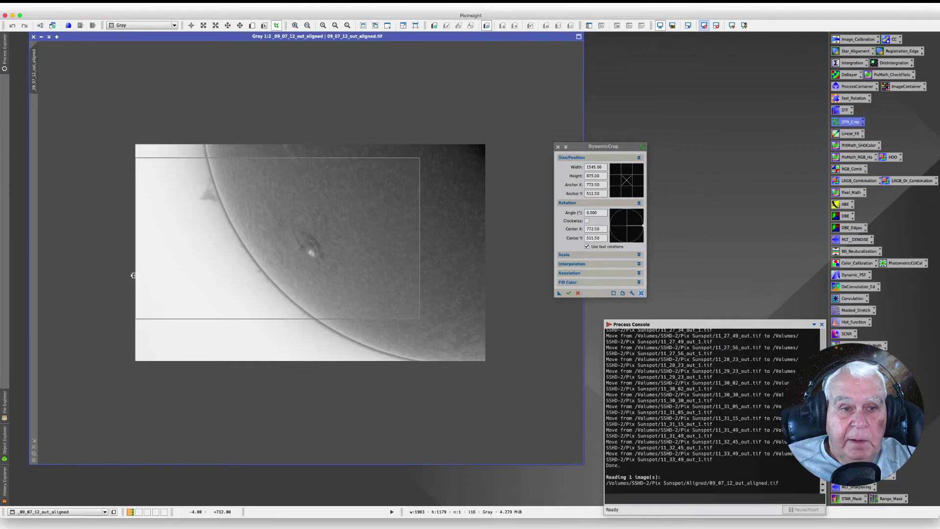
pyautogui.moveTo(134, 264); pyautogui.dragTo(191, 257)
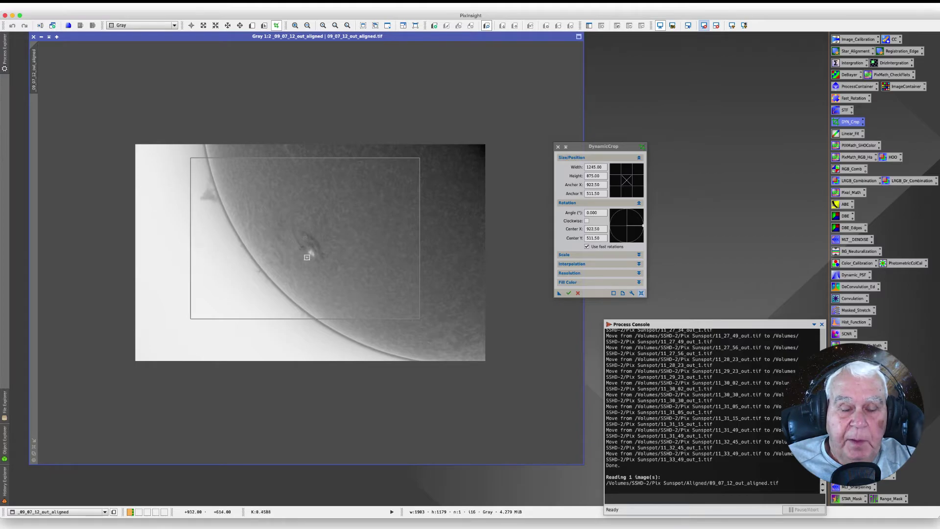
# Shift the crop region toward the prominence, enlarge it to about 1251 × 933 pixels, and apply the crop.
pyautogui.moveTo(356, 257); pyautogui.dragTo(344, 253)
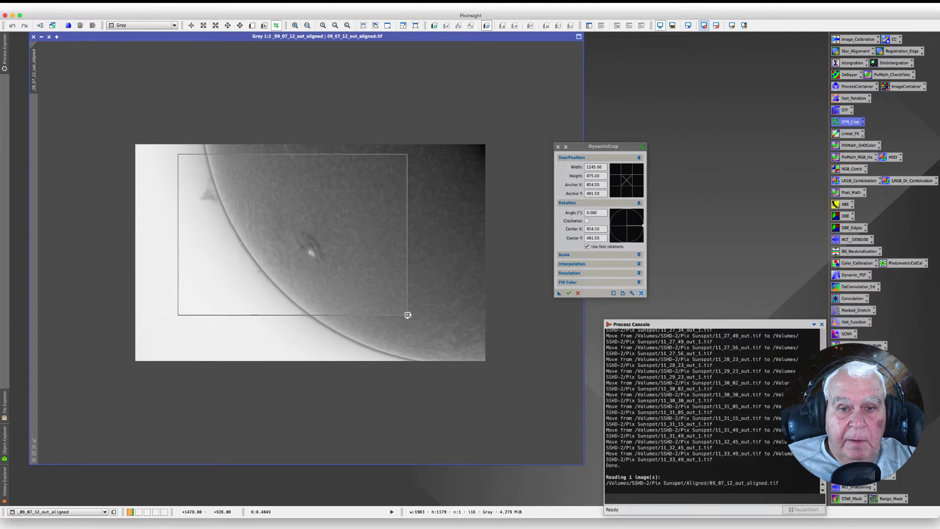
pyautogui.moveTo(405, 314)
pyautogui.mouseDown()
pyautogui.moveTo(396, 305)
pyautogui.moveTo(410, 327)
pyautogui.mouseUp()
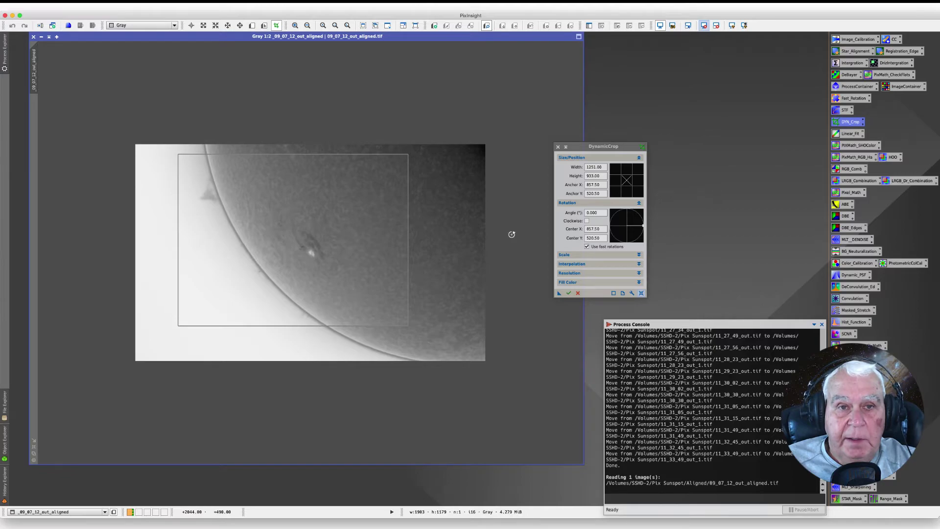
pyautogui.click(568, 293)
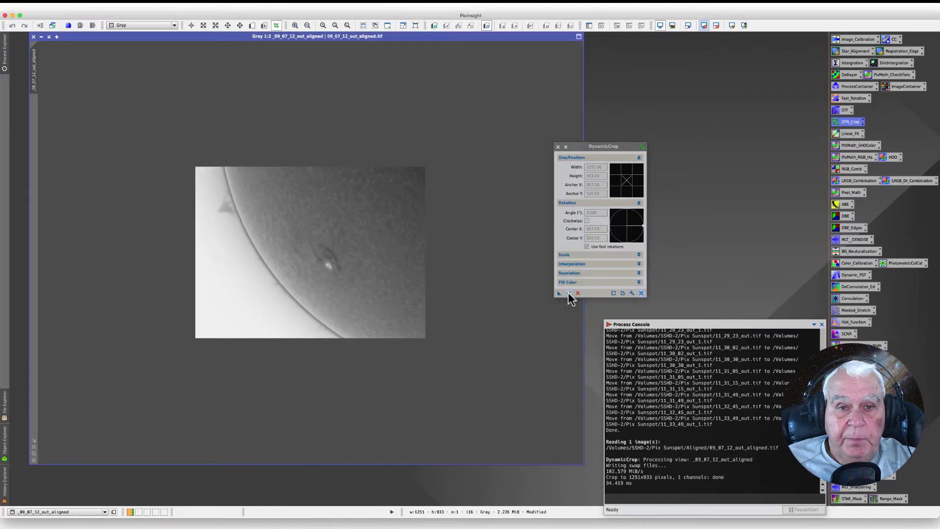
# Zoom in on the cropped image to examine the sunspot detail, and return the view to 1:1.
pyautogui.scroll(2, 257, 271)
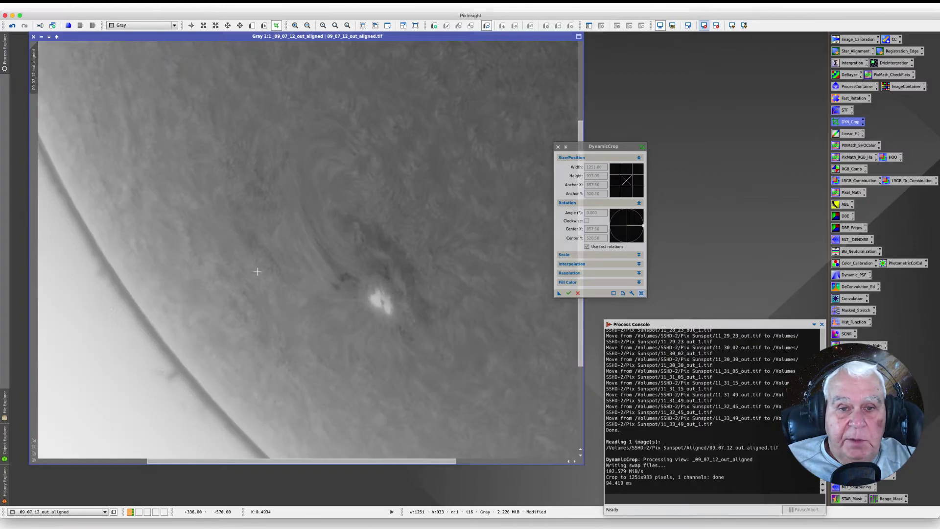
pyautogui.scroll(-1, 257, 271)
pyautogui.scroll(1, 257, 271)
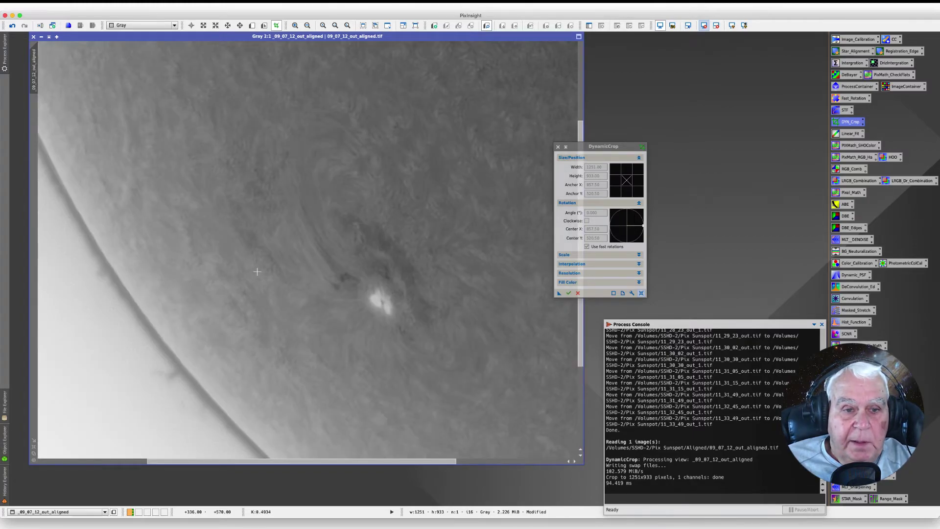
pyautogui.scroll(-1, 257, 271)
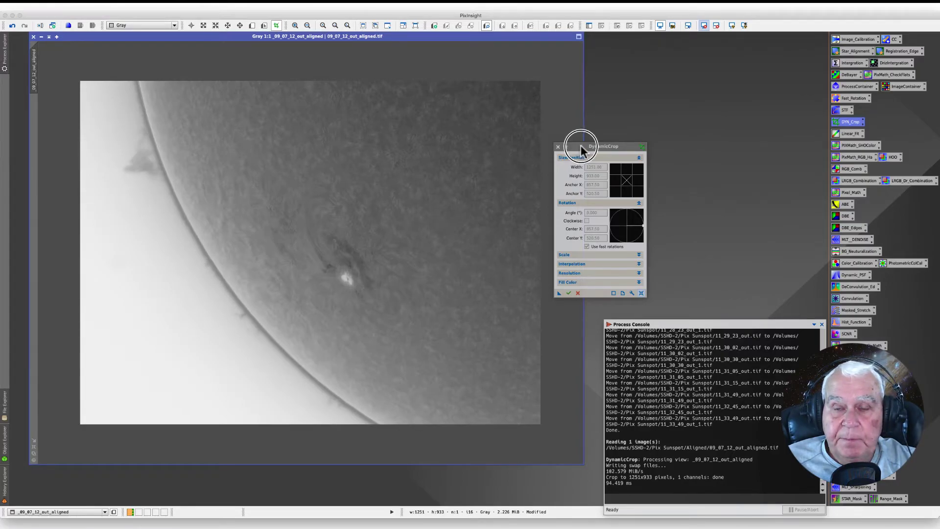
# Examine the prominence, limb and sunspot of the cropped image at 2:1, return to 1:1, and move the DynamicCrop dialog clear of the image.
pyautogui.moveTo(580, 145); pyautogui.dragTo(613, 134)
pyautogui.scroll(1, 307, 263)
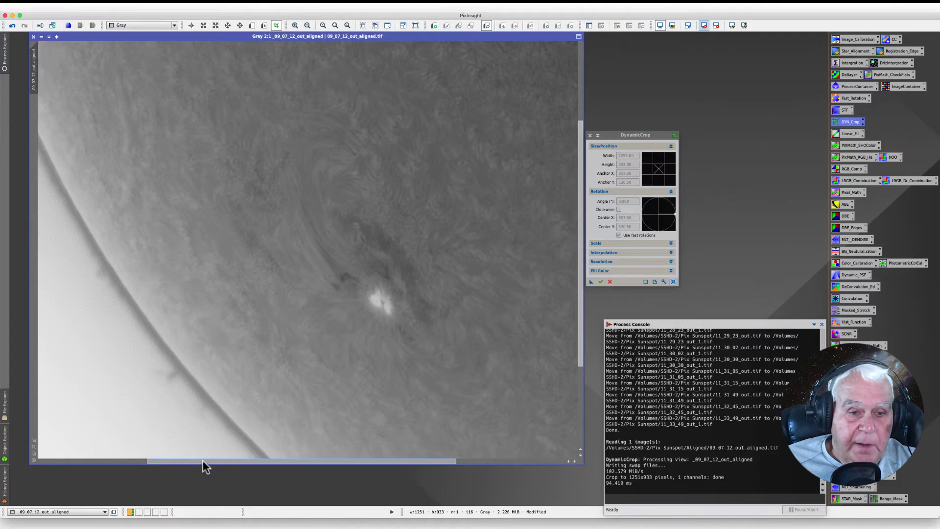
pyautogui.moveTo(203, 460); pyautogui.dragTo(89, 461)
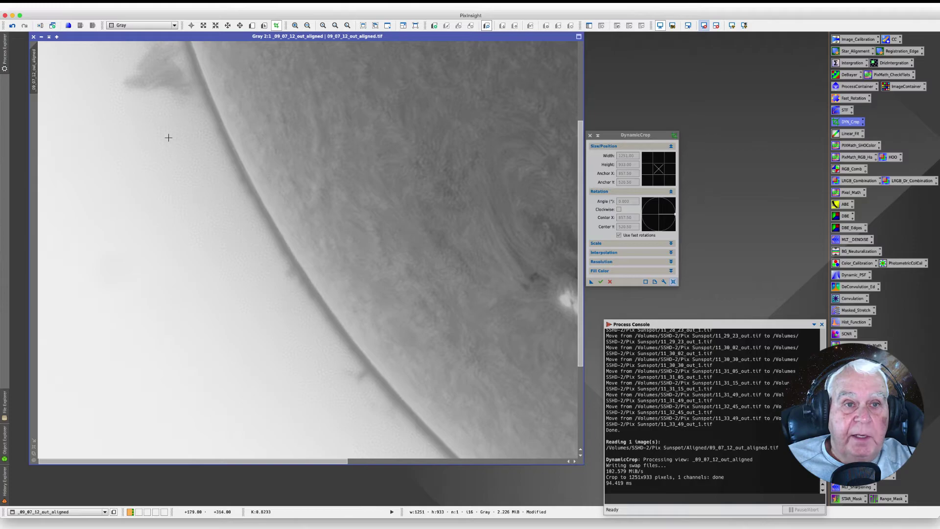
pyautogui.scroll(-1, 354, 199)
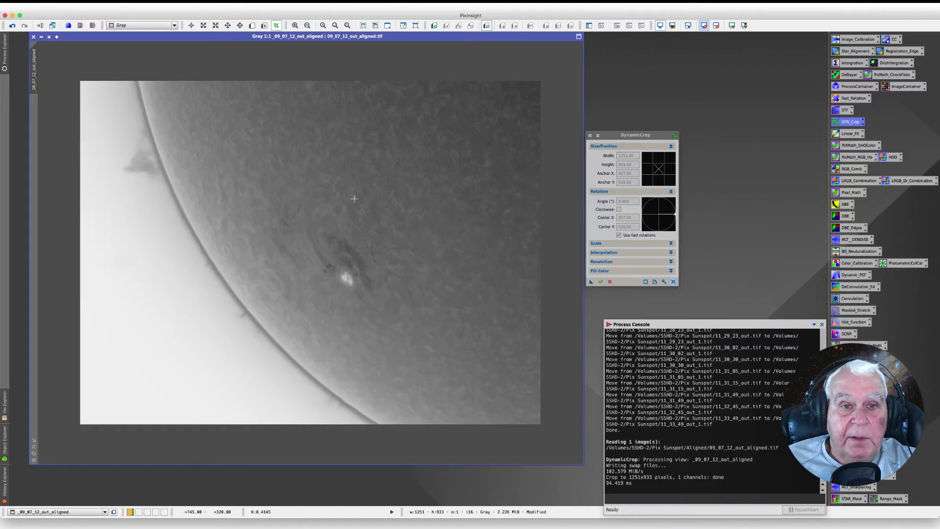
pyautogui.scroll(1, 354, 198)
pyautogui.scroll(-1, 355, 199)
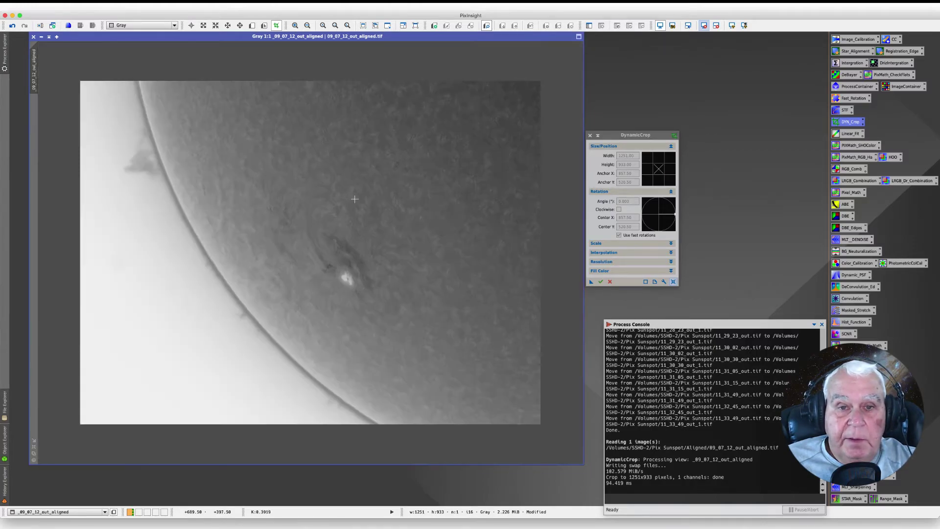
pyautogui.moveTo(615, 134); pyautogui.dragTo(645, 121)
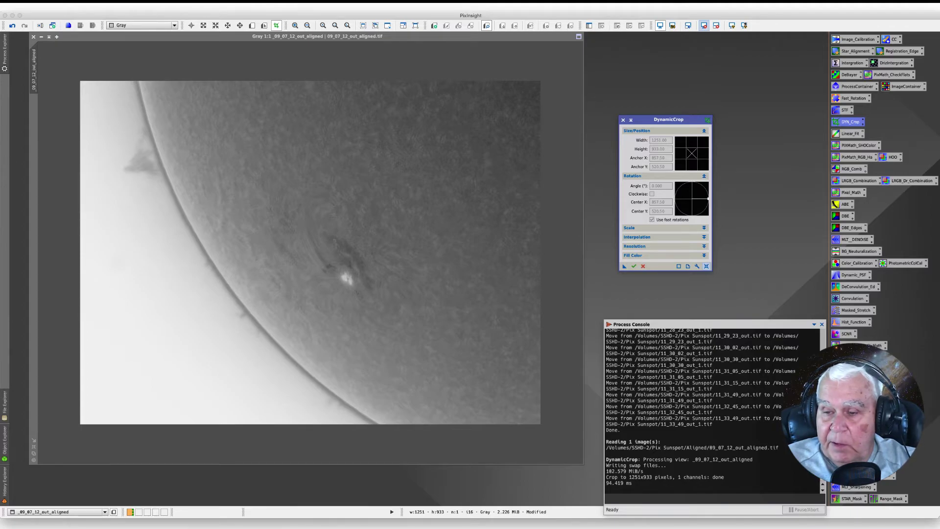
# Open UnsharpMask, start its real-time preview on the cropped image, and place the dialog beside the sunspot.
pyautogui.doubleClick(852, 463)
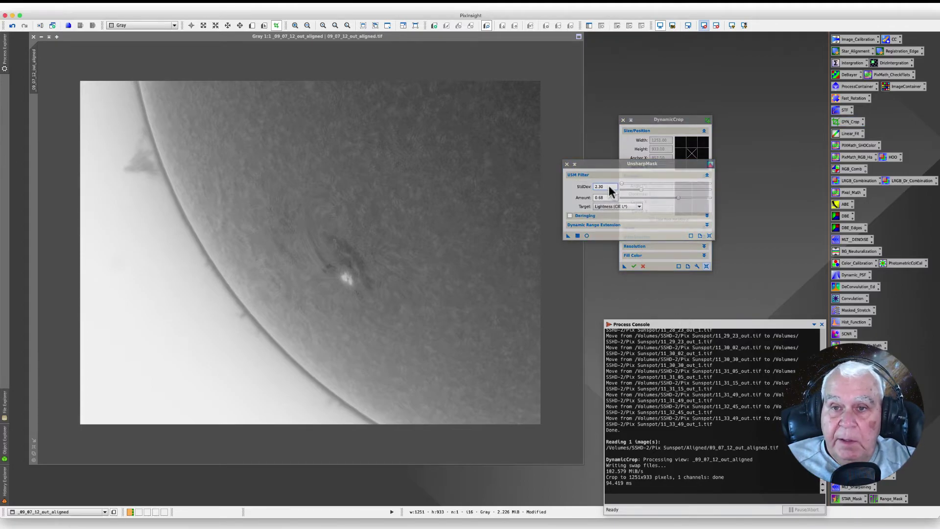
pyautogui.moveTo(592, 166); pyautogui.dragTo(528, 223)
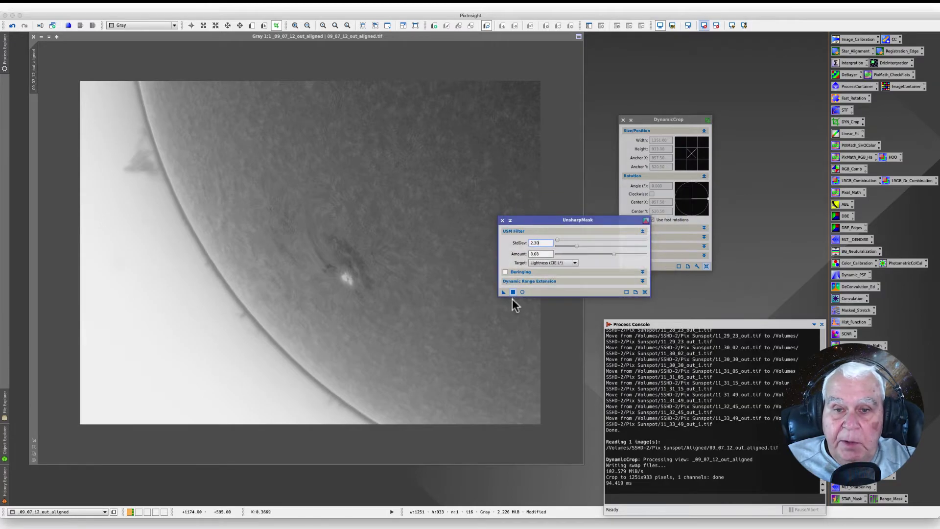
pyautogui.click(522, 291)
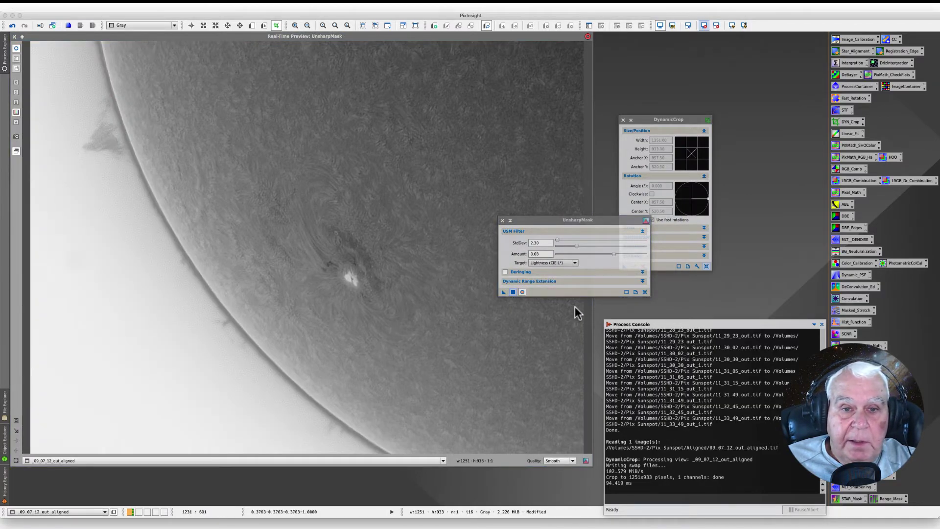
pyautogui.moveTo(542, 220); pyautogui.dragTo(552, 213)
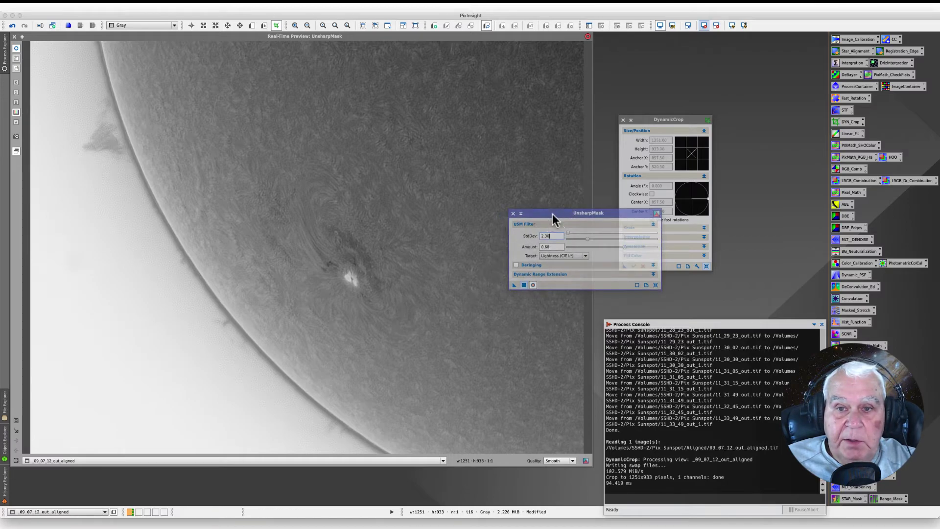
pyautogui.moveTo(536, 212); pyautogui.dragTo(536, 213)
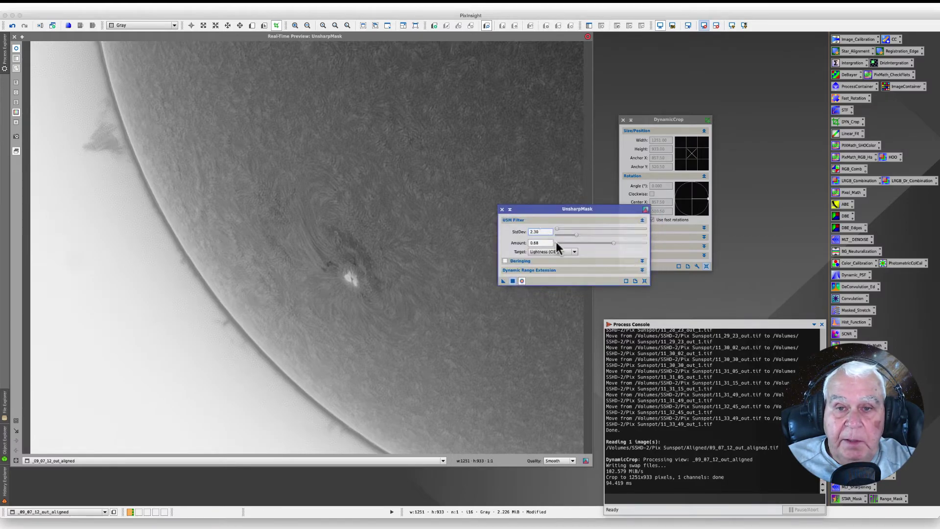
# Try unsharp mask amounts of 0.81 and 0.27, and set StdDev to 19.0 with an amount of 0.30.
pyautogui.moveTo(611, 242); pyautogui.dragTo(626, 243)
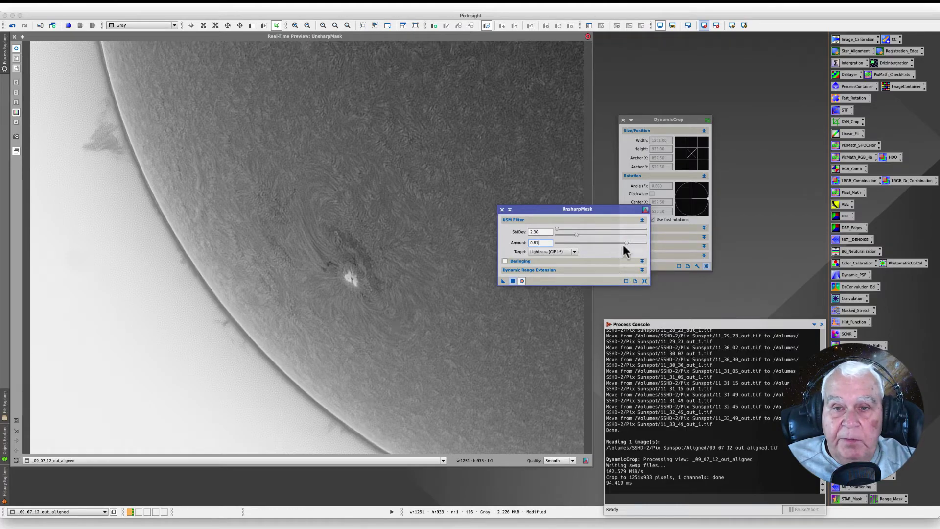
pyautogui.moveTo(626, 242); pyautogui.dragTo(576, 249)
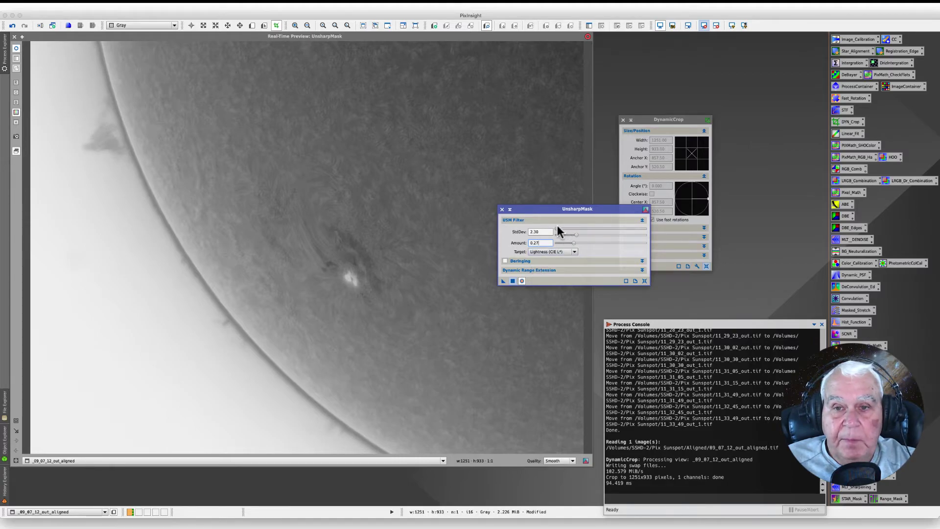
pyautogui.moveTo(557, 227); pyautogui.dragTo(576, 244)
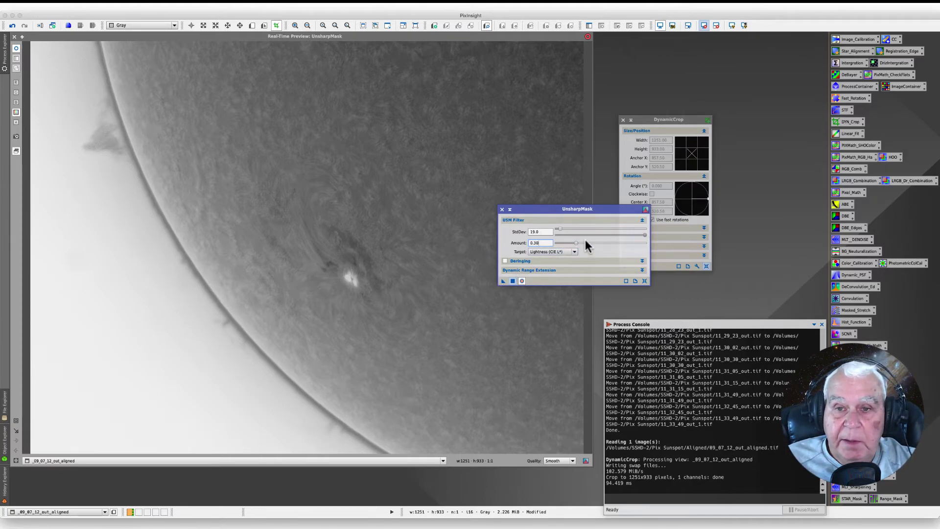
# Fine-tune the unsharp mask amount to 0.52 and apply the sharpening to the cropped image.
pyautogui.click(576, 242)
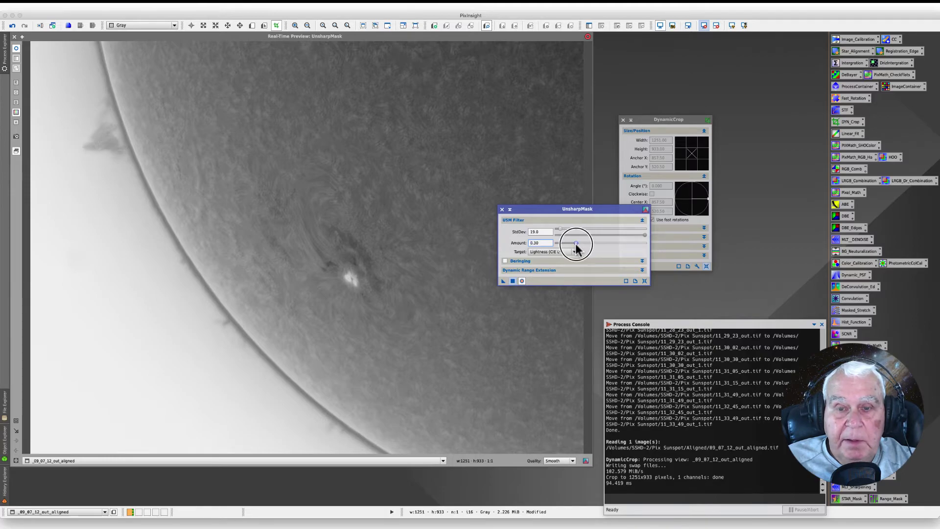
pyautogui.moveTo(576, 244); pyautogui.dragTo(596, 248)
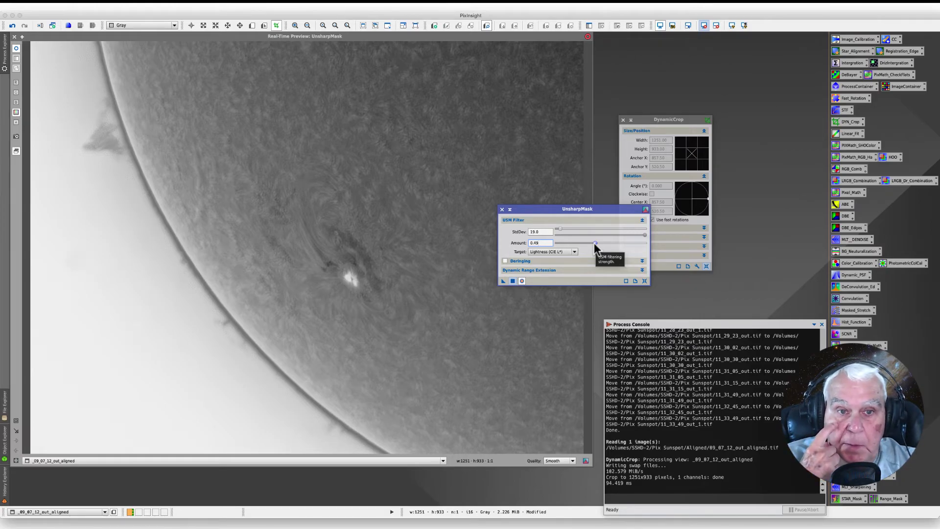
pyautogui.click(595, 245)
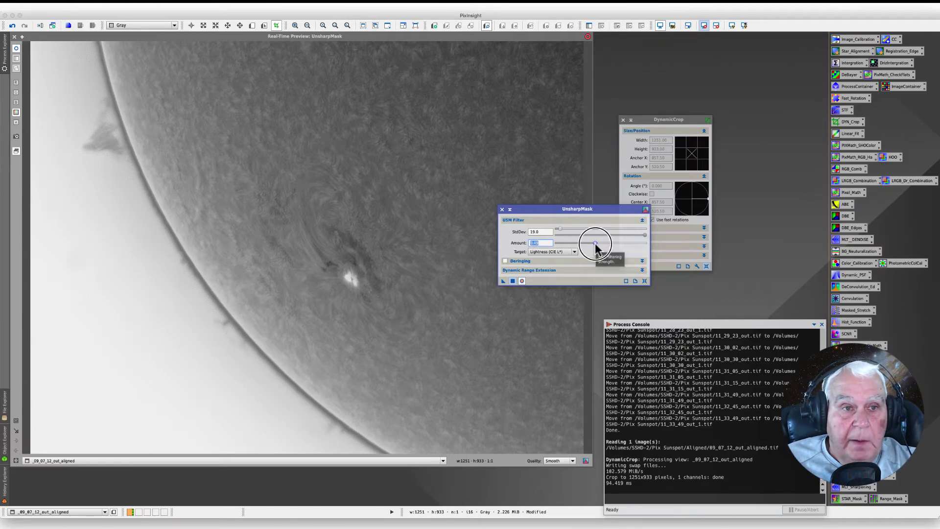
pyautogui.moveTo(595, 244); pyautogui.dragTo(600, 243)
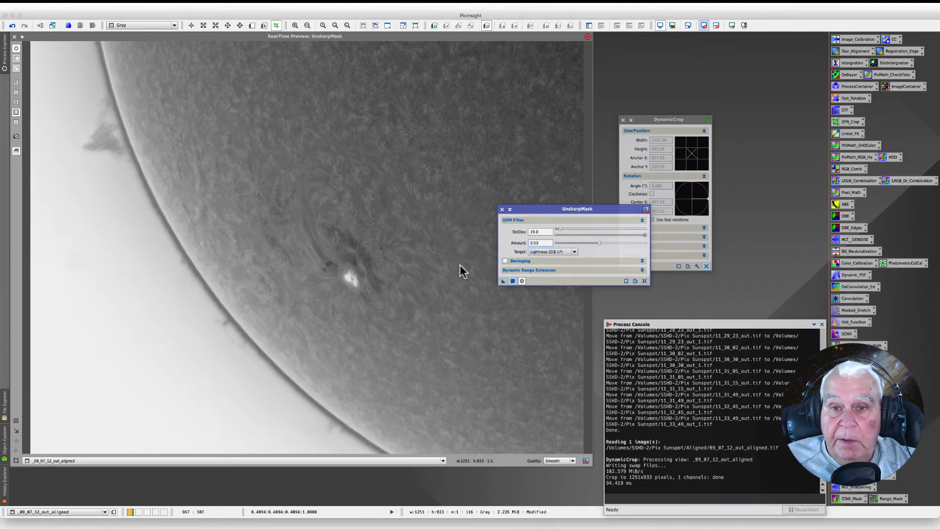
pyautogui.click(598, 242)
pyautogui.moveTo(598, 241); pyautogui.dragTo(596, 241)
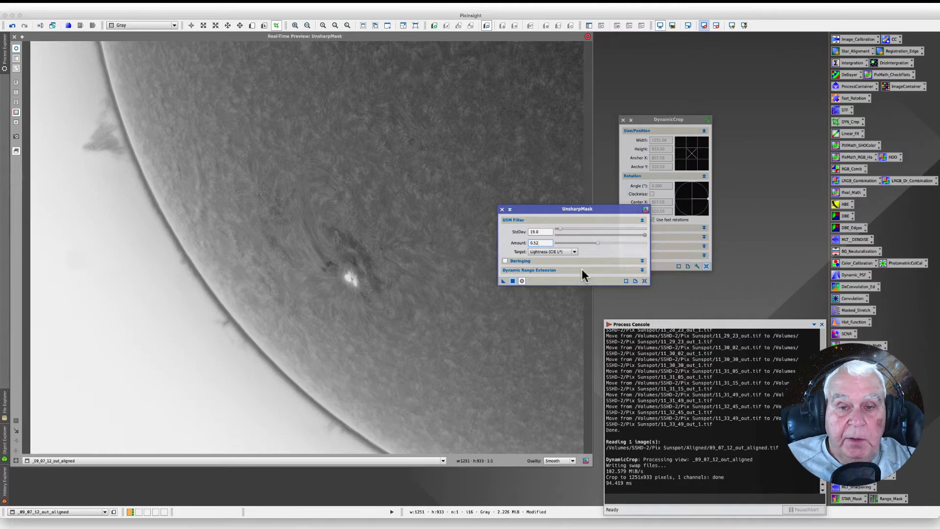
pyautogui.click(512, 281)
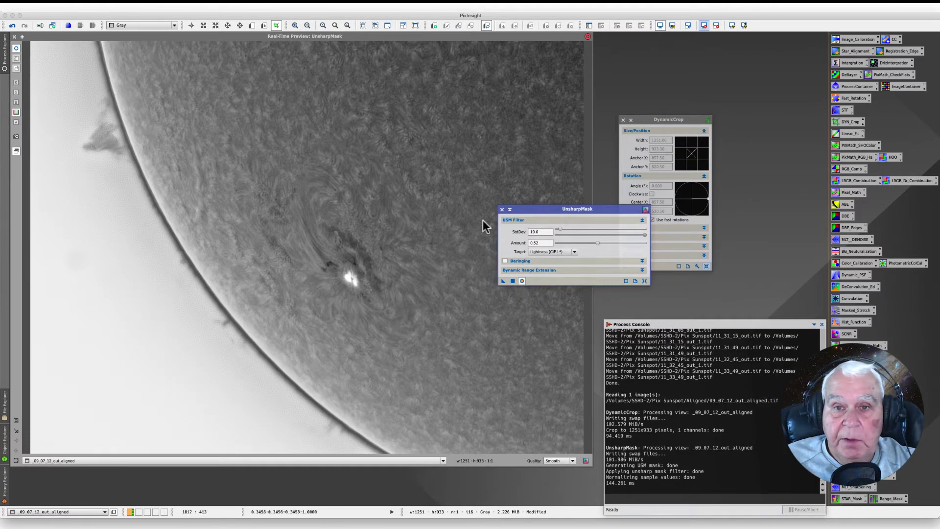
# Close UnsharpMask and its real-time preview, and minimize the sharpened image to an icon at the upper edge of the workspace.
pyautogui.click(502, 209)
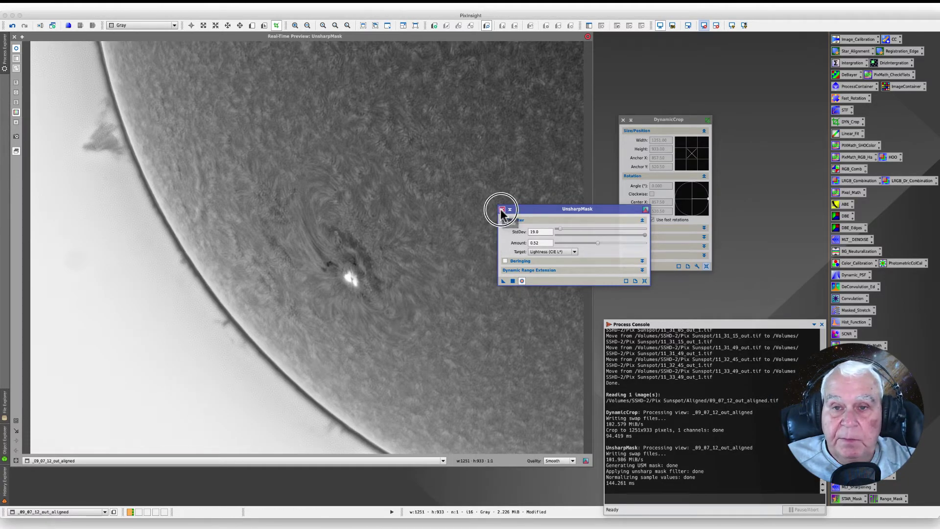
pyautogui.click(18, 38)
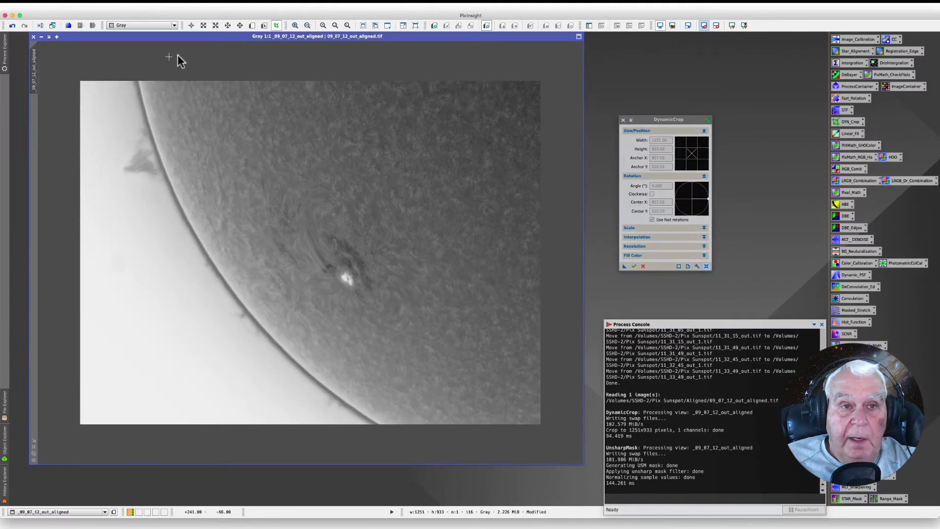
pyautogui.moveTo(185, 37); pyautogui.dragTo(220, 54)
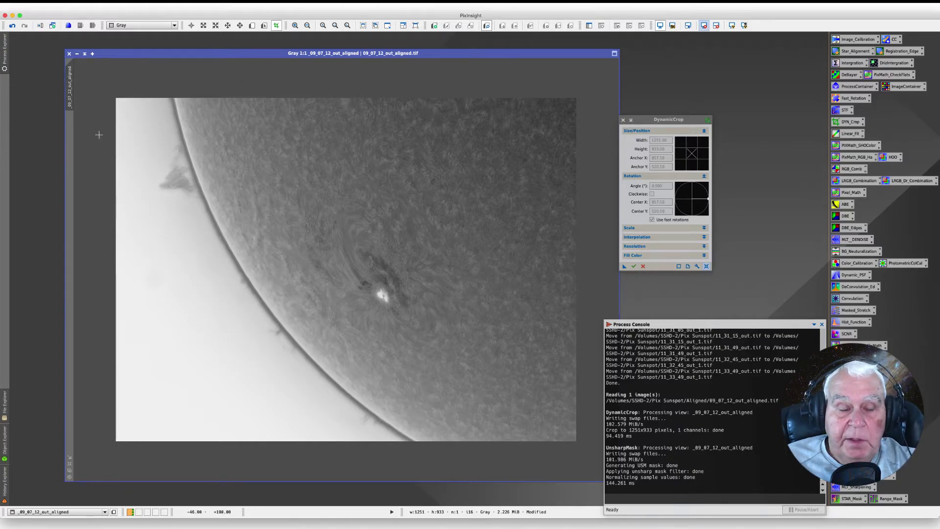
pyautogui.click(78, 54)
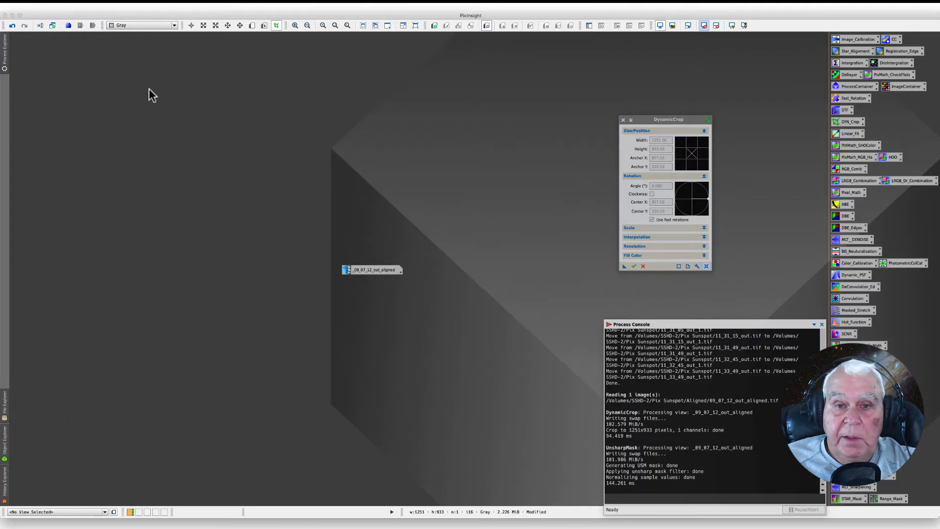
pyautogui.moveTo(382, 270); pyautogui.dragTo(496, 40)
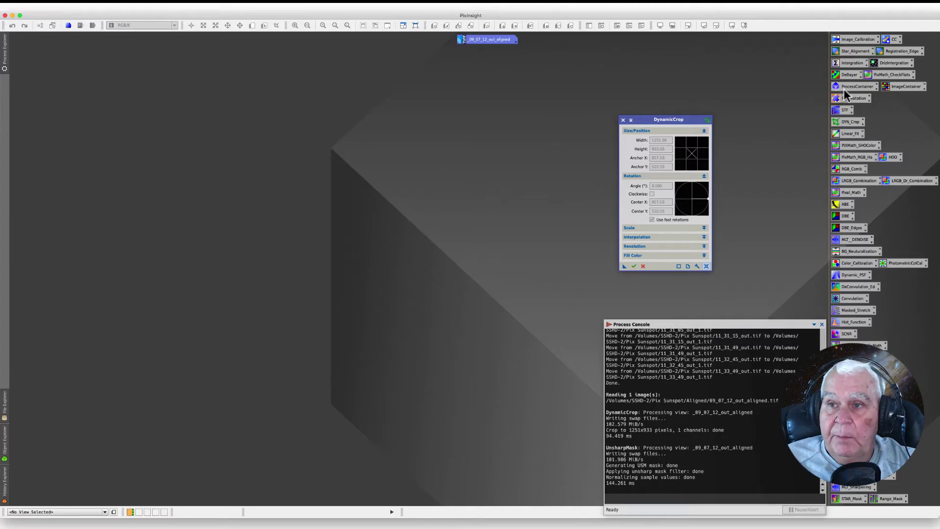
# Open an empty ImageContainer and an empty ProcessContainer, and arrange them so the History Explorer area stays free.
pyautogui.doubleClick(891, 87)
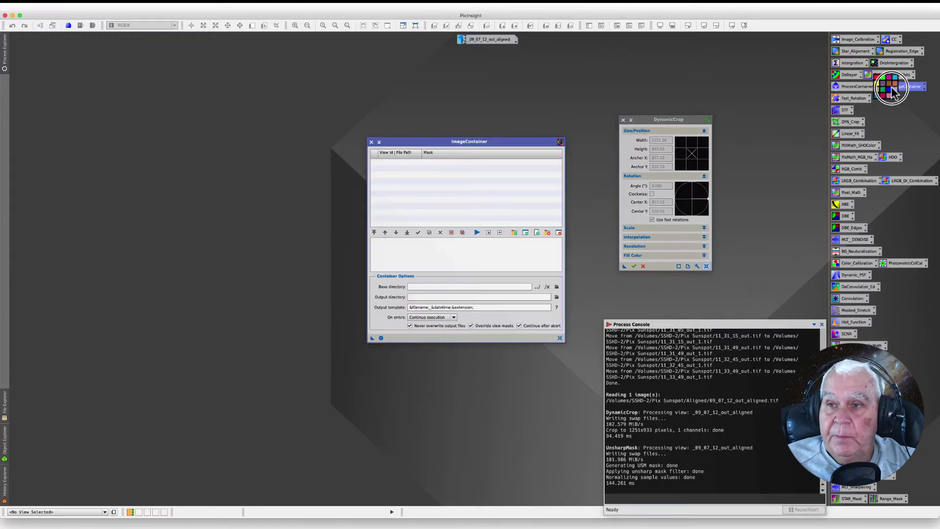
pyautogui.doubleClick(844, 88)
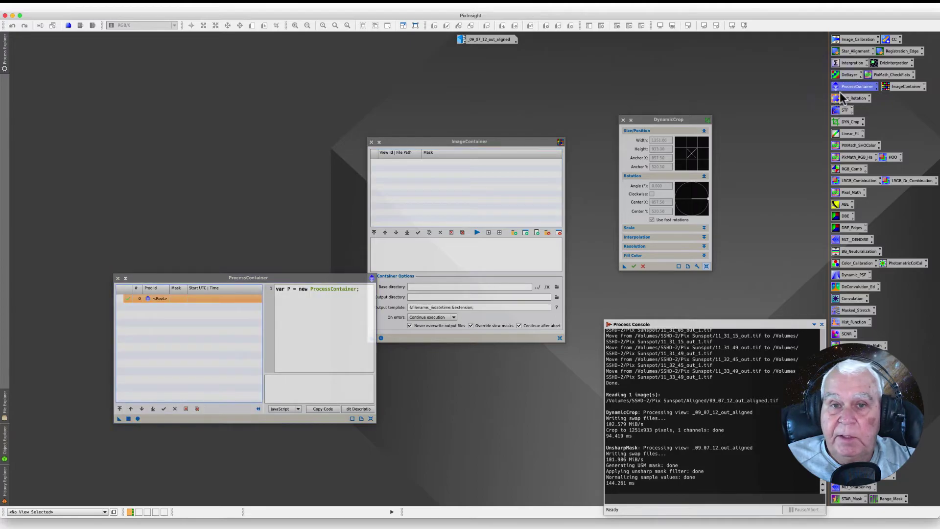
pyautogui.moveTo(168, 278); pyautogui.dragTo(146, 252)
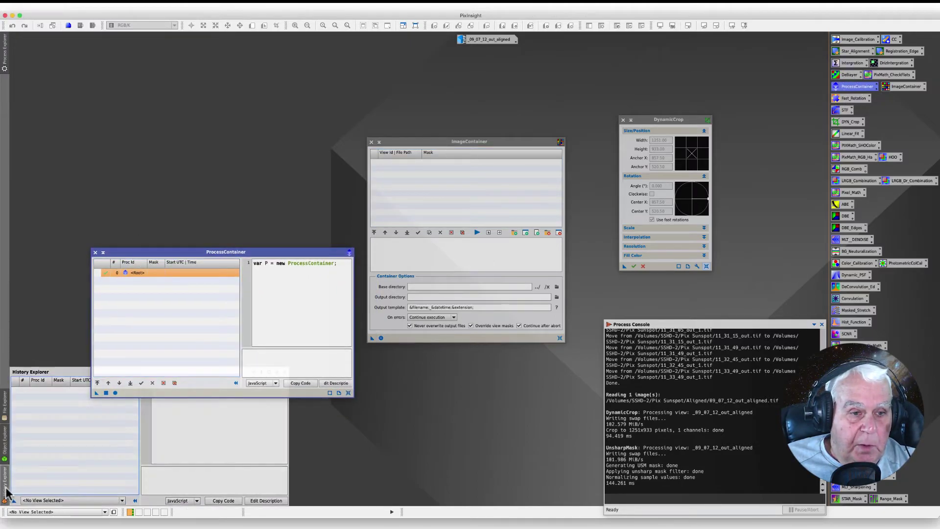
pyautogui.moveTo(180, 254); pyautogui.dragTo(180, 221)
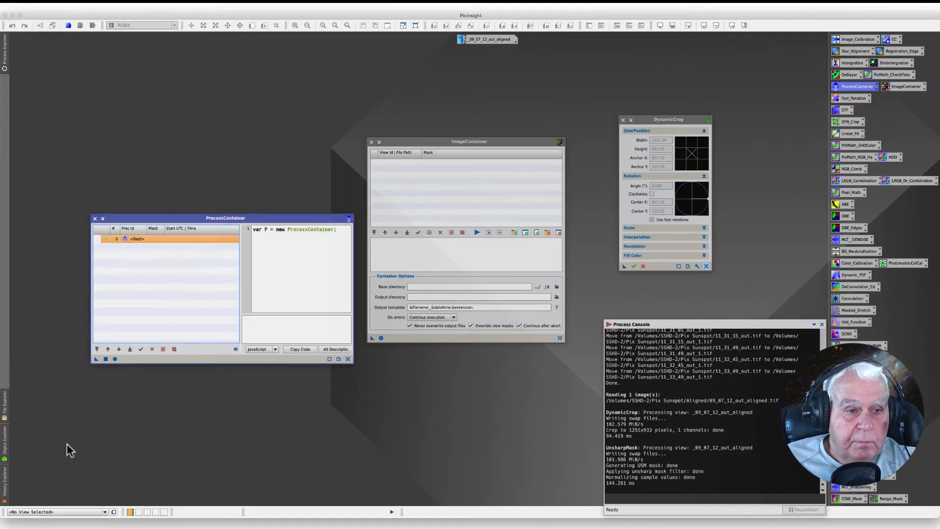
# Copy the DynamicCrop and UnsharpMask entries from the history of _09_07_12_out_aligned into the ProcessContainer, and place it beside the ImageContainer.
pyautogui.moveTo(6, 482)
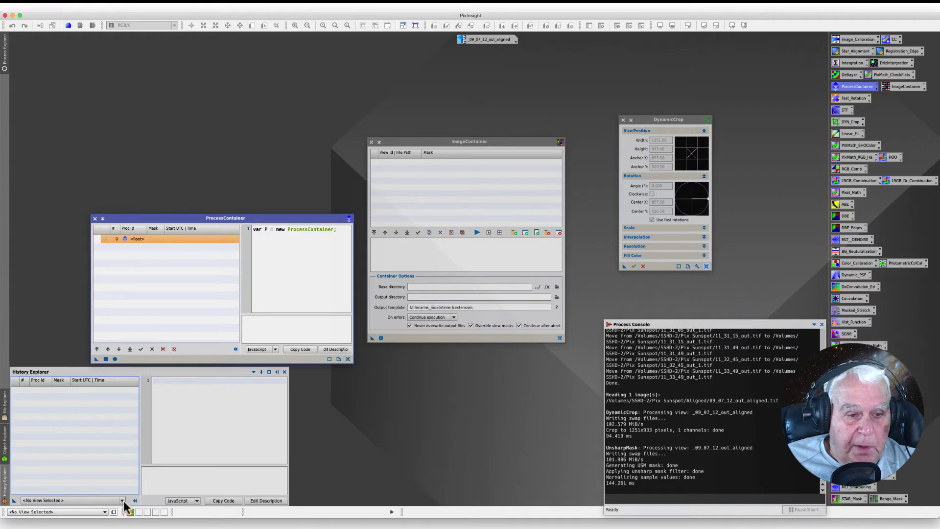
pyautogui.click(122, 500)
pyautogui.click(45, 493)
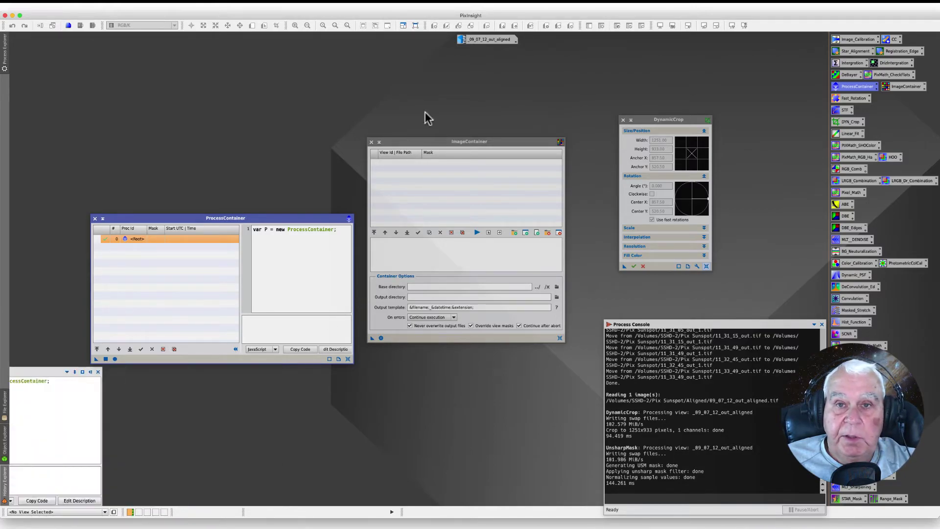
pyautogui.moveTo(3, 483)
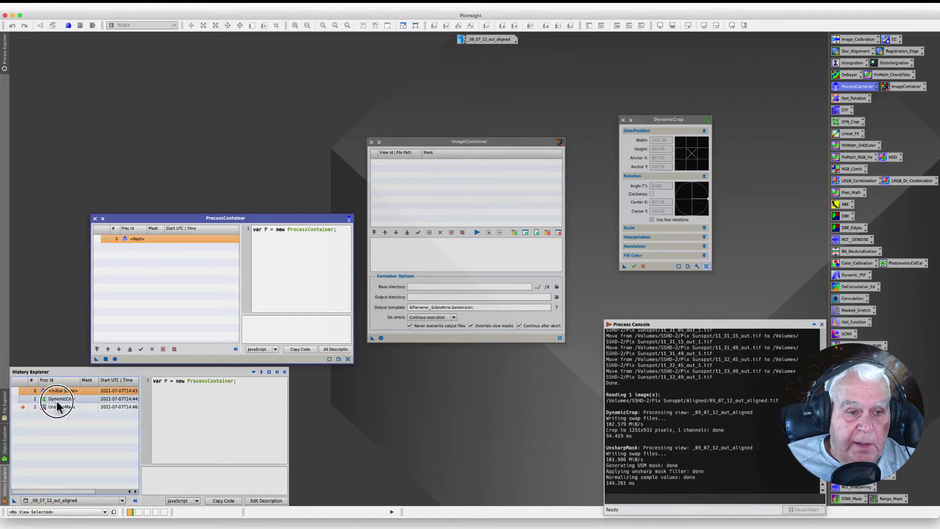
pyautogui.moveTo(57, 399); pyautogui.dragTo(130, 272)
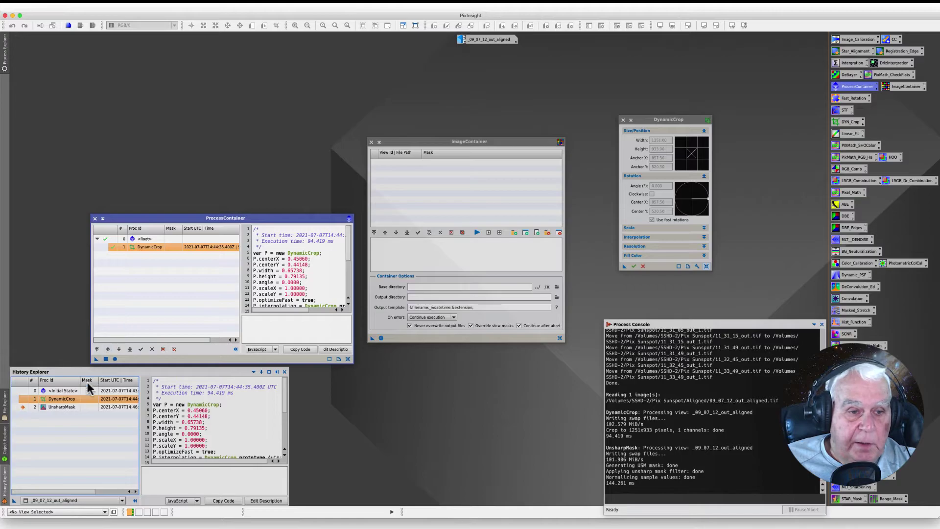
pyautogui.click(54, 408)
pyautogui.moveTo(53, 408); pyautogui.dragTo(140, 271)
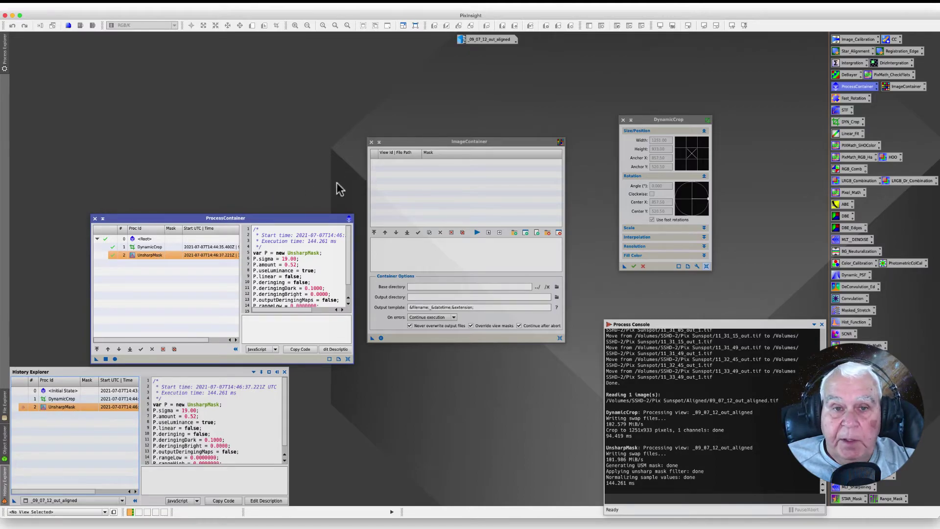
pyautogui.moveTo(257, 216); pyautogui.dragTo(212, 176)
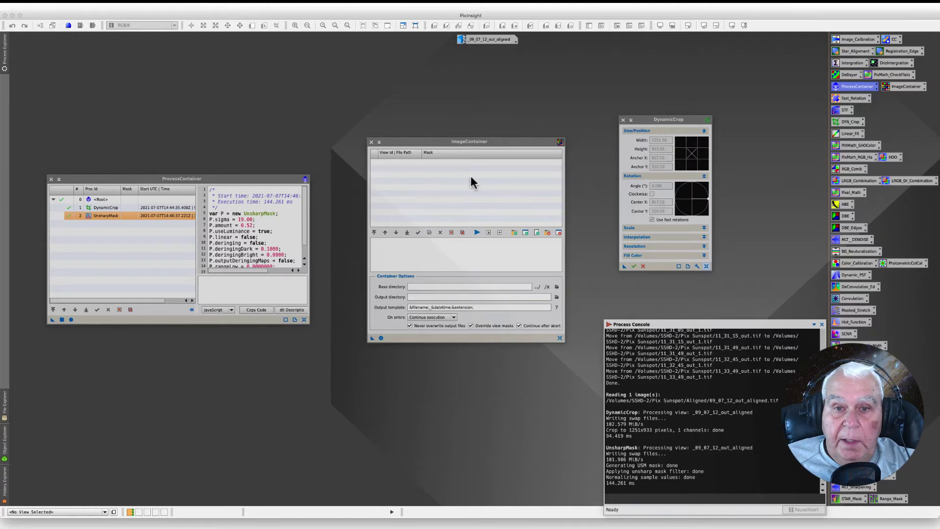
# Add all the aligned TIFF frames from the Pix Sunspot/Aligned folder on SSHD-2 to the ImageContainer.
pyautogui.click(513, 233)
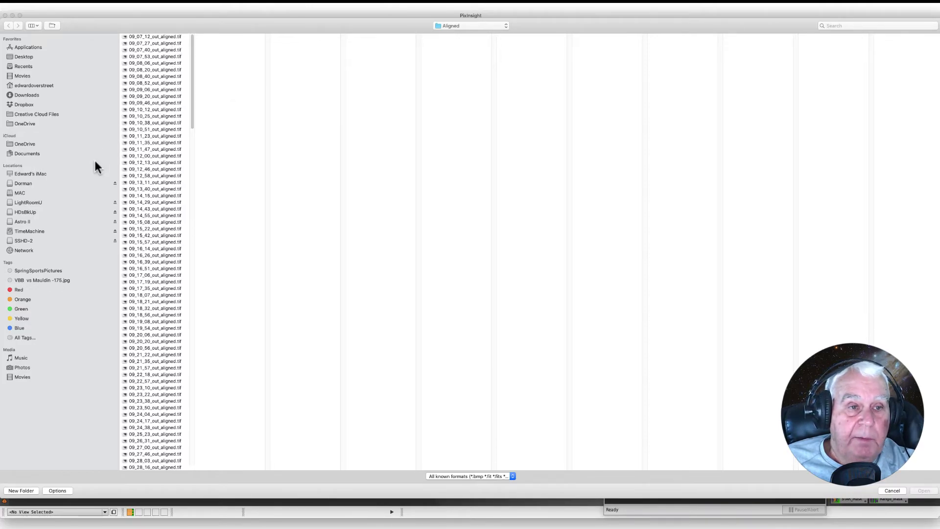
pyautogui.click(17, 239)
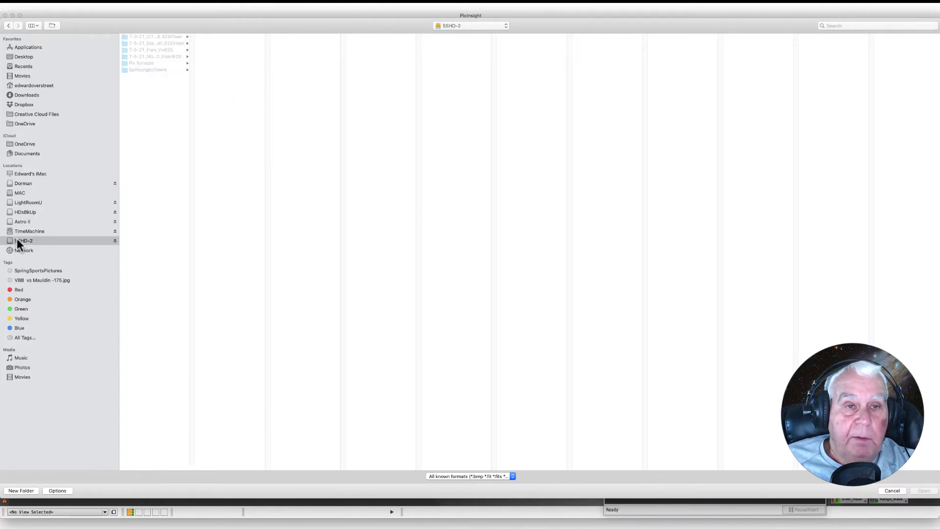
pyautogui.click(147, 63)
pyautogui.click(210, 36)
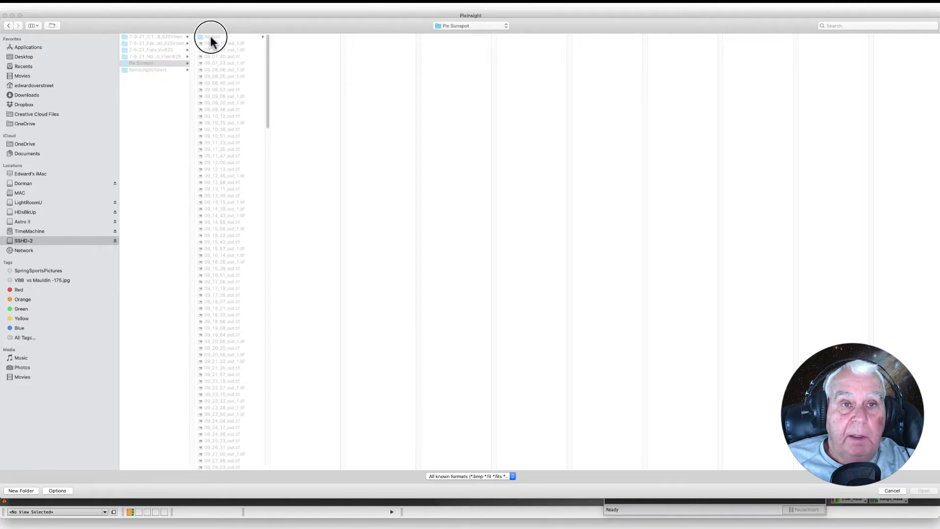
pyautogui.click(321, 37)
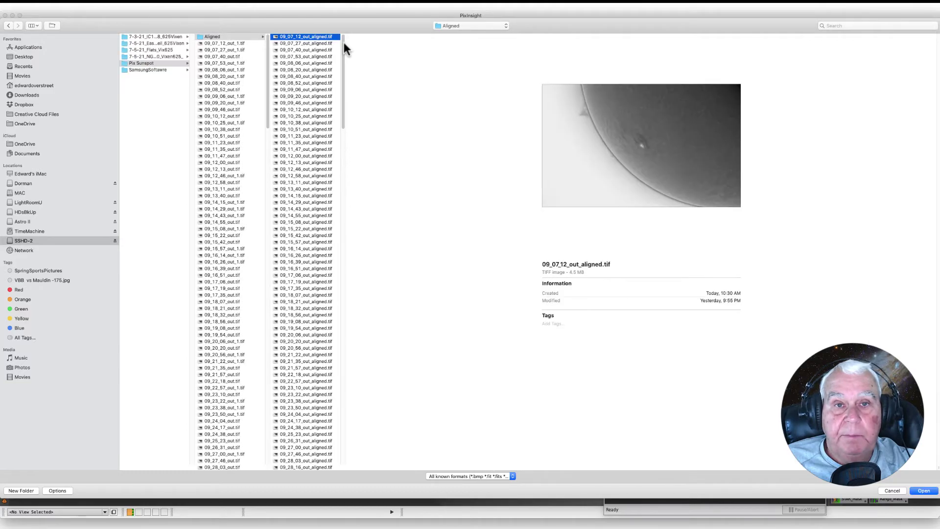
pyautogui.moveTo(344, 42); pyautogui.dragTo(322, 458)
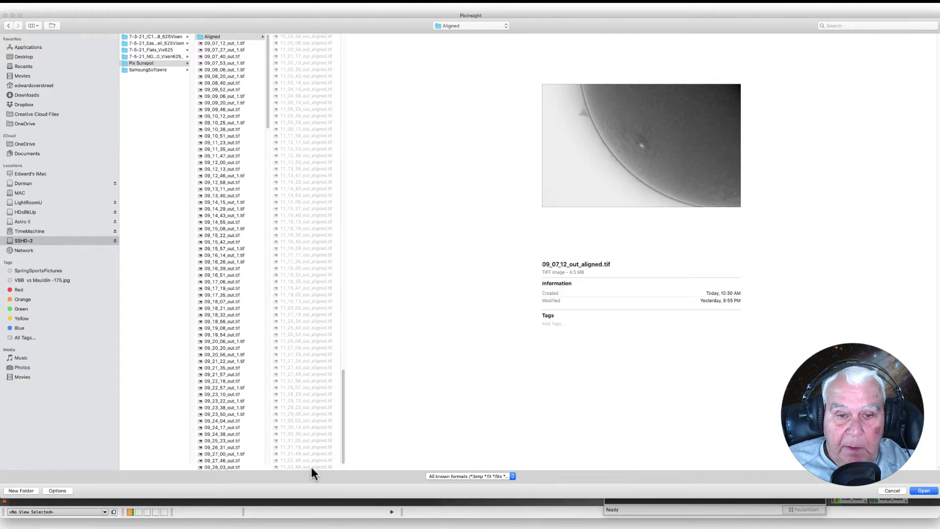
pyautogui.press('super+a')
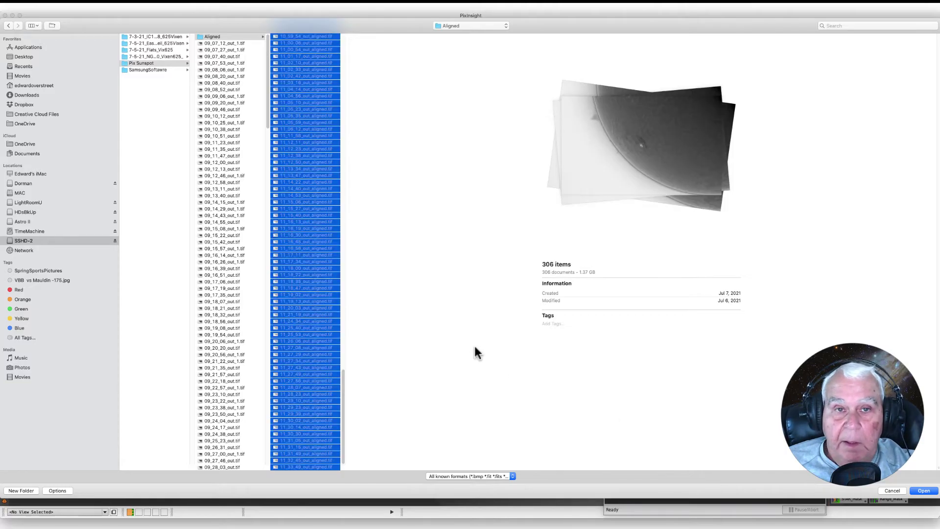
pyautogui.click(915, 489)
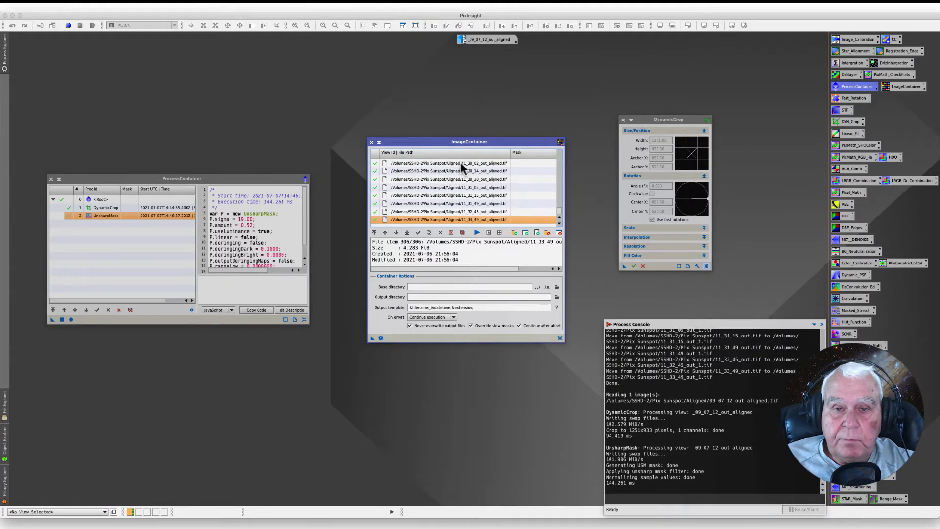
# Create a Sharpen_Crop folder inside Pix Sunspot on SSHD-2 and set it as the ImageContainer's output directory.
pyautogui.click(557, 296)
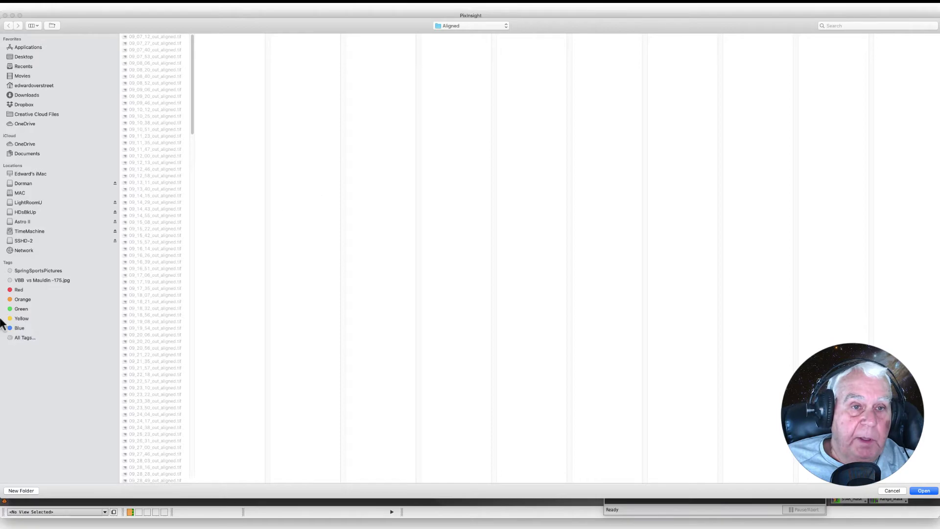
pyautogui.click(23, 240)
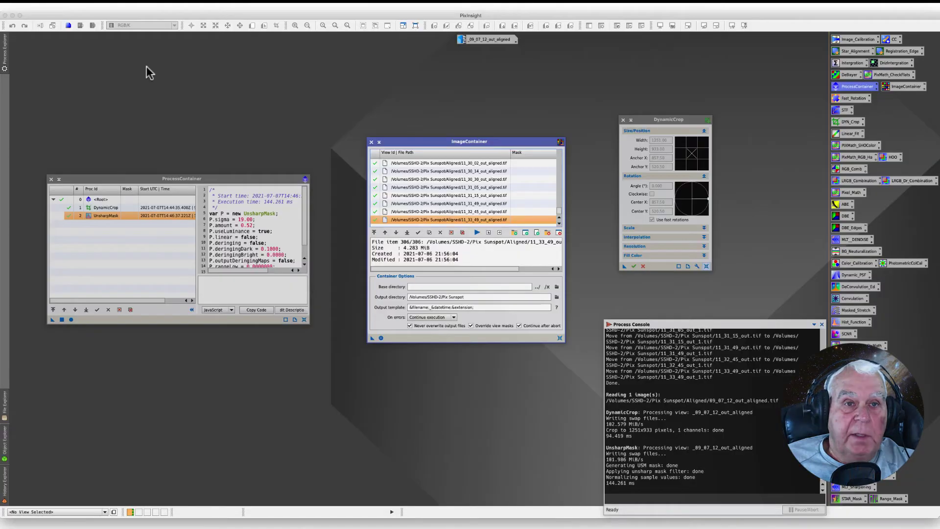
pyautogui.click(557, 296)
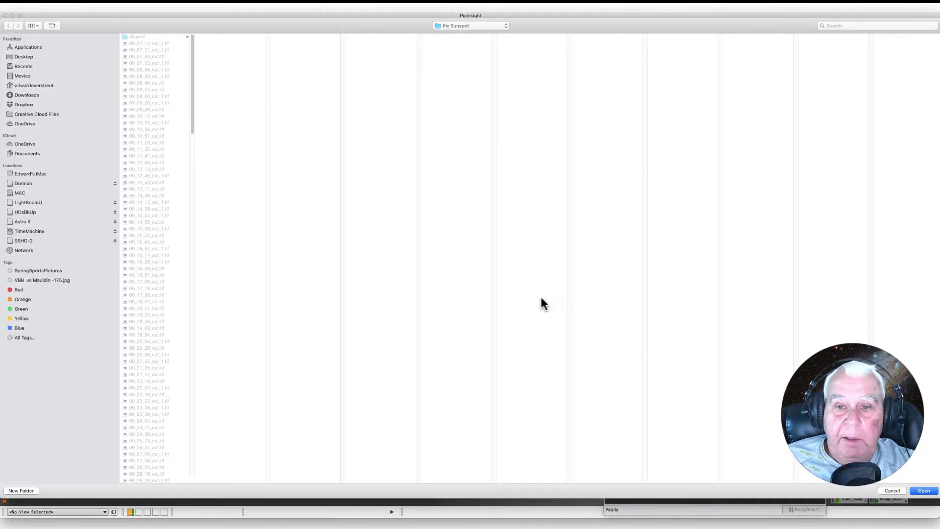
pyautogui.click(22, 239)
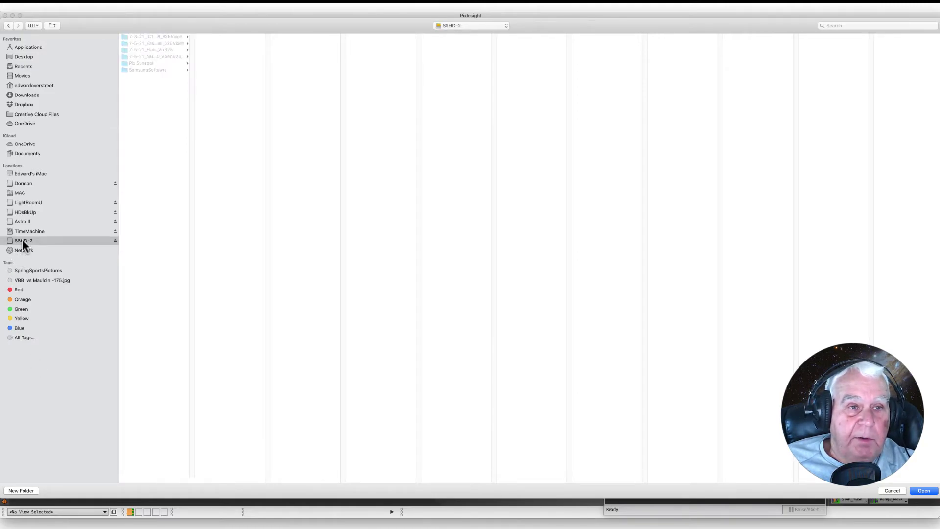
pyautogui.click(133, 64)
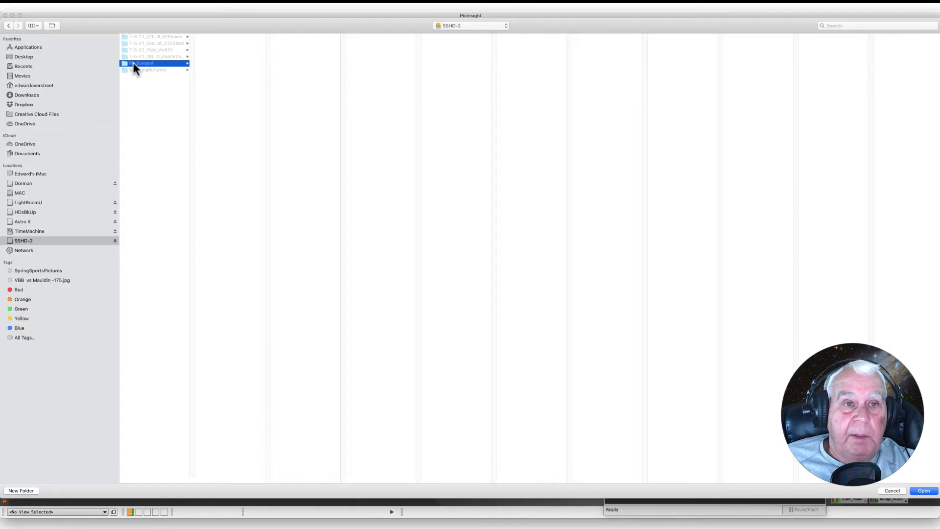
pyautogui.click(12, 491)
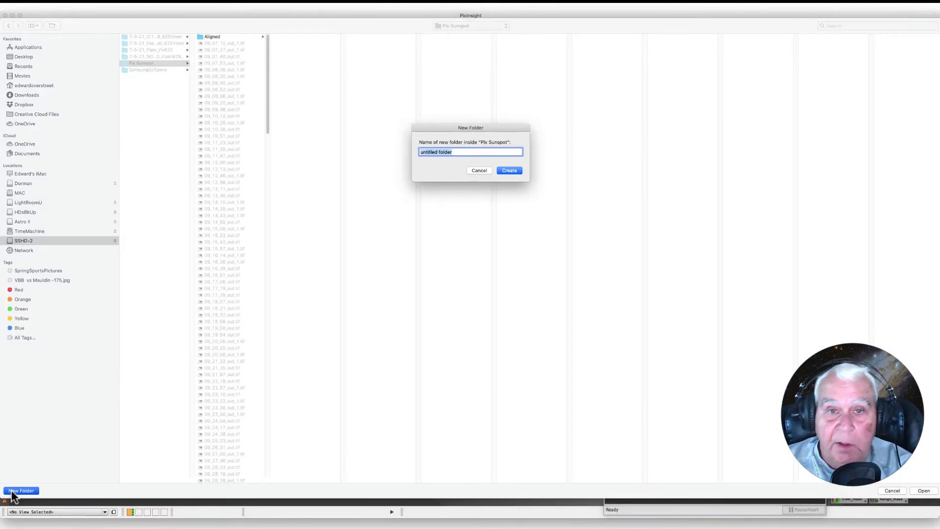
pyautogui.write('Sharpen')
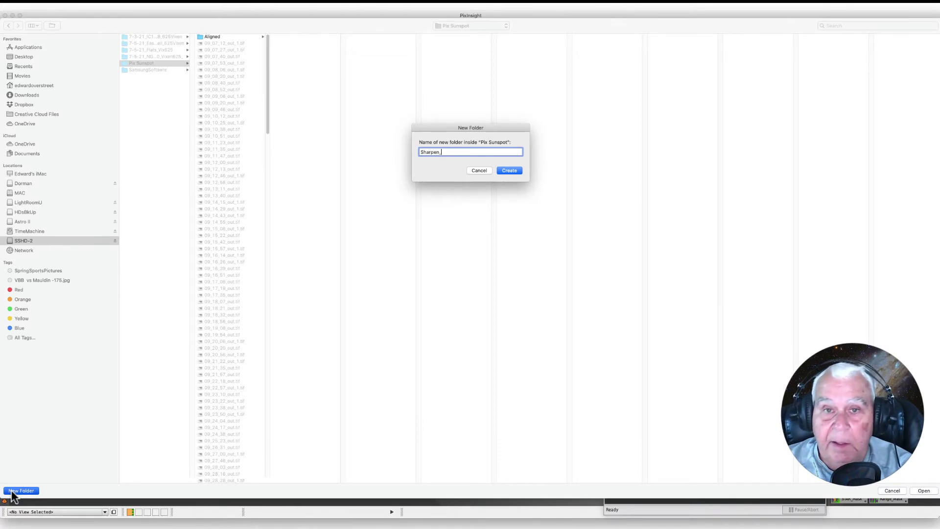
pyautogui.write('_Crop')
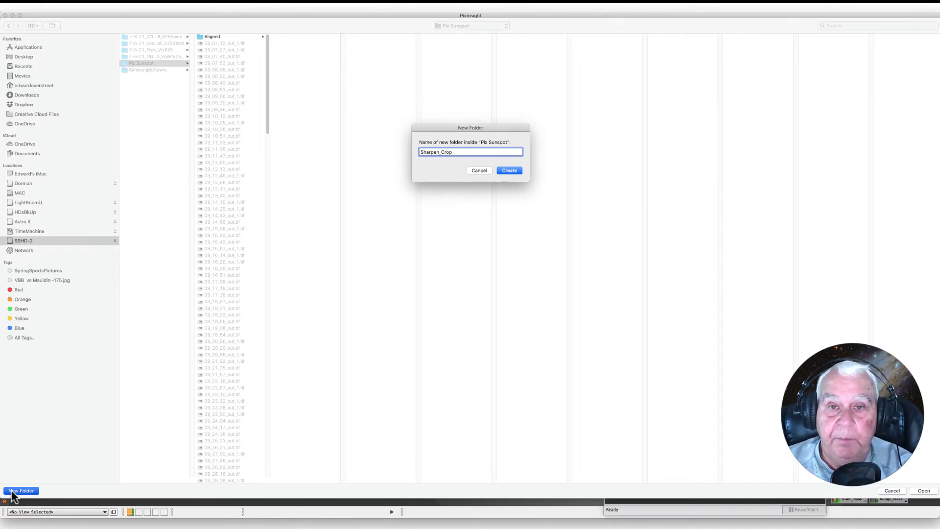
pyautogui.press('Return')
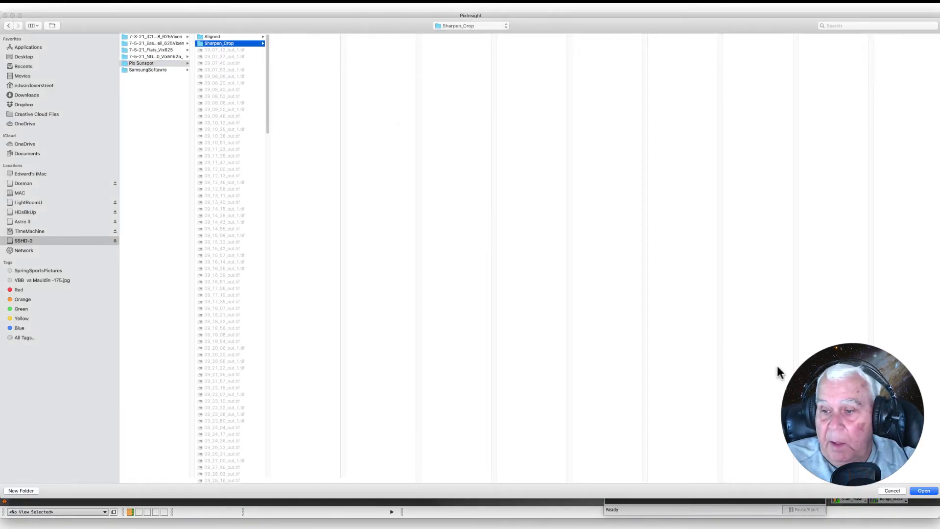
pyautogui.click(923, 491)
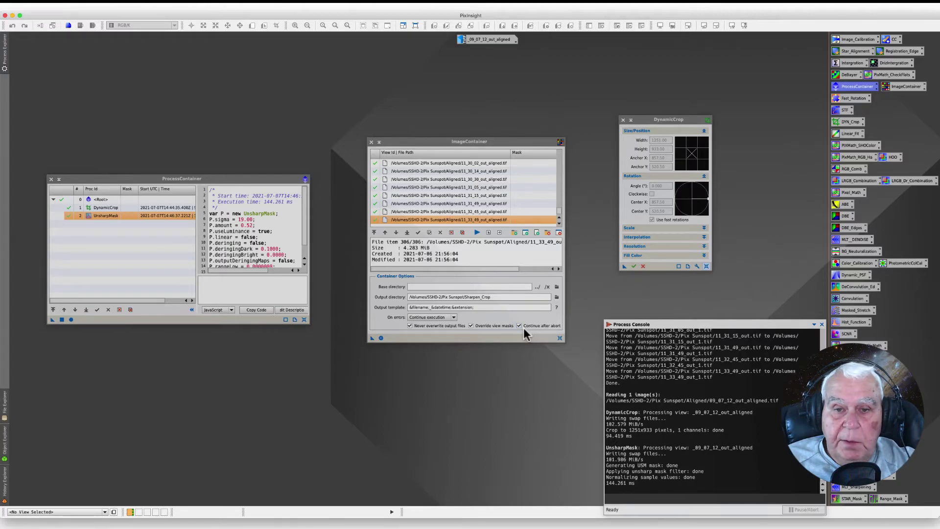
# Remove the date-time part from the ImageContainer's output template, leaving &filename;&extension;.
pyautogui.click(449, 307)
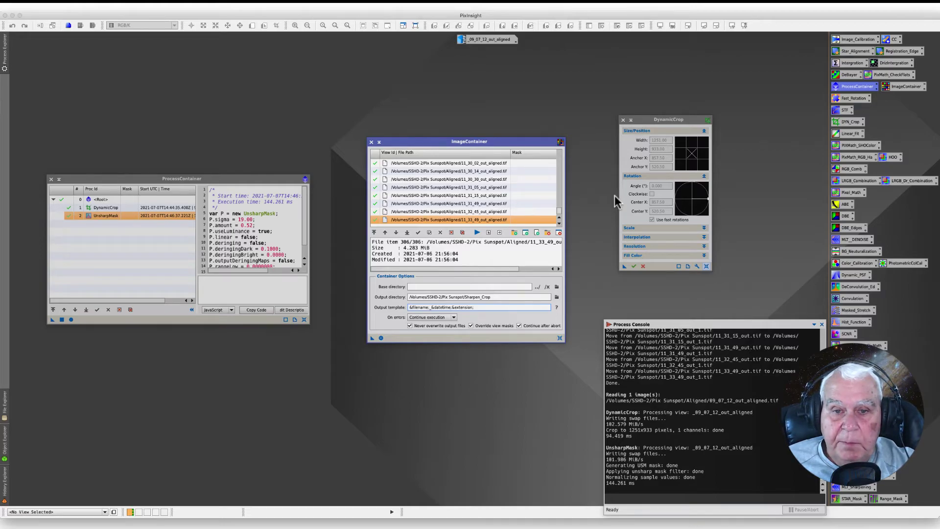
pyautogui.press('BackSpace')
pyautogui.press('BackSpace')
pyautogui.press('BackSpace')
pyautogui.press('BackSpace')
pyautogui.press('BackSpace')
pyautogui.press('BackSpace')
pyautogui.press('BackSpace')
pyautogui.press('BackSpace')
pyautogui.press('BackSpace')
pyautogui.press('BackSpace')
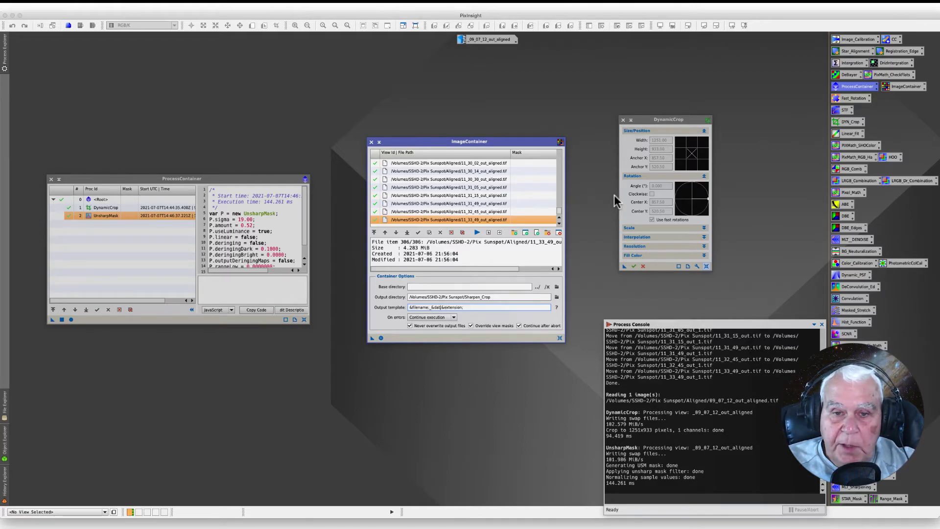
pyautogui.press('BackSpace')
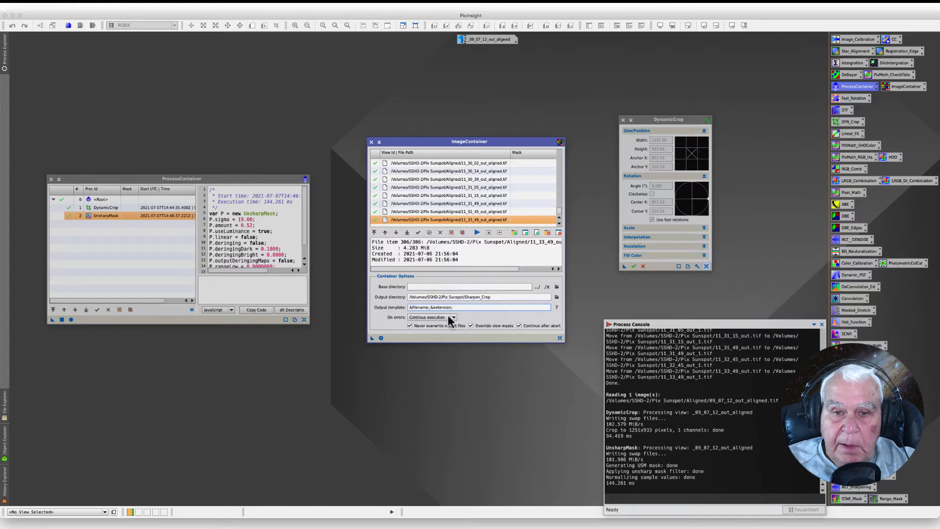
pyautogui.press('BackSpace')
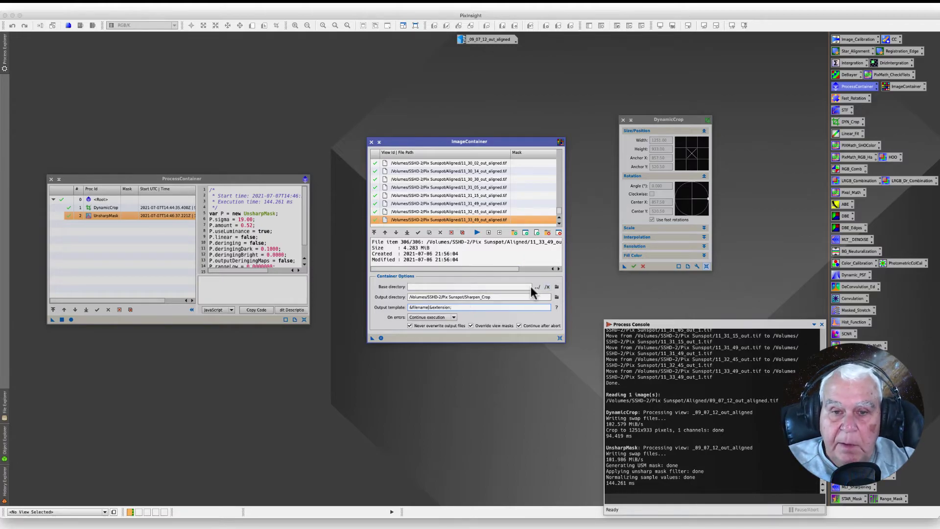
pyautogui.click(376, 375)
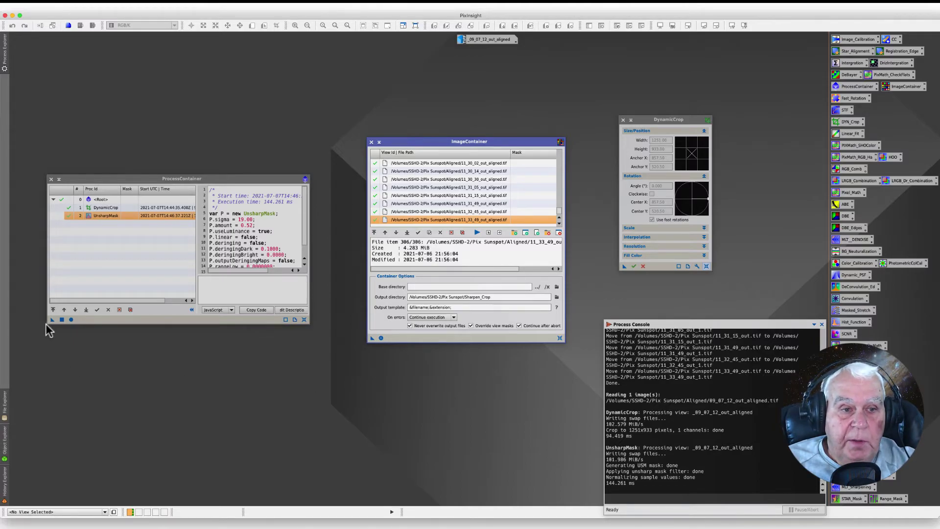
# Create a process icon from the ProcessContainer on the workspace and apply the ImageContainer to it to run the batch.
pyautogui.moveTo(51, 319); pyautogui.dragTo(464, 394)
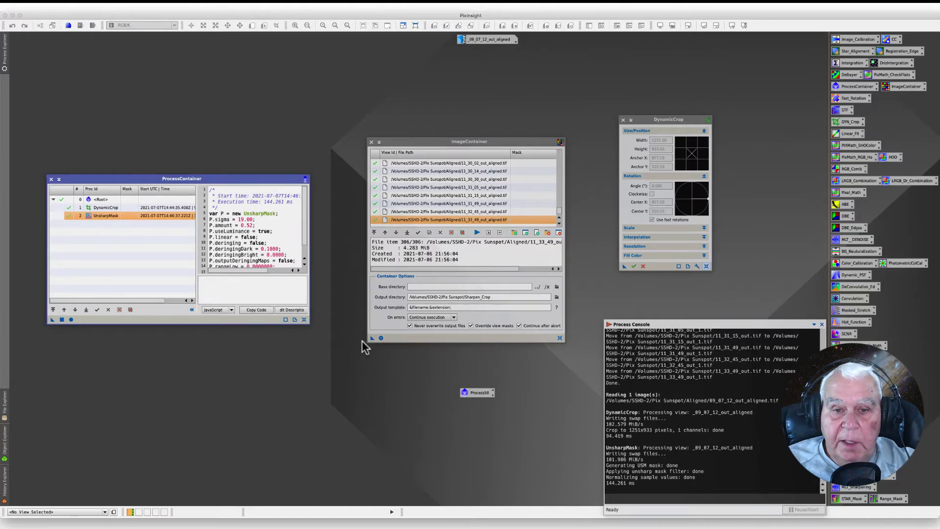
pyautogui.moveTo(372, 338); pyautogui.dragTo(478, 393)
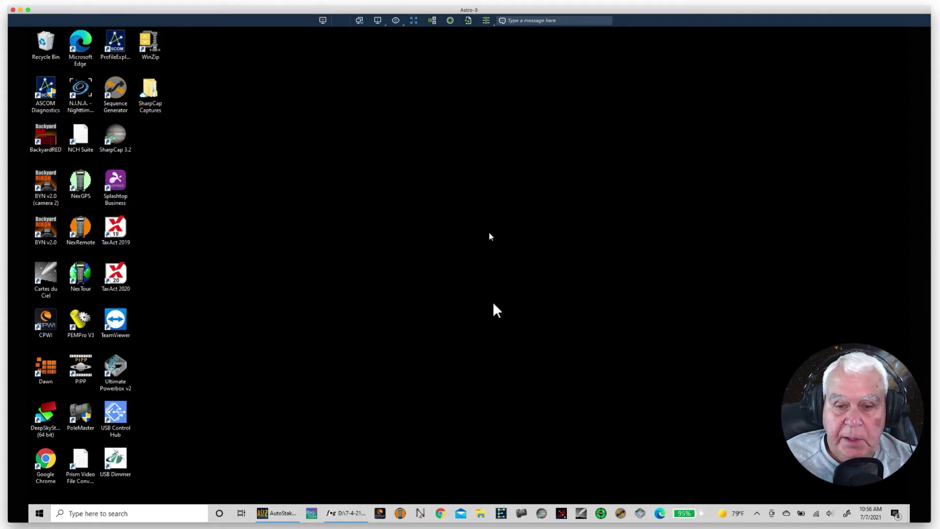
# In File Explorer on the remote Windows PC, open the Pix Sunspot/Sharpen_Crop folder on SSHD-2 to check the processed frames.
pyautogui.click(480, 513)
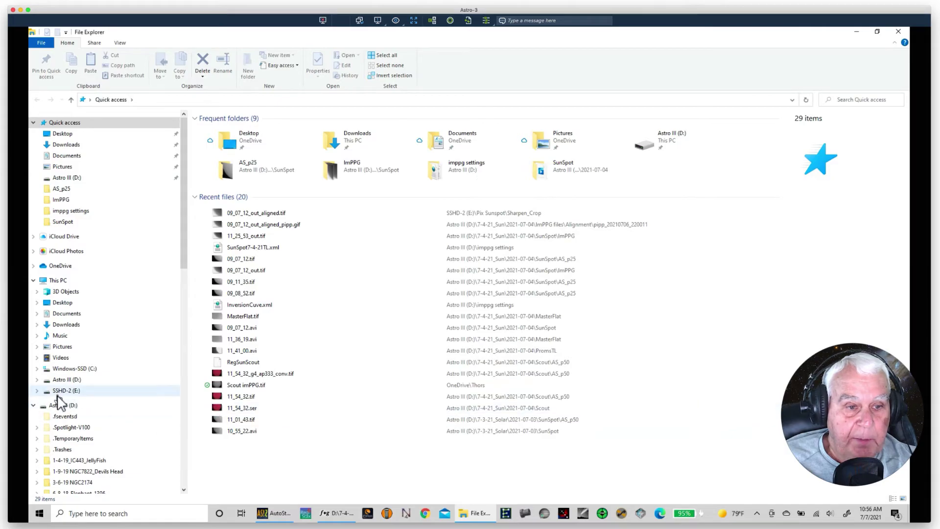
pyautogui.click(37, 390)
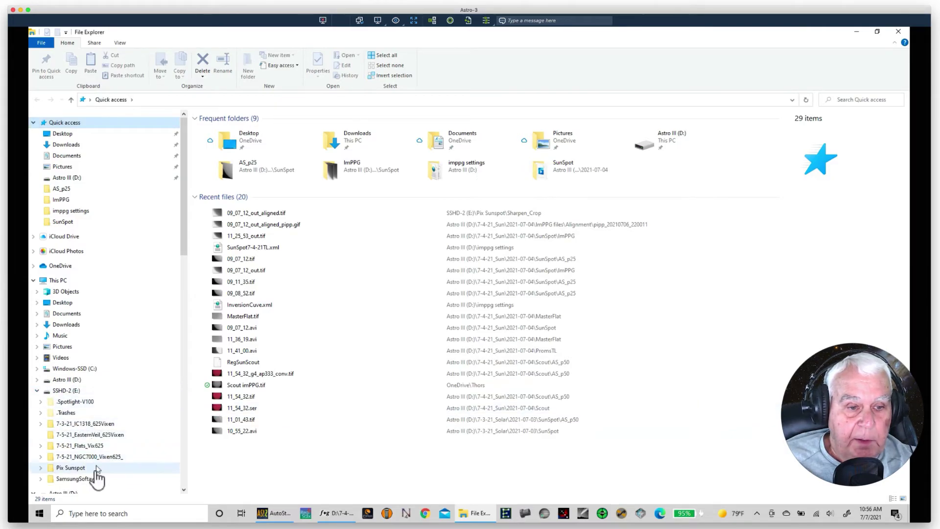
pyautogui.click(78, 469)
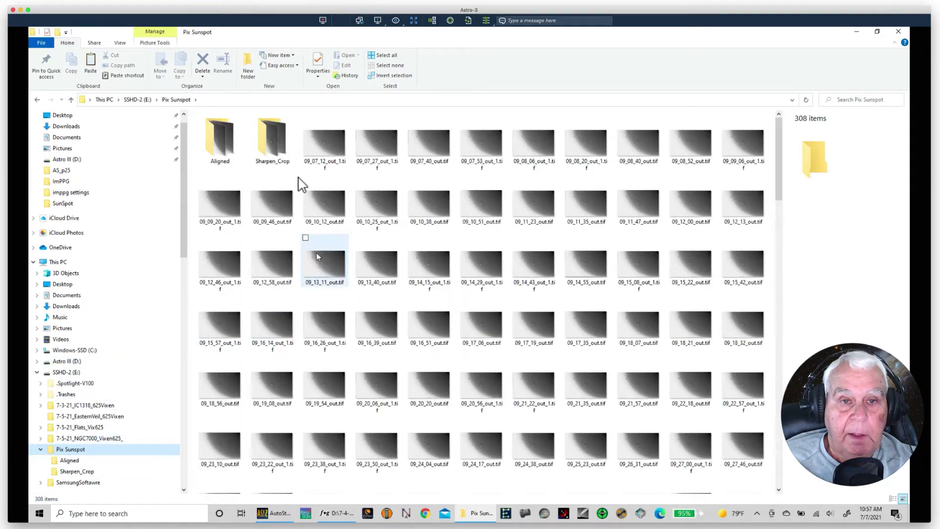
pyautogui.doubleClick(268, 144)
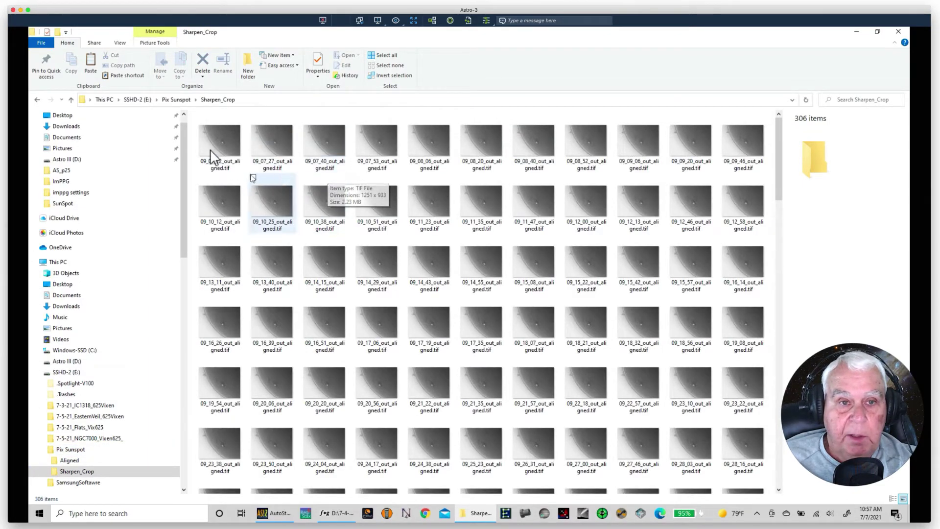
# Inspect 09_07_27_out_aligned.tif in Nebulosity with automatic display scaling off, black level 0 and white level 65535.
pyautogui.doubleClick(275, 143)
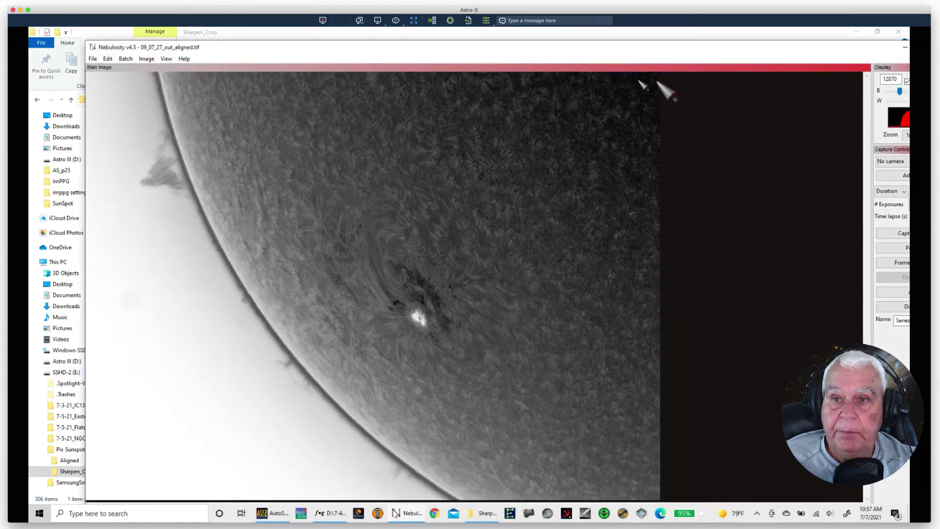
pyautogui.moveTo(591, 46); pyautogui.dragTo(534, 49)
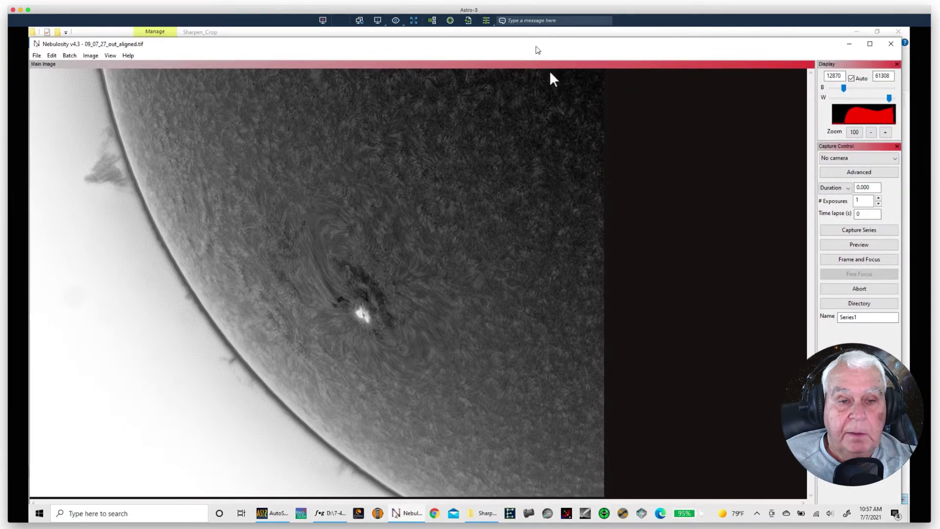
pyautogui.click(852, 78)
pyautogui.moveTo(844, 87); pyautogui.dragTo(811, 90)
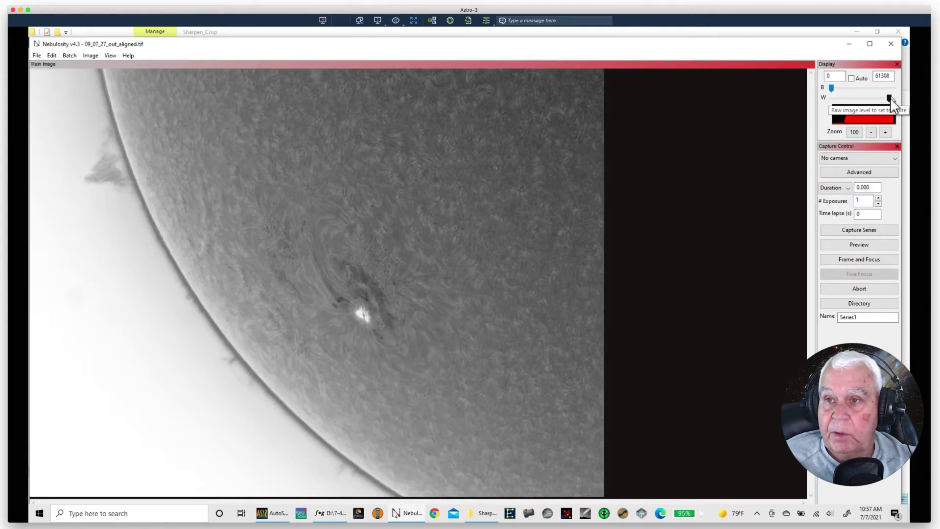
pyautogui.click(891, 98)
pyautogui.moveTo(891, 98); pyautogui.dragTo(898, 99)
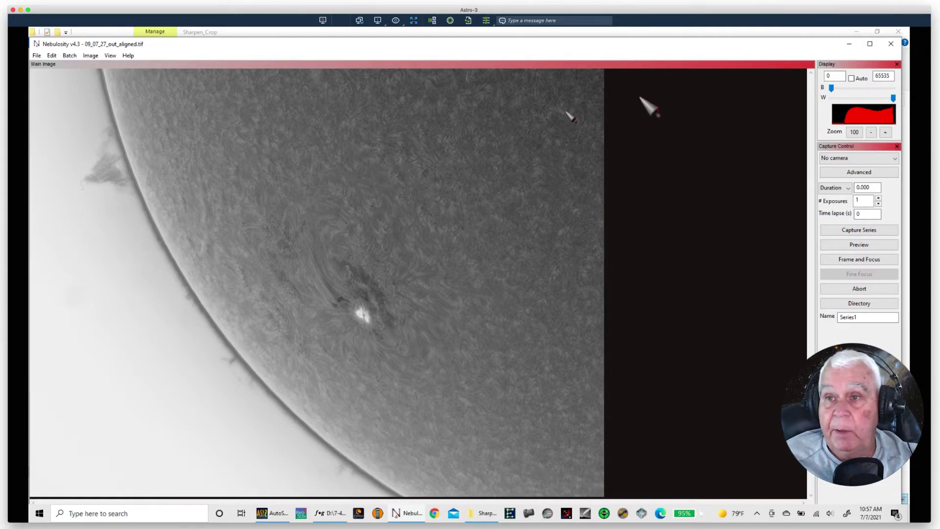
# Close the Nebulosity image viewer and the File Explorer window to return to the Windows desktop.
pyautogui.click(888, 48)
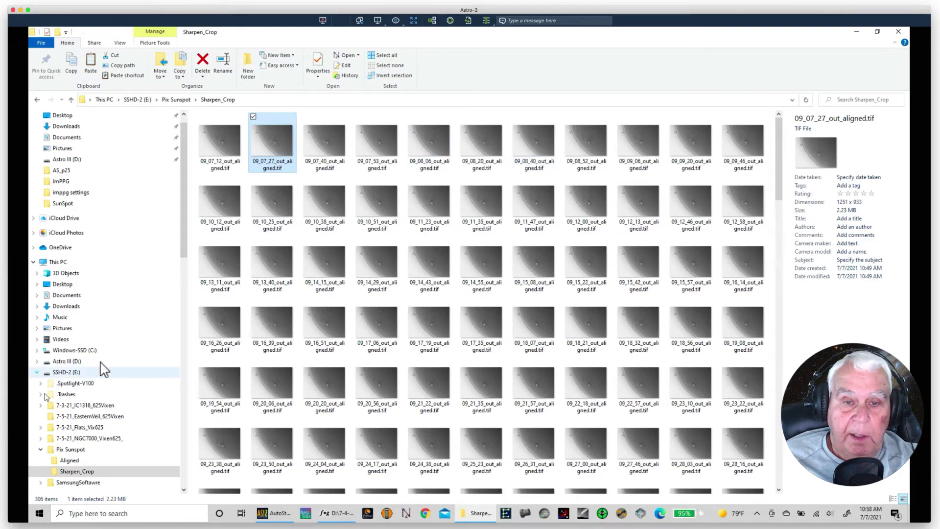
pyautogui.click(158, 277)
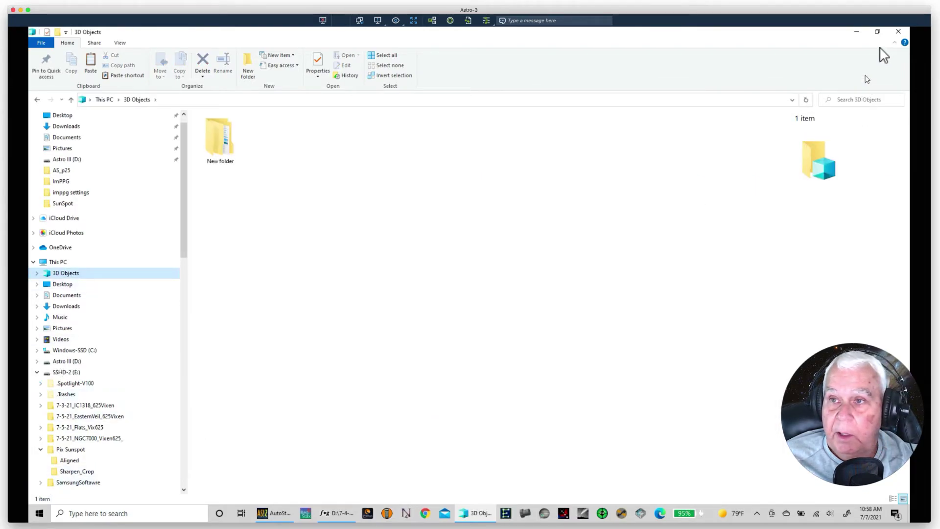
pyautogui.click(898, 31)
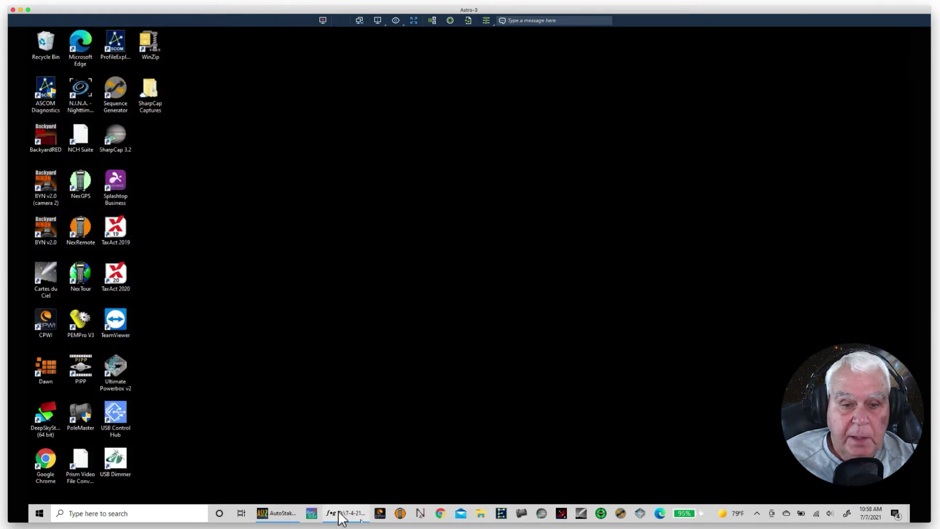
# Switch to ImPPG, open the image sequence alignment and bring up its input file selection.
pyautogui.click(331, 519)
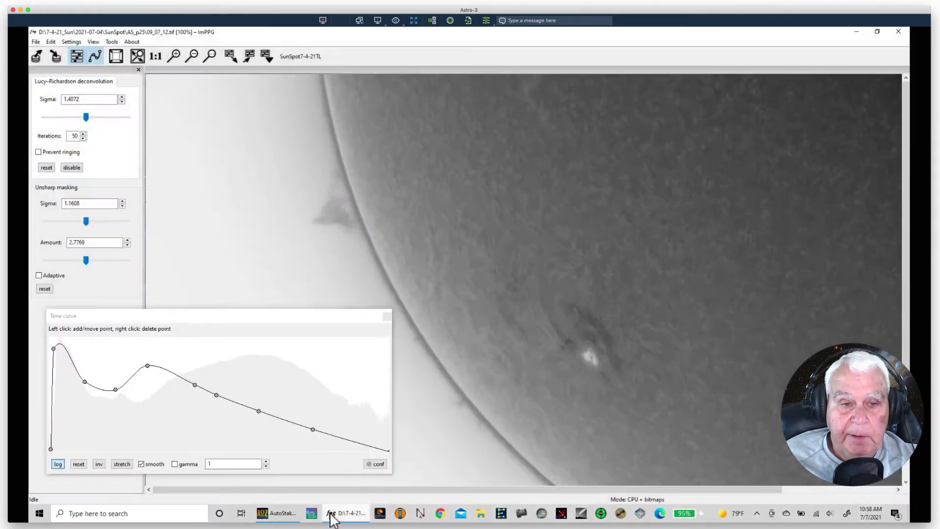
pyautogui.click(235, 322)
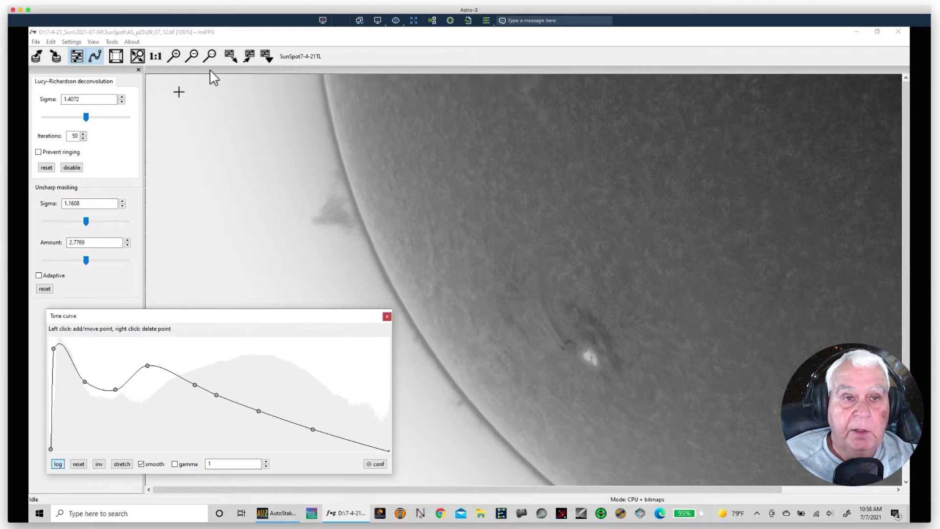
pyautogui.click(109, 42)
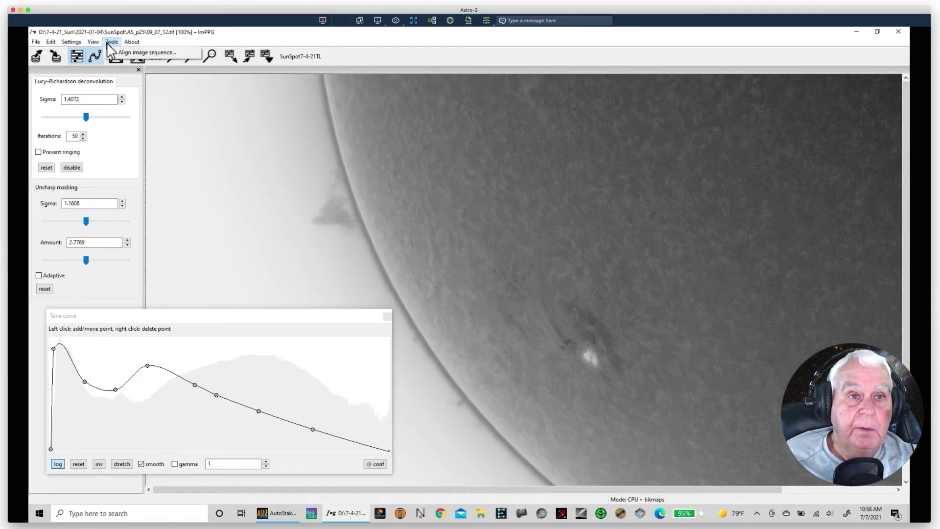
pyautogui.click(120, 53)
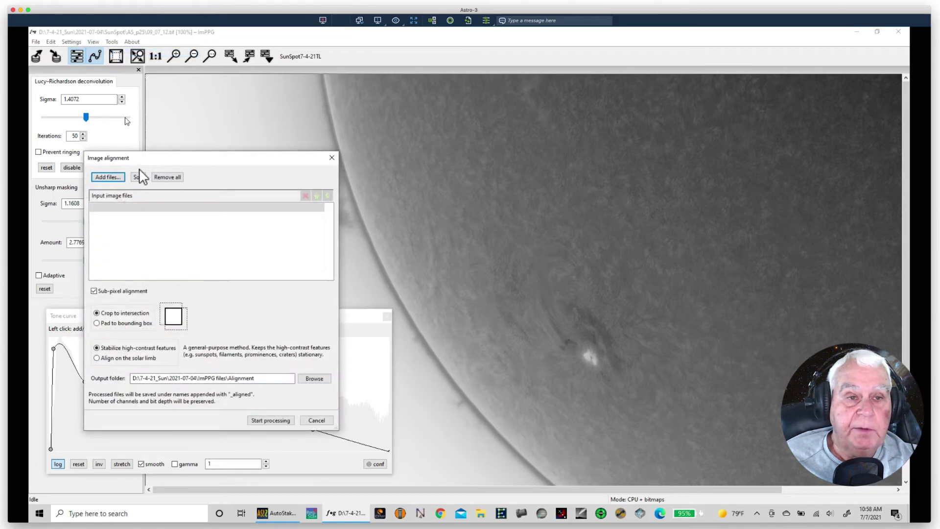
pyautogui.moveTo(166, 152); pyautogui.dragTo(176, 91)
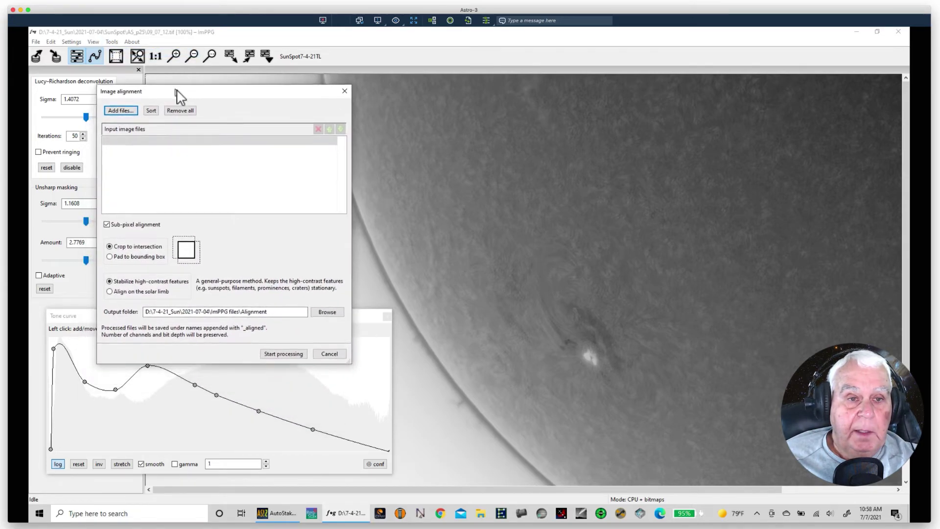
pyautogui.click(121, 111)
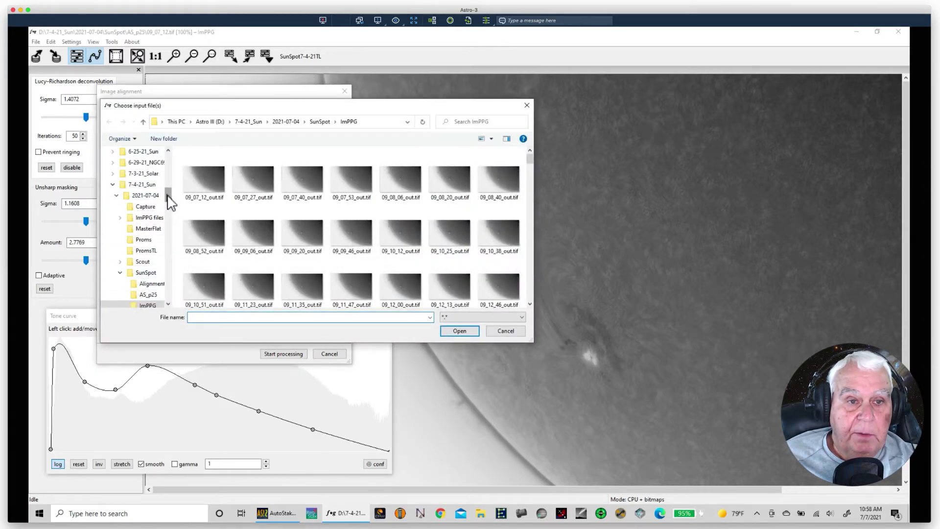
pyautogui.moveTo(168, 195); pyautogui.dragTo(167, 212)
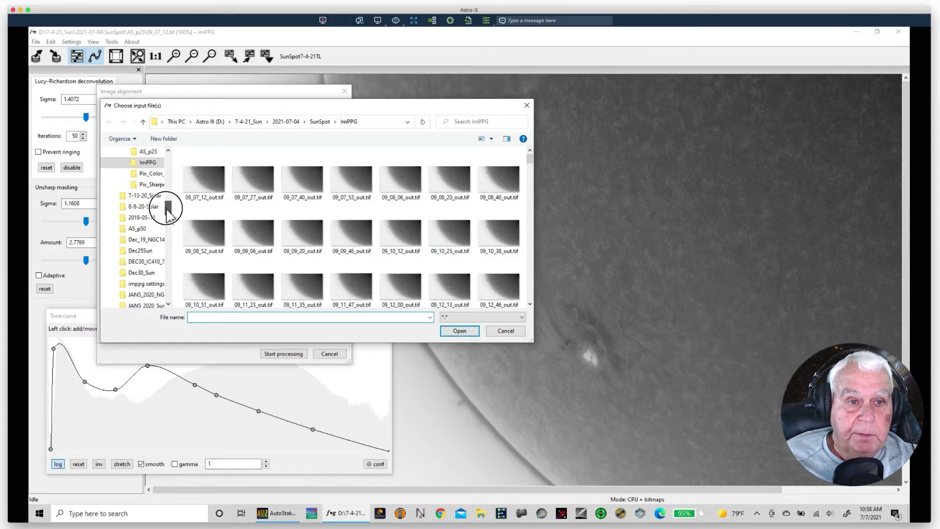
pyautogui.click(152, 186)
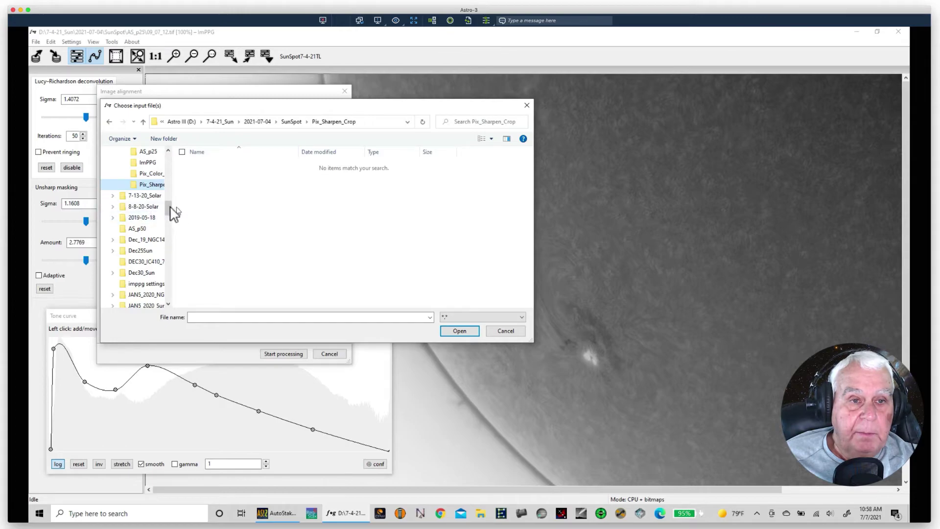
pyautogui.moveTo(168, 207)
pyautogui.mouseDown()
pyautogui.moveTo(170, 189)
pyautogui.moveTo(179, 199)
pyautogui.mouseUp()
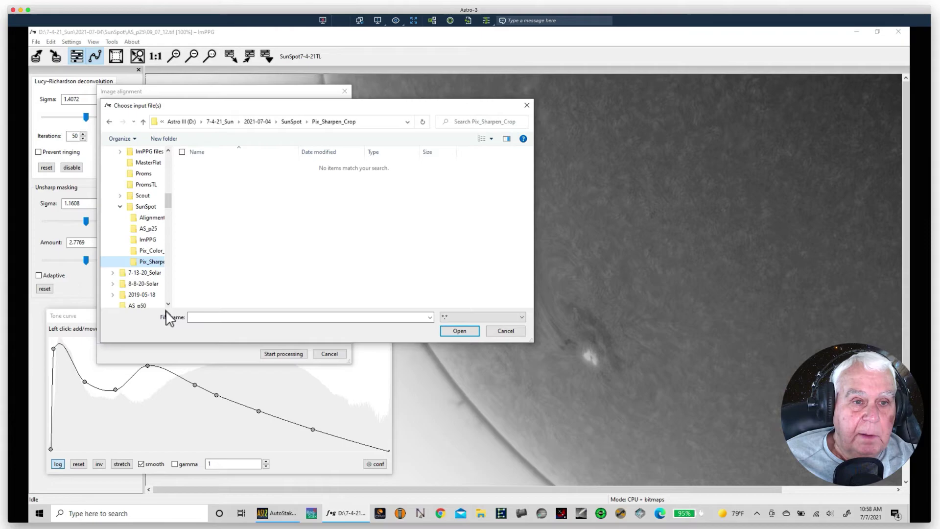
pyautogui.click(143, 252)
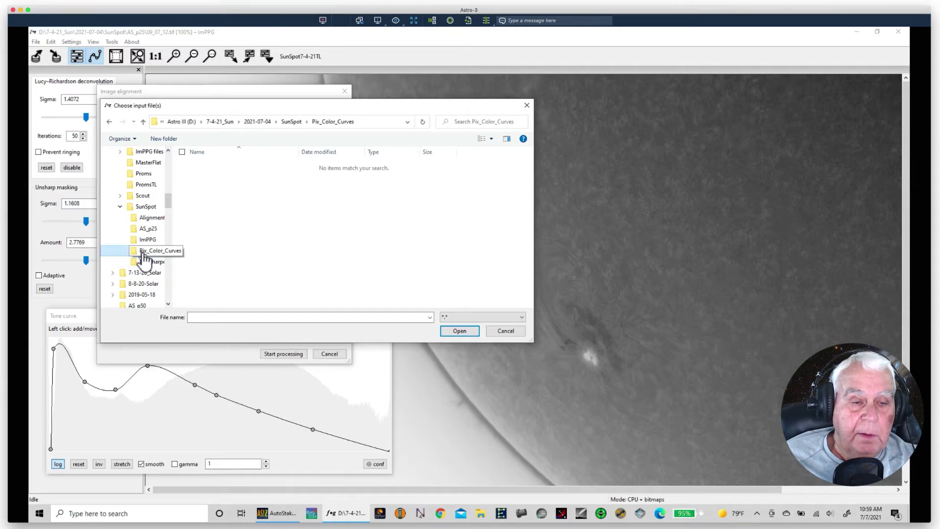
pyautogui.click(145, 219)
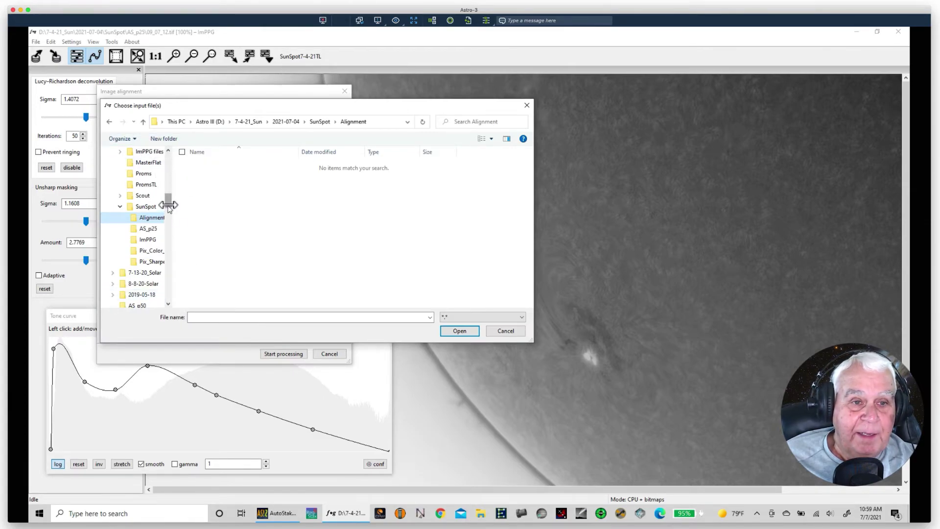
pyautogui.moveTo(174, 212); pyautogui.dragTo(259, 216)
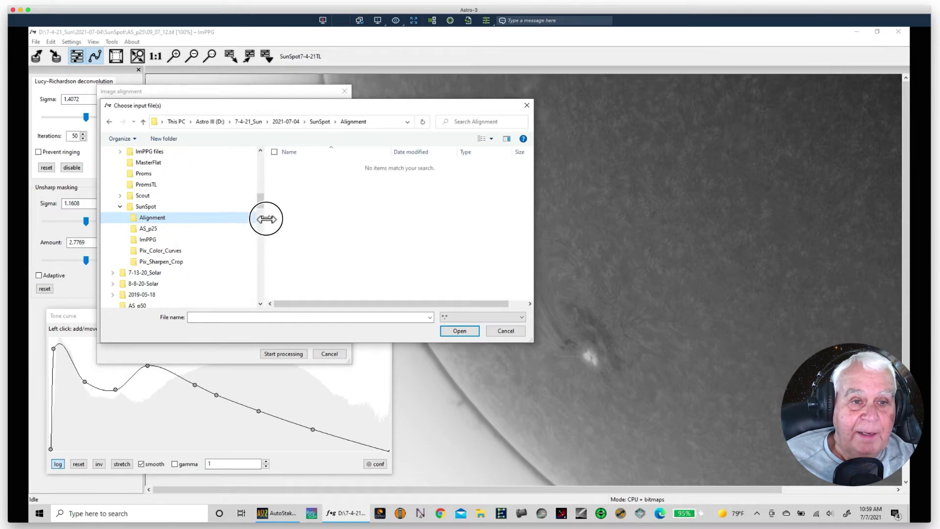
pyautogui.click(156, 252)
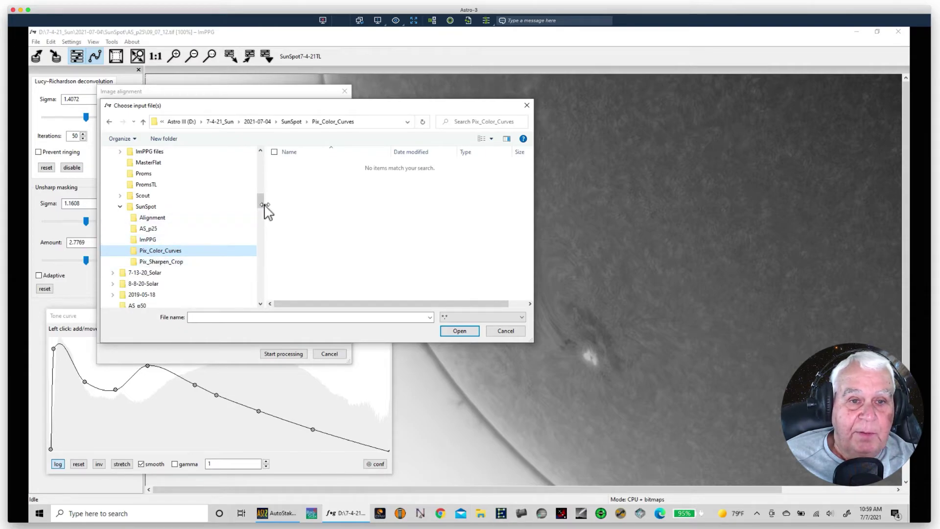
# Browse to the Pix Sunspot/Sharpen_Crop folder on SSHD-2 (E:) for the alignment's input files.
pyautogui.moveTo(260, 210); pyautogui.dragTo(256, 244)
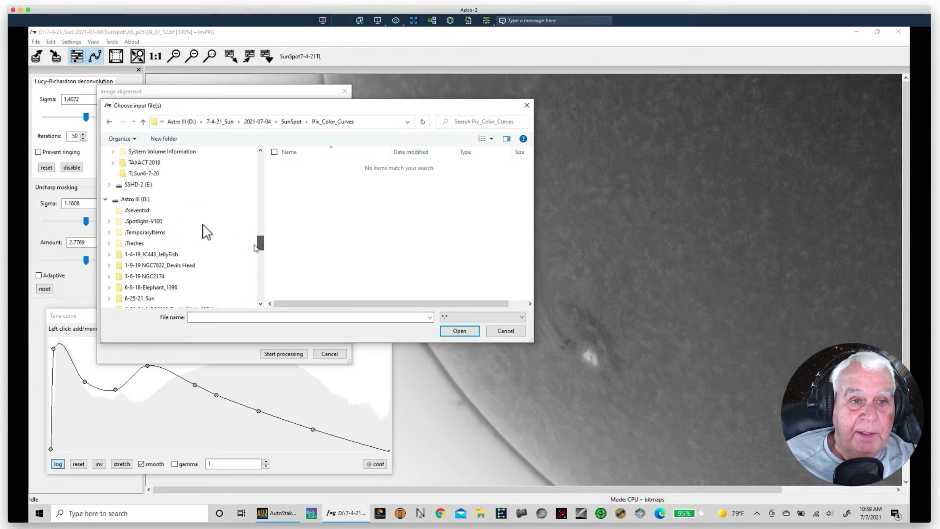
pyautogui.click(109, 185)
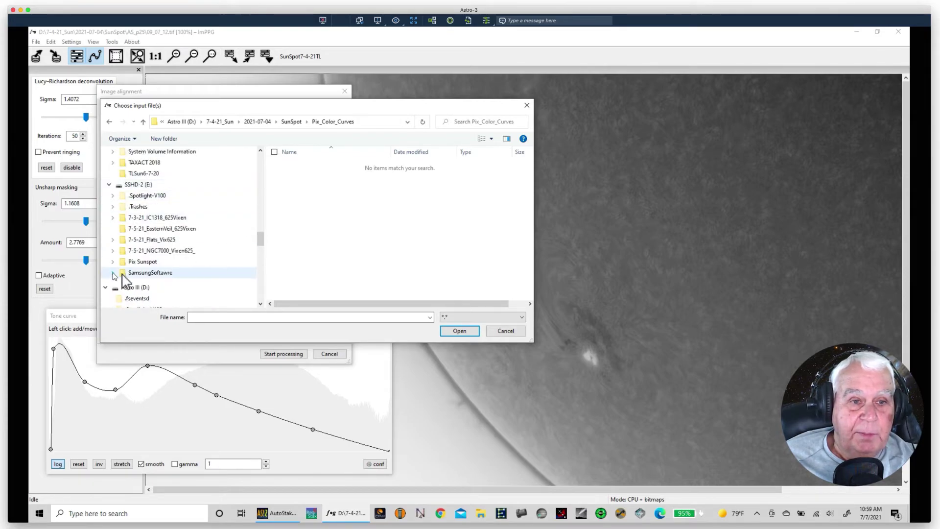
pyautogui.click(139, 262)
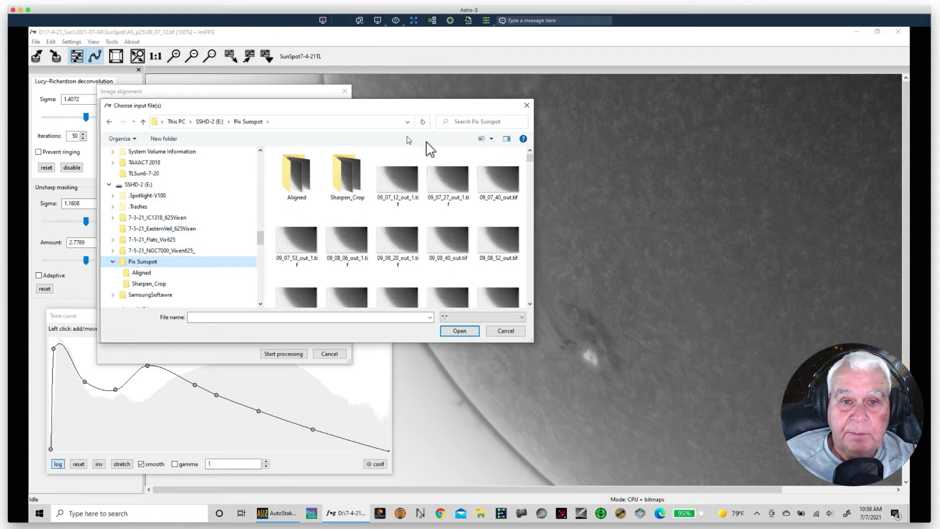
pyautogui.doubleClick(340, 176)
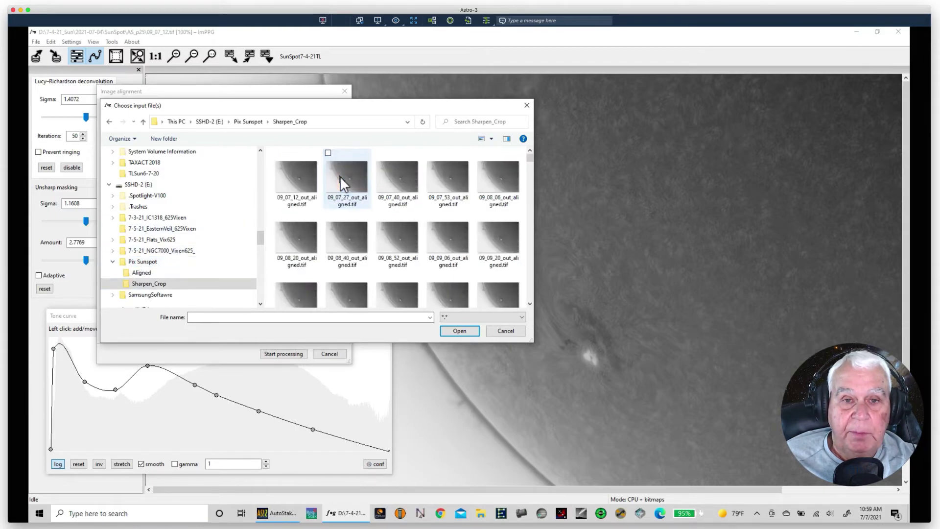
# Add all frames from 09_07_12_out_aligned.tif through 11_33_49_out_aligned.tif as alignment input.
pyautogui.click(298, 186)
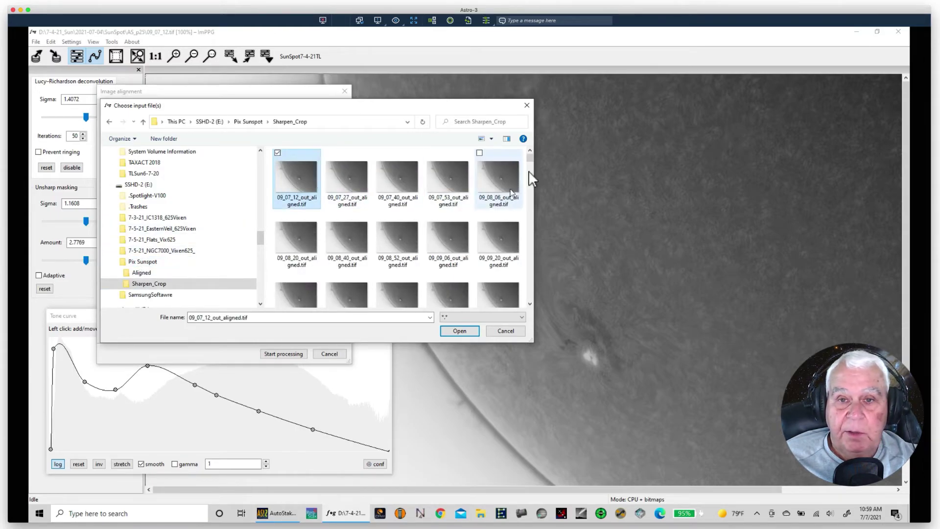
pyautogui.click(502, 254)
pyautogui.moveTo(529, 160); pyautogui.dragTo(512, 323)
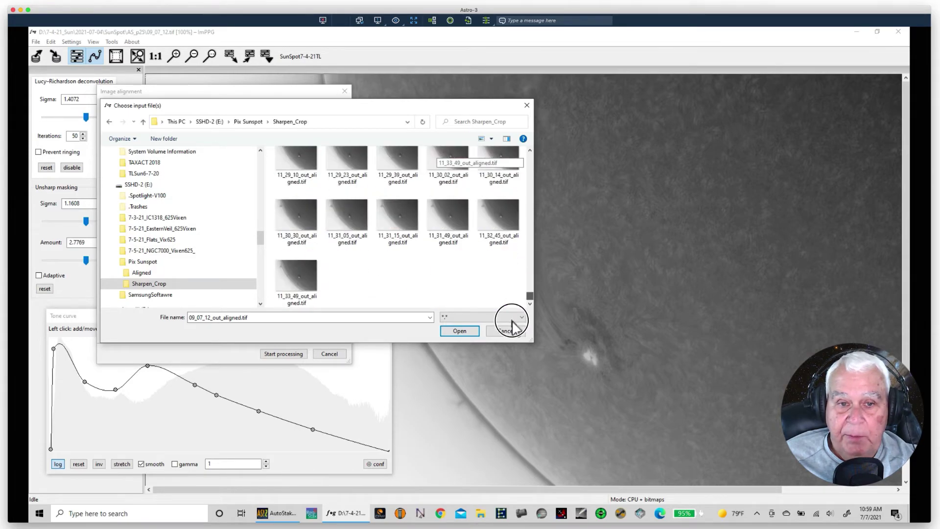
pyautogui.keyDown('shift'); pyautogui.click(307, 289); pyautogui.keyUp('shift')
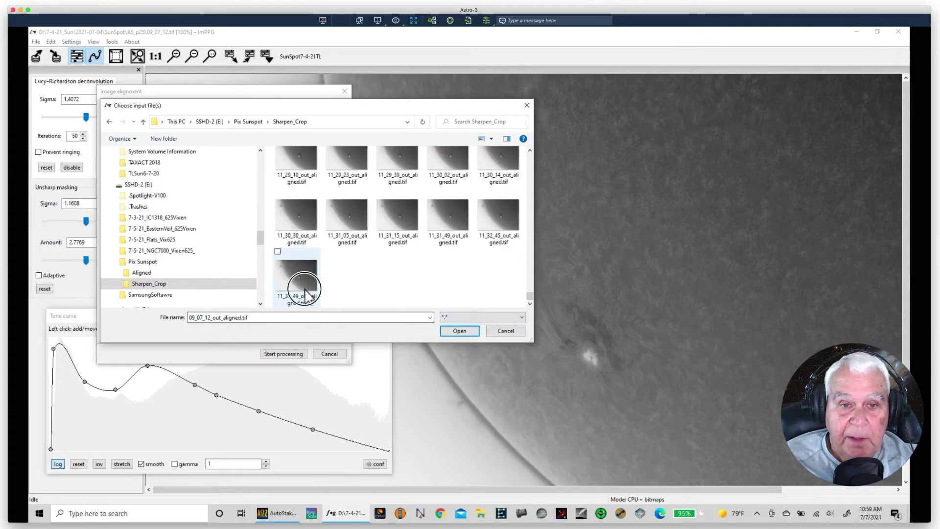
pyautogui.click(459, 330)
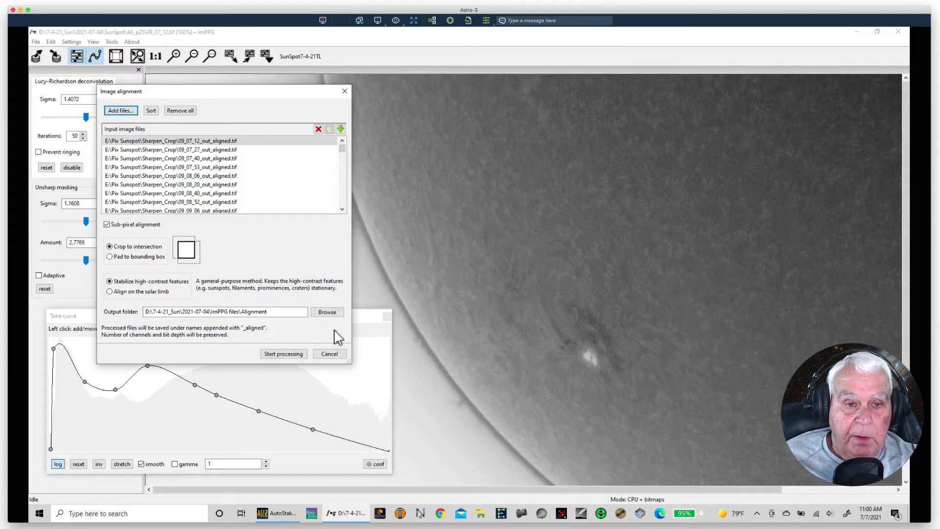
# While choosing the output folder, create a folder named Aligned_Pixinsight inside Pix Sunspot on SSHD-2 (E:).
pyautogui.click(327, 312)
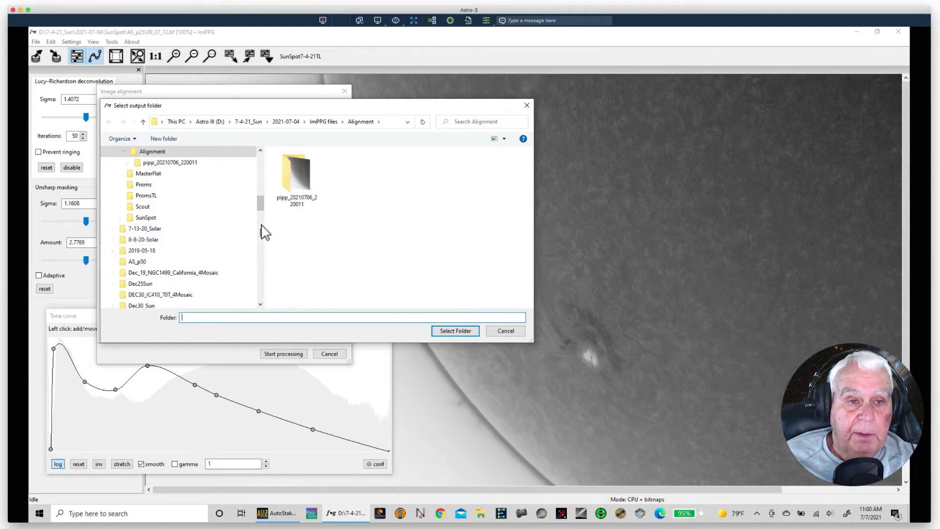
pyautogui.moveTo(260, 204); pyautogui.dragTo(256, 304)
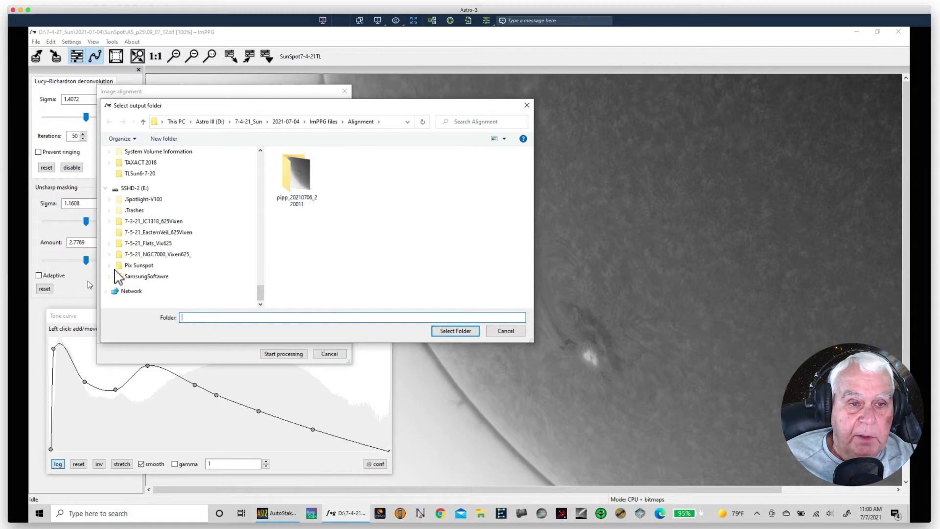
pyautogui.click(125, 268)
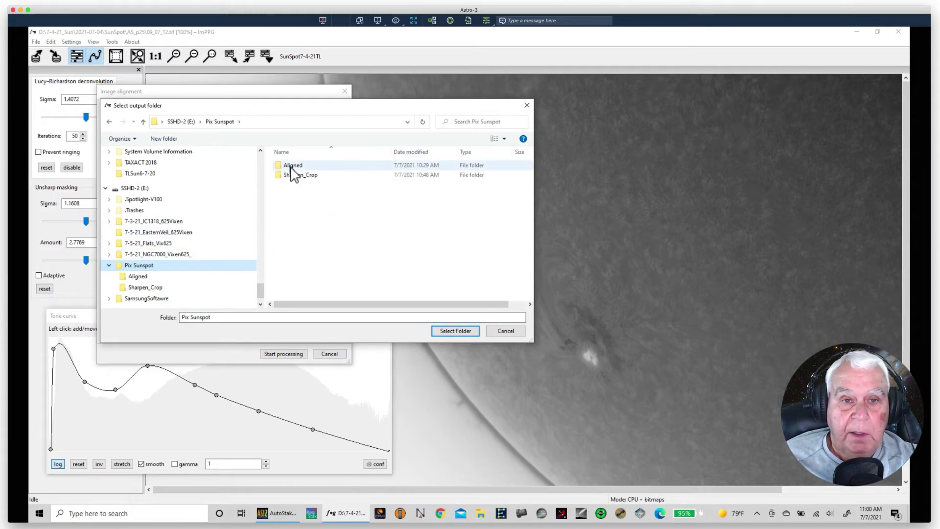
pyautogui.click(313, 219)
pyautogui.rightClick(313, 217)
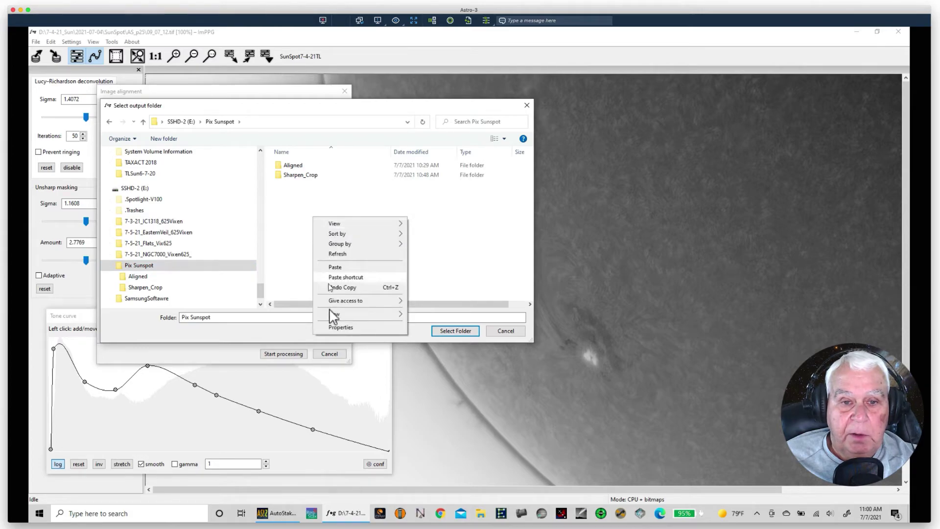
pyautogui.moveTo(390, 317)
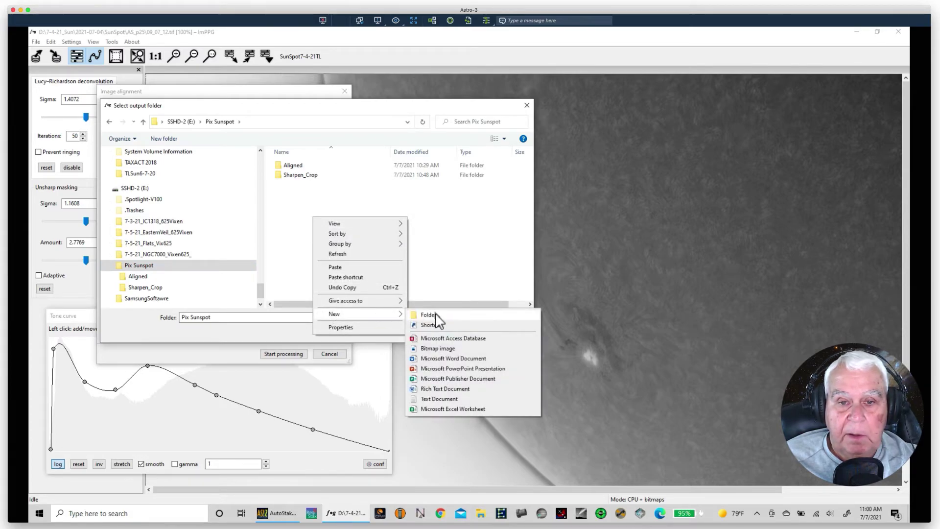
pyautogui.click(435, 315)
pyautogui.write('A')
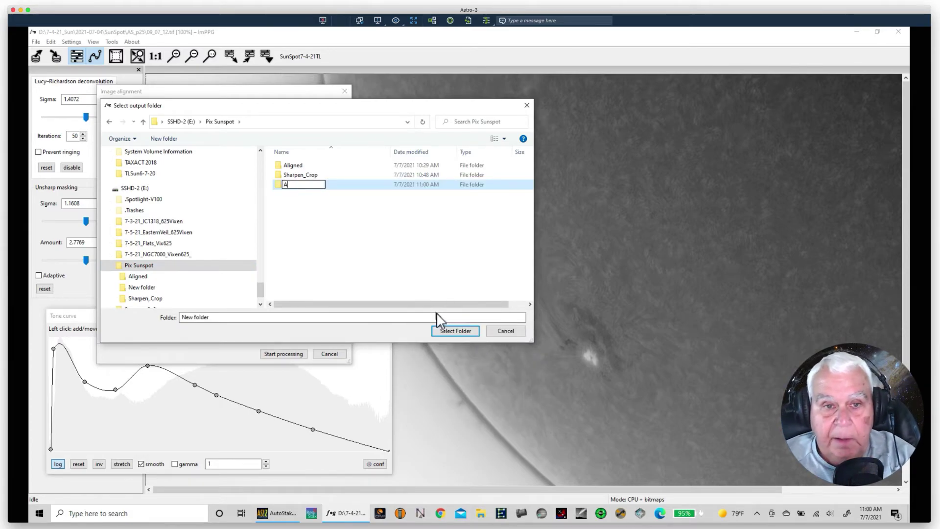
pyautogui.write('ligned')
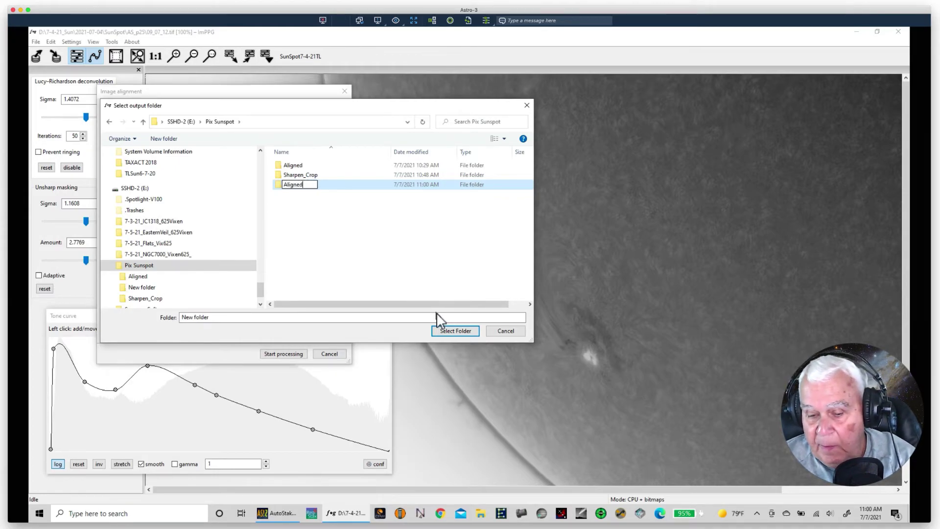
pyautogui.write('_P')
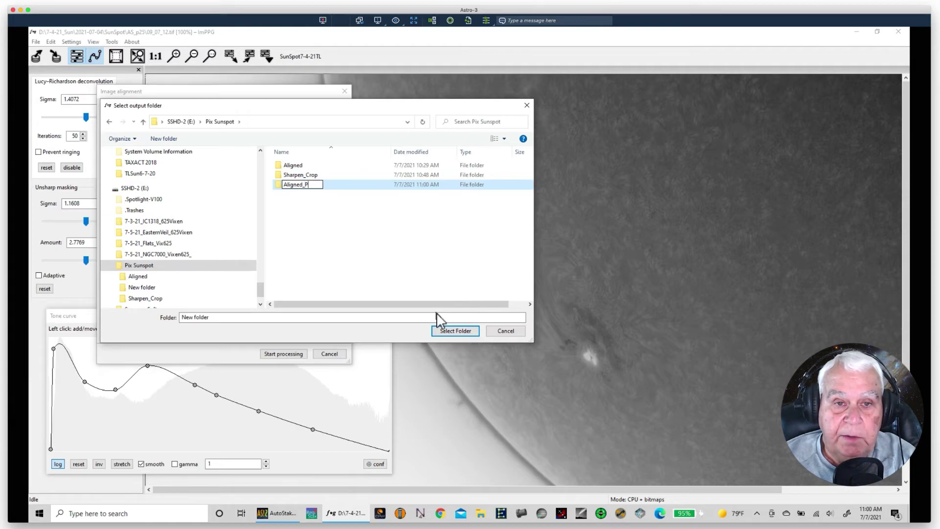
pyautogui.write('ixinsight')
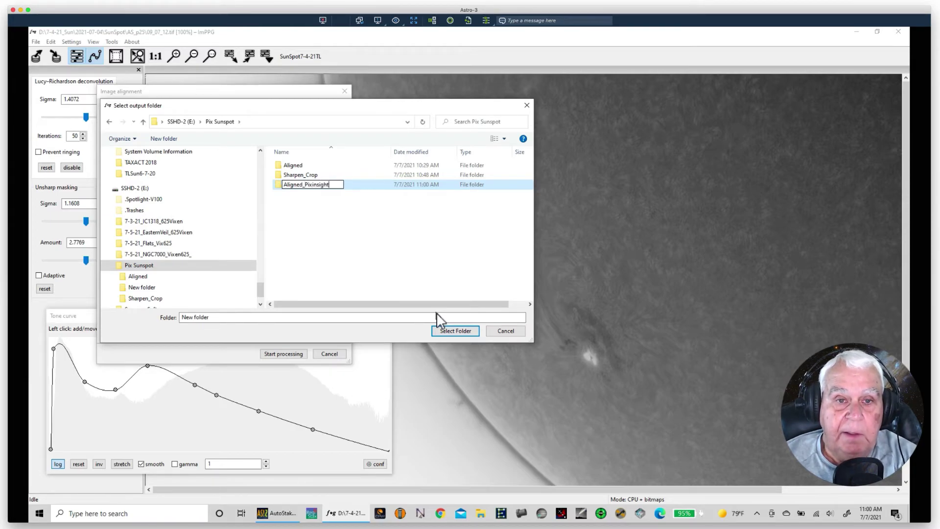
pyautogui.press('Return')
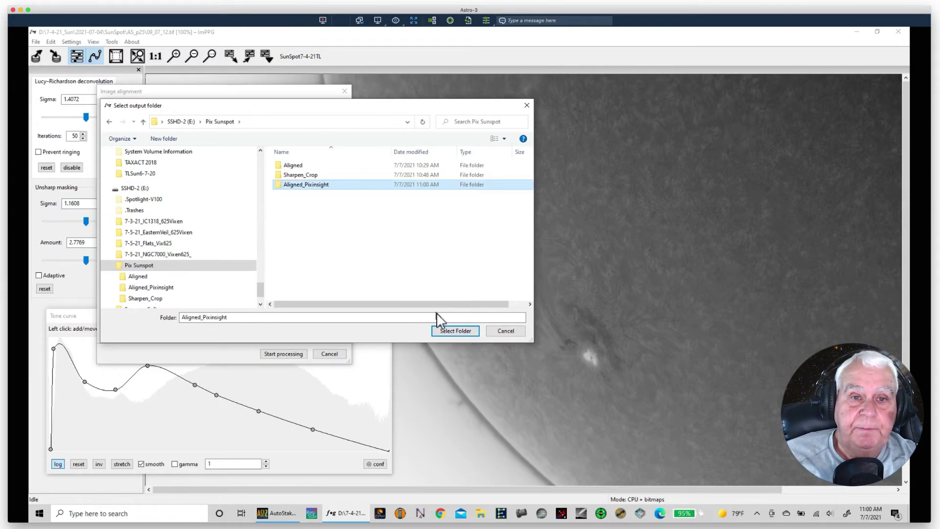
# Set Aligned_Pixinsight as the alignment's output folder and start processing the sequence.
pyautogui.click(455, 331)
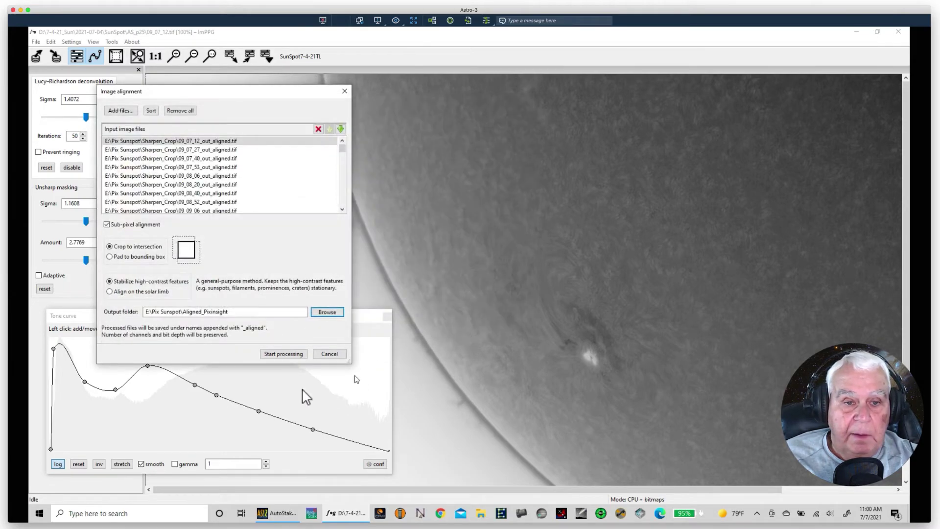
pyautogui.click(278, 353)
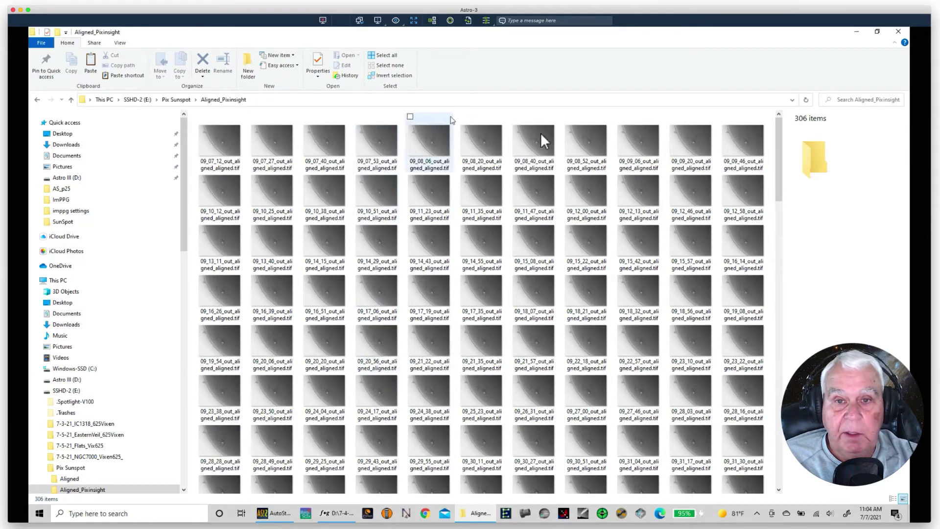
# Return to PixInsight and close the ProcessContainer window.
pyautogui.moveTo(387, 246)
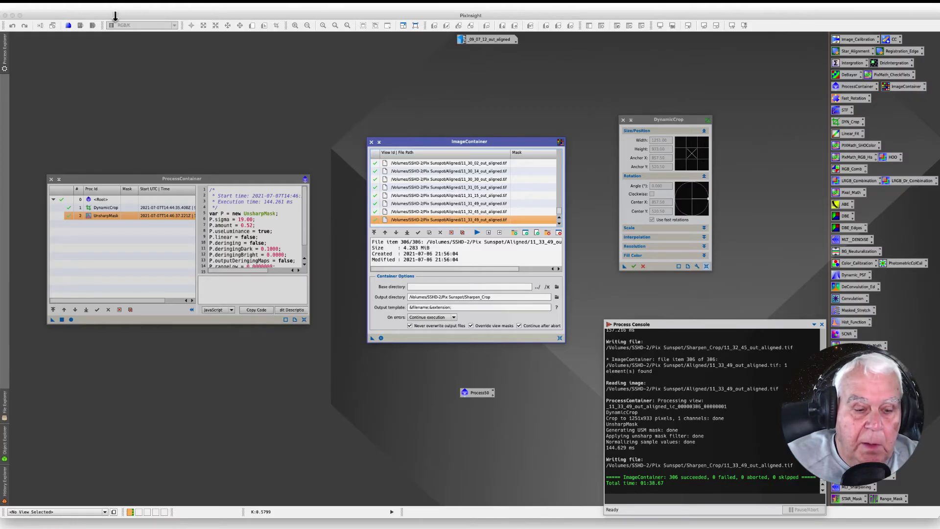
pyautogui.click(51, 179)
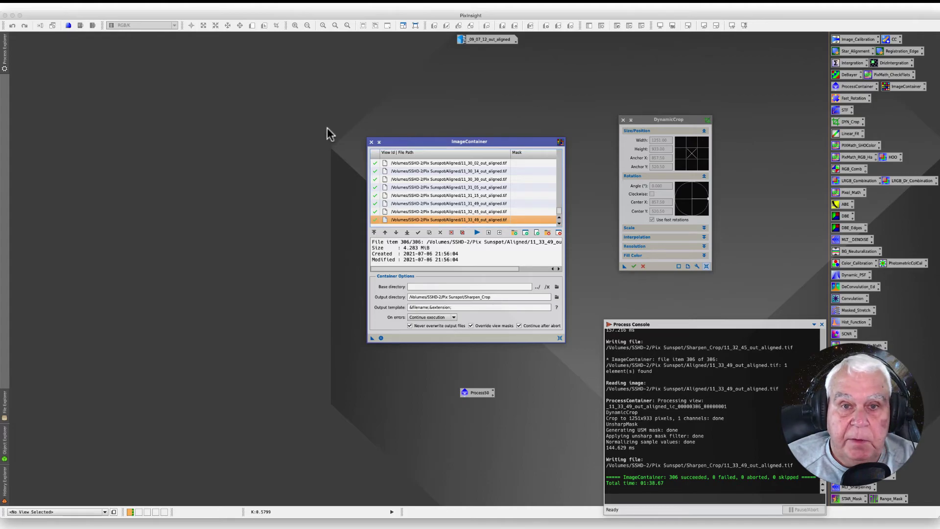
# Close the ImageContainer and DynamicCrop windows and delete the ProcessContainer icon Process50.
pyautogui.click(371, 142)
pyautogui.click(623, 120)
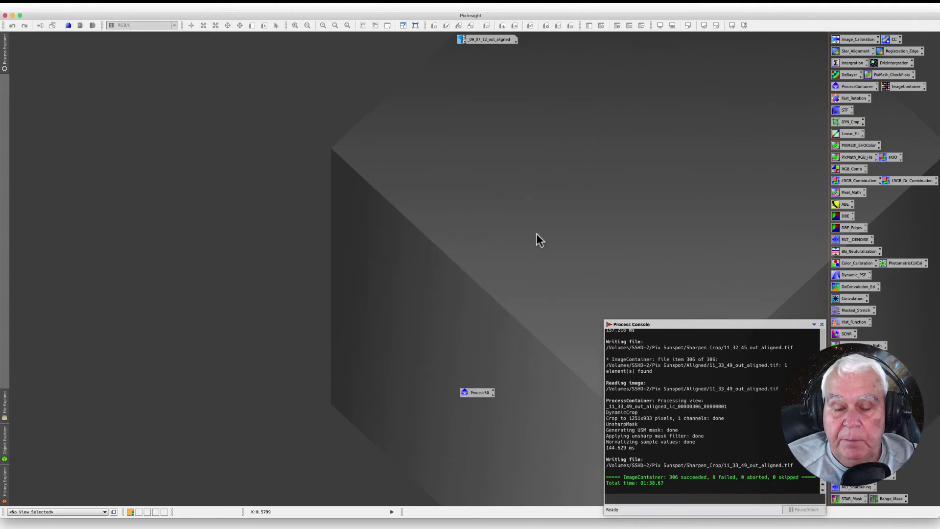
pyautogui.rightClick(475, 394)
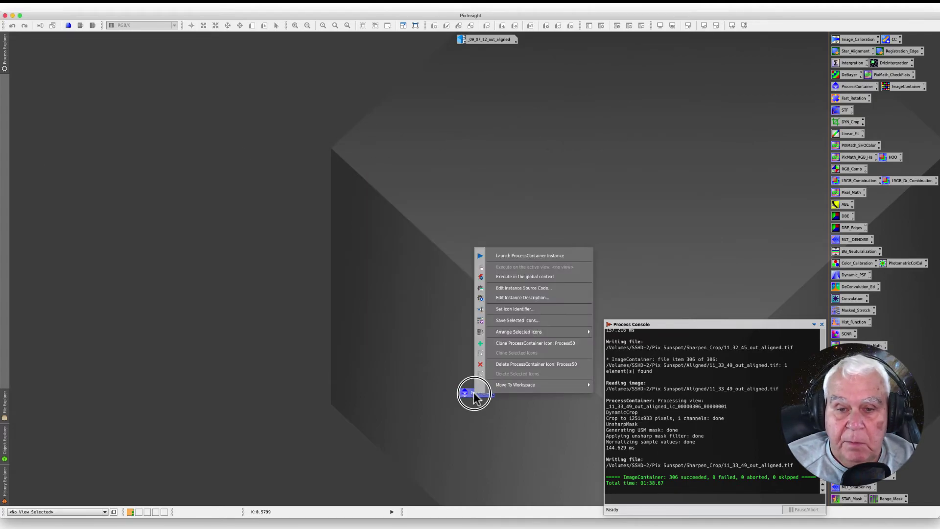
pyautogui.click(502, 364)
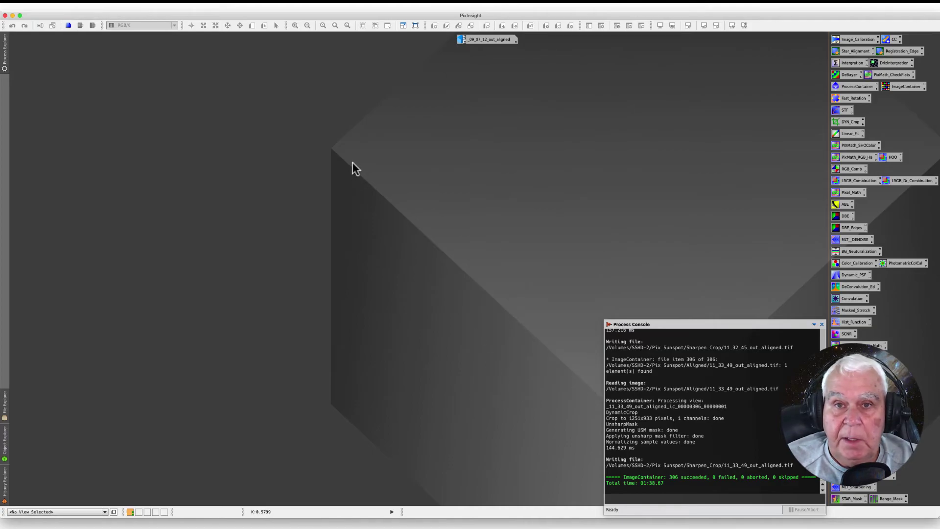
# Delete the minimized _09_07_12_out_aligned image from the workspace, discarding its unsaved changes.
pyautogui.click(491, 40)
pyautogui.rightClick(490, 40)
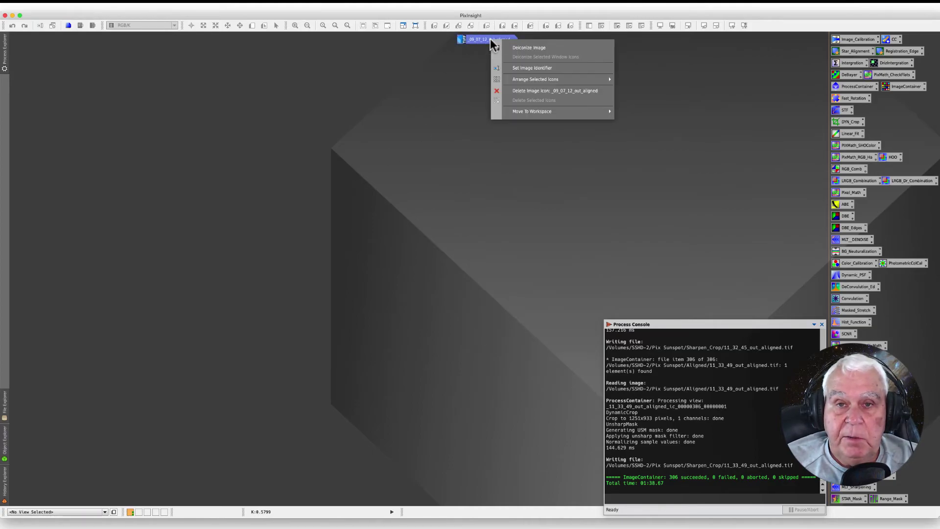
pyautogui.click(523, 92)
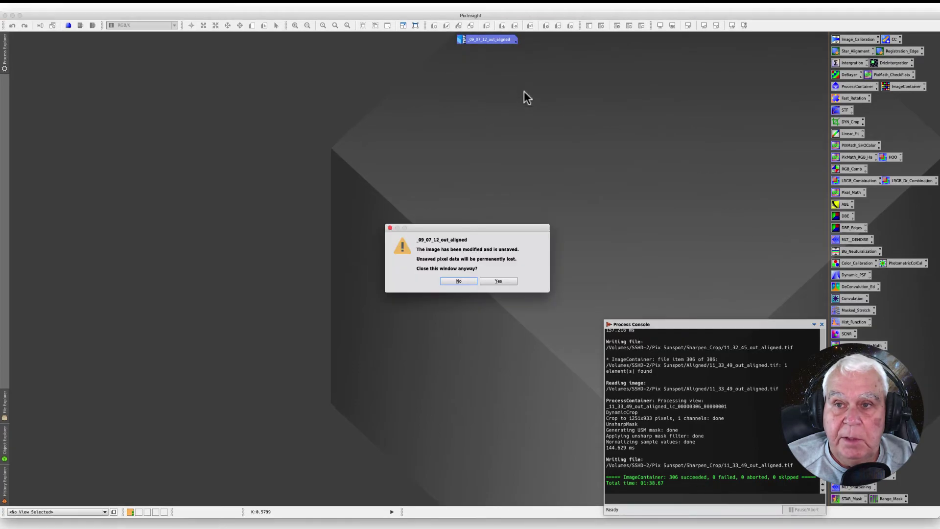
pyautogui.click(498, 281)
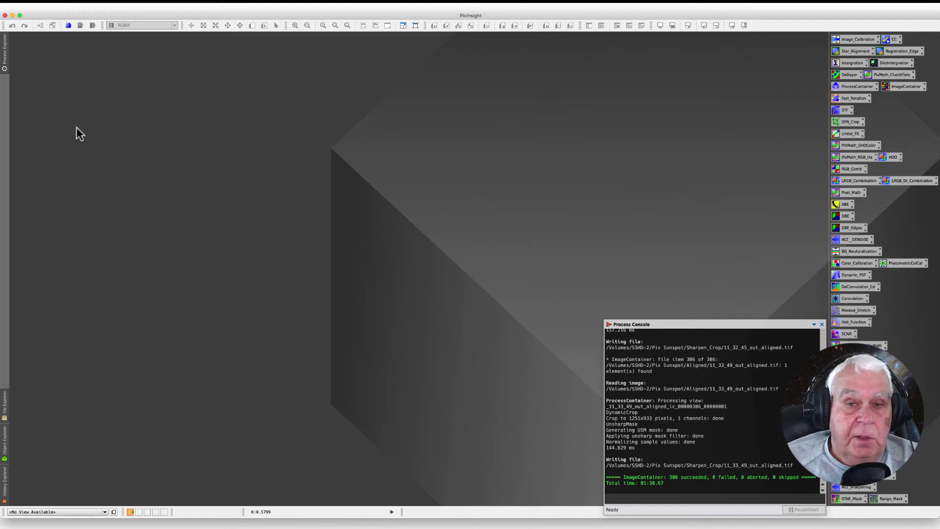
# Open 09_07_12_out_aligned_aligned.tif from the Aligned_Pixinsight folder and enlarge its window to show the image at 1:1.
pyautogui.click(55, 6)
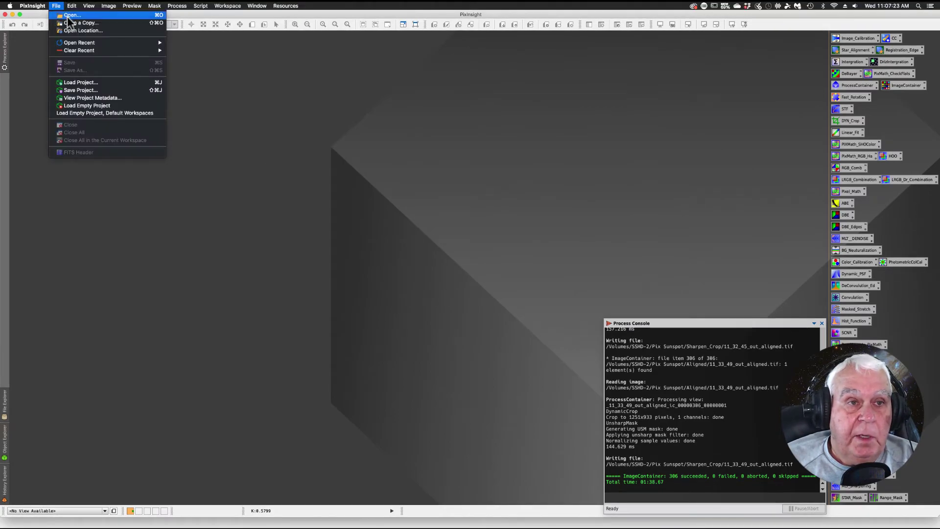
pyautogui.click(66, 15)
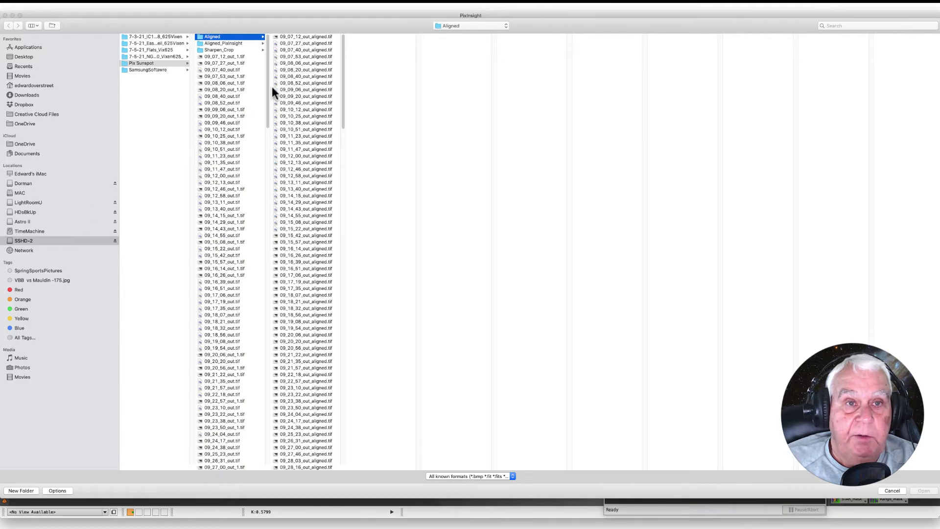
pyautogui.click(230, 43)
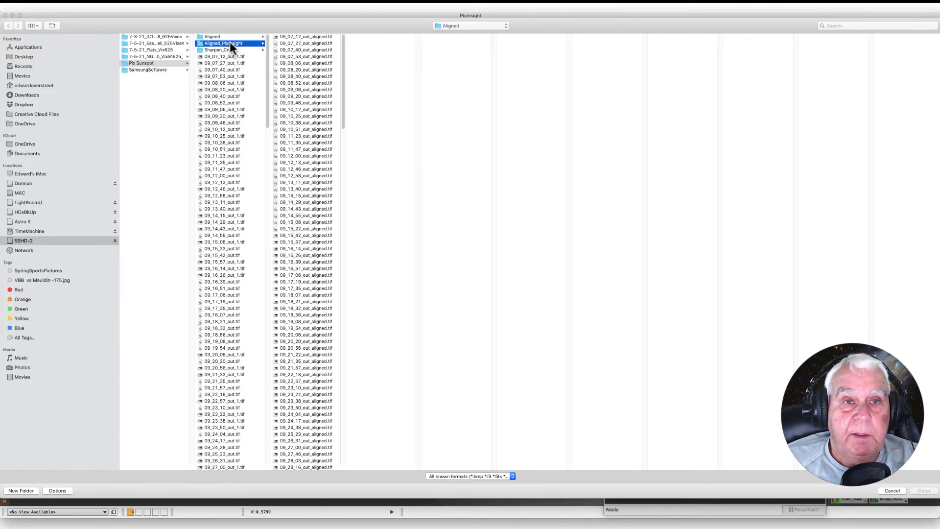
pyautogui.click(312, 36)
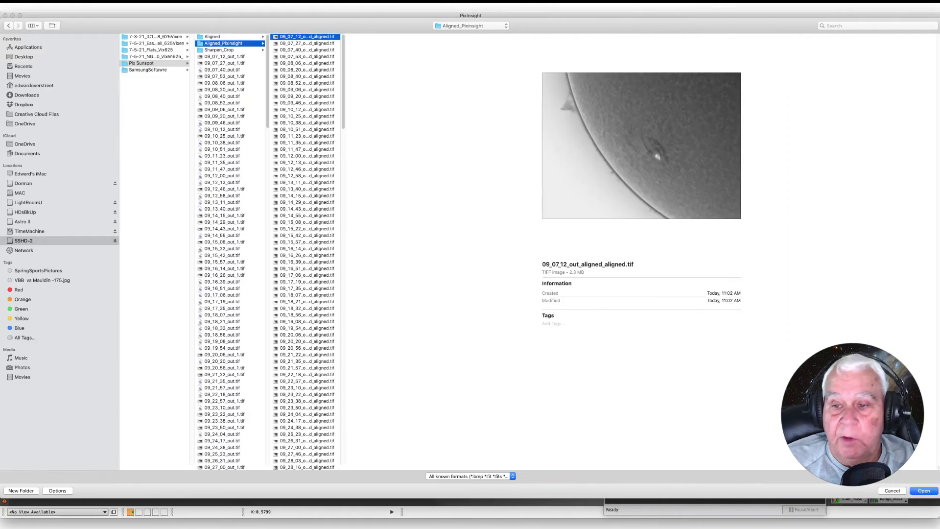
pyautogui.click(923, 491)
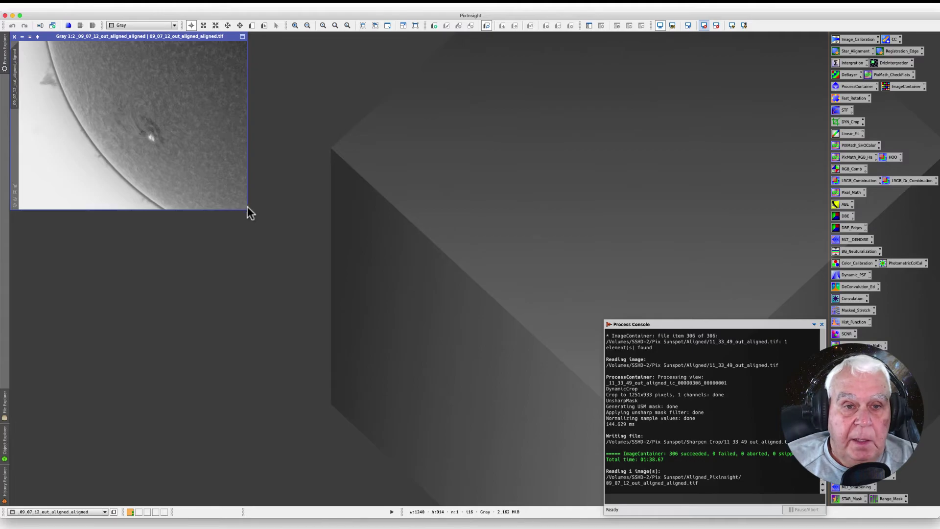
pyautogui.moveTo(247, 208); pyautogui.dragTo(568, 428)
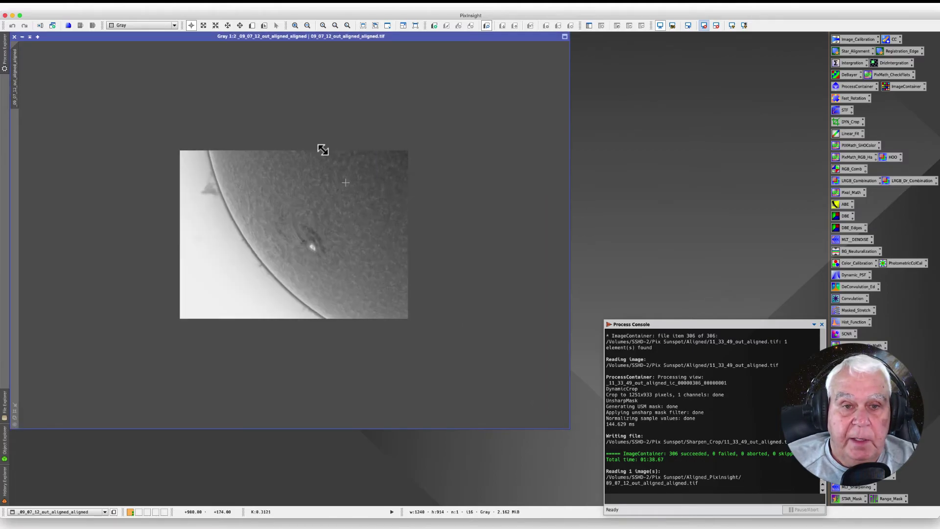
pyautogui.scroll(2, 321, 147)
pyautogui.scroll(-1, 300, 101)
pyautogui.scroll(-1, 299, 100)
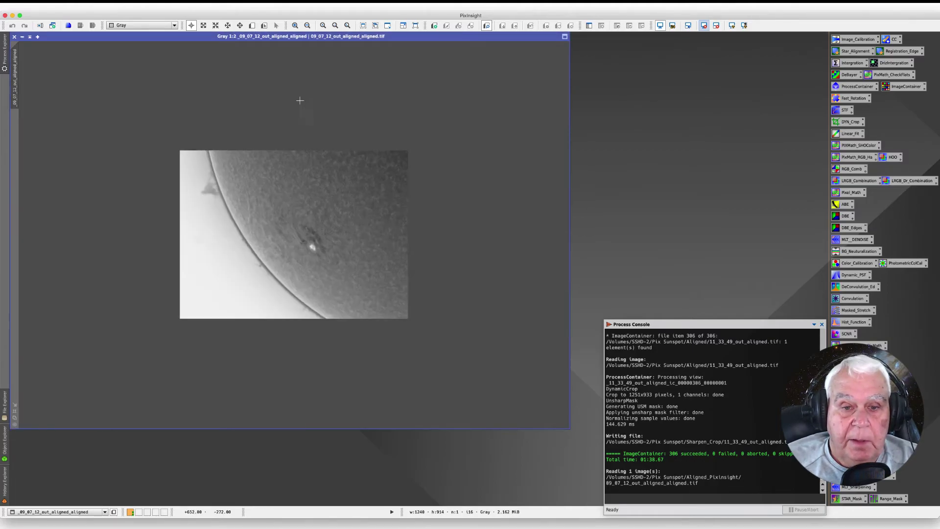
pyautogui.scroll(1, 300, 100)
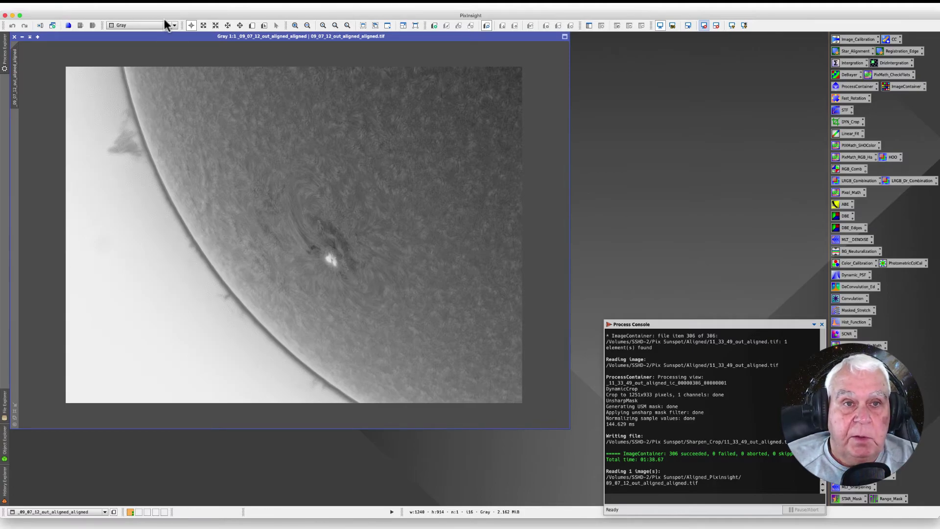
# Convert the realigned sunspot image from grayscale to RGB color.
pyautogui.click(178, 6)
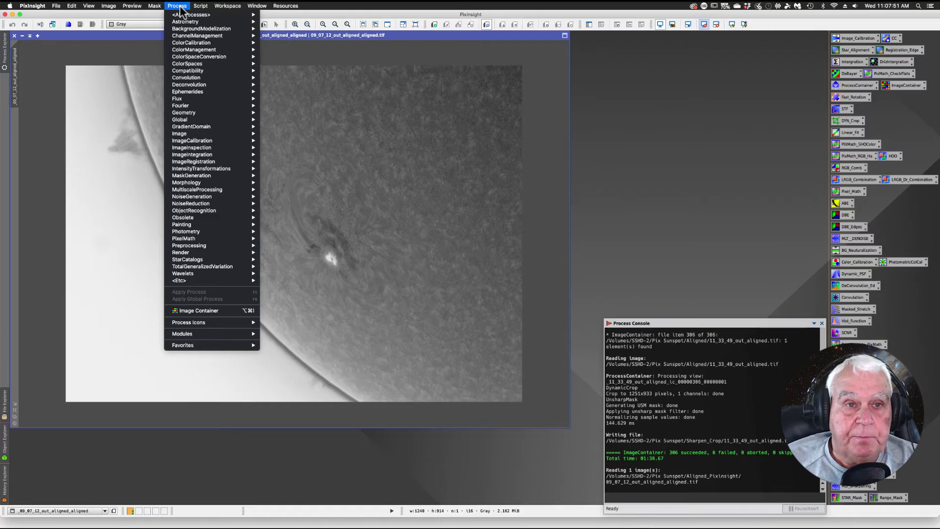
pyautogui.moveTo(218, 66)
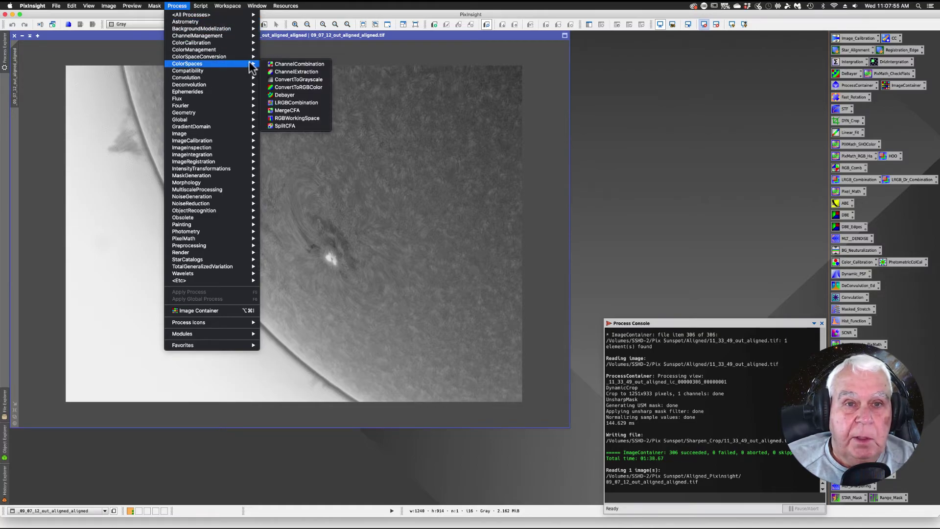
pyautogui.click(294, 87)
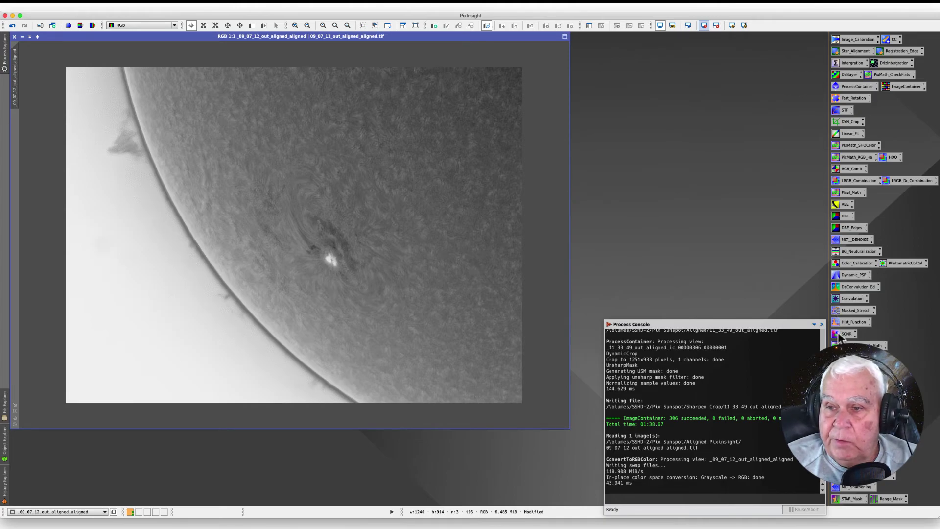
# Open CurvesTransformation with a real-time preview and place its window clear of the sunspot.
pyautogui.hotkey('ctrl', 'alt', 'c')
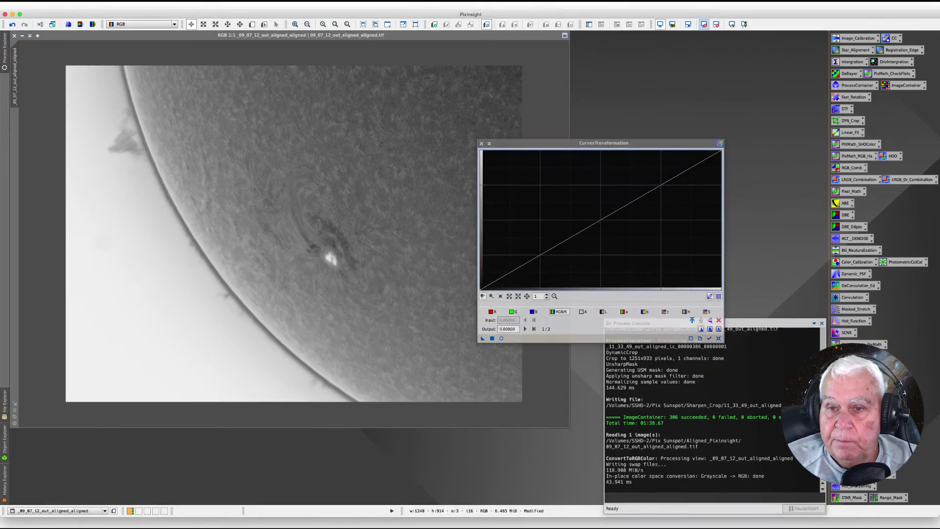
pyautogui.moveTo(556, 145); pyautogui.dragTo(531, 90)
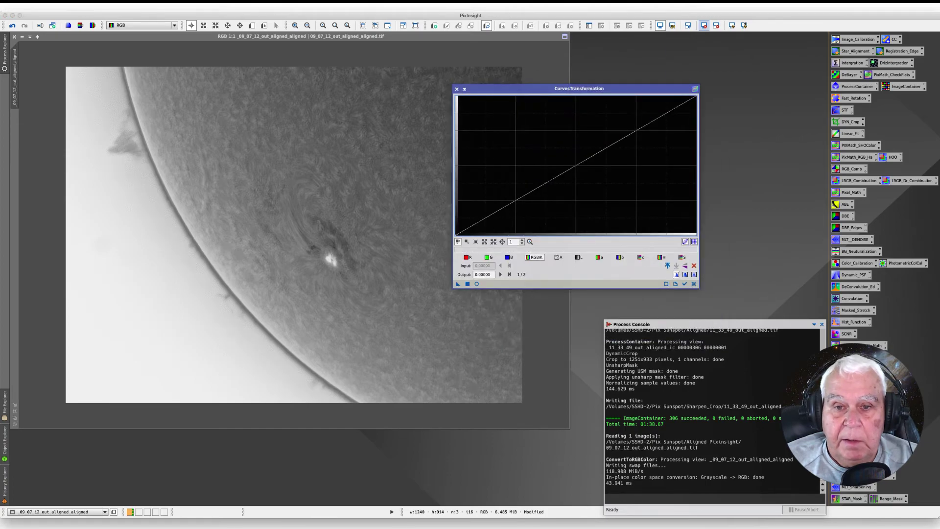
pyautogui.click(476, 285)
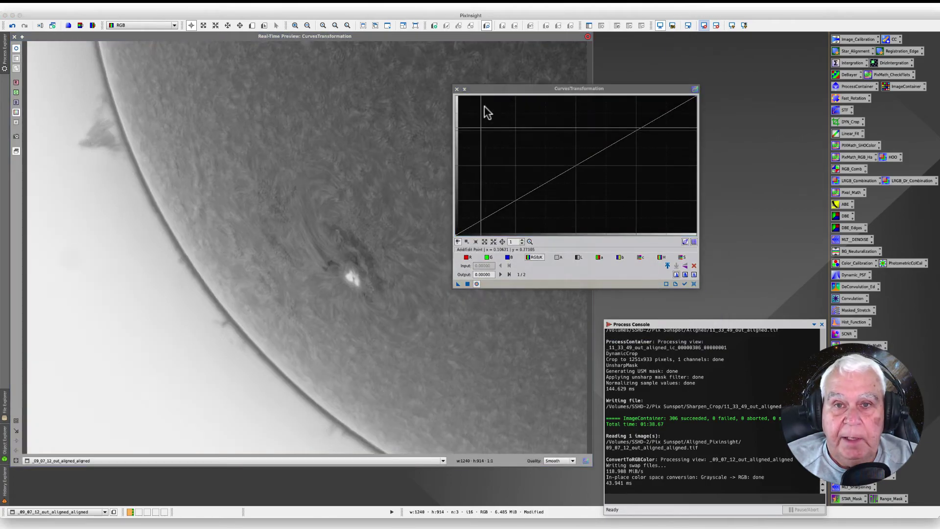
pyautogui.moveTo(494, 91); pyautogui.dragTo(536, 111)
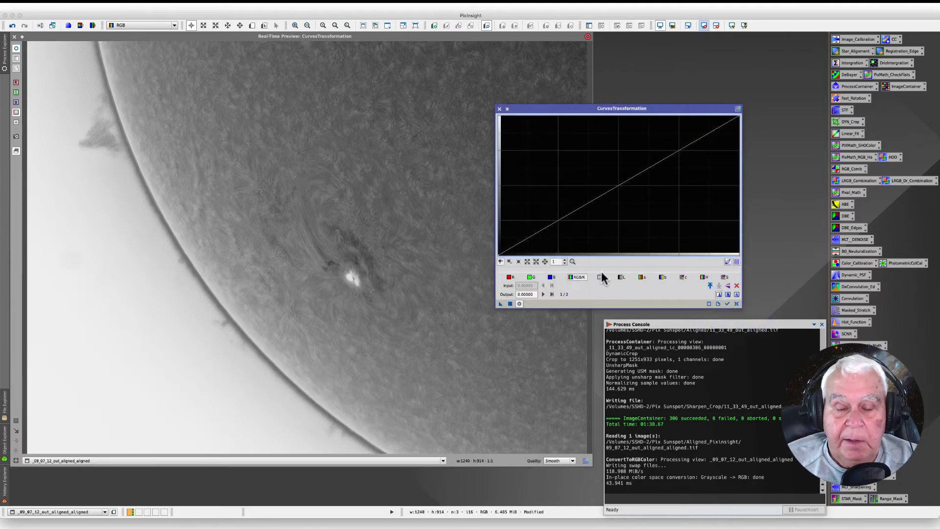
# Raise the red curve to about 0.43/0.62, lower green to about 0.57/0.45 and blue to about 0.64/0.33, and apply them to the image.
pyautogui.click(509, 277)
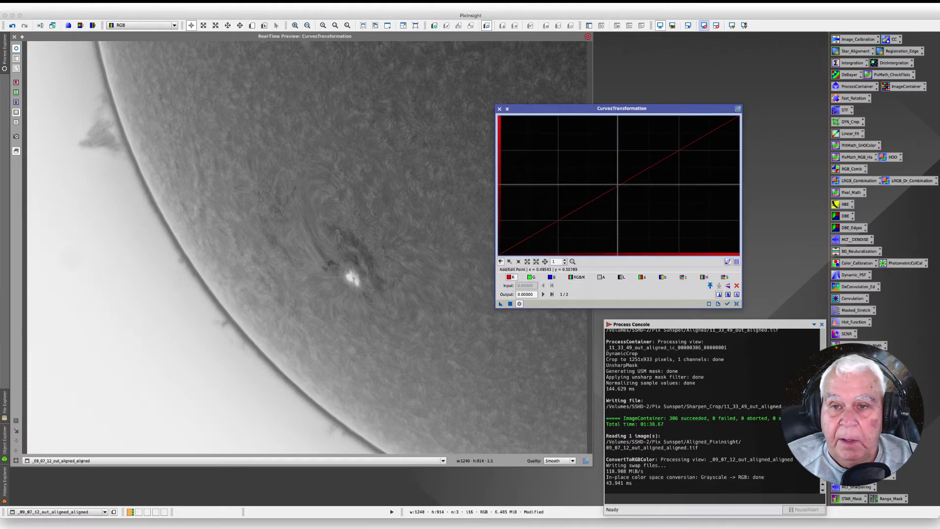
pyautogui.moveTo(618, 184); pyautogui.dragTo(602, 168)
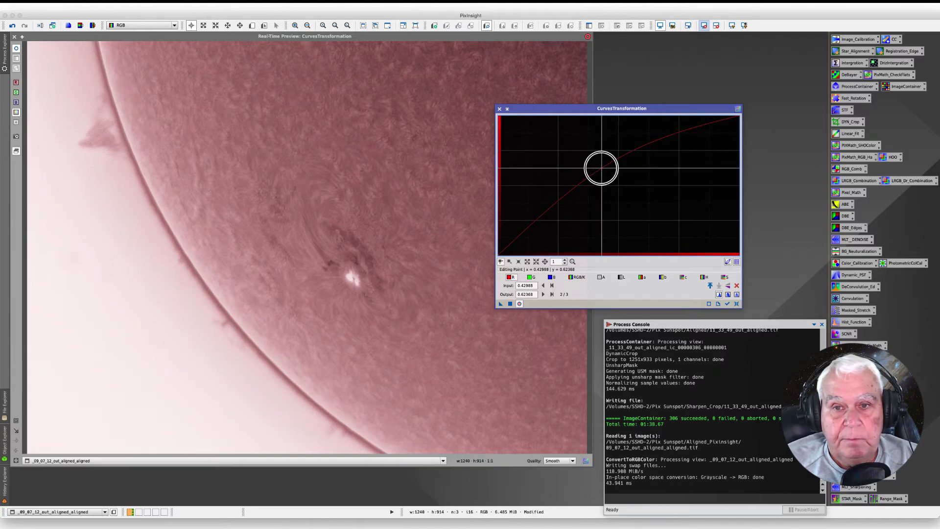
pyautogui.click(531, 277)
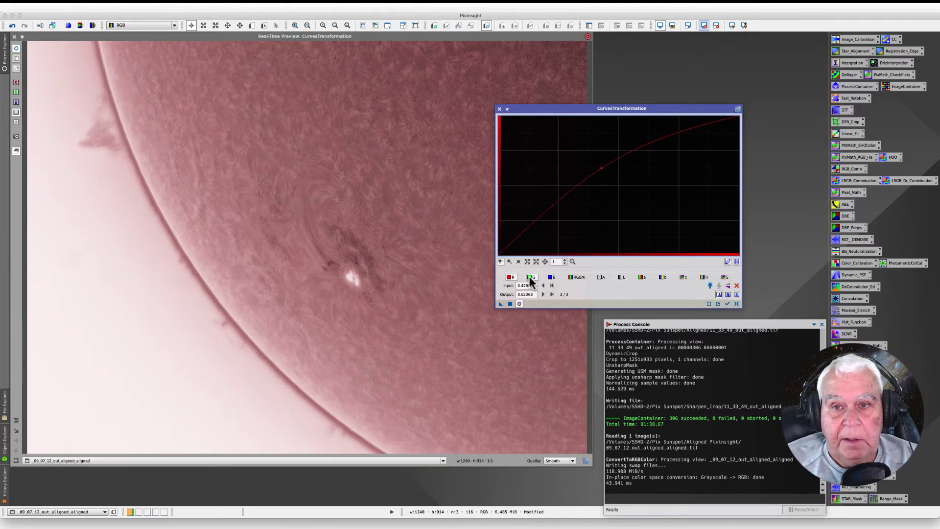
pyautogui.moveTo(624, 182); pyautogui.dragTo(634, 192)
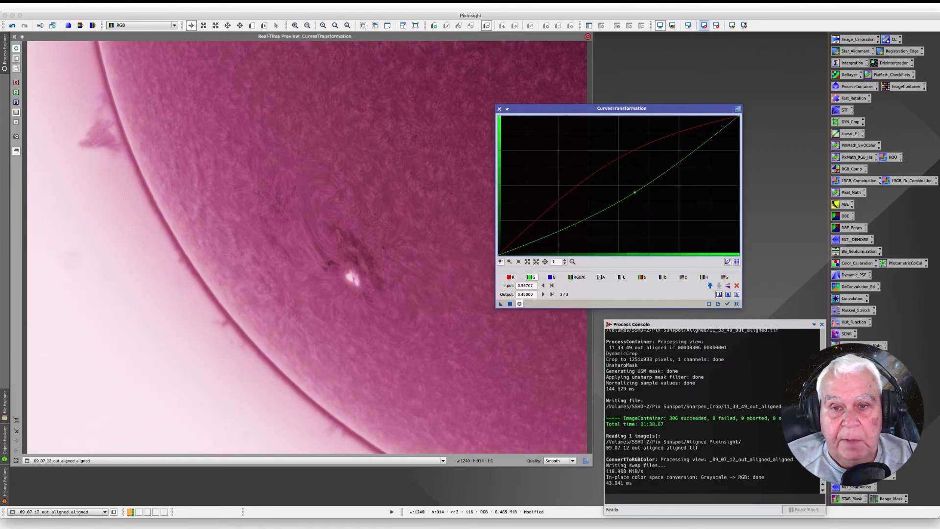
pyautogui.click(551, 277)
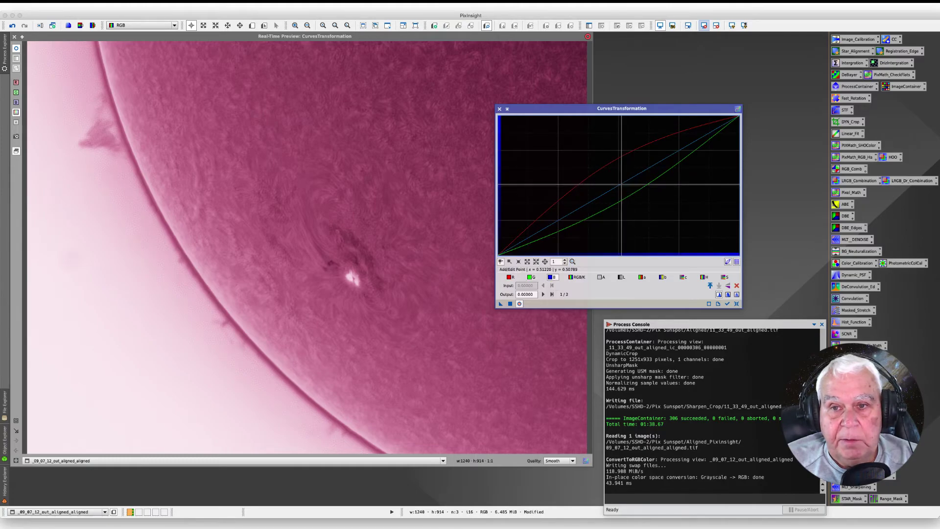
pyautogui.moveTo(620, 185); pyautogui.dragTo(652, 209)
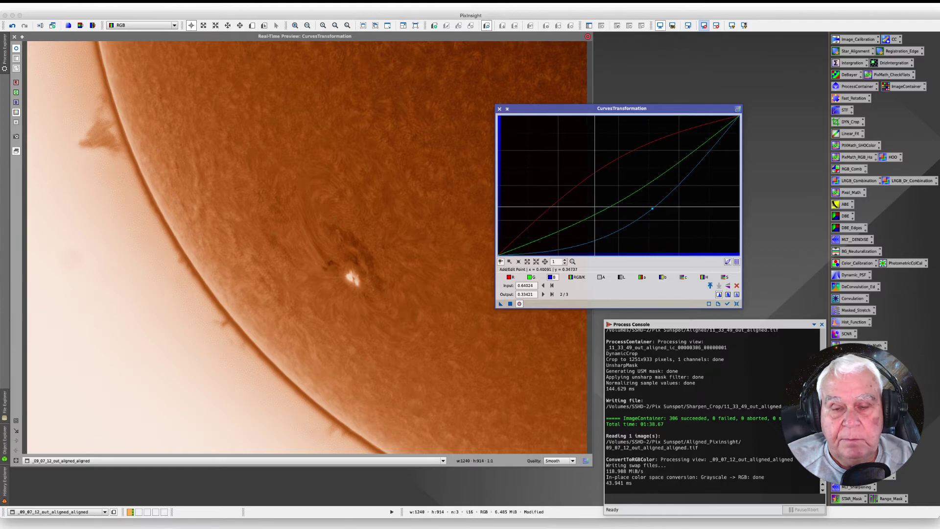
pyautogui.click(510, 303)
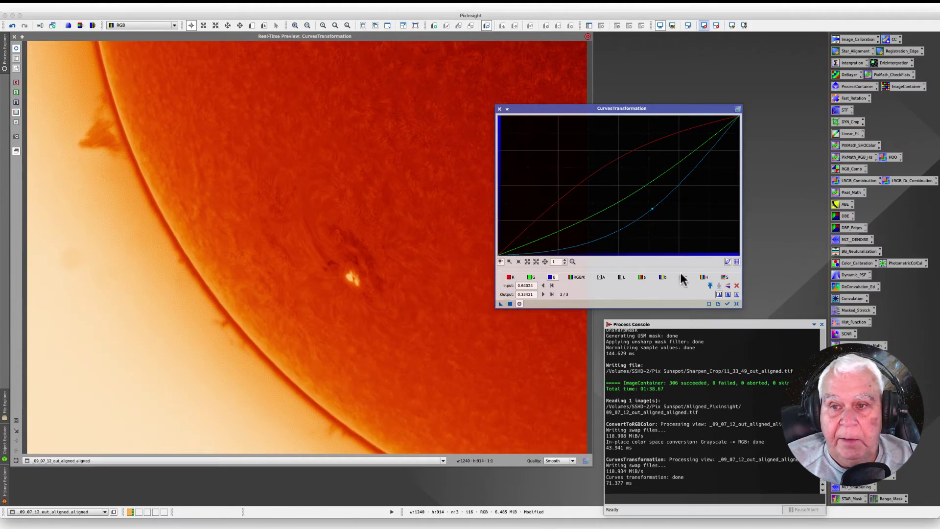
# Reset CurvesTransformation, switch to the combined RGB/K curve and restart the real-time preview.
pyautogui.click(736, 303)
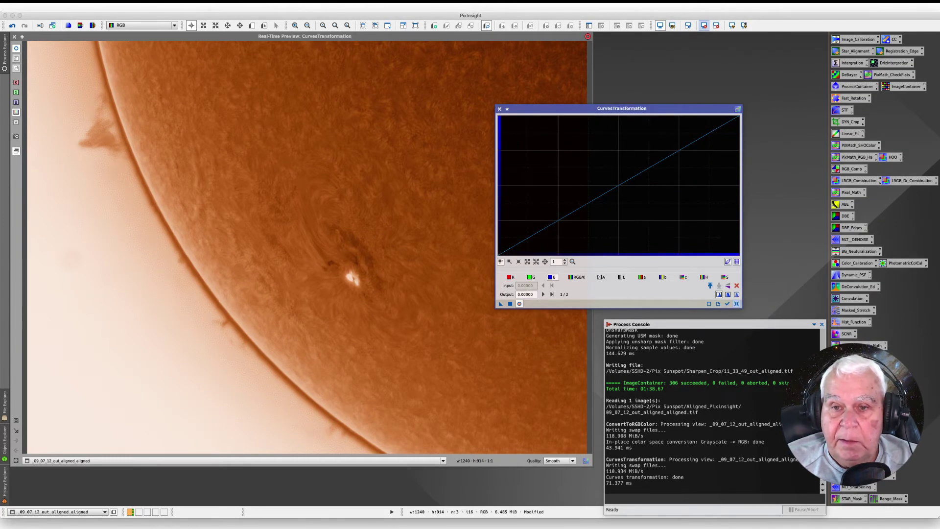
pyautogui.click(576, 277)
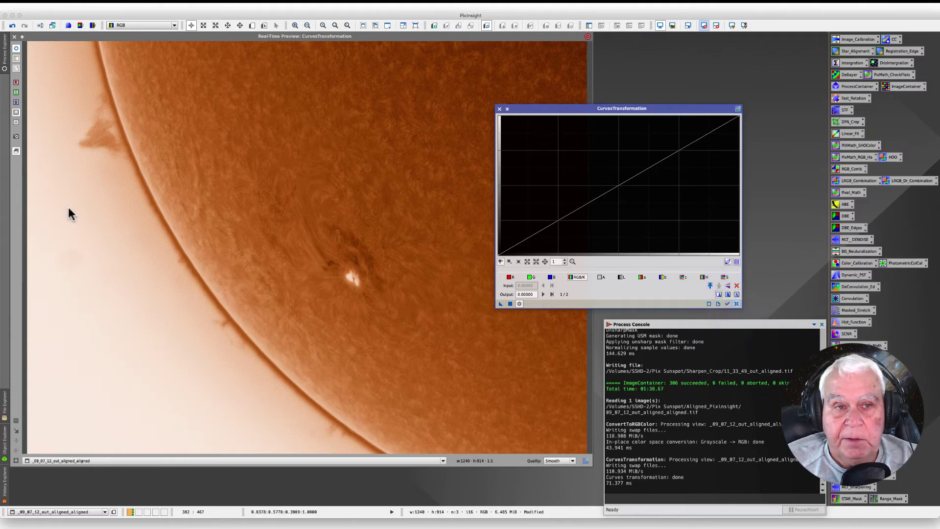
pyautogui.click(14, 37)
pyautogui.click(520, 304)
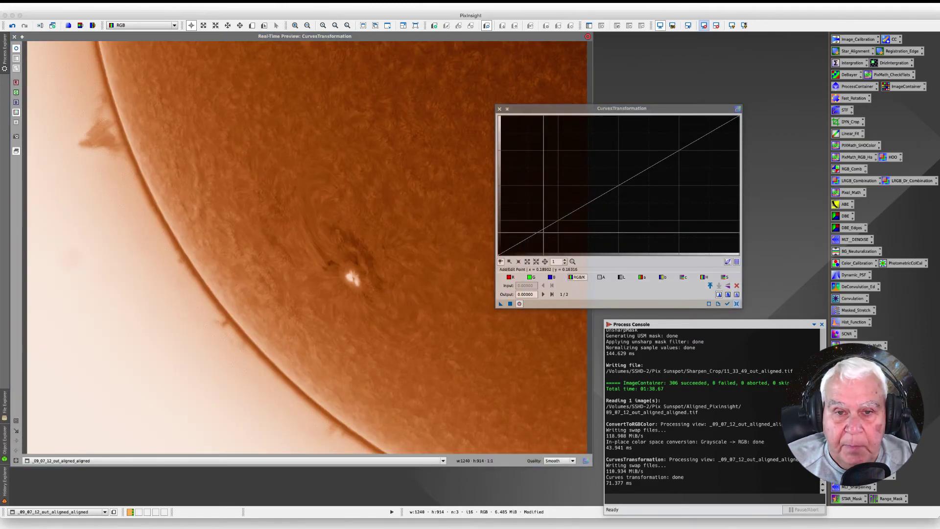
# Shape the RGB/K curve with points at about 0.22/0.14 and 0.70/0.70 and apply it to the sunspot image.
pyautogui.click(548, 231)
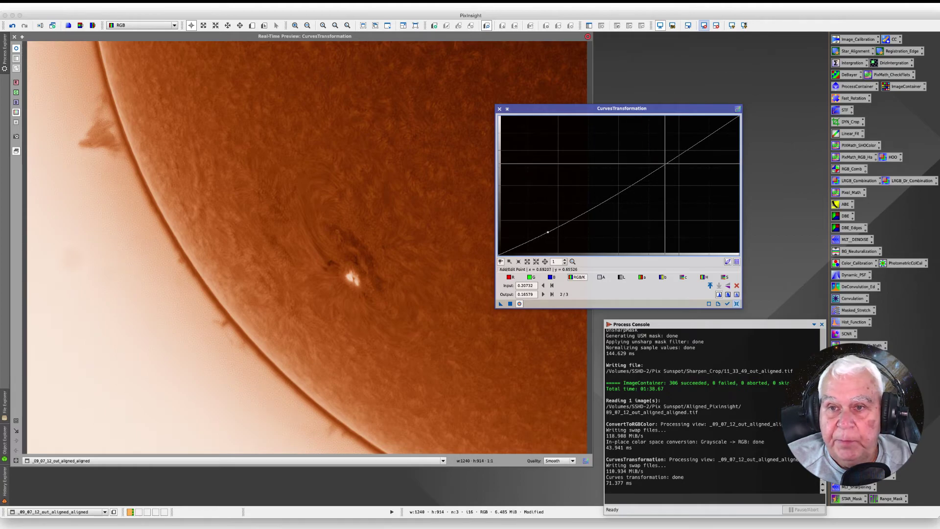
pyautogui.click(664, 160)
pyautogui.moveTo(663, 160); pyautogui.dragTo(660, 156)
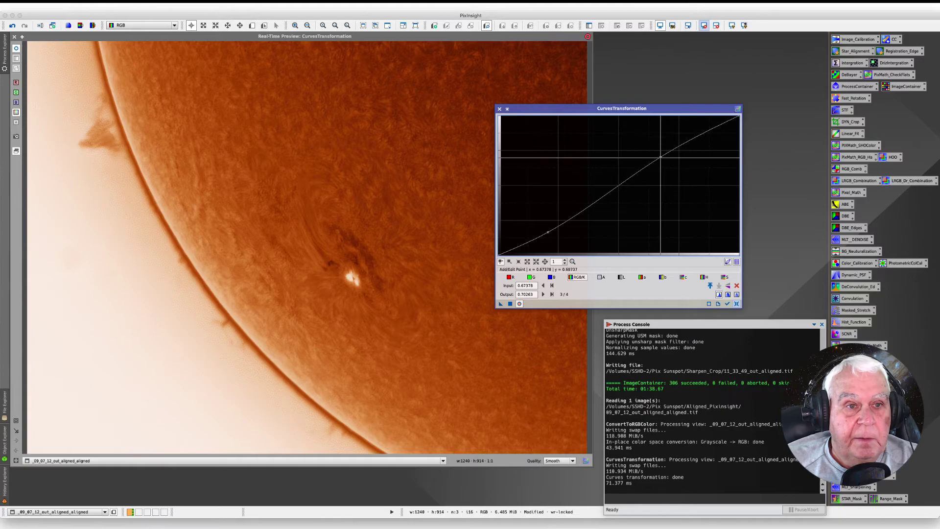
pyautogui.moveTo(548, 232); pyautogui.dragTo(552, 235)
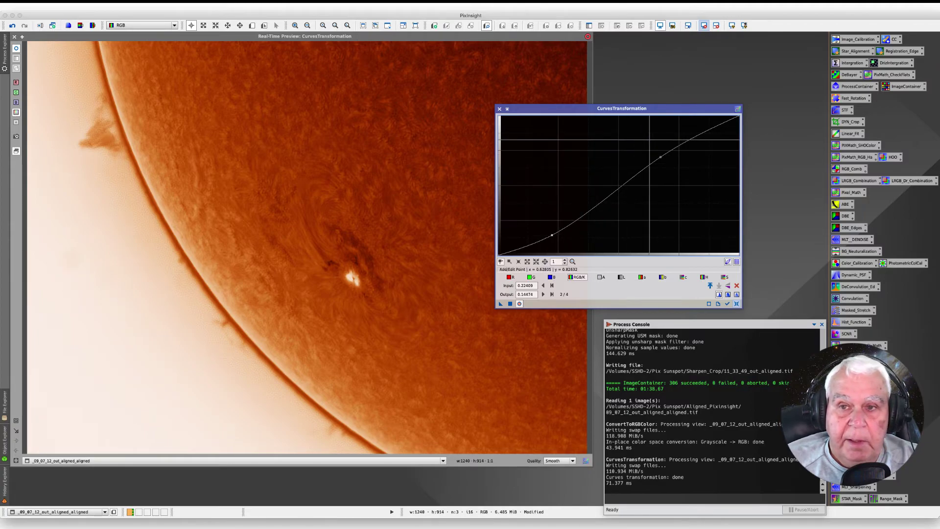
pyautogui.click(661, 157)
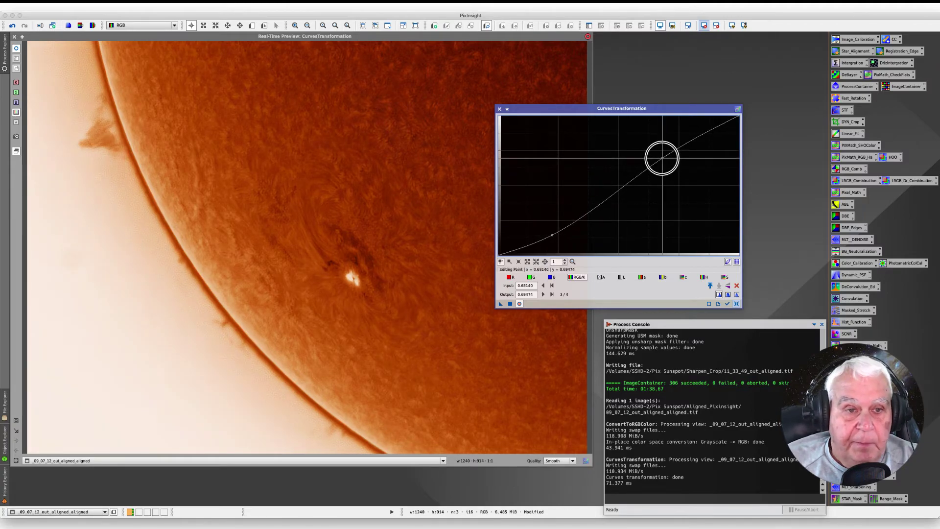
pyautogui.moveTo(661, 157); pyautogui.dragTo(665, 157)
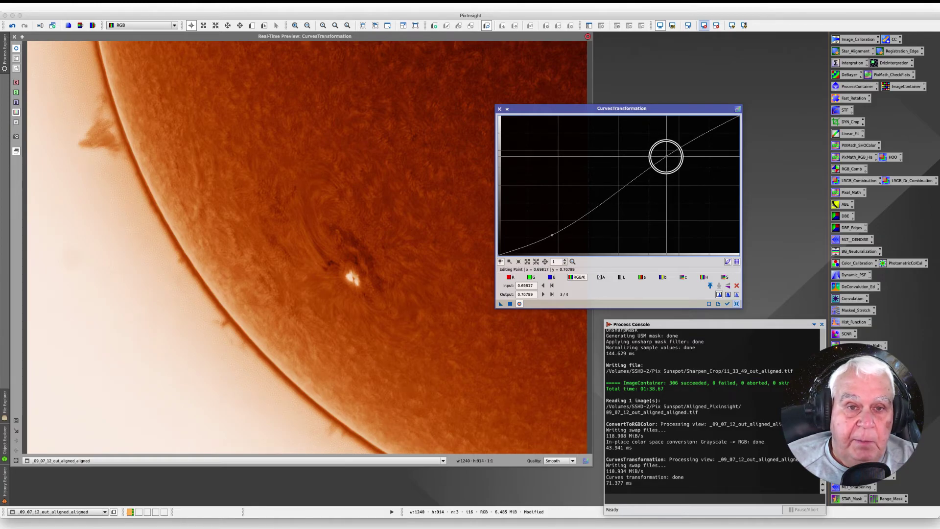
pyautogui.moveTo(666, 156); pyautogui.dragTo(663, 155)
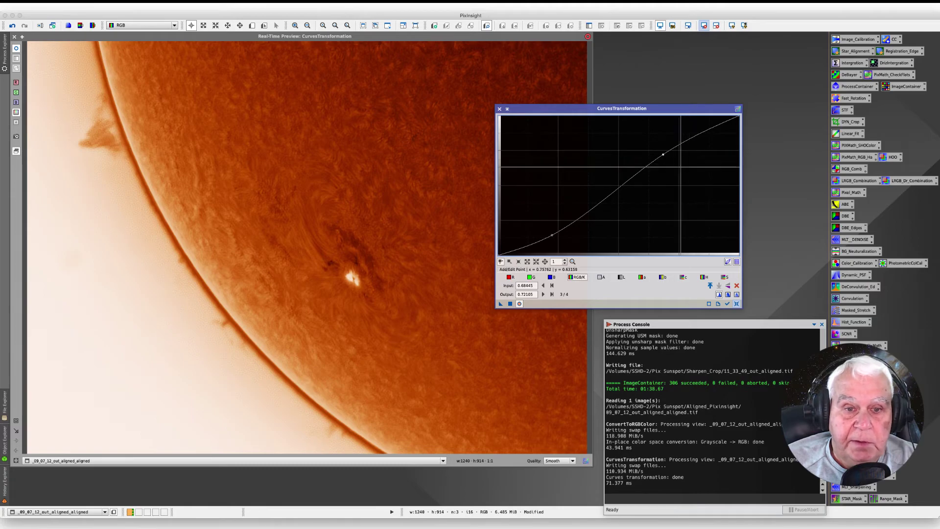
pyautogui.moveTo(664, 154); pyautogui.dragTo(666, 158)
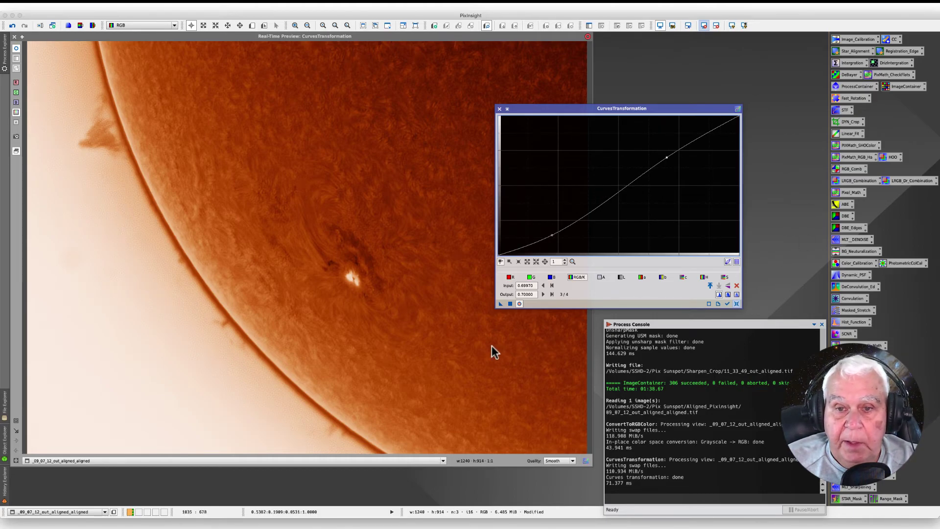
pyautogui.click(510, 304)
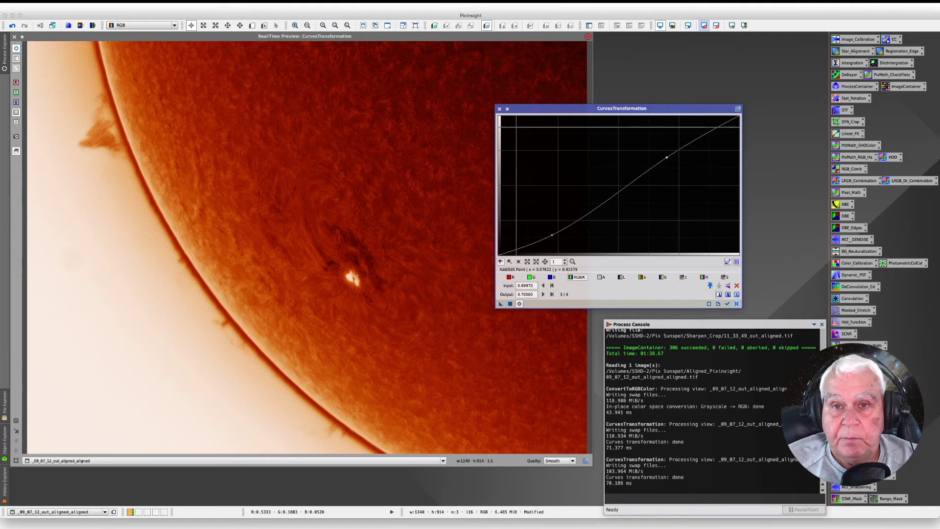
# Close CurvesTransformation, iconize the sunspot image and park its icon near the upper edge of the workspace.
pyautogui.click(500, 109)
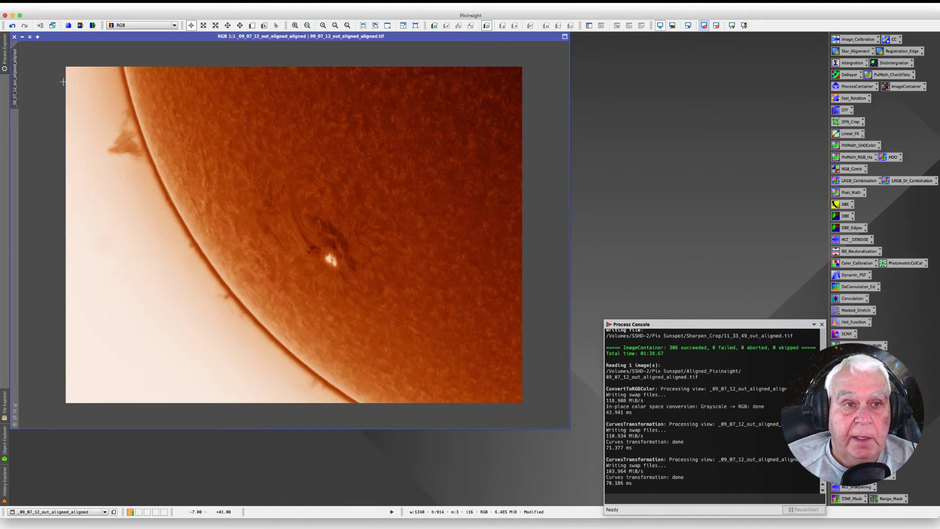
pyautogui.click(22, 37)
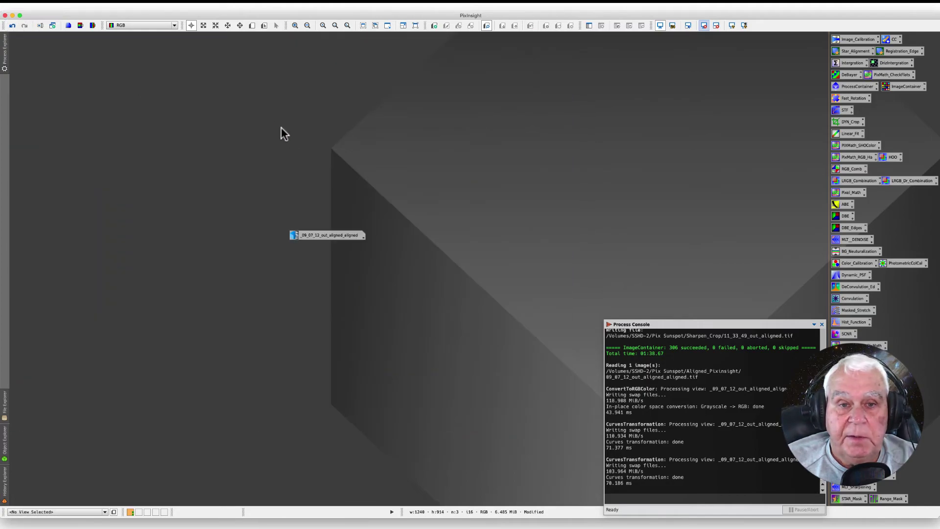
pyautogui.moveTo(314, 233); pyautogui.dragTo(544, 42)
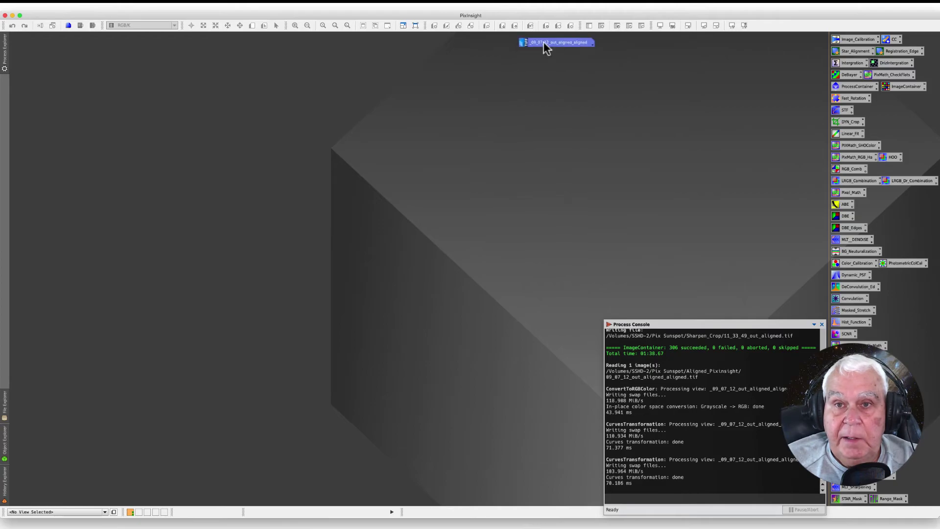
# Open a ProcessContainer and an ImageContainer from the workspace's process icons.
pyautogui.click(6, 484)
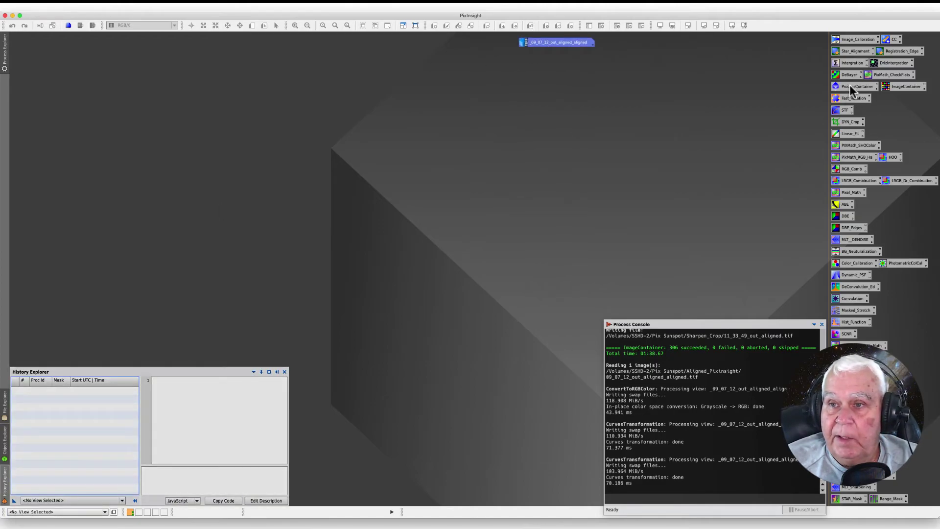
pyautogui.doubleClick(850, 88)
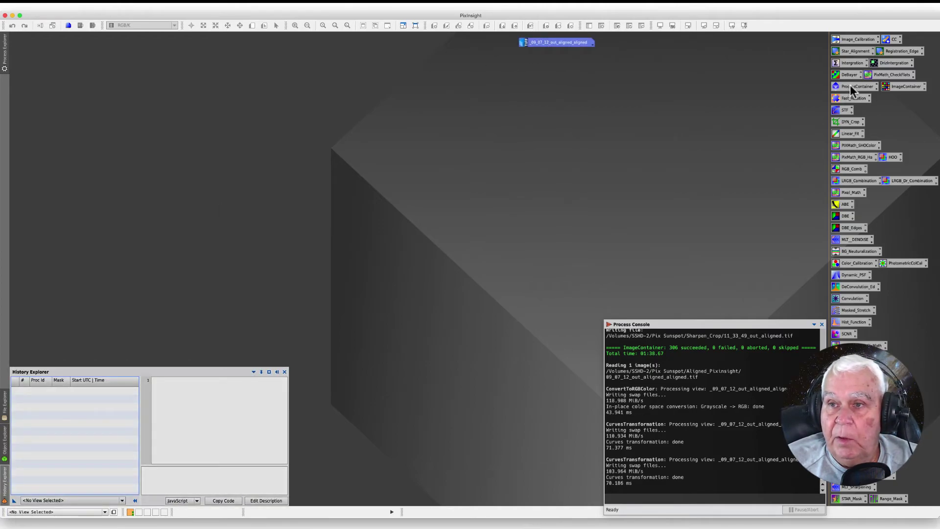
pyautogui.doubleClick(906, 88)
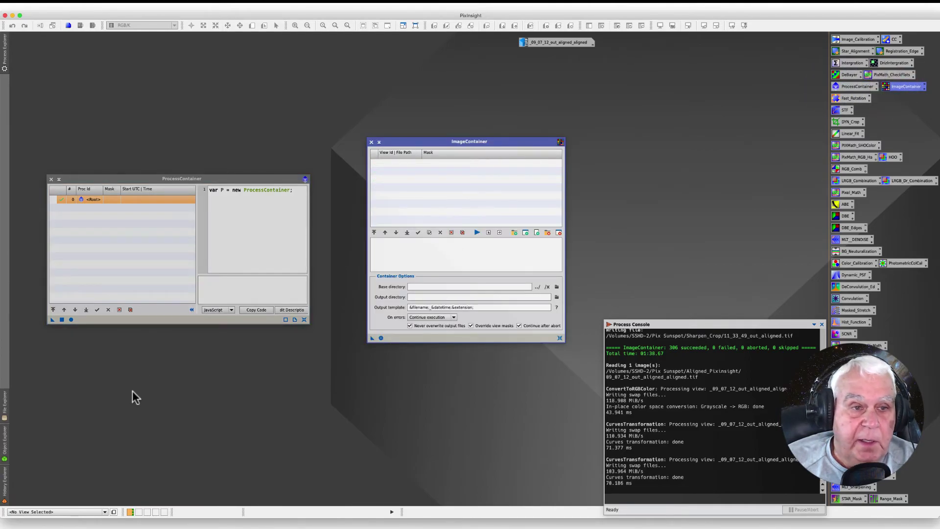
# Add ConvertToRGBColor and both CurvesTransformation entries from the _09_07_12_out_aligned_aligned view's history to the ProcessContainer, in order.
pyautogui.click(6, 487)
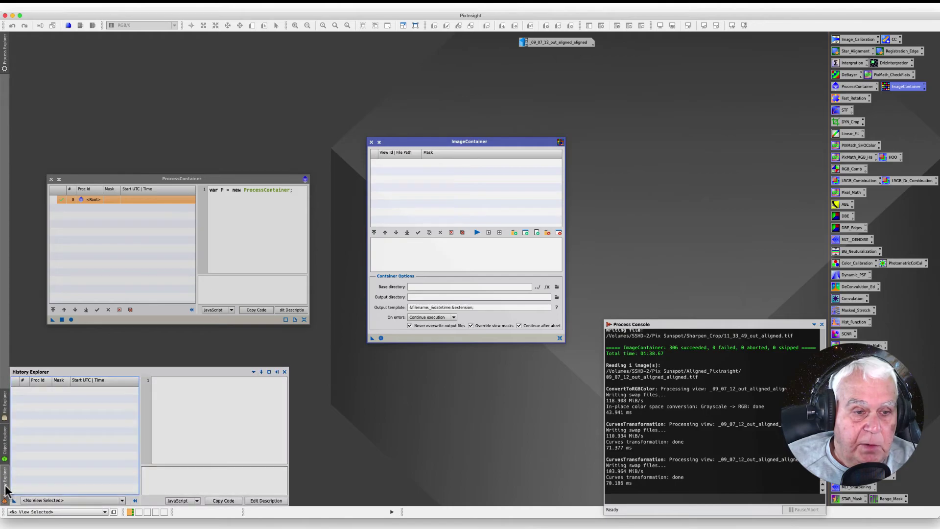
pyautogui.click(122, 500)
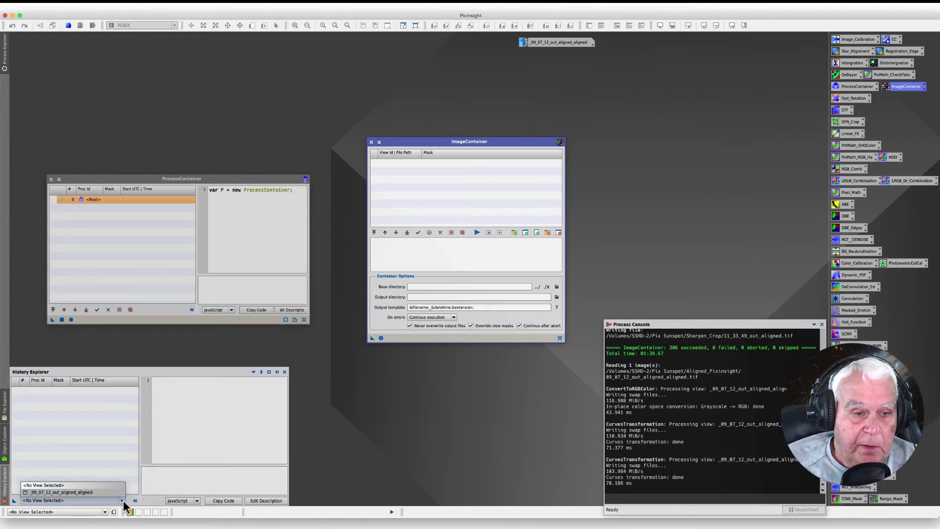
pyautogui.click(65, 495)
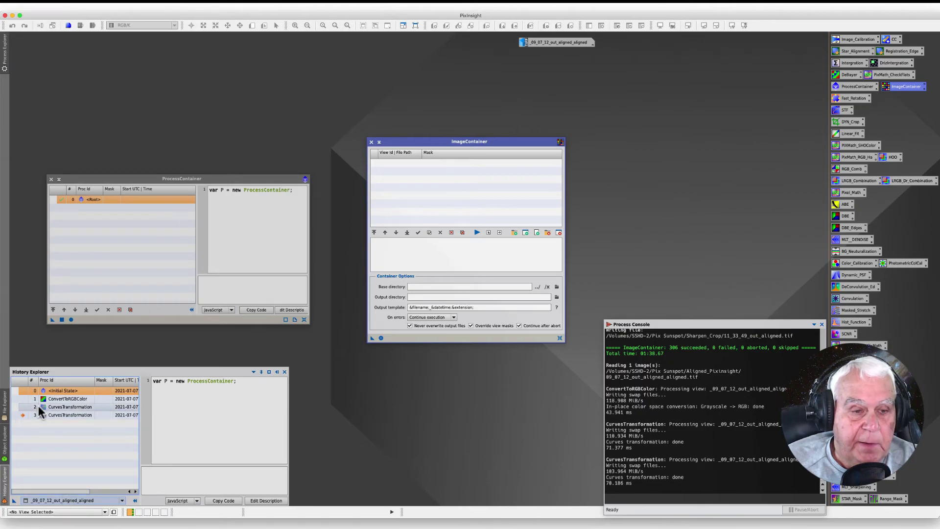
pyautogui.moveTo(67, 399); pyautogui.dragTo(94, 277)
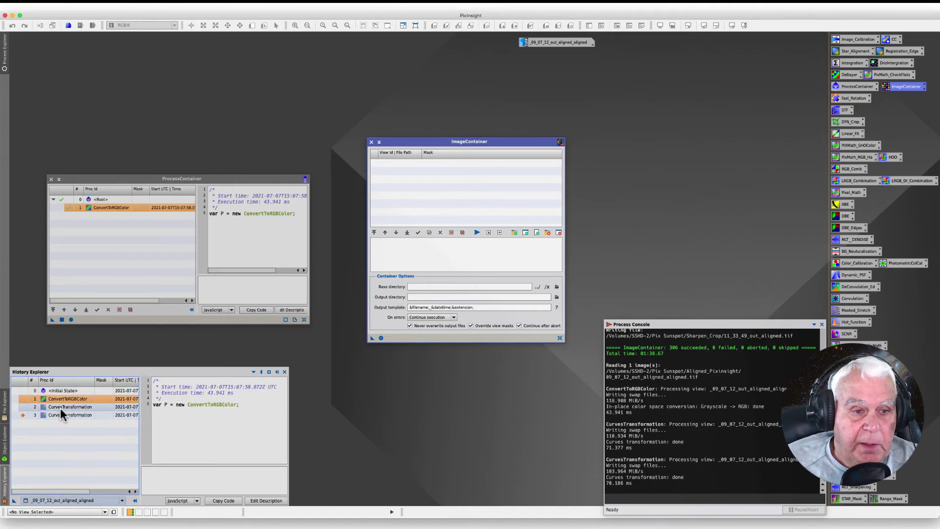
pyautogui.moveTo(60, 407); pyautogui.dragTo(89, 260)
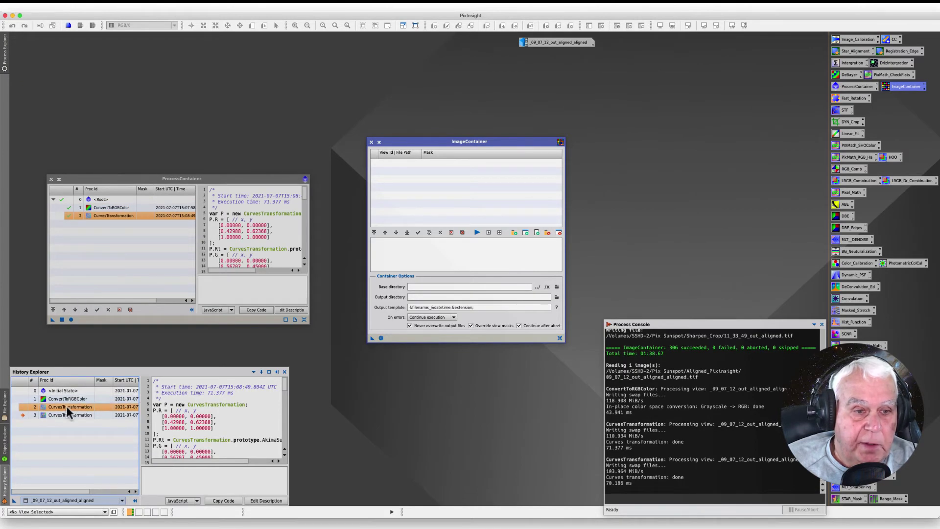
pyautogui.moveTo(63, 413); pyautogui.dragTo(100, 237)
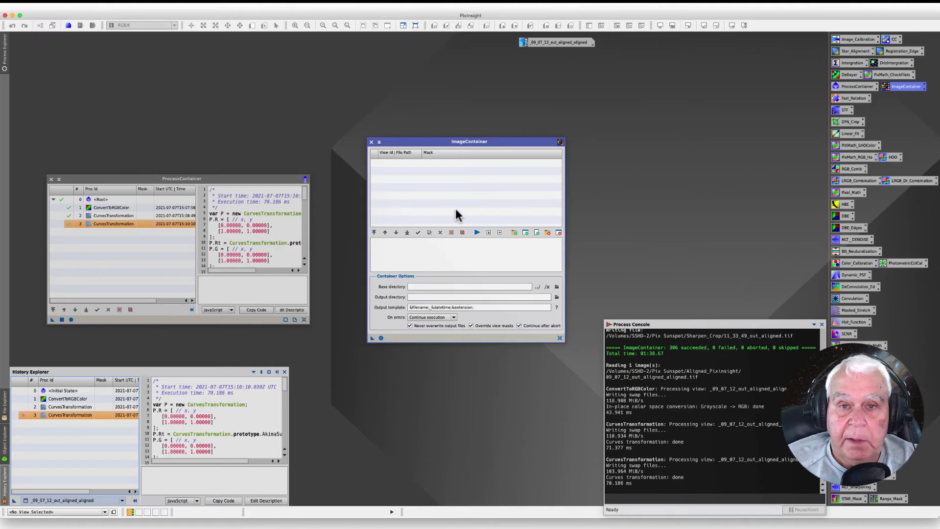
# Start adding files to the ImageContainer and browse to the Aligned_Pixinsight folder in Pix Sunspot on SSHD-2.
pyautogui.moveTo(424, 142); pyautogui.dragTo(453, 130)
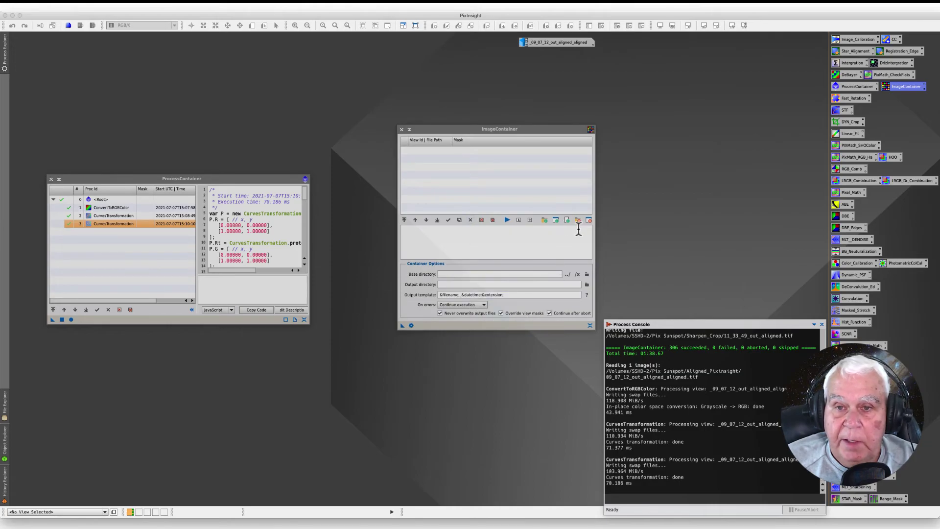
pyautogui.click(545, 221)
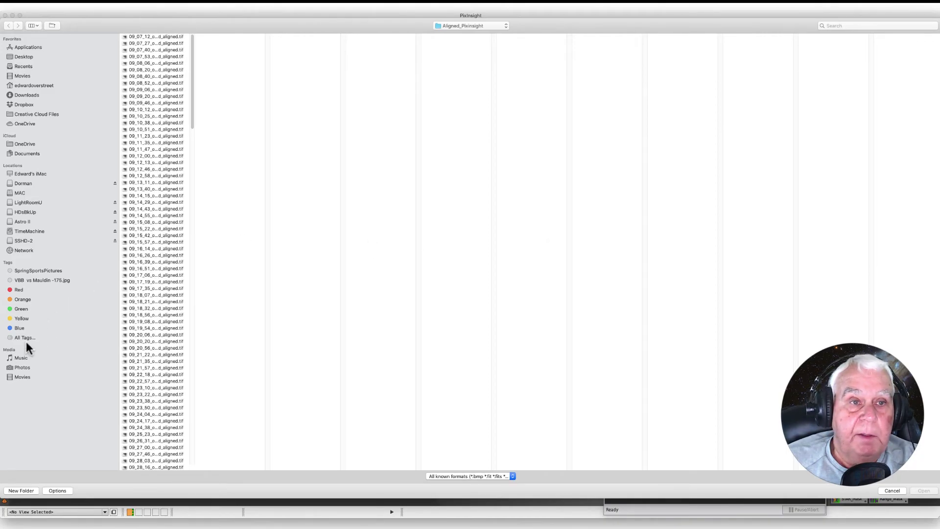
pyautogui.click(20, 240)
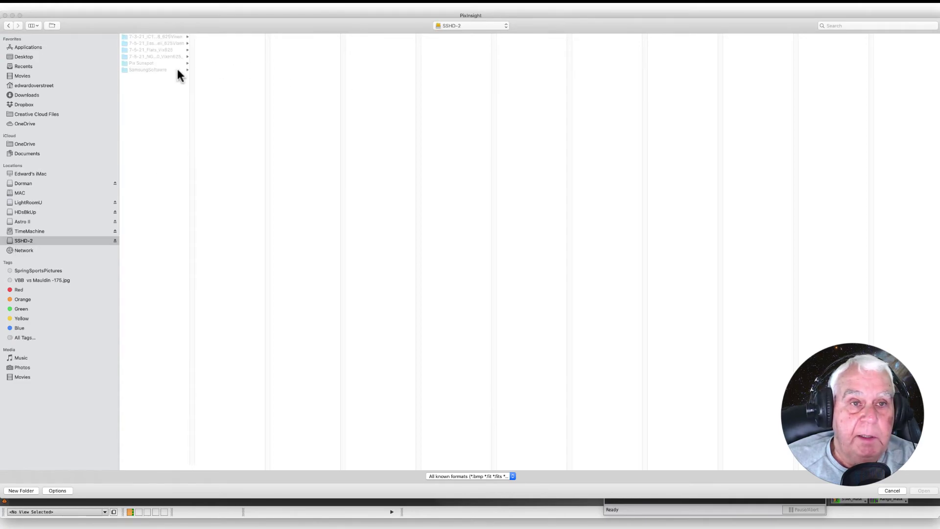
pyautogui.click(144, 64)
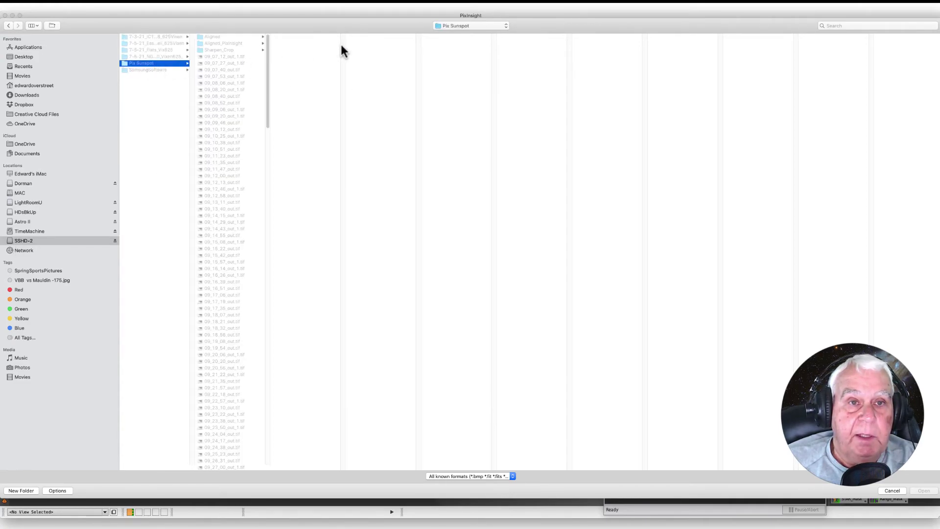
pyautogui.click(233, 48)
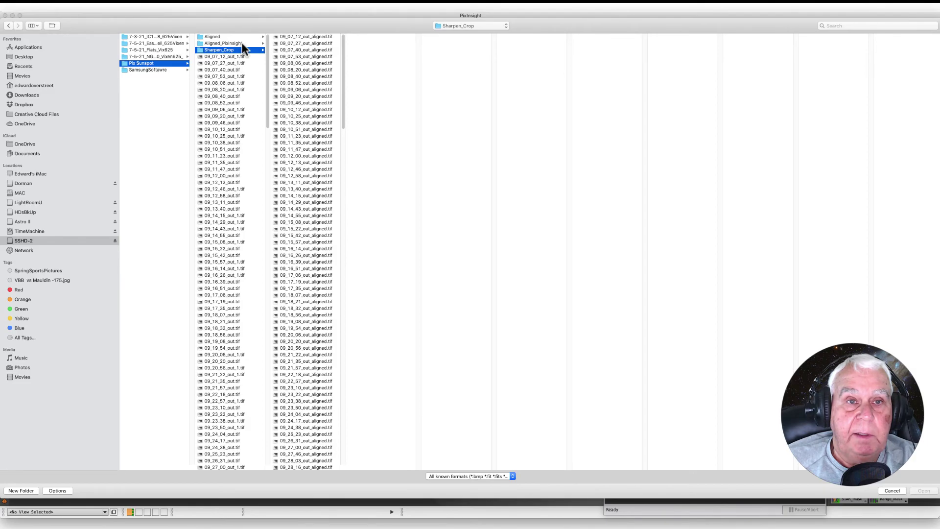
pyautogui.click(299, 38)
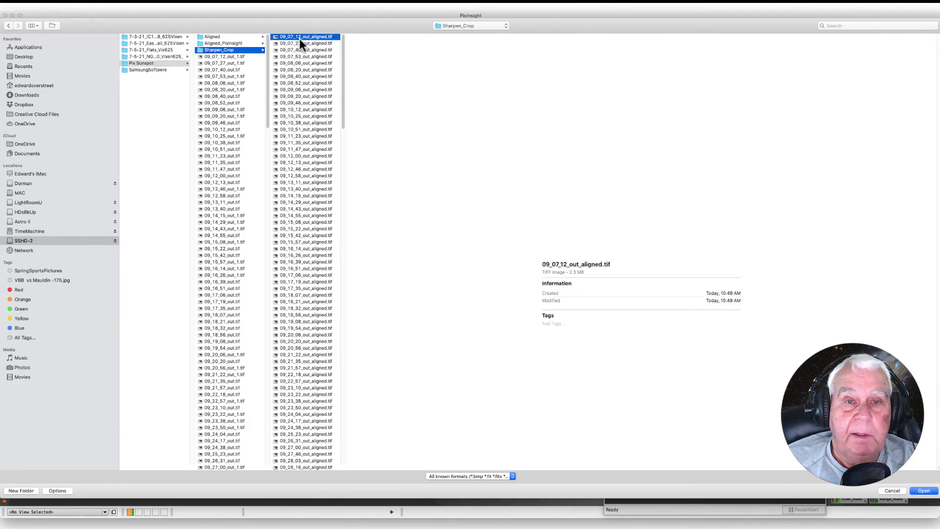
pyautogui.click(226, 44)
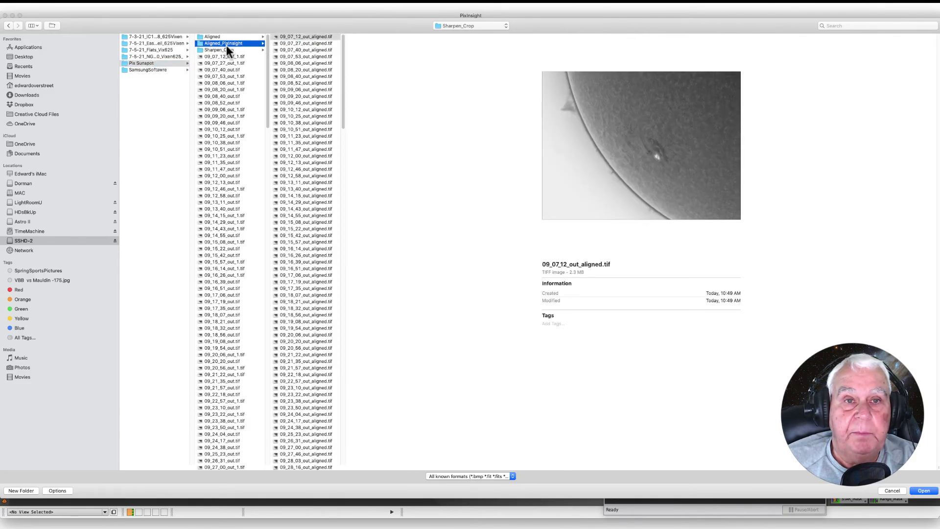
pyautogui.click(306, 37)
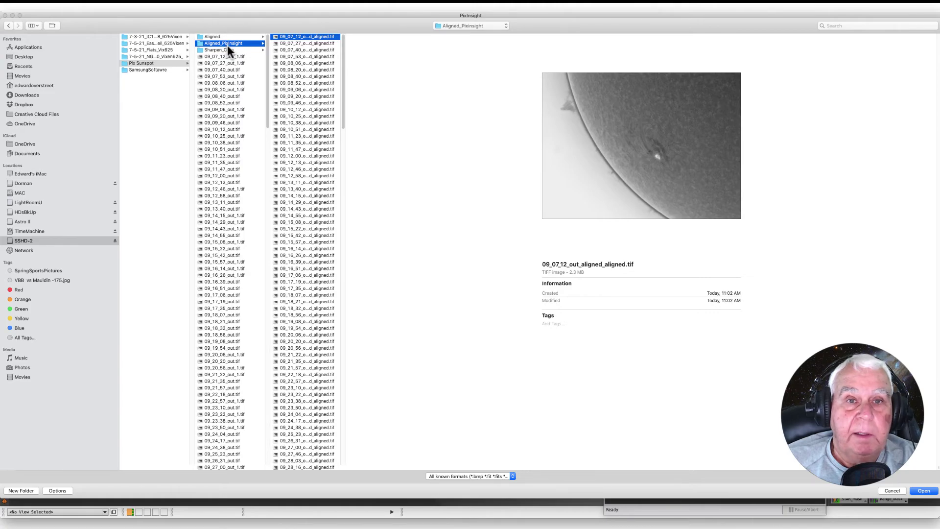
# Select all files in Aligned_Pixinsight, from 09_07_12_out_aligned_aligned.tif to 11_33_49_out_aligned_aligned.tif, and add them to the ImageContainer.
pyautogui.moveTo(345, 463); pyautogui.dragTo(415, 465)
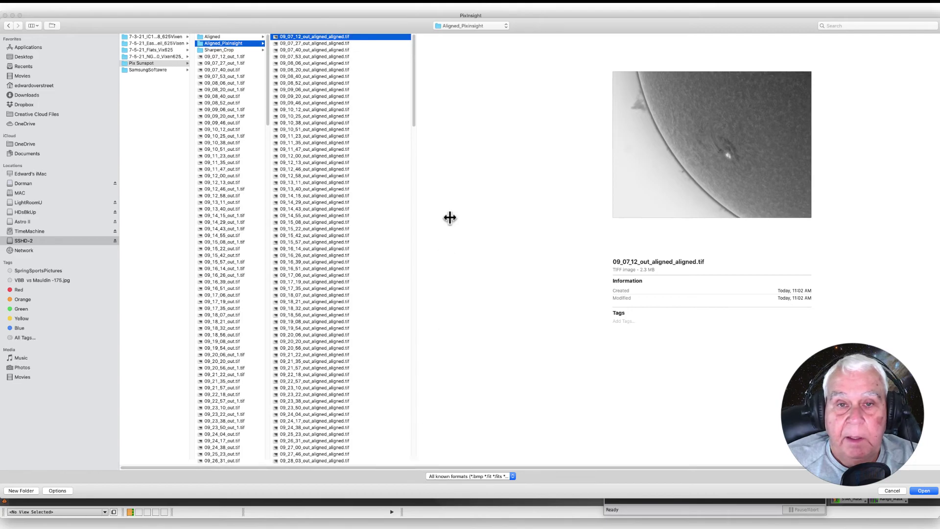
pyautogui.scroll(-5, 401, 175)
pyautogui.scroll(-20, 401, 176)
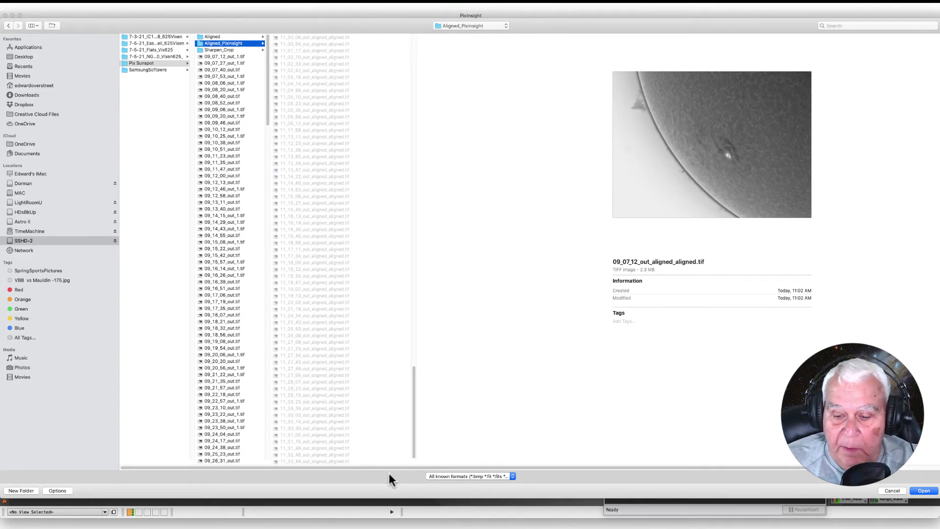
pyautogui.keyDown('shift'); pyautogui.click(342, 463); pyautogui.keyUp('shift')
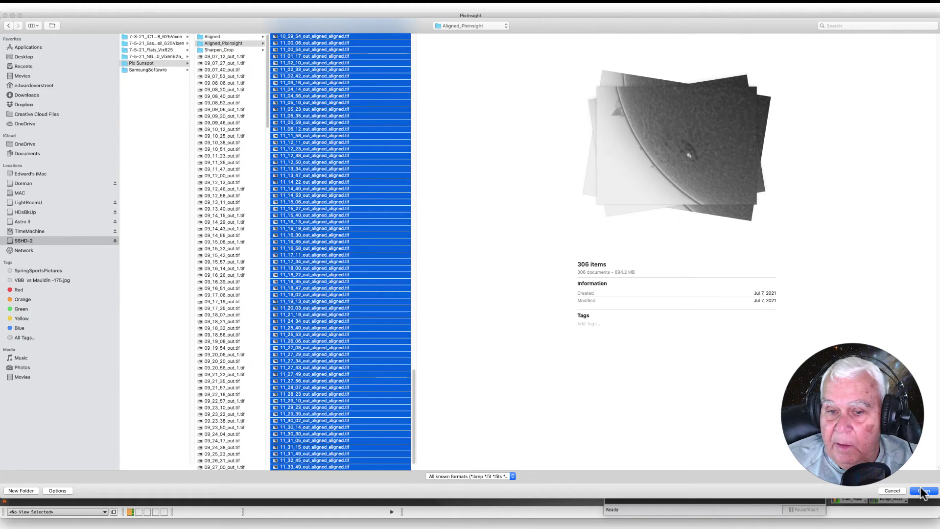
pyautogui.click(413, 460)
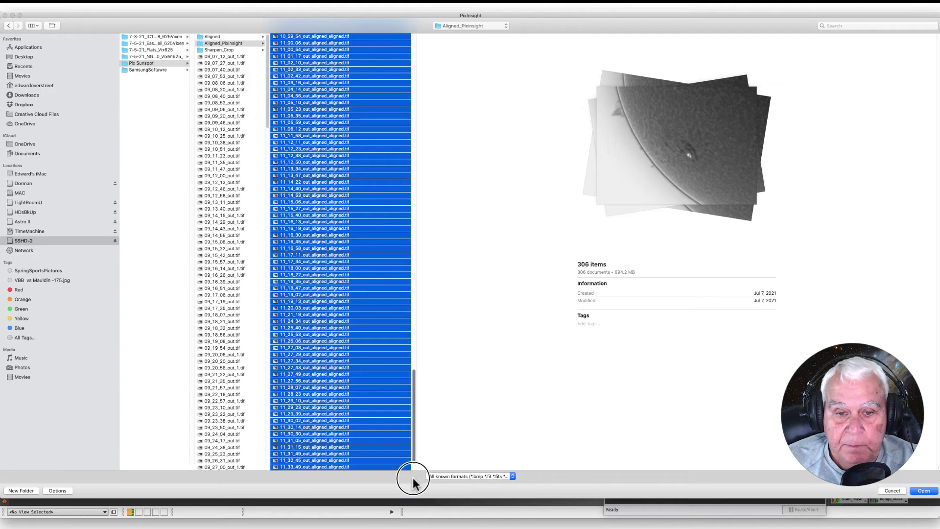
pyautogui.click(414, 462)
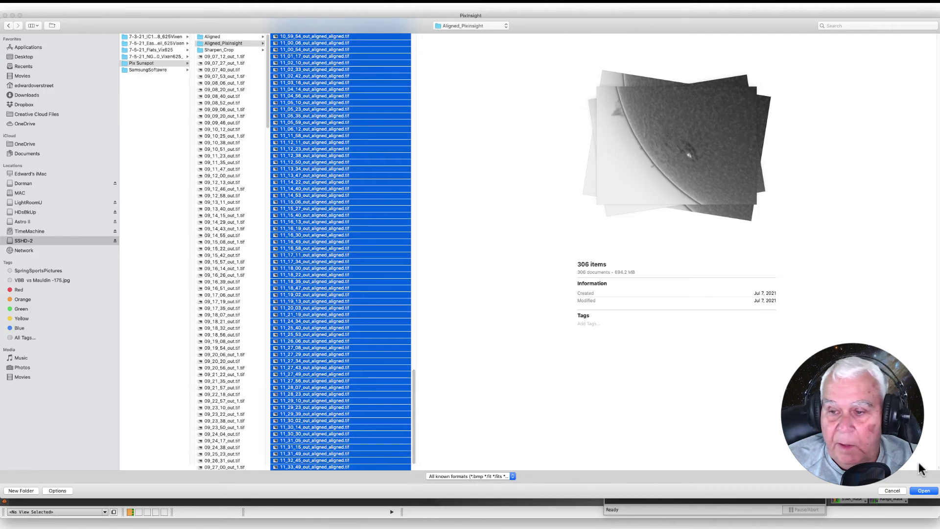
pyautogui.click(923, 490)
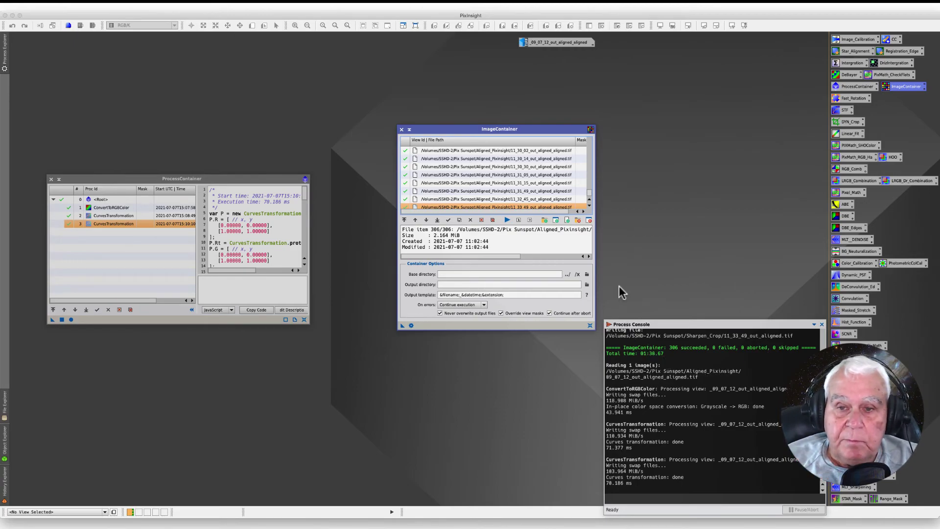
# Create a folder named Colored_Contrast inside Aligned_Pixinsight and set it as the ImageContainer's output directory.
pyautogui.click(586, 285)
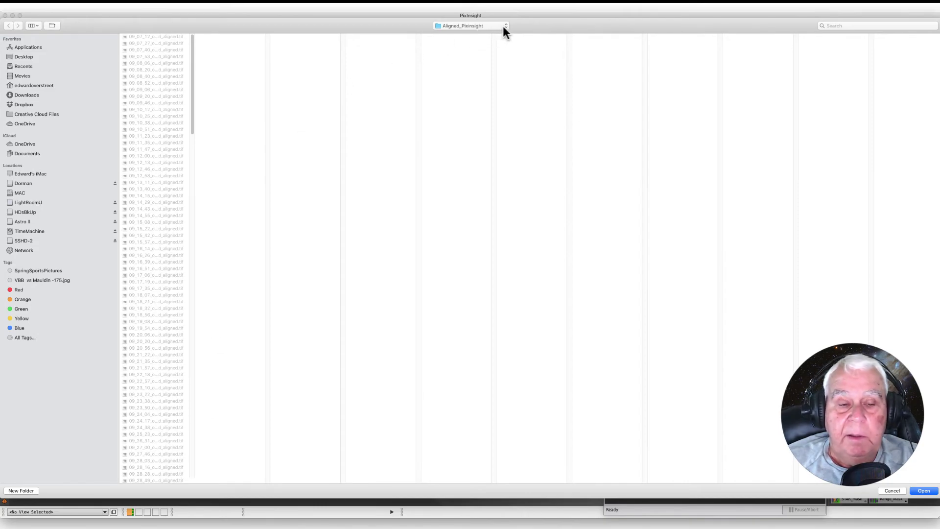
pyautogui.click(34, 490)
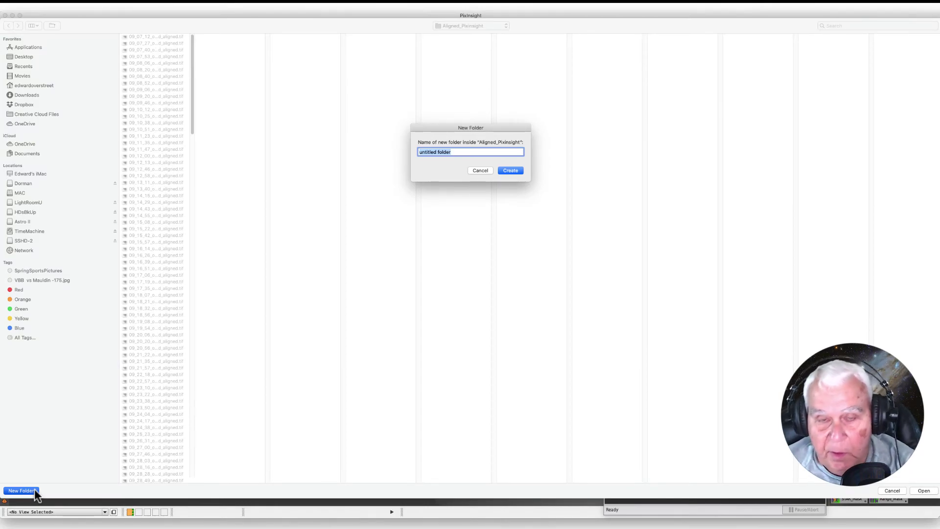
pyautogui.write('Colored')
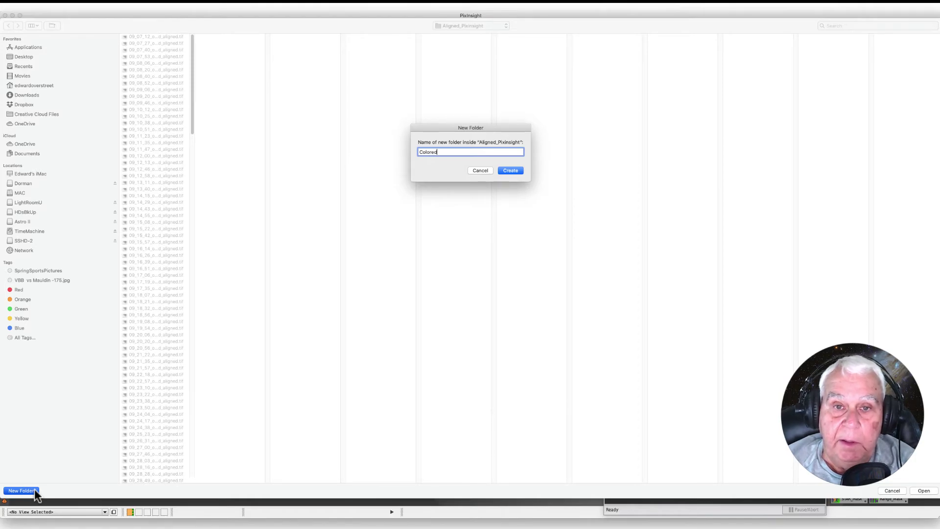
pyautogui.write('_Contrast')
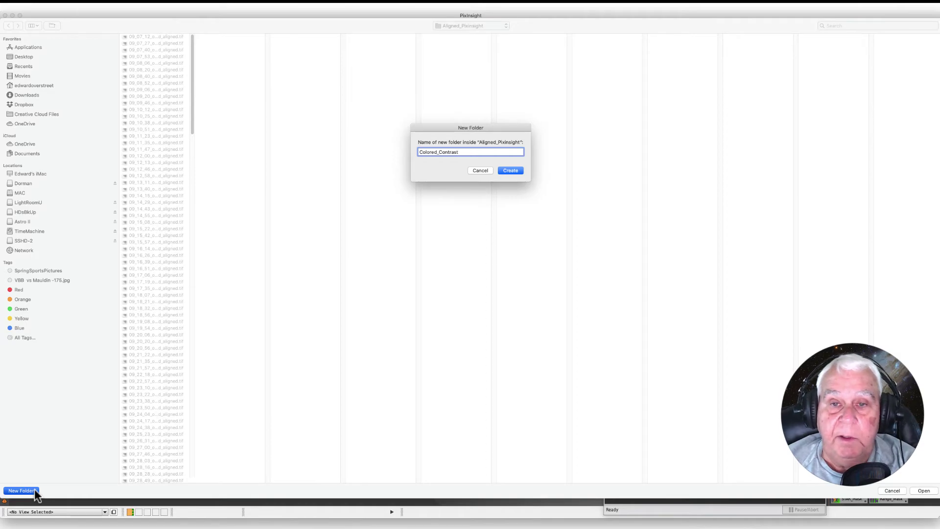
pyautogui.press('Return')
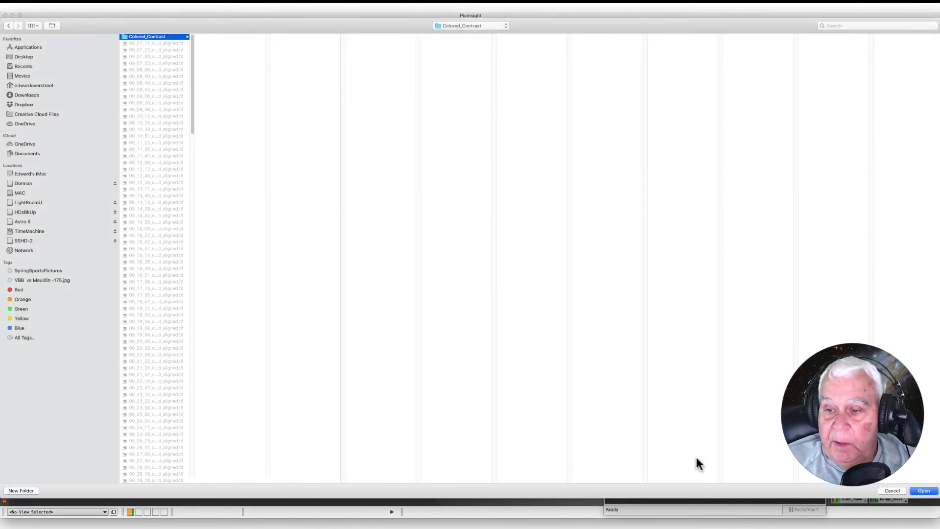
pyautogui.click(920, 491)
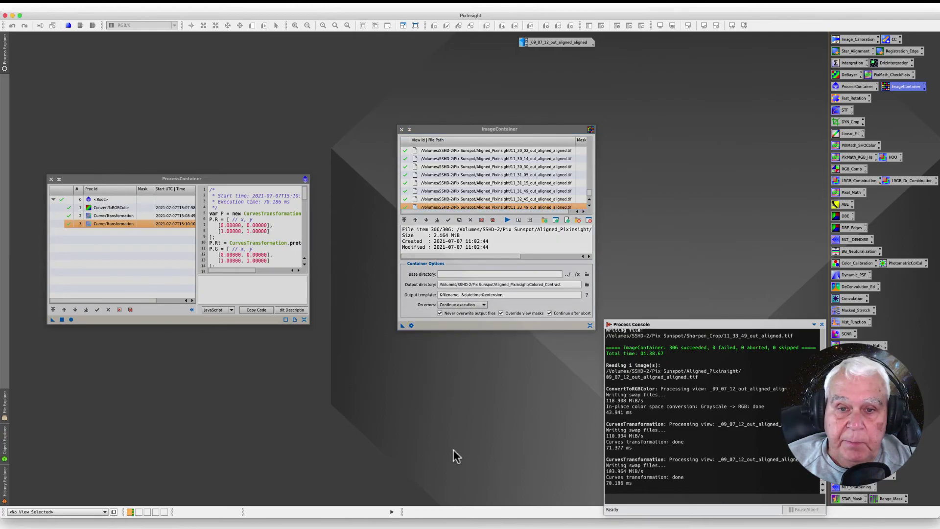
# Remove the date/time part from the ImageContainer's output template, leaving &filename;&extension;.
pyautogui.click(480, 294)
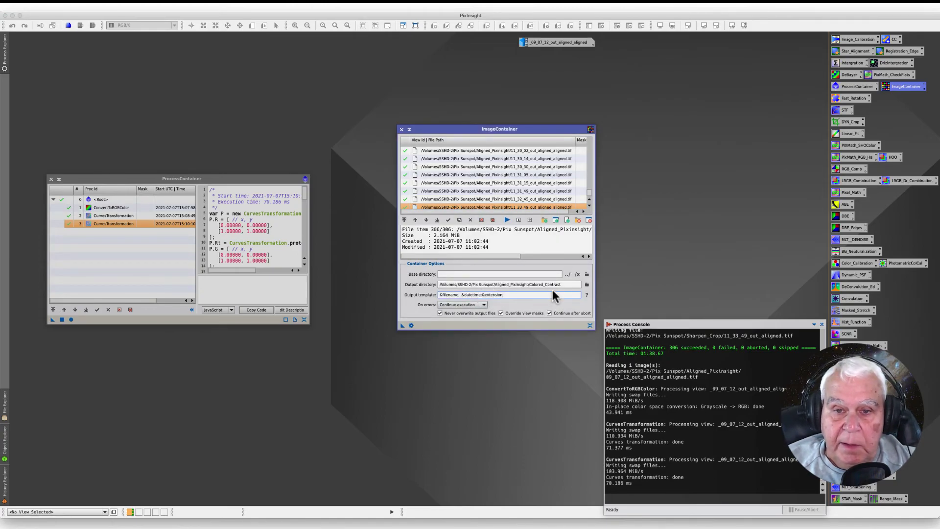
pyautogui.press('BackSpace')
pyautogui.press('BackSpace')
pyautogui.press('BackSpace')
pyautogui.press('BackSpace')
pyautogui.press('BackSpace')
pyautogui.press('BackSpace')
pyautogui.press('BackSpace')
pyautogui.press('BackSpace')
pyautogui.press('BackSpace')
pyautogui.press('BackSpace')
pyautogui.press('BackSpace')
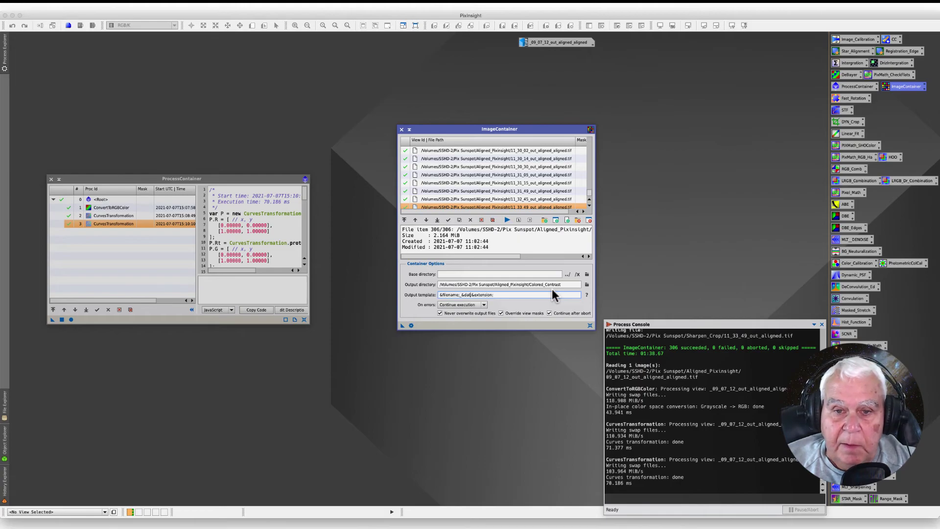
pyautogui.press('BackSpace')
pyautogui.click(457, 332)
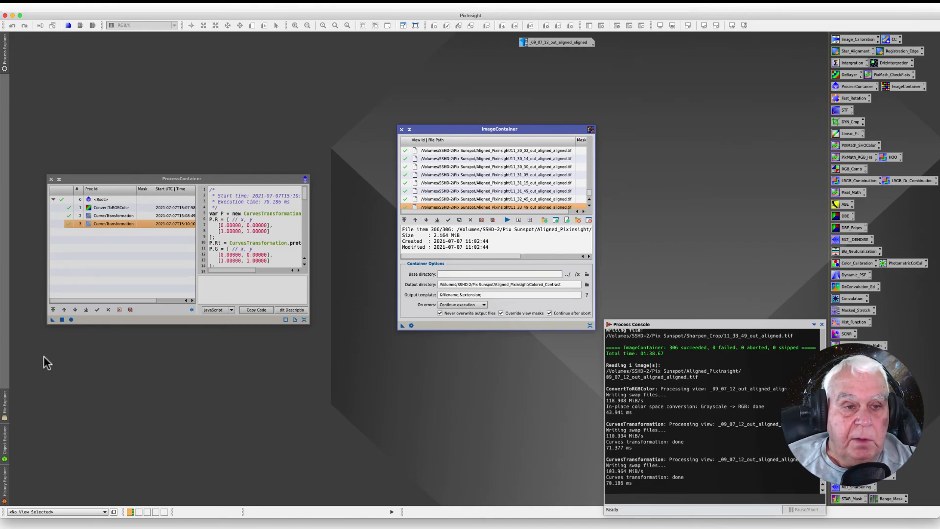
# Save the ProcessContainer as a workspace icon and apply it to the ImageContainer to batch-process all aligned frames.
pyautogui.moveTo(51, 319); pyautogui.dragTo(463, 428)
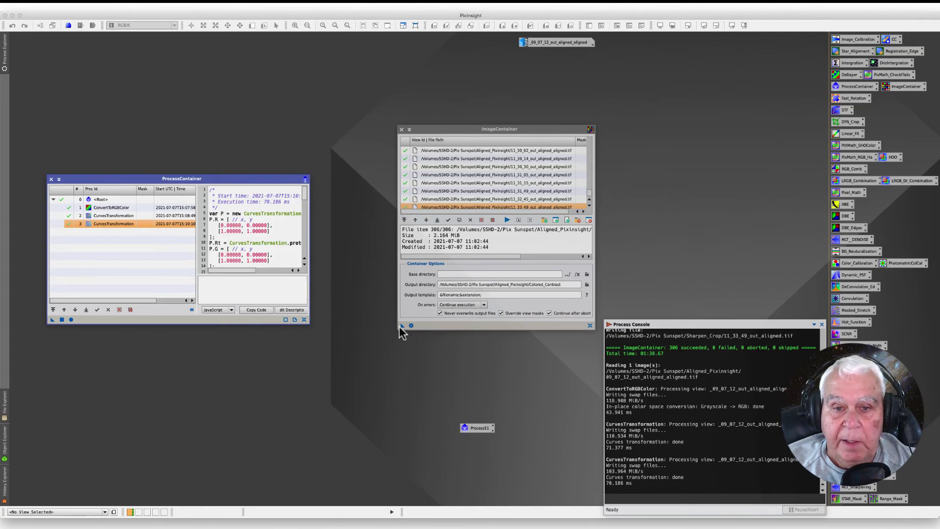
pyautogui.moveTo(401, 326); pyautogui.dragTo(478, 428)
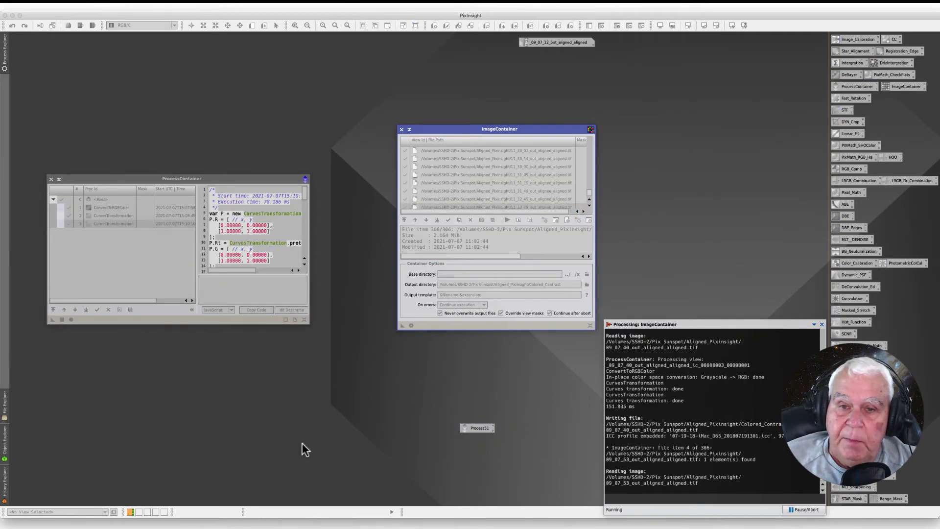
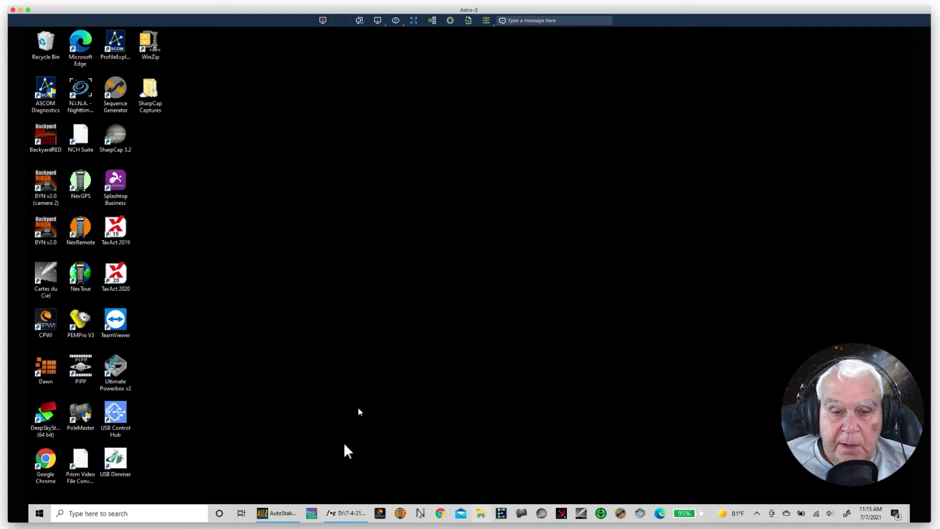
# Switch to the Astro-3 remote desktop, minimize ImPPG after a brief look, and launch PIPP.
pyautogui.click(345, 514)
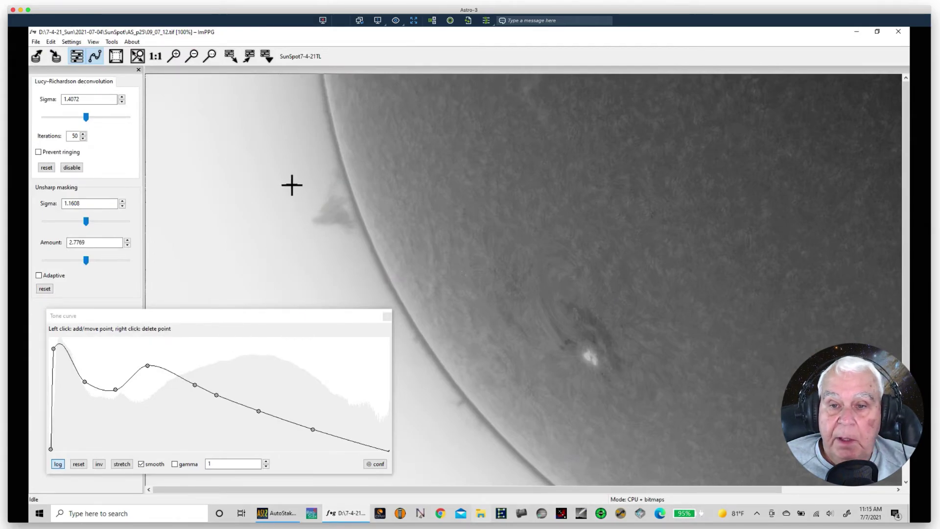
pyautogui.click(857, 32)
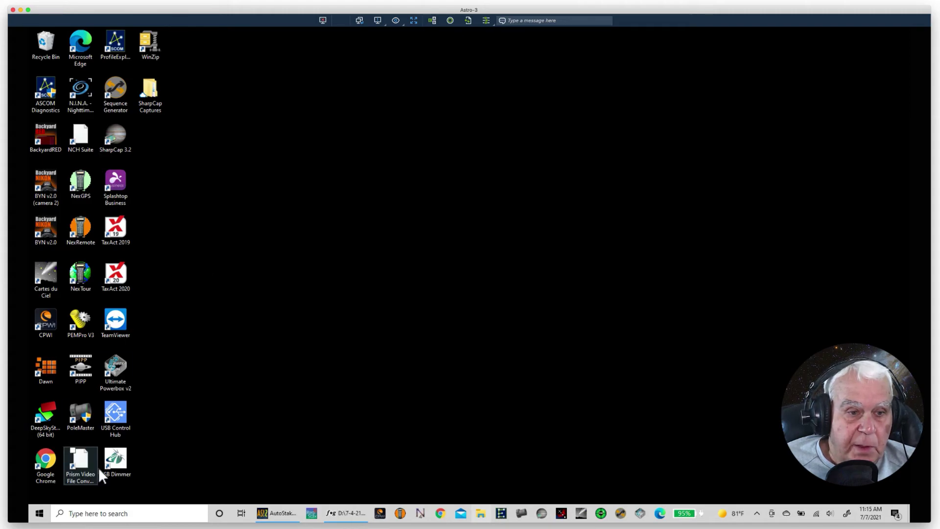
pyautogui.doubleClick(78, 367)
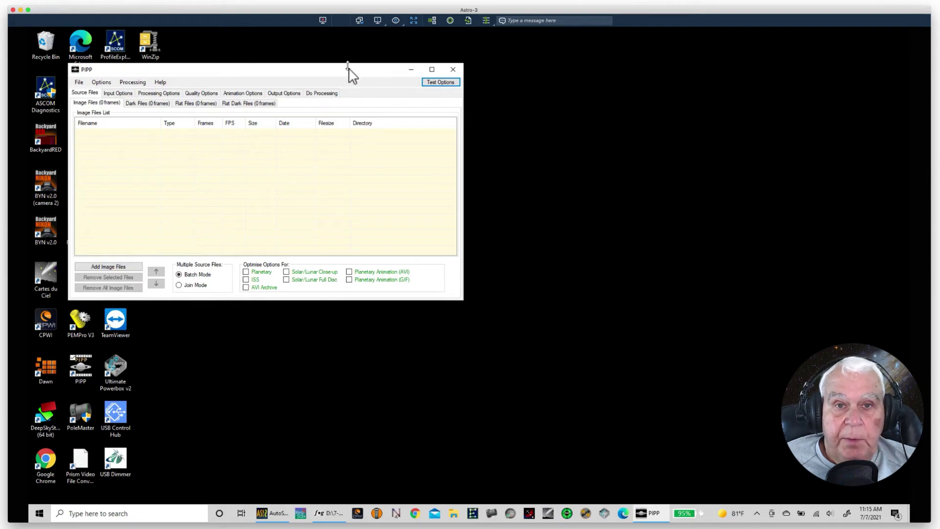
pyautogui.moveTo(357, 67); pyautogui.dragTo(441, 49)
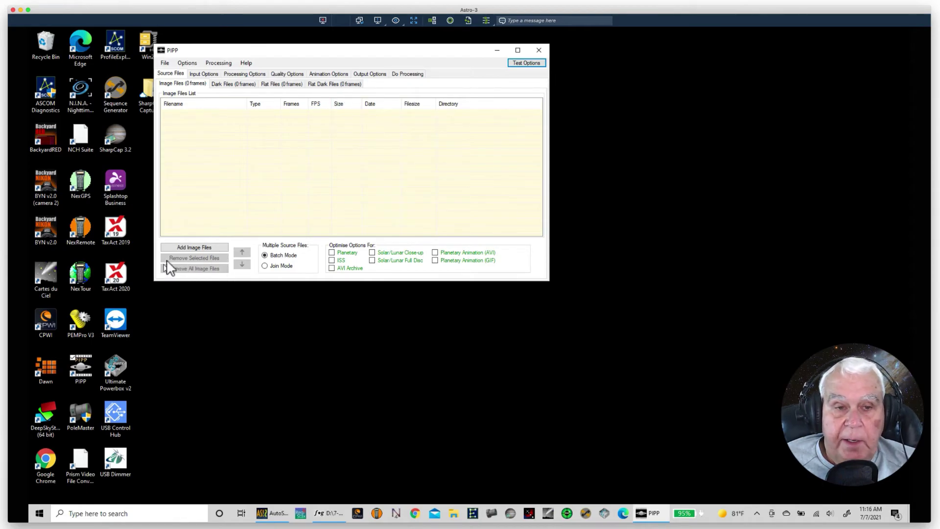
# Start adding image files in PIPP and browse to Pix Sunspot\Aligned_Pixinsight\Colored_Contrast on SSHD-2 (E:).
pyautogui.click(178, 248)
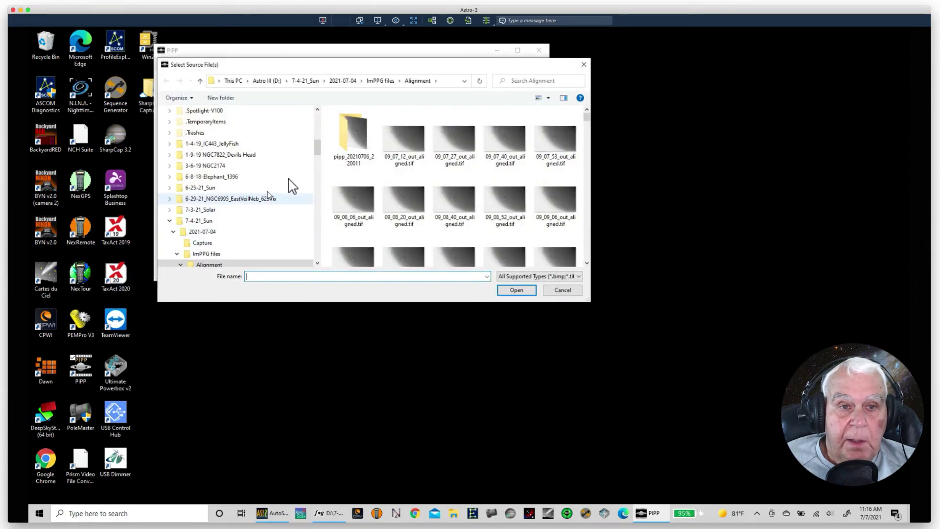
pyautogui.moveTo(316, 148); pyautogui.dragTo(315, 204)
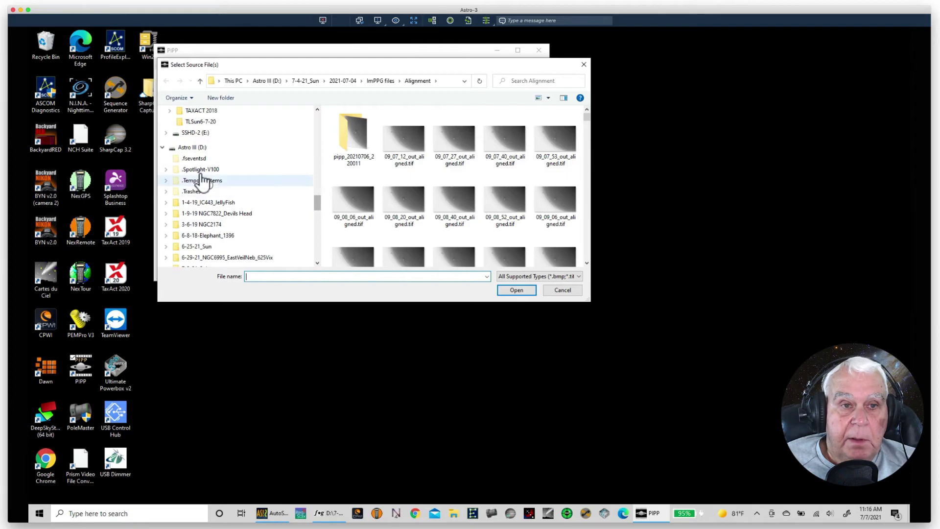
pyautogui.click(184, 137)
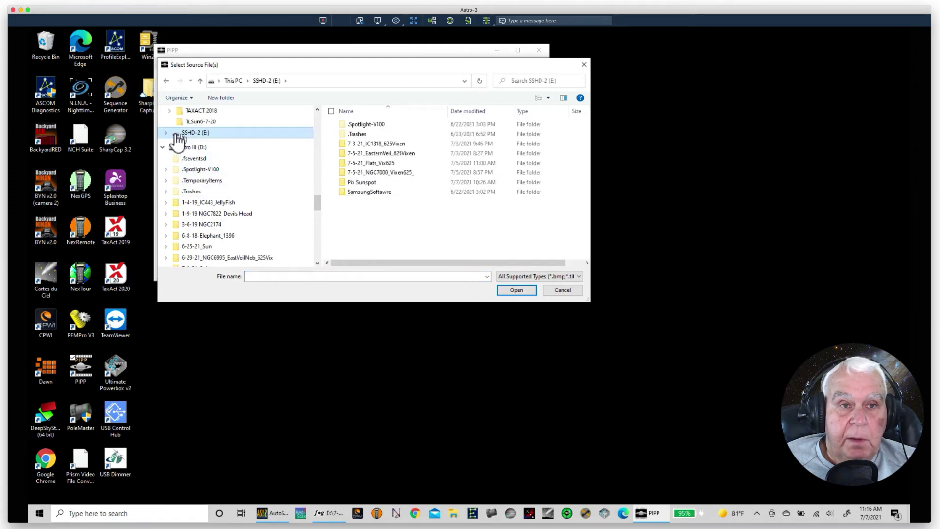
pyautogui.click(166, 133)
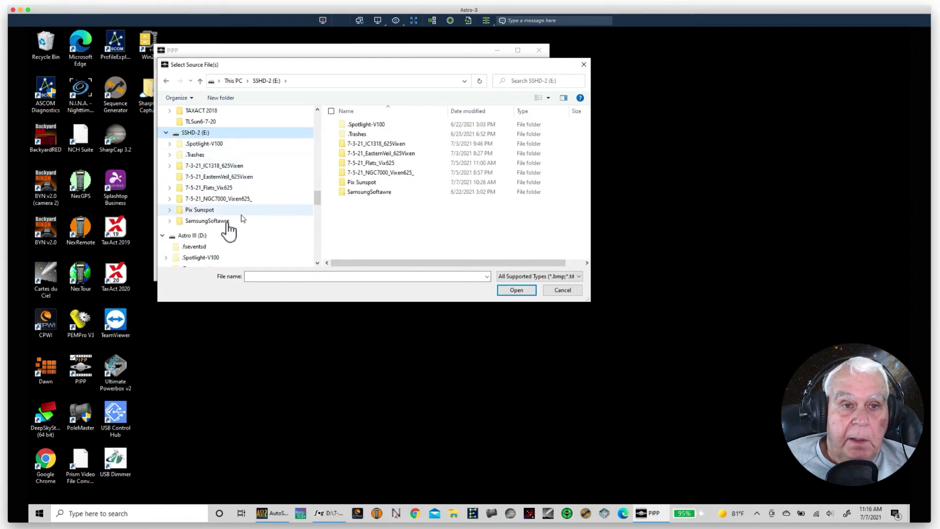
pyautogui.click(213, 210)
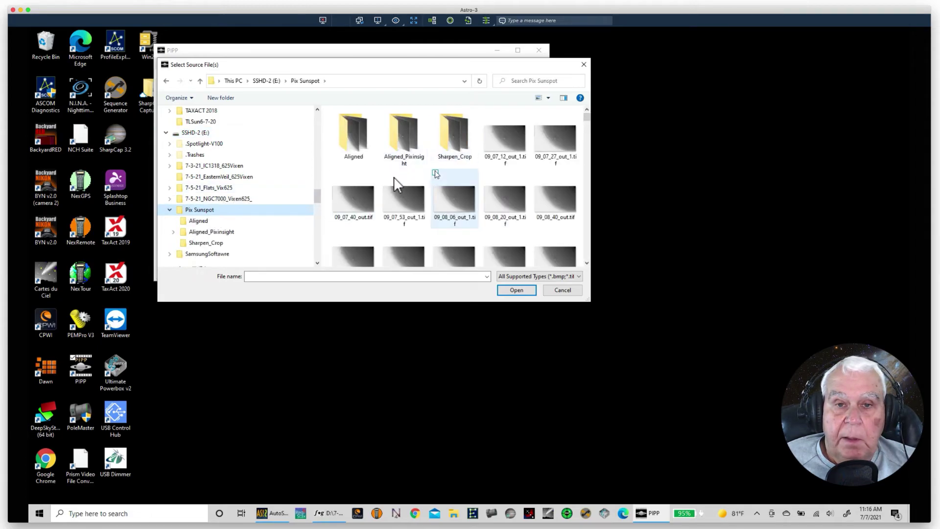
pyautogui.doubleClick(407, 142)
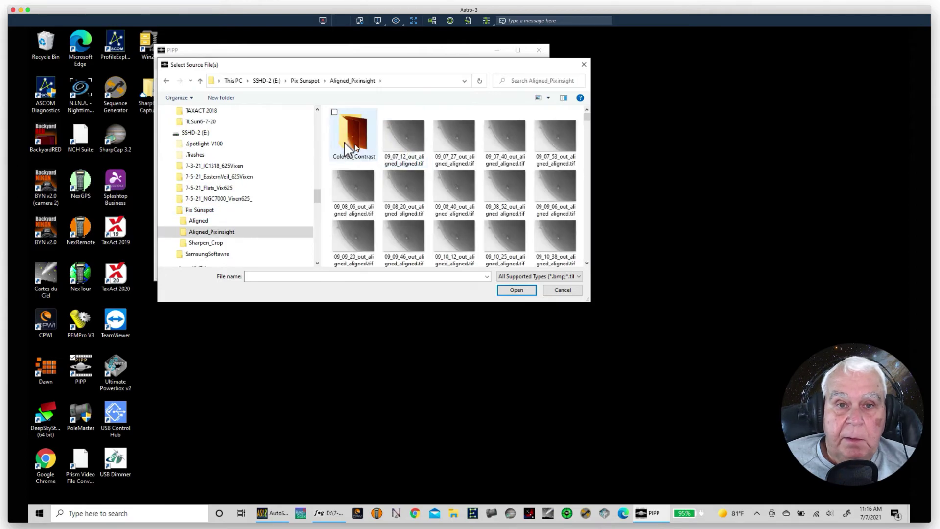
pyautogui.doubleClick(348, 145)
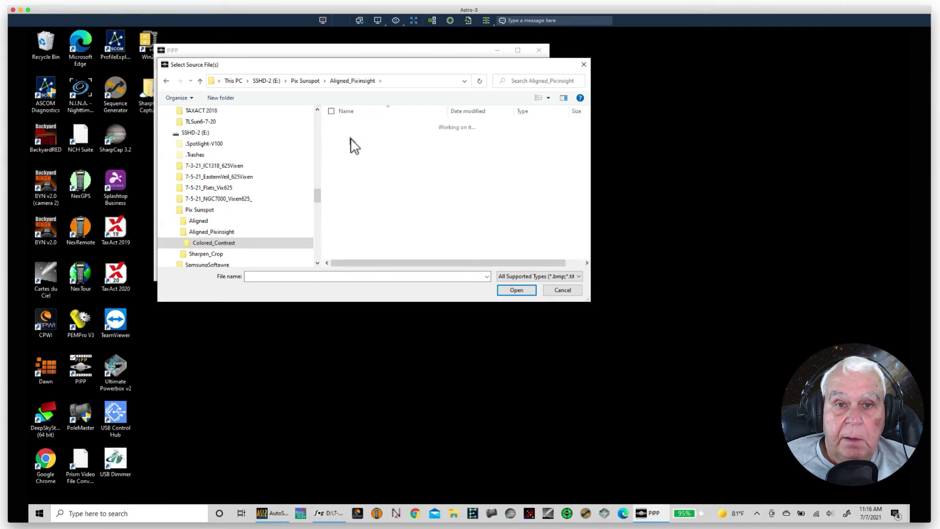
# Add all Colored_Contrast images, from 09_07_12_out_aligned_aligned.tif to 11_33_49_out_aligned_aligned.tif, as source files in join mode.
pyautogui.click(350, 145)
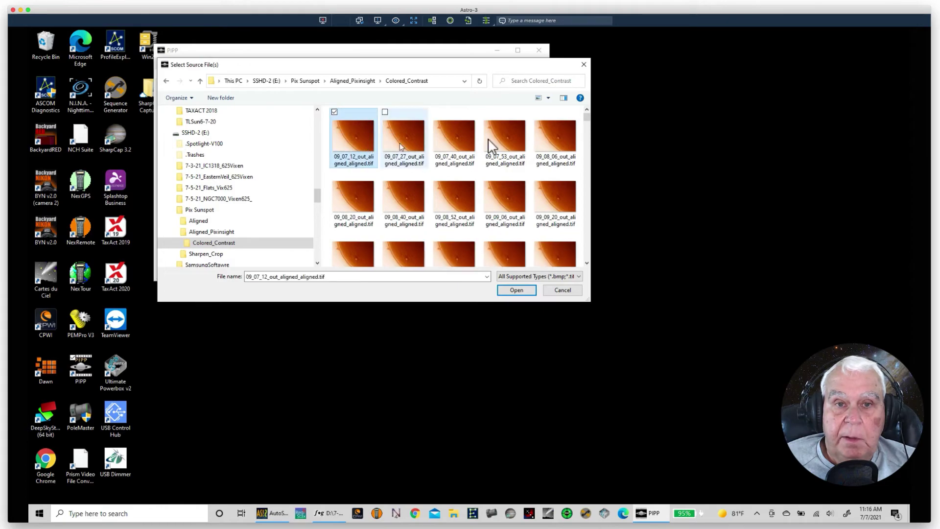
pyautogui.moveTo(587, 117); pyautogui.dragTo(586, 264)
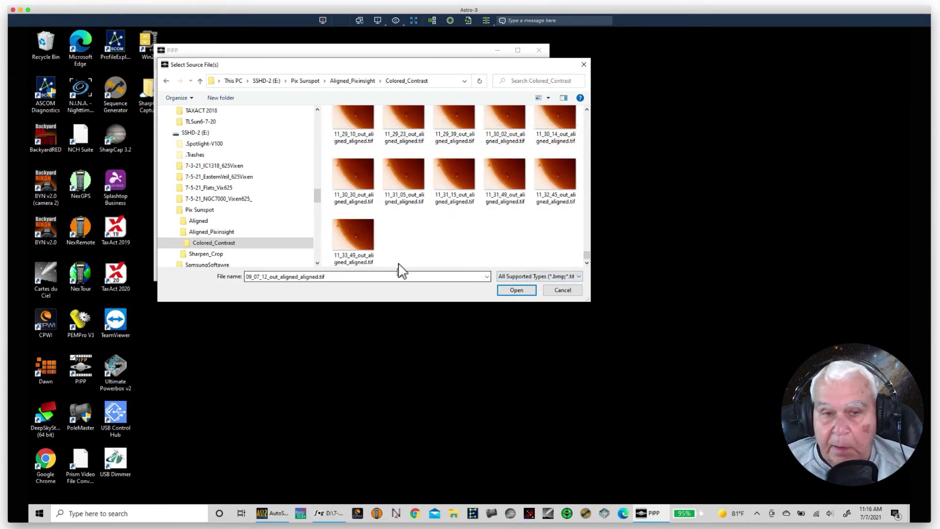
pyautogui.keyDown('shift'); pyautogui.click(351, 239); pyautogui.keyUp('shift')
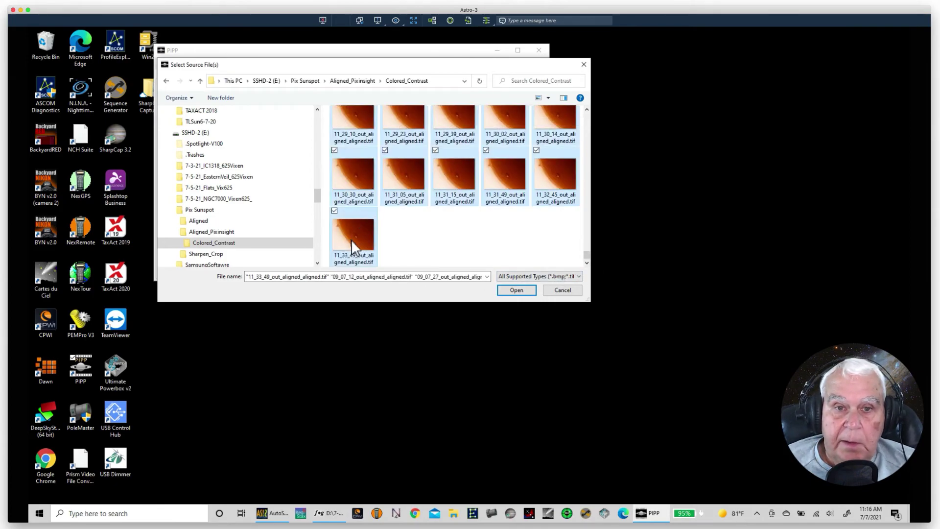
pyautogui.click(515, 291)
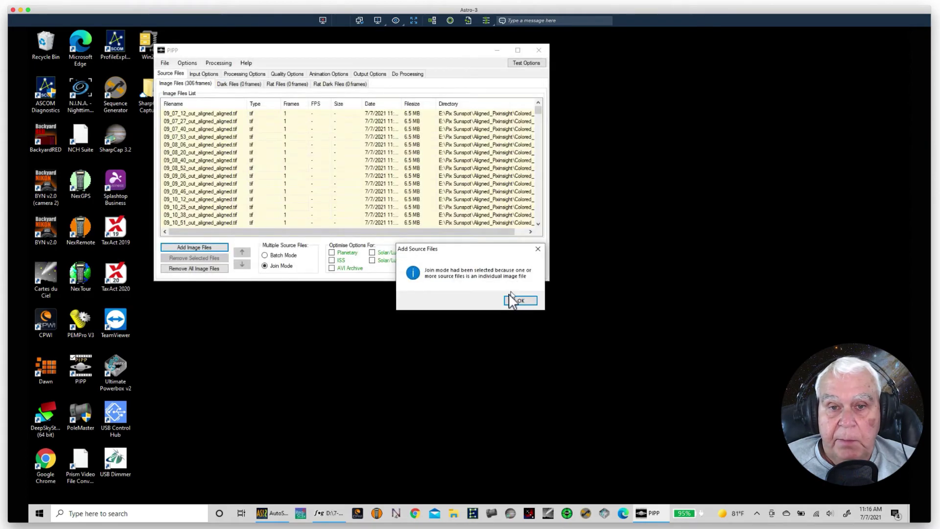
pyautogui.click(512, 301)
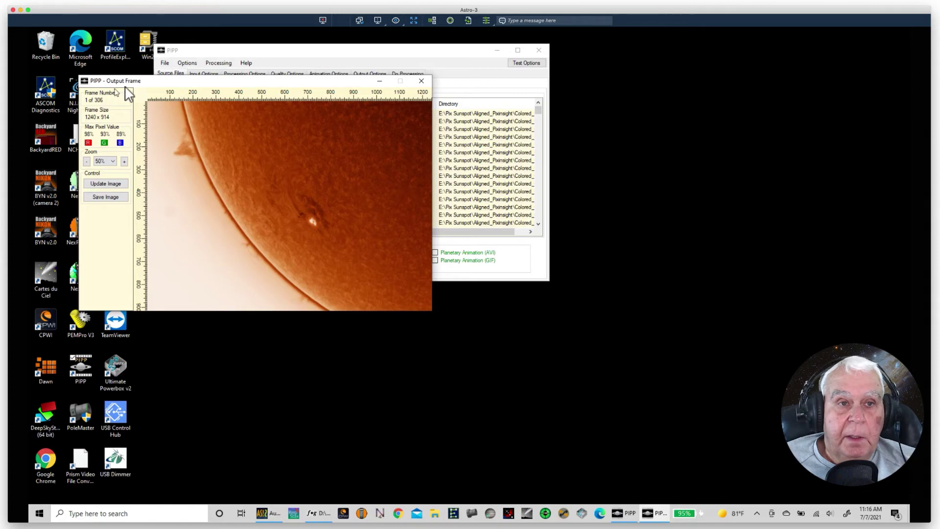
# Arrange the output frame preview and the main PIPP window side by side so that neither covers the other.
pyautogui.click(171, 141)
pyautogui.moveTo(171, 142); pyautogui.dragTo(628, 160)
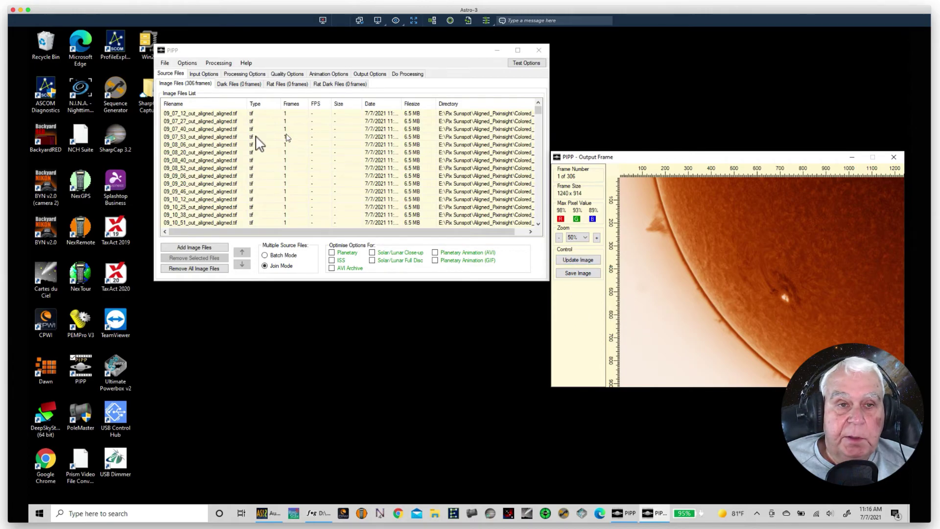
pyautogui.moveTo(274, 52); pyautogui.dragTo(219, 44)
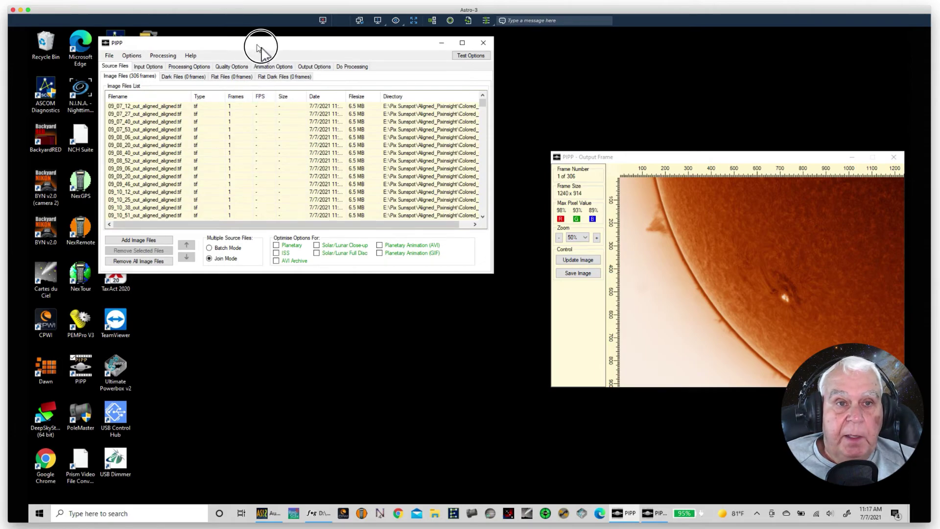
pyautogui.moveTo(258, 49); pyautogui.dragTo(266, 54)
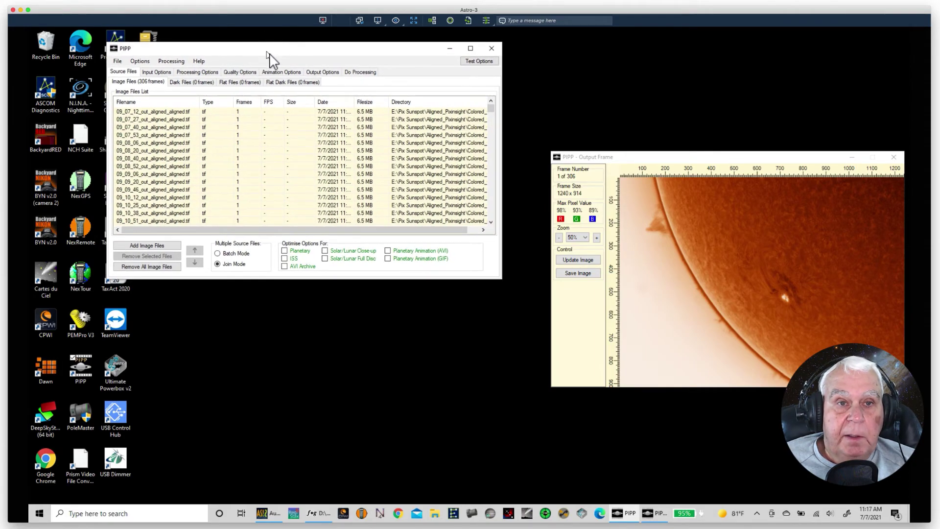
# Set the animation to play all frames in reverse order after forward play.
pyautogui.click(241, 72)
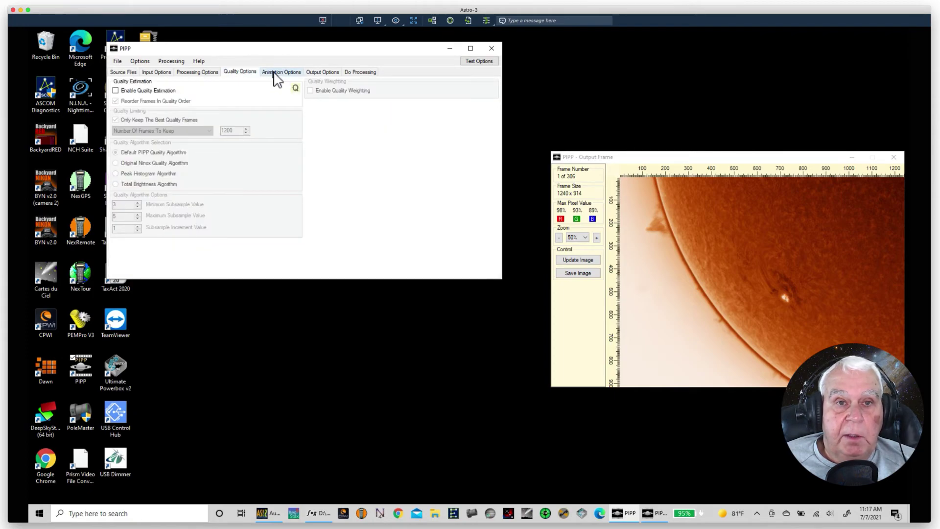
pyautogui.click(274, 74)
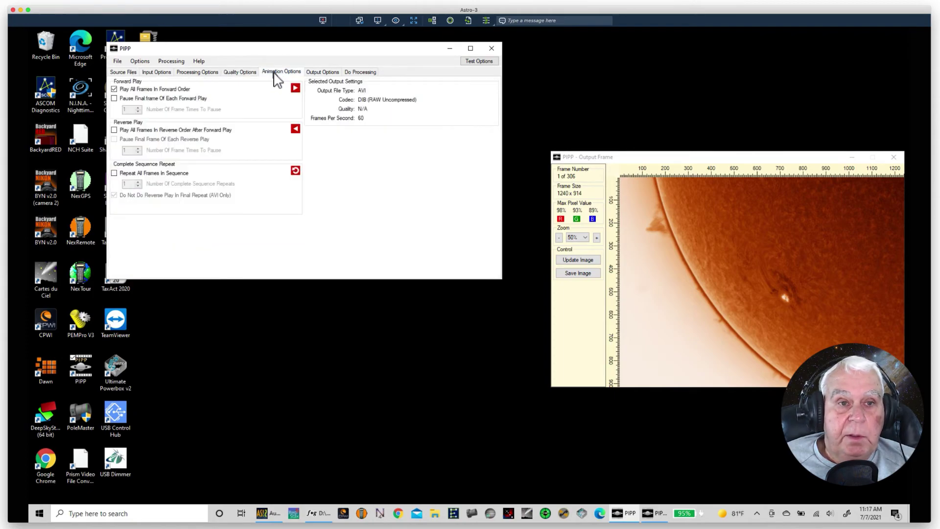
pyautogui.click(114, 131)
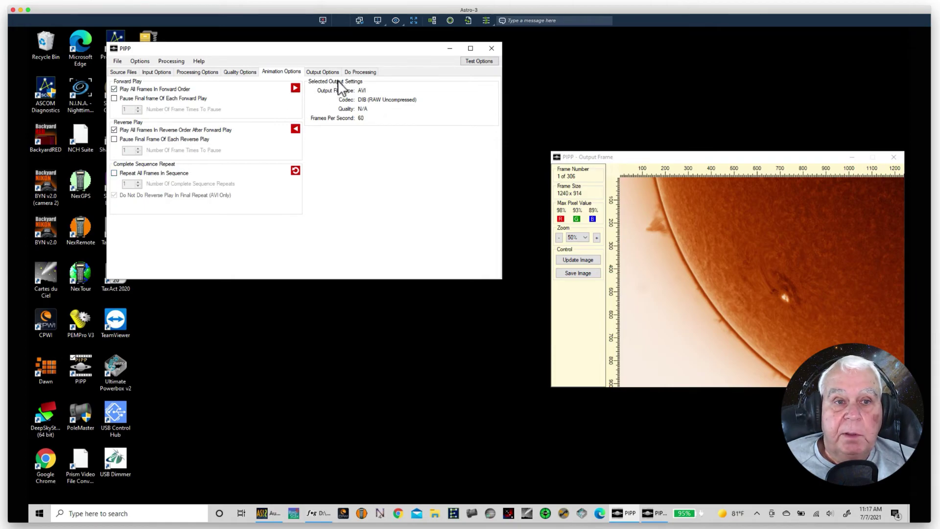
# Set the output format to Animated GIF with a framerate of 35 and process the frames into the animation.
pyautogui.click(324, 72)
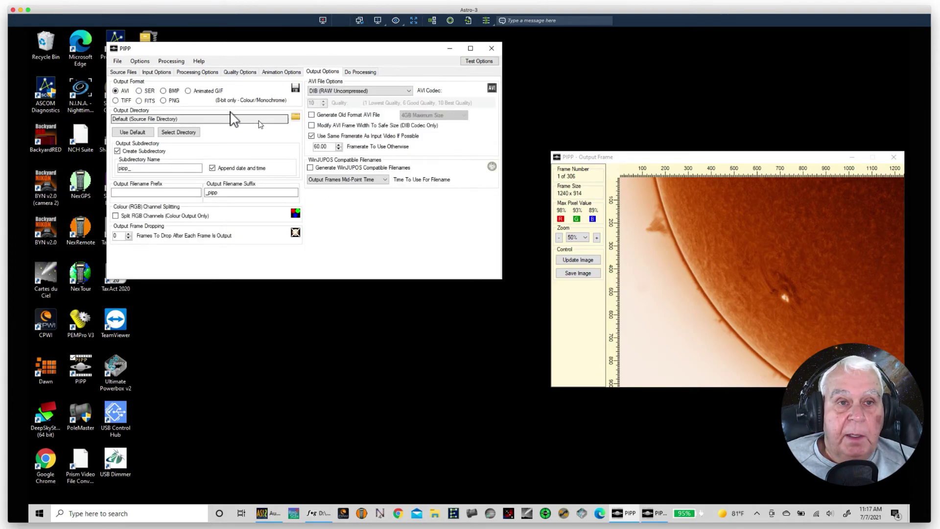
pyautogui.click(188, 91)
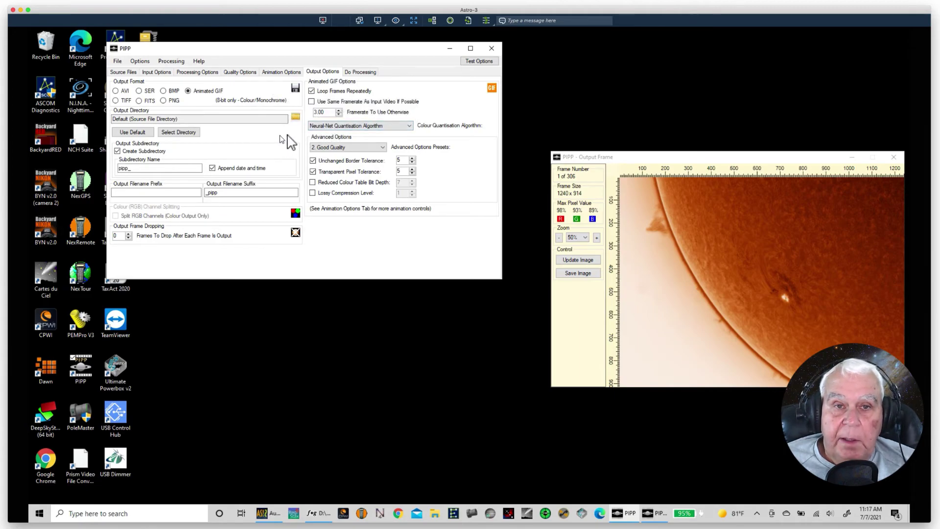
pyautogui.doubleClick(319, 111)
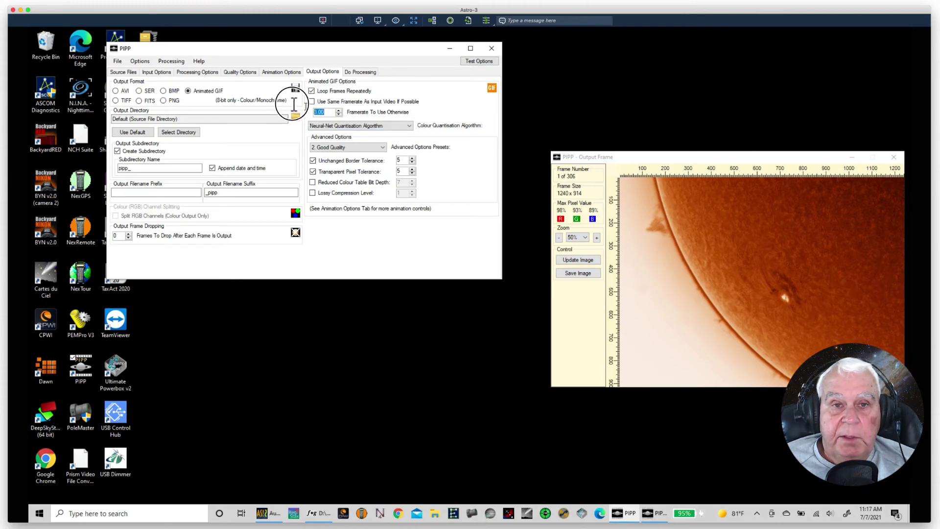
pyautogui.write('35')
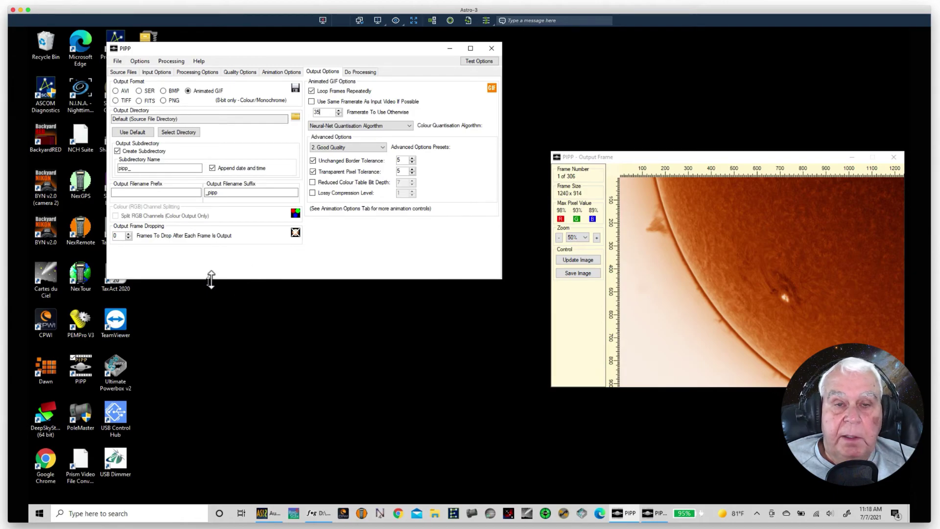
pyautogui.click(361, 73)
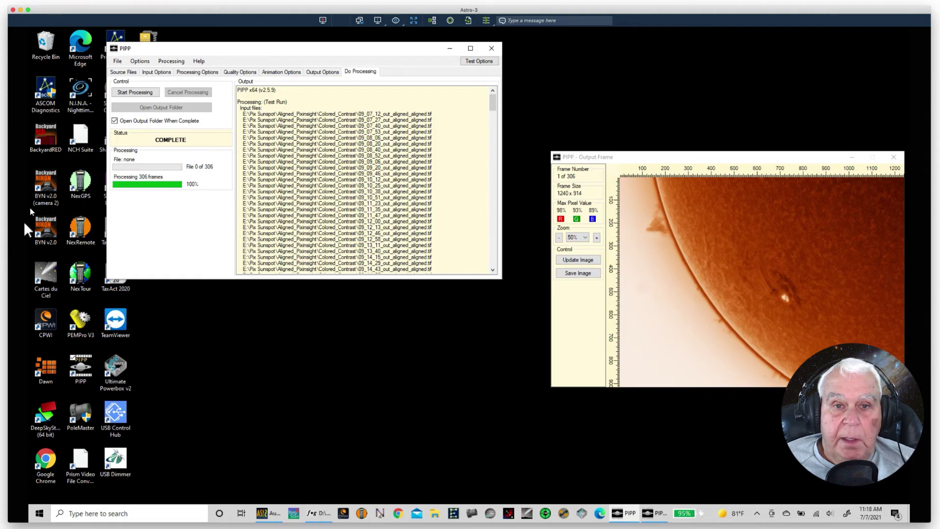
pyautogui.click(134, 92)
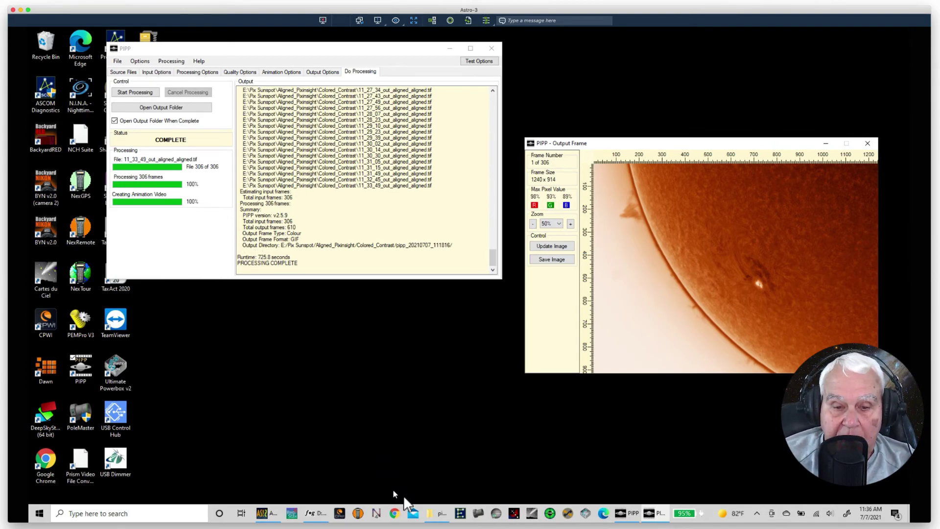
# Play the generated 09_07_12_out_aligned_aligned_pipp.gif from the pipp_20210707_111816 folder, and close both the viewer and the folder window.
pyautogui.click(429, 518)
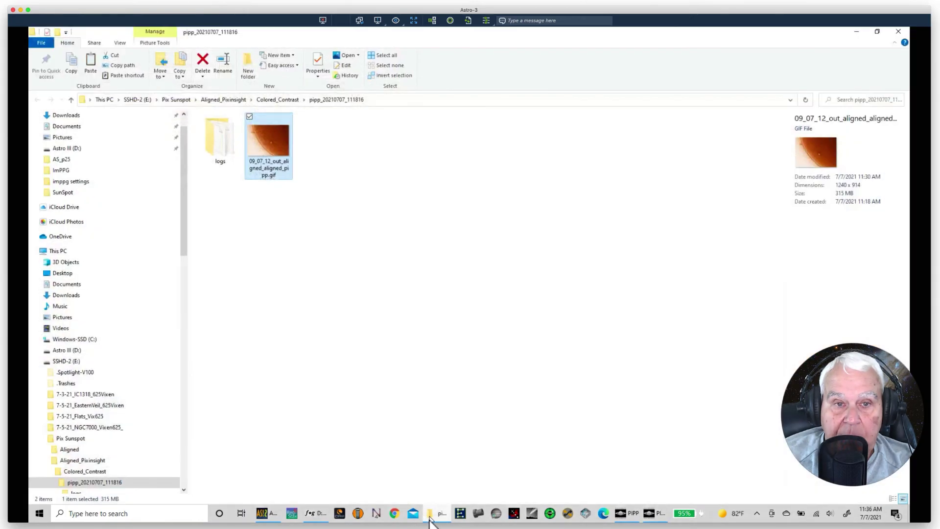
pyautogui.click(76, 472)
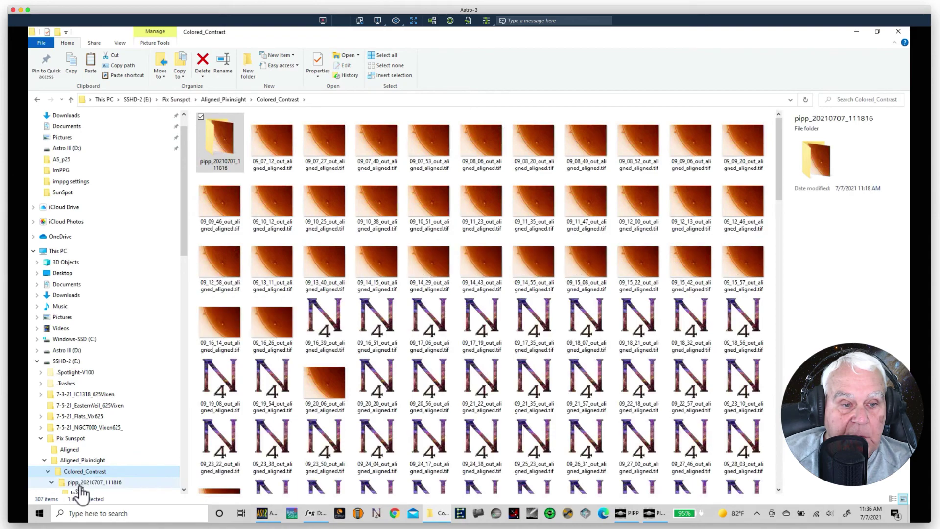
pyautogui.click(86, 483)
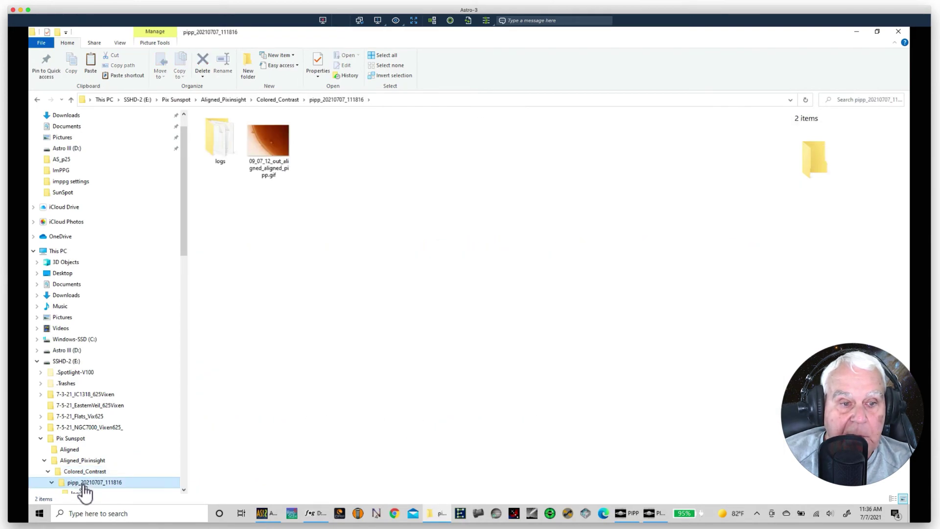
pyautogui.rightClick(267, 143)
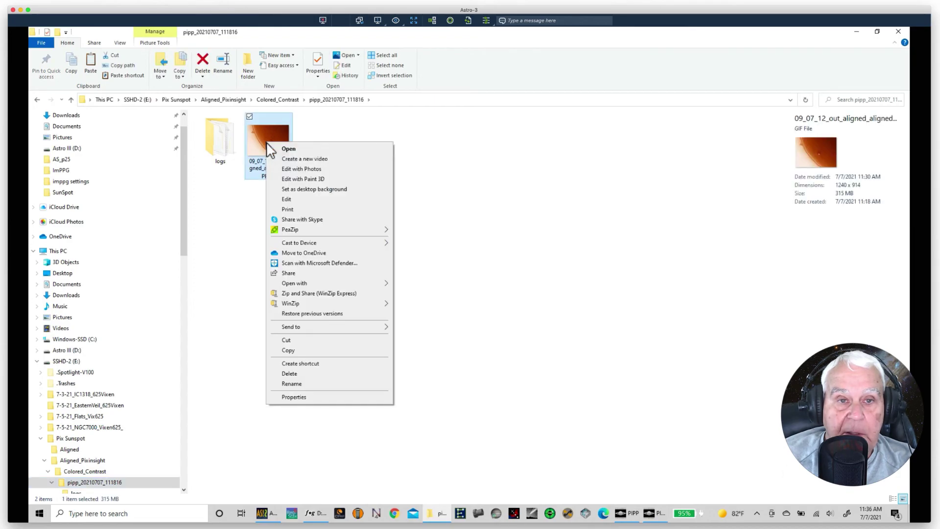
pyautogui.click(278, 148)
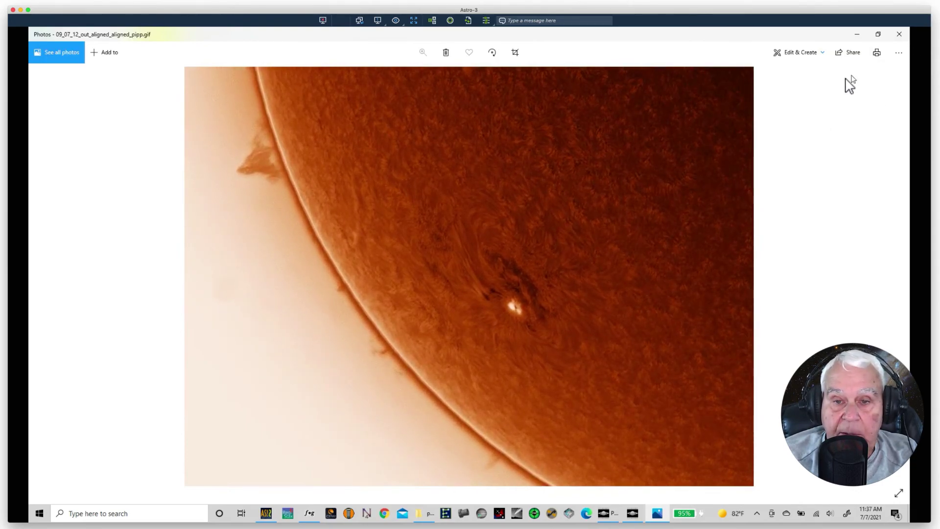
pyautogui.click(900, 34)
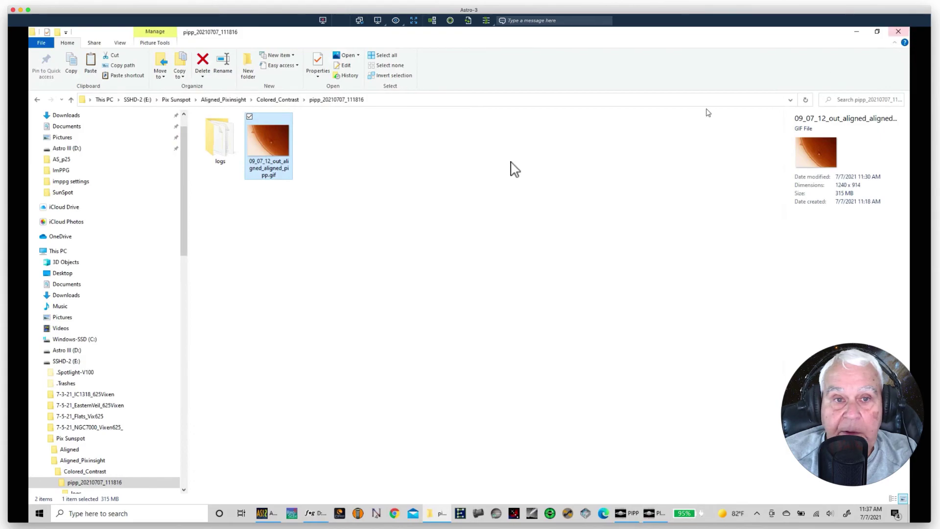
pyautogui.click(900, 32)
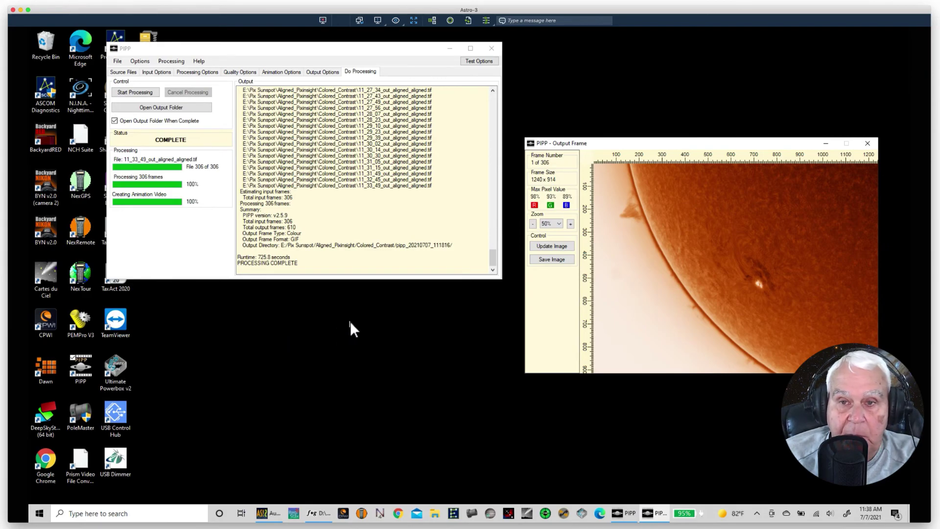
pyautogui.click(608, 144)
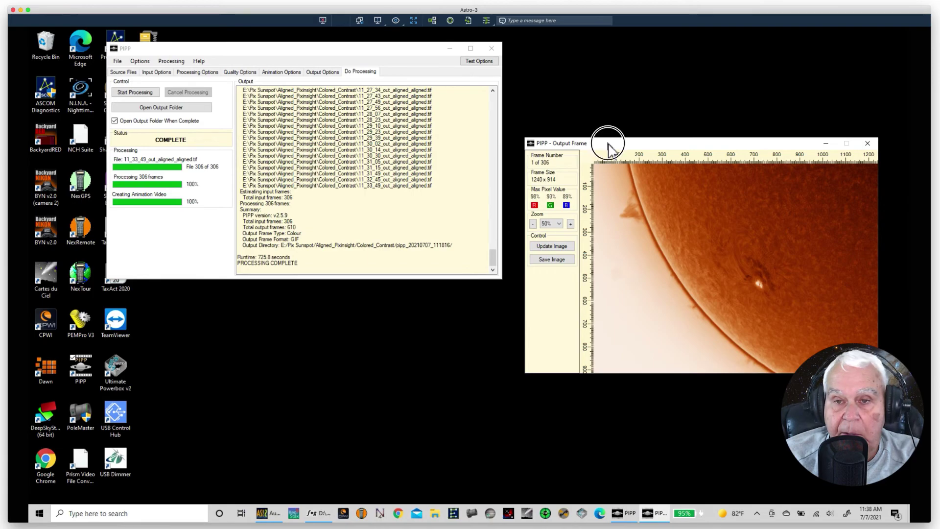
pyautogui.moveTo(608, 144); pyautogui.dragTo(277, 169)
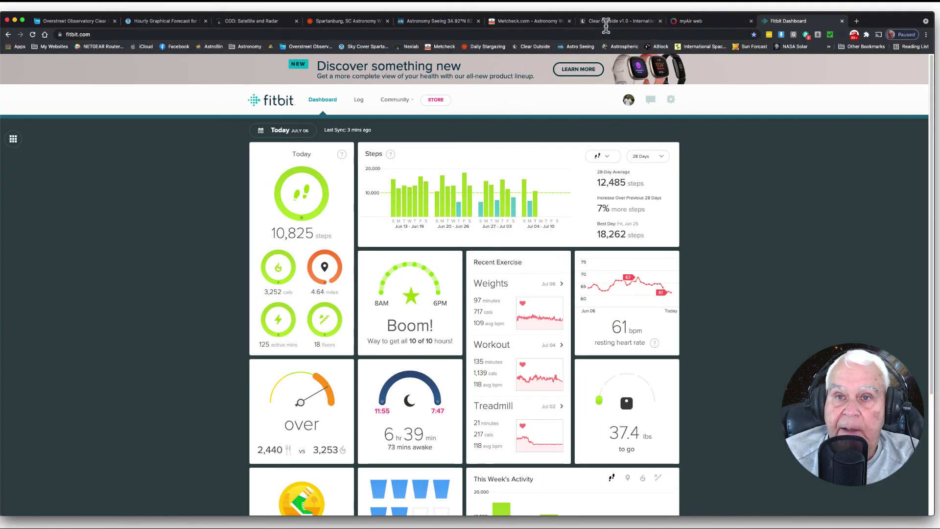
# Switch to the Chrome browser and open the bookmarked GONG H-Alpha solar data page in a new tab.
pyautogui.click(634, 19)
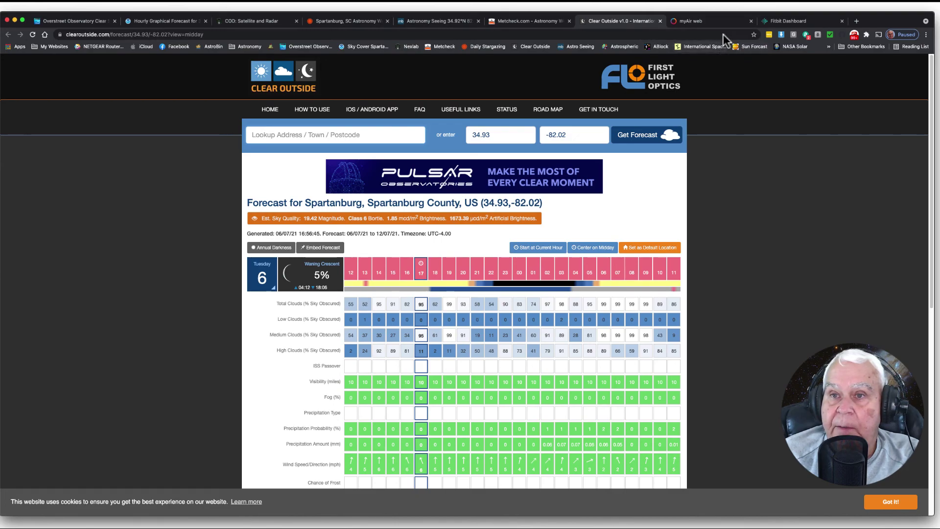
pyautogui.click(856, 20)
pyautogui.click(749, 46)
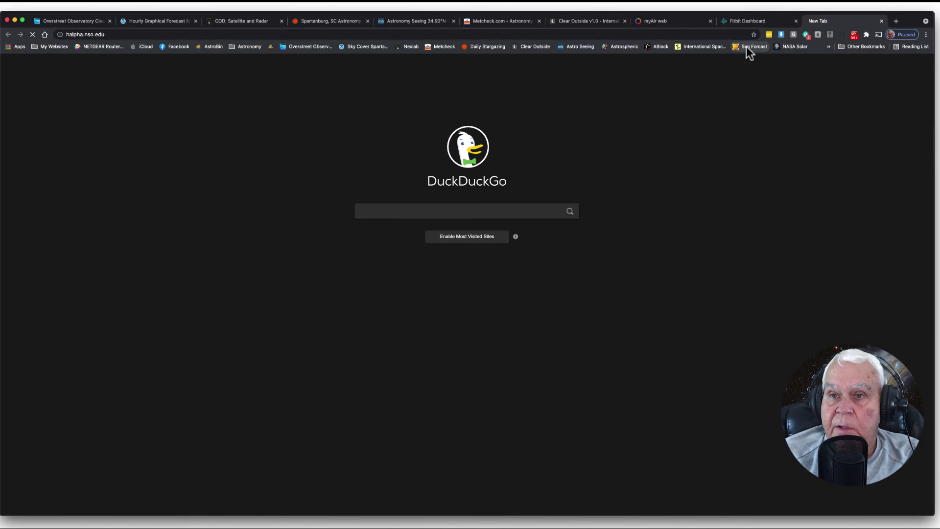
pyautogui.click(747, 46)
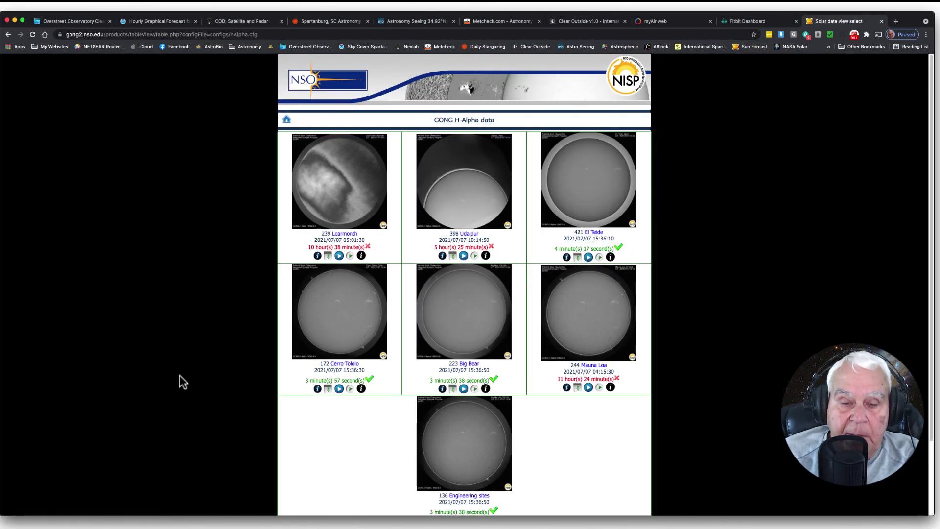
# View the full-size GONG H-Alpha images of the Sun from Cerro Tololo and Mauna Loa.
pyautogui.click(346, 323)
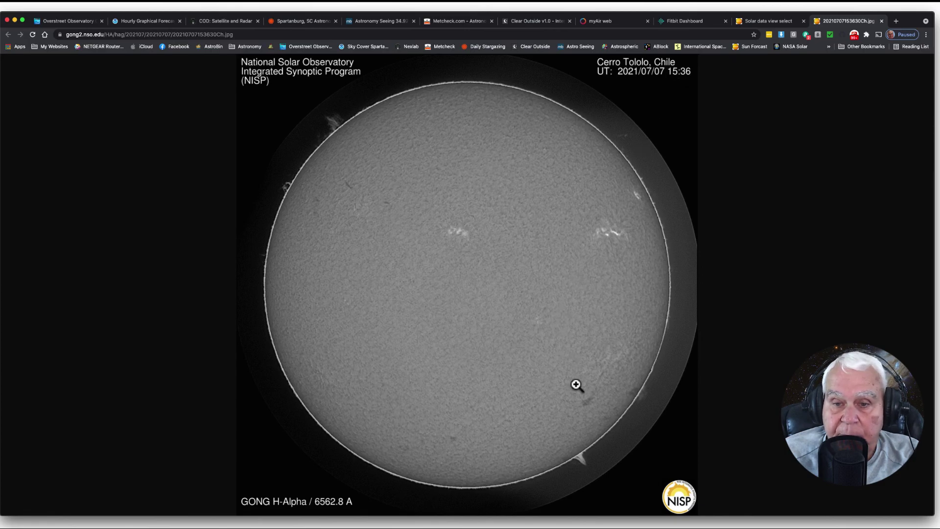
pyautogui.click(32, 35)
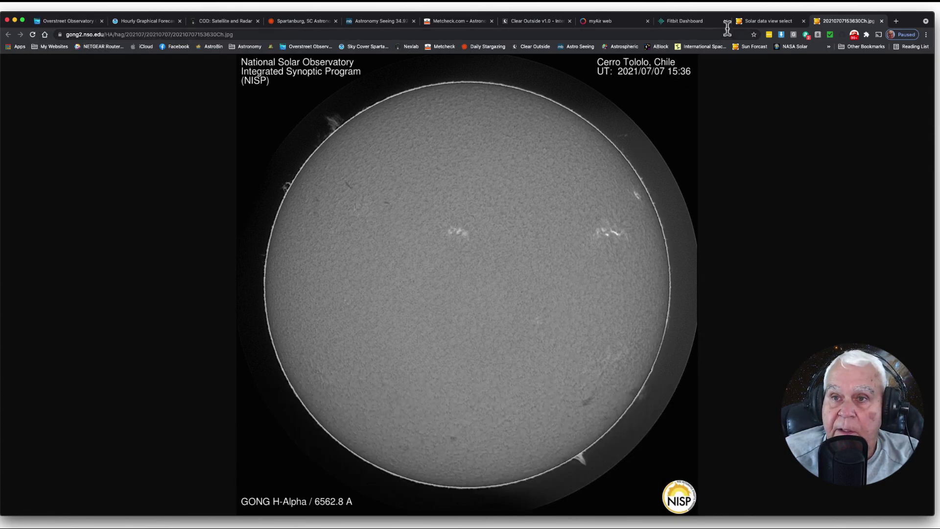
pyautogui.click(745, 21)
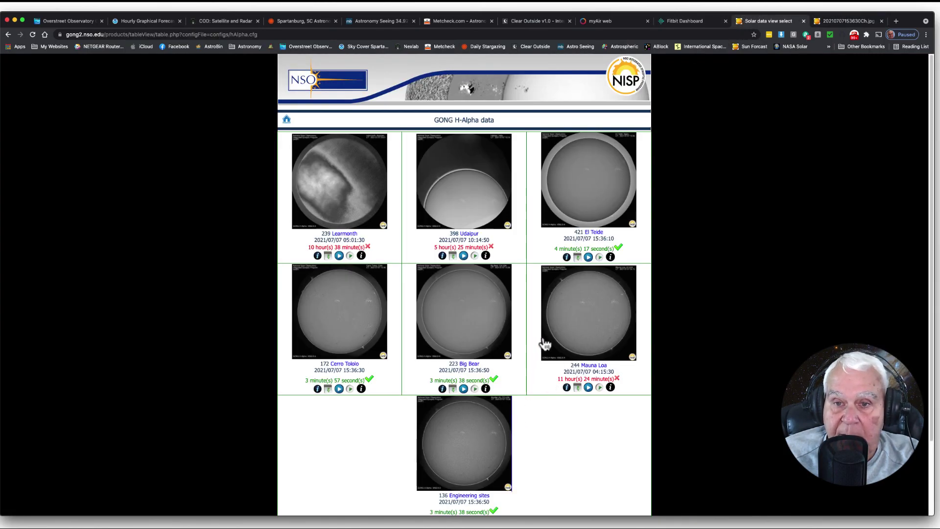
pyautogui.click(579, 324)
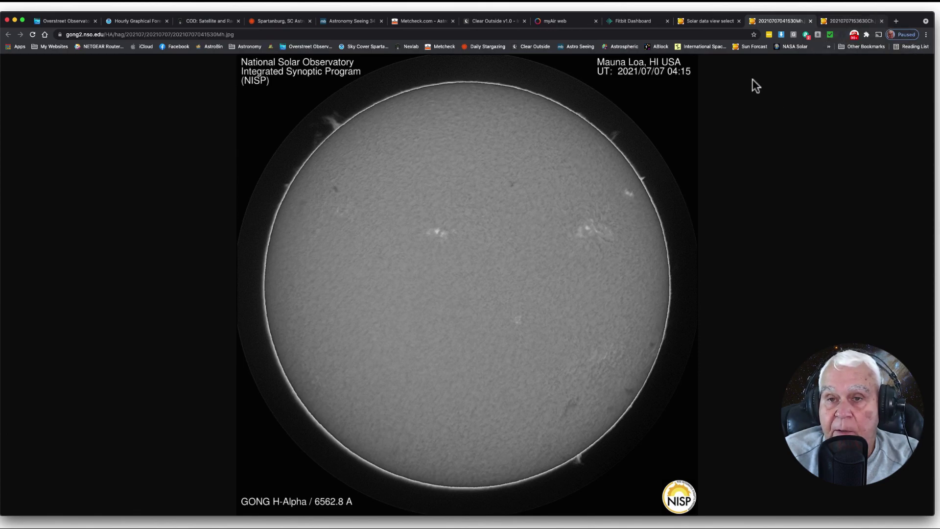
# Close the two solar image tabs and the GONG H-Alpha data page.
pyautogui.click(881, 21)
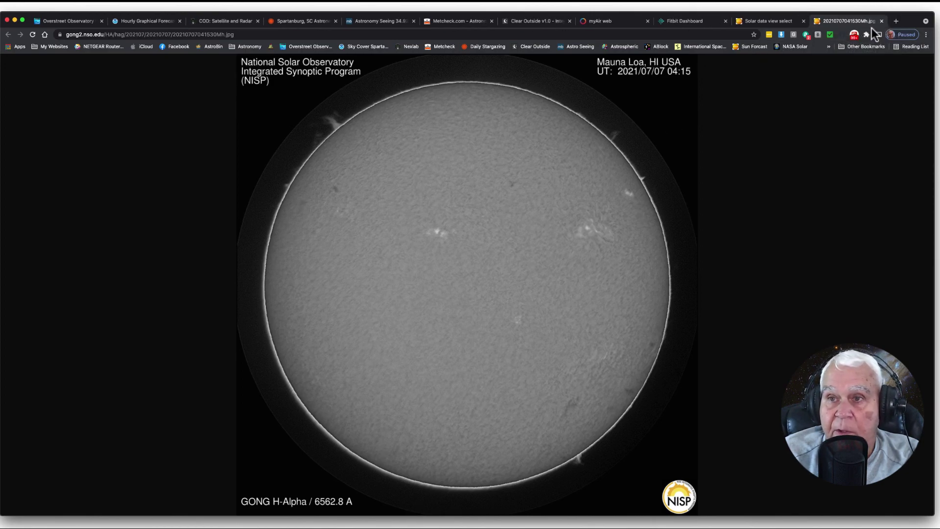
pyautogui.click(881, 21)
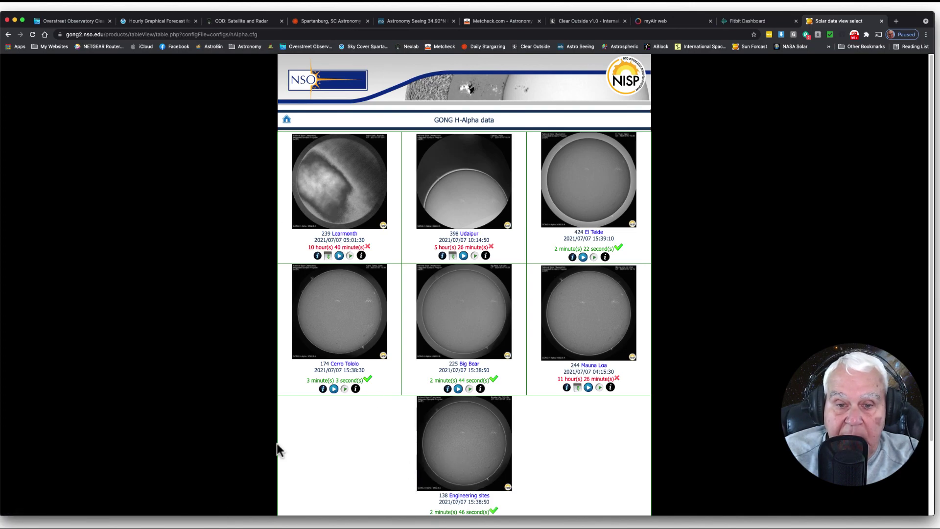
pyautogui.click(881, 21)
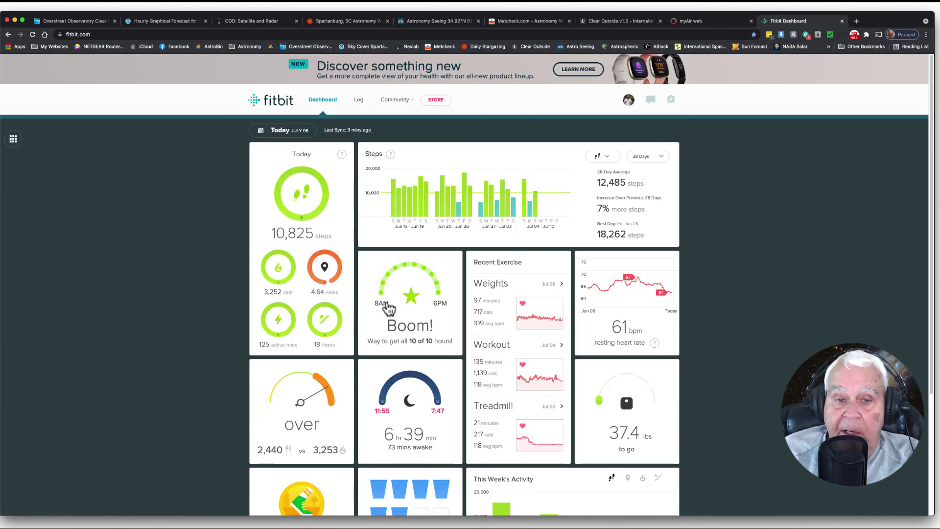